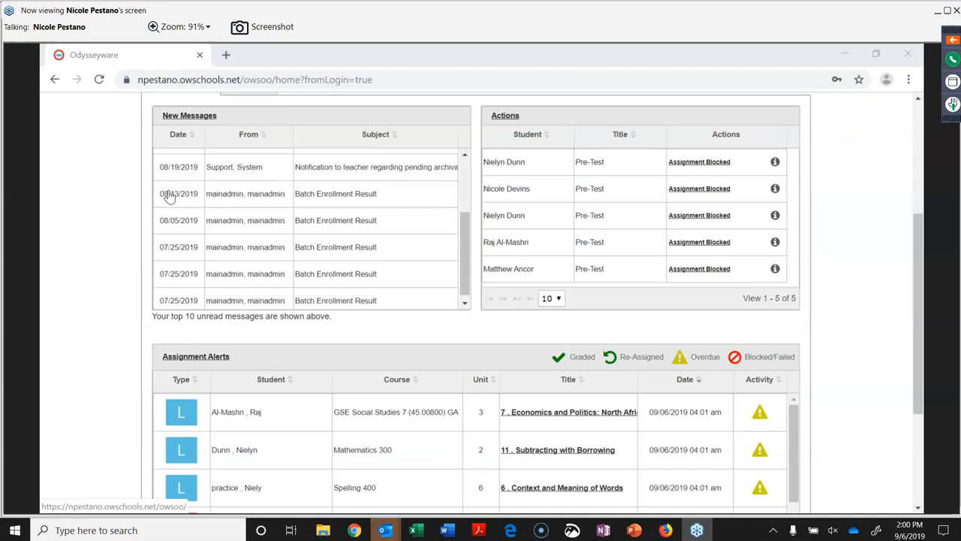
pyautogui.scroll(3, 171, 215)
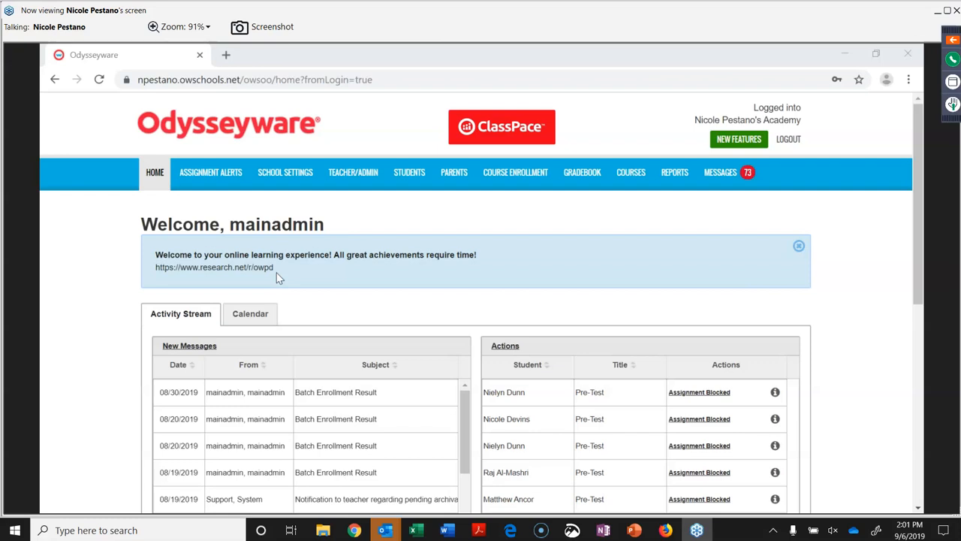
# Read the 08/30/2019 Batch Enrollment Result message from New Messages, then return to the webinar launcher window.
pyautogui.scroll(-1, 286, 318)
pyautogui.scroll(-3, 286, 318)
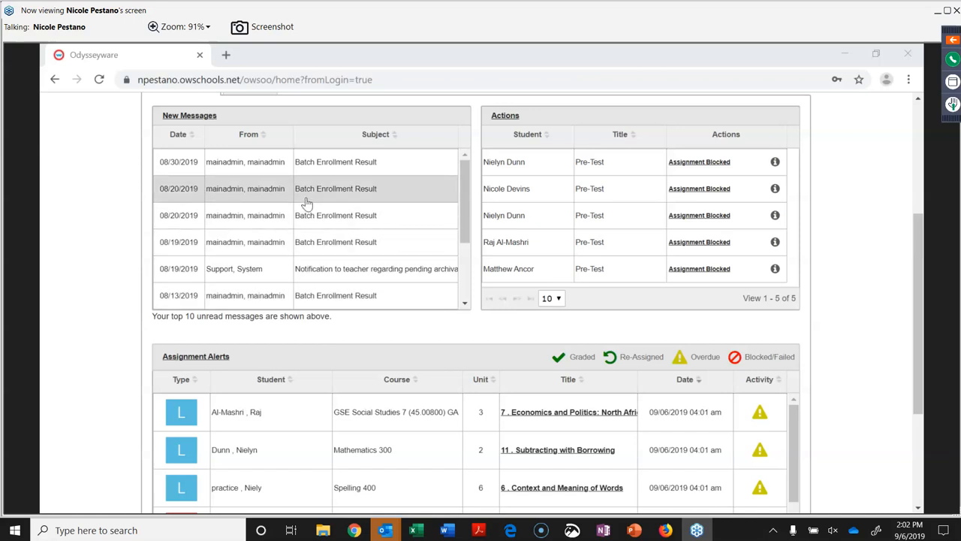
pyautogui.scroll(1, 311, 244)
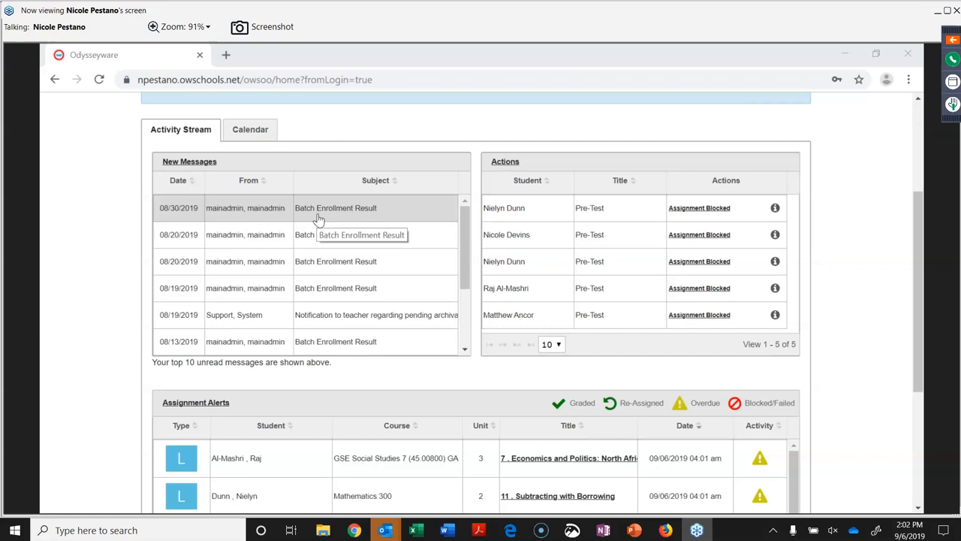
pyautogui.click(318, 218)
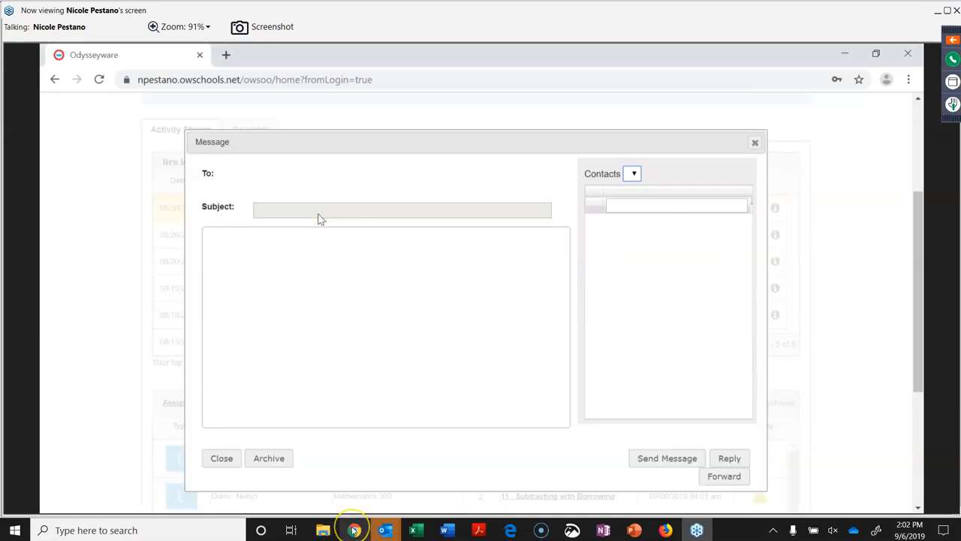
pyautogui.moveTo(354, 530)
pyautogui.click(358, 462)
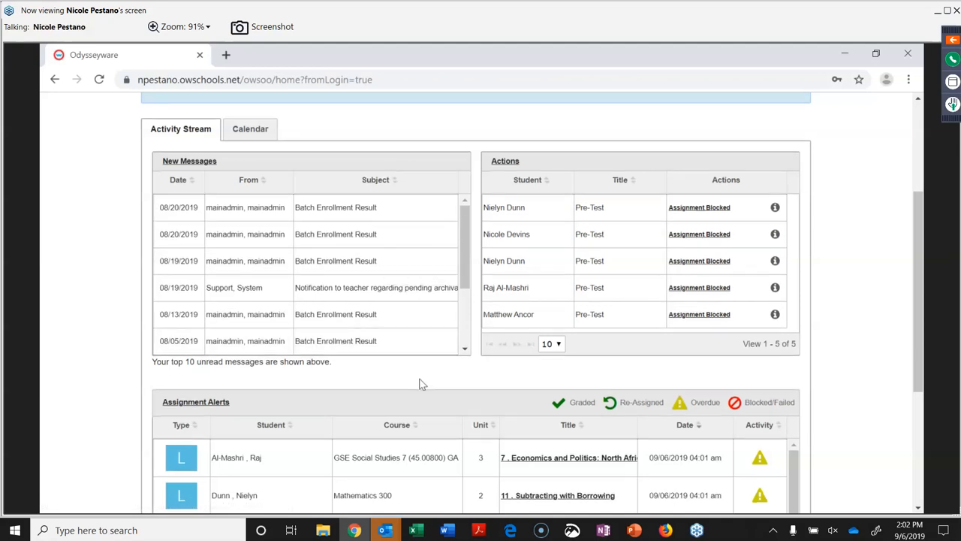
pyautogui.scroll(-3, 420, 384)
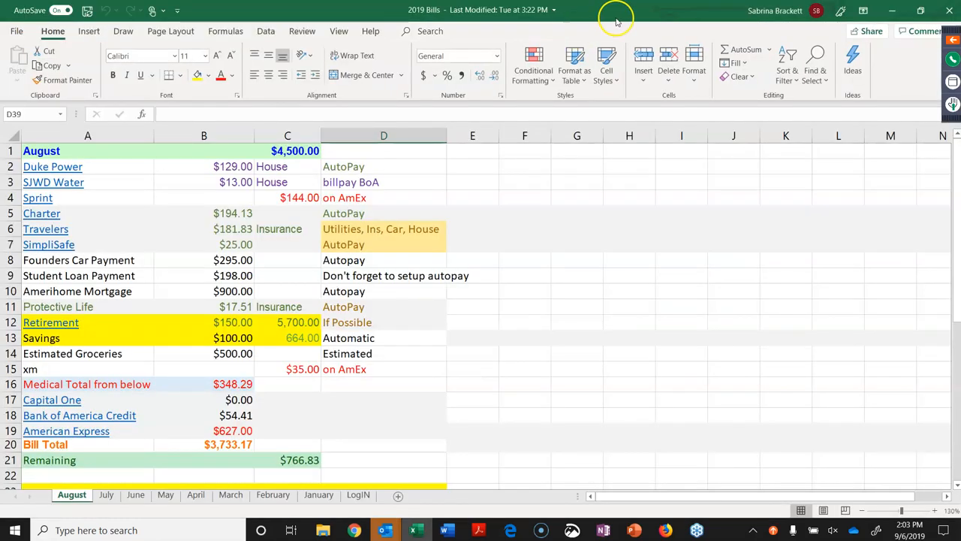
pyautogui.moveTo(625, 15); pyautogui.dragTo(1, 75)
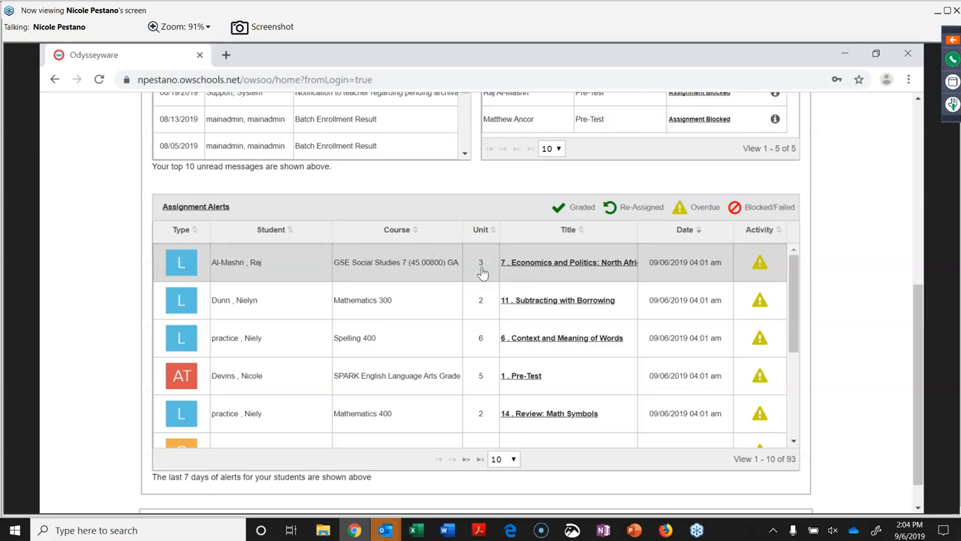
# Open '7. Economics and Politics: North Africa and Southwest Asia' from the first alert and browse its questions.
pyautogui.click(546, 270)
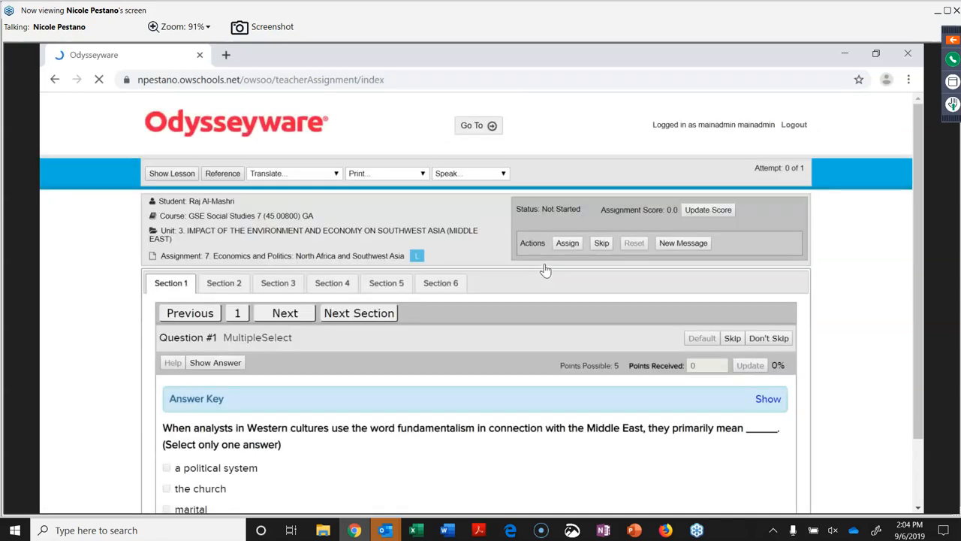
pyautogui.scroll(-3, 567, 324)
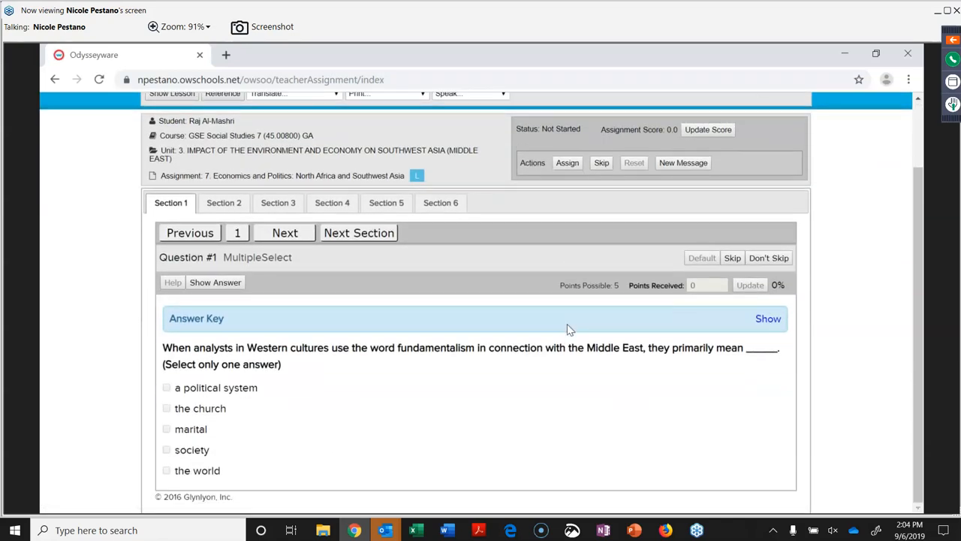
pyautogui.scroll(3, 567, 323)
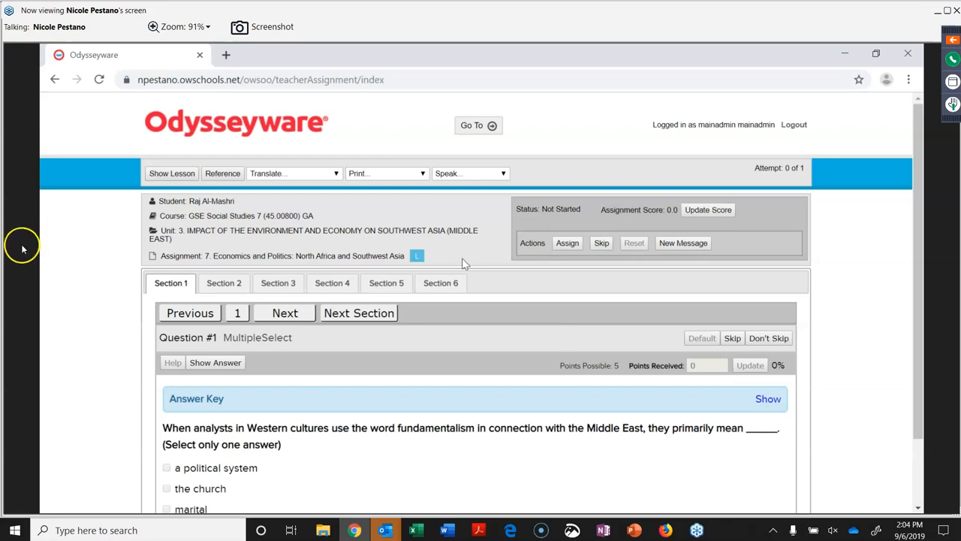
pyautogui.click(494, 128)
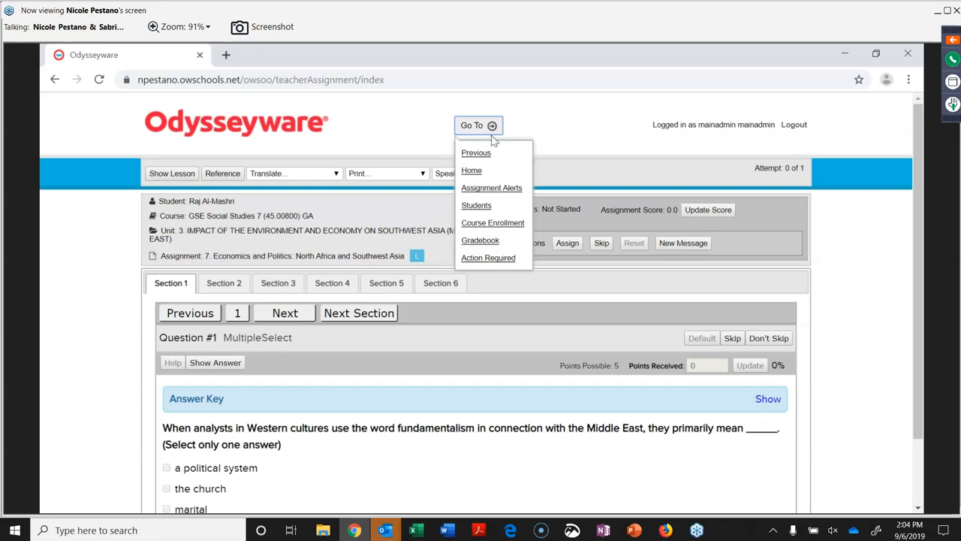
# Go back to the home page with Go To > Previous and scroll up to New Messages.
pyautogui.click(484, 154)
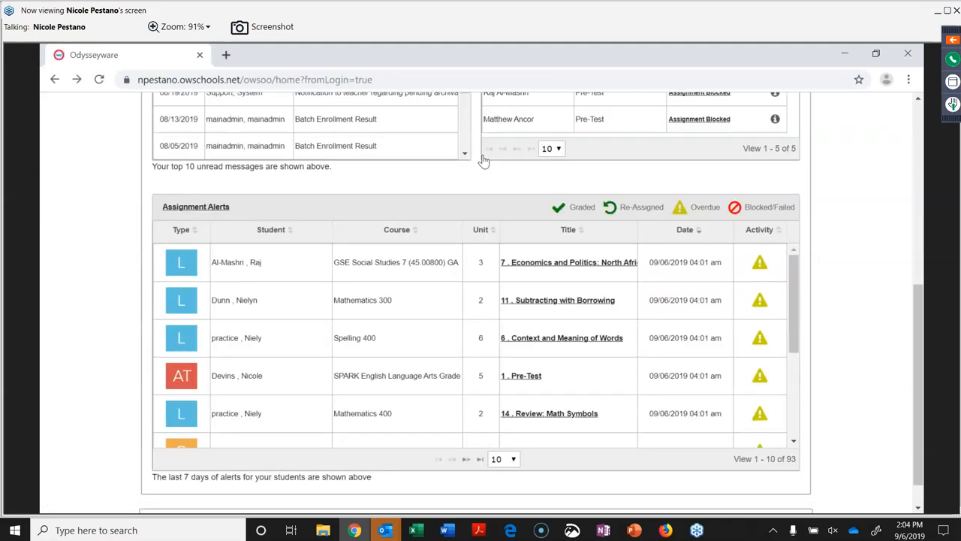
pyautogui.scroll(1, 484, 160)
pyautogui.scroll(3, 409, 239)
pyautogui.scroll(1, 409, 238)
pyautogui.scroll(-3, 409, 239)
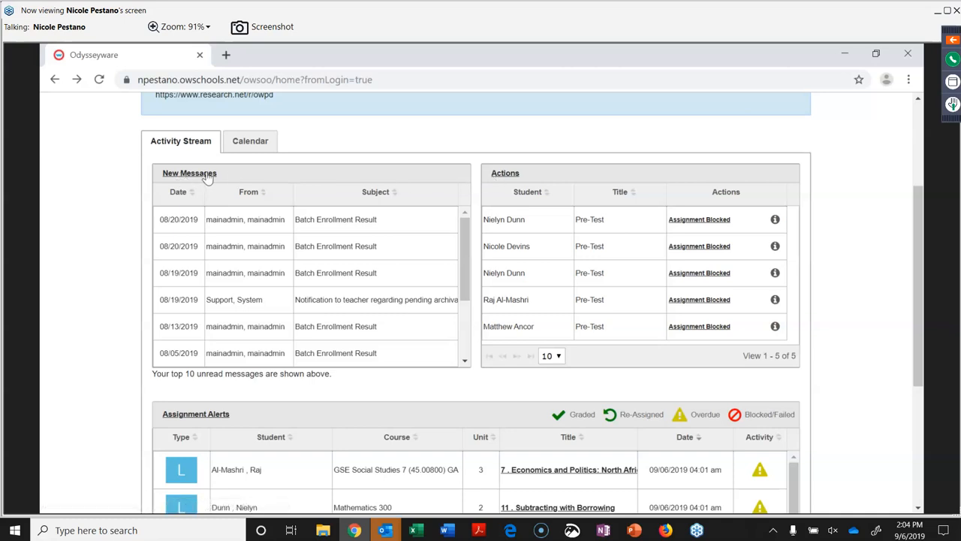
# Open the full Assignment Alerts page and show progress for the past 30 days for all students.
pyautogui.click(203, 421)
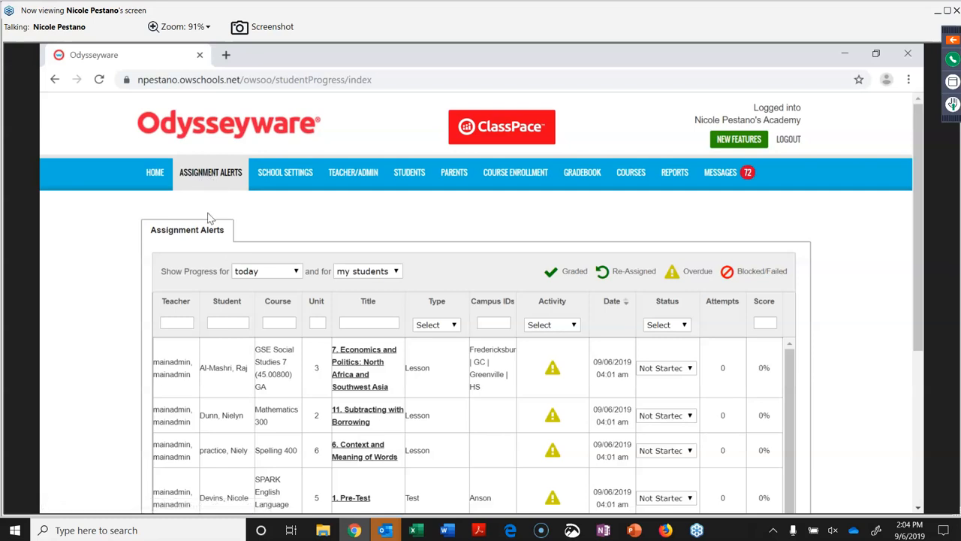
pyautogui.scroll(-1, 209, 218)
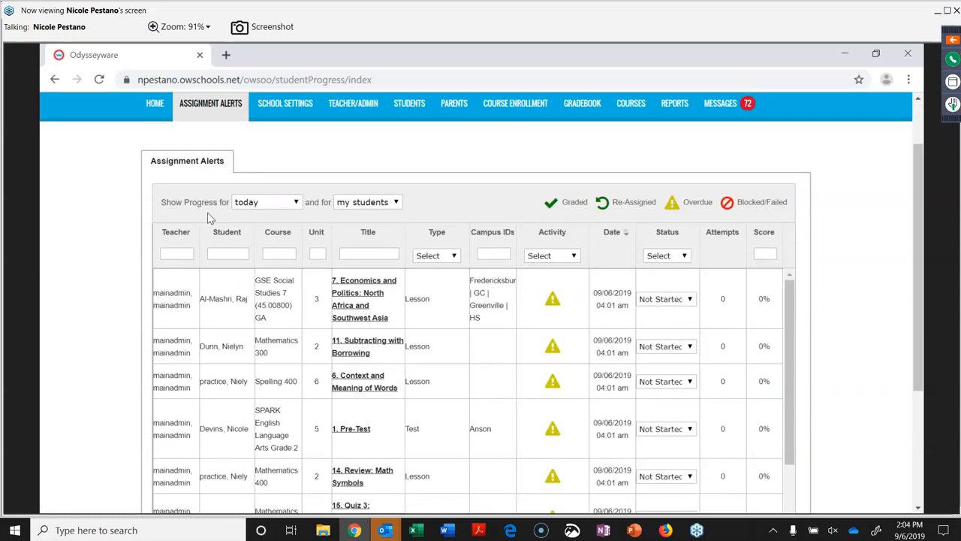
pyautogui.click(297, 205)
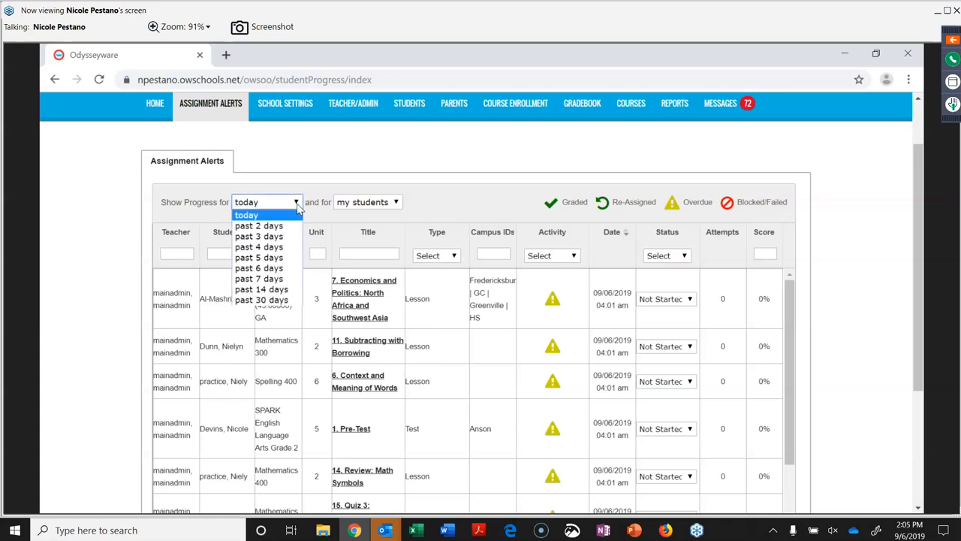
pyautogui.click(261, 299)
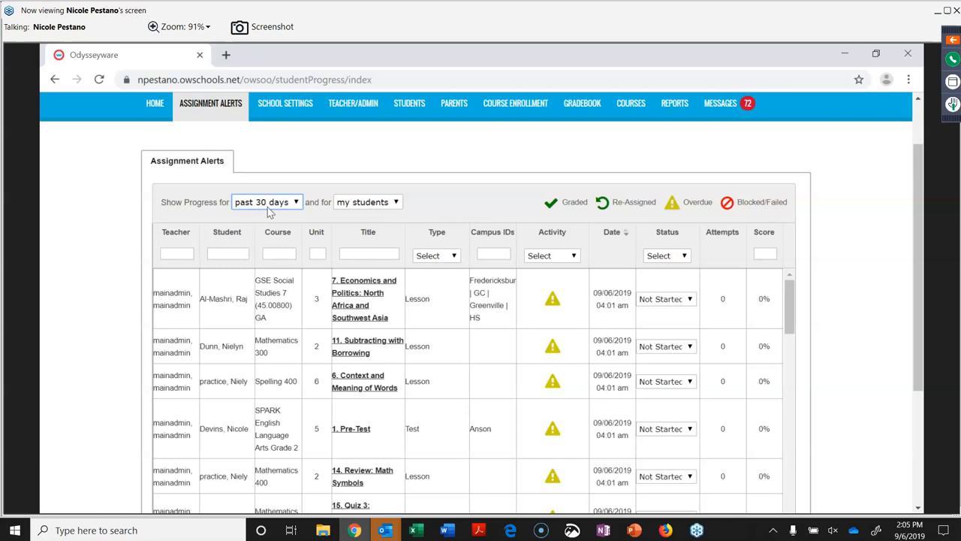
pyautogui.click(395, 204)
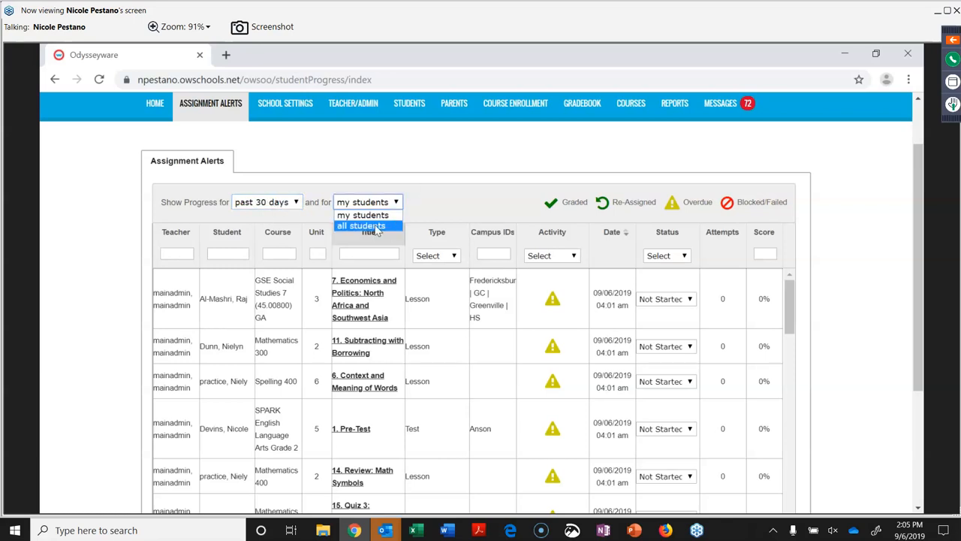
pyautogui.click(374, 224)
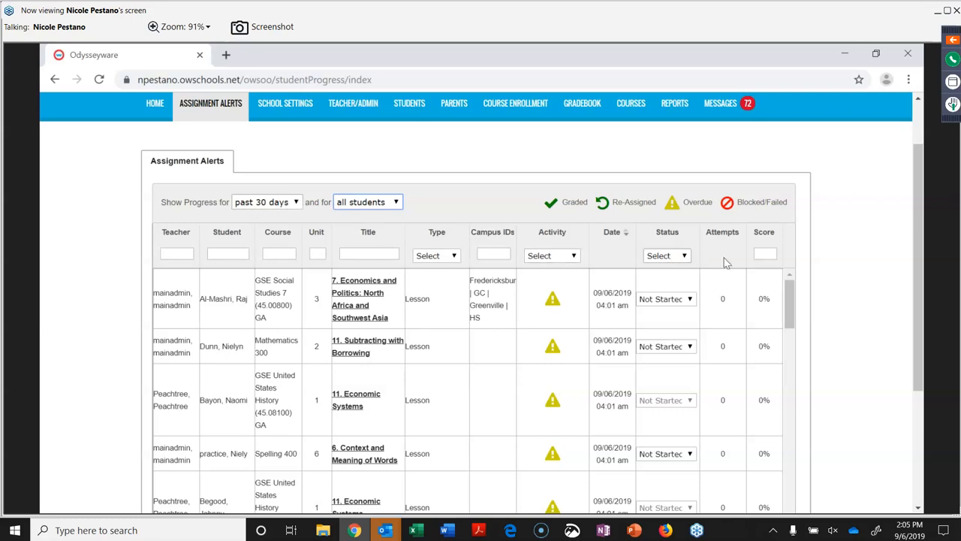
# Filter the alerts to score 0 and unit 3, leaving 37 alerts.
pyautogui.click(770, 253)
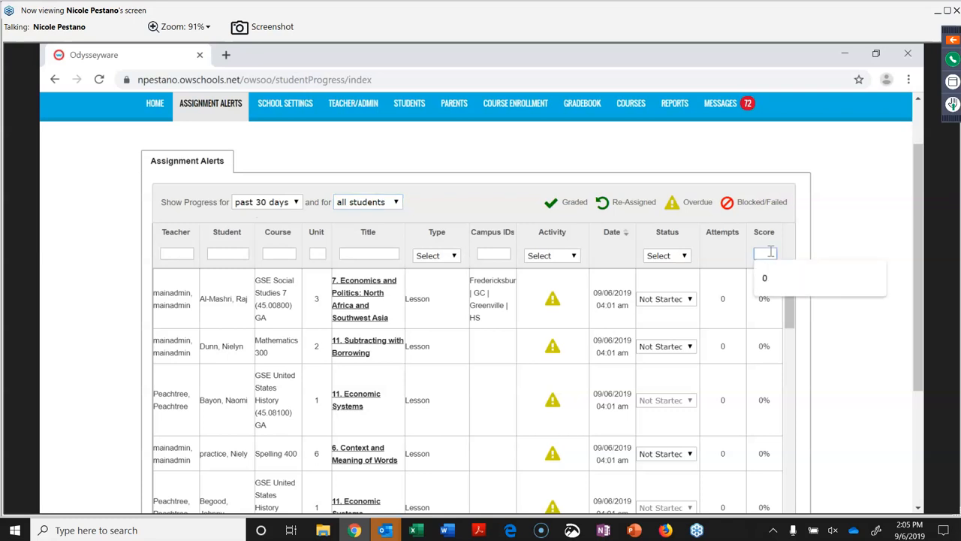
pyautogui.write('0')
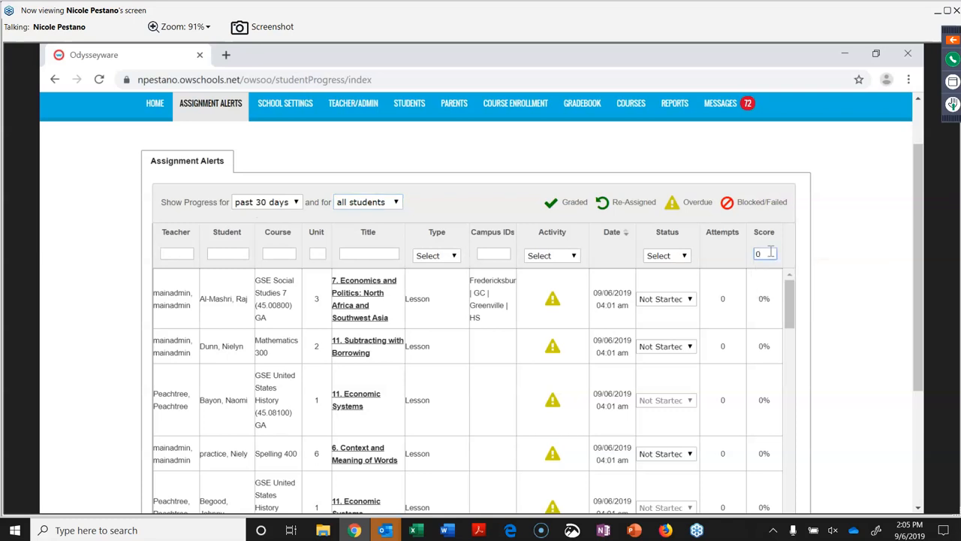
pyautogui.click(316, 253)
pyautogui.write('3')
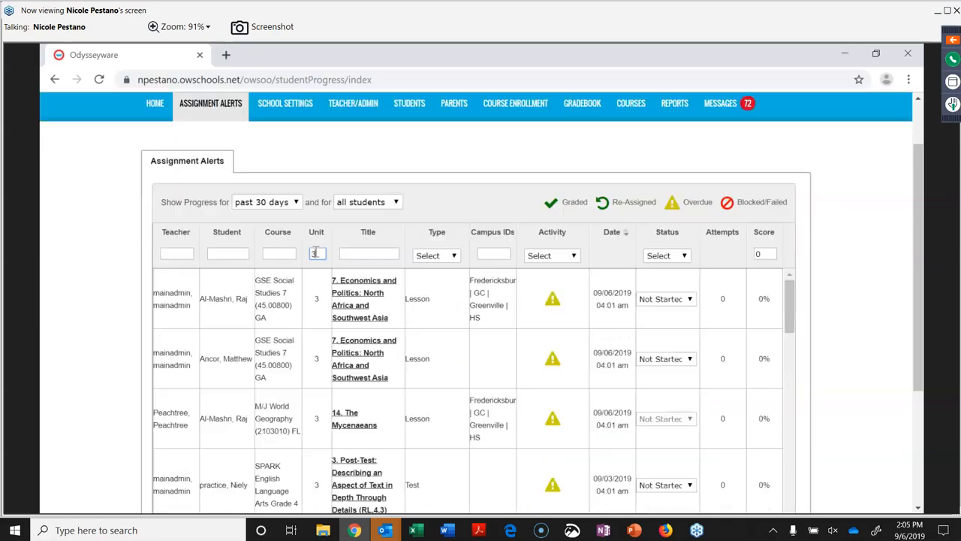
pyautogui.scroll(-3, 848, 380)
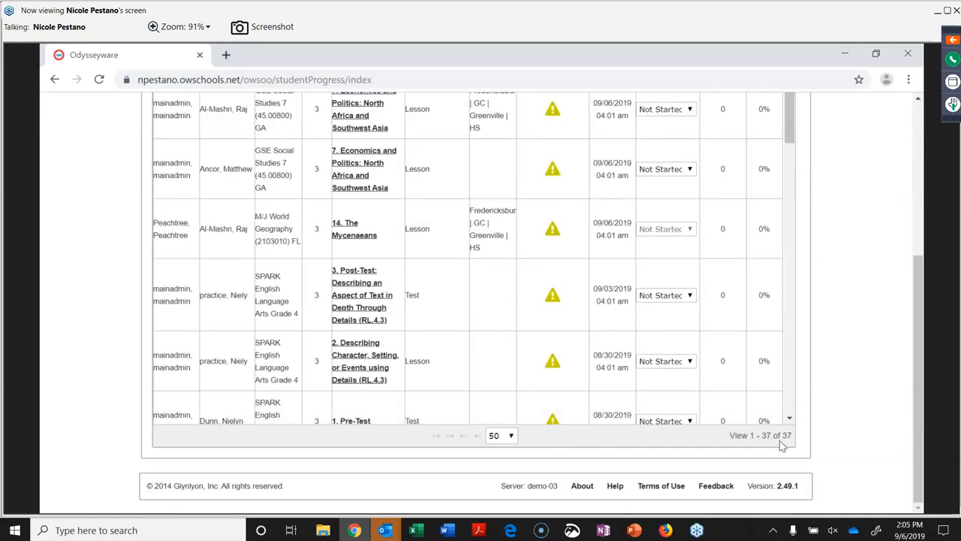
pyautogui.scroll(3, 779, 442)
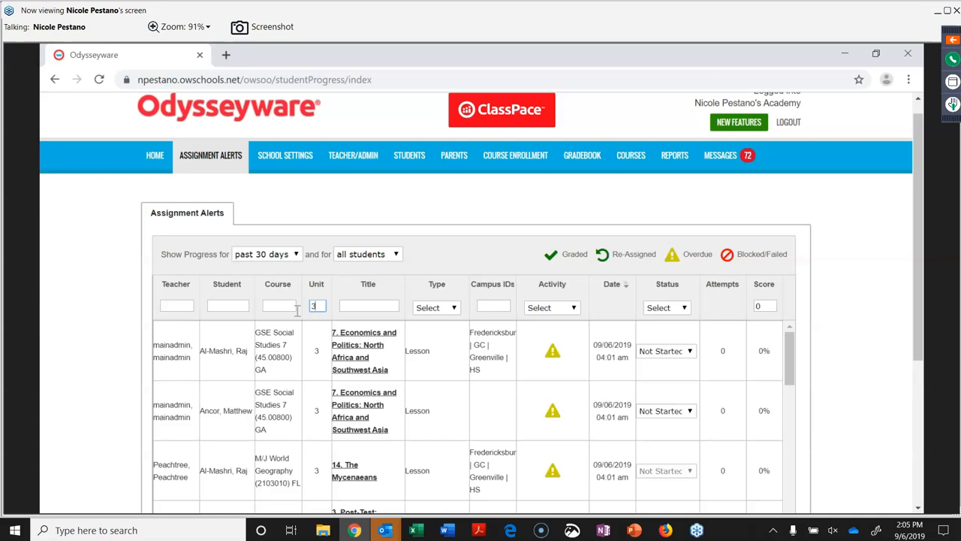
# Return to HOME and scroll through the activity stream, the five blocked pre-test actions and the alerts.
pyautogui.click(158, 156)
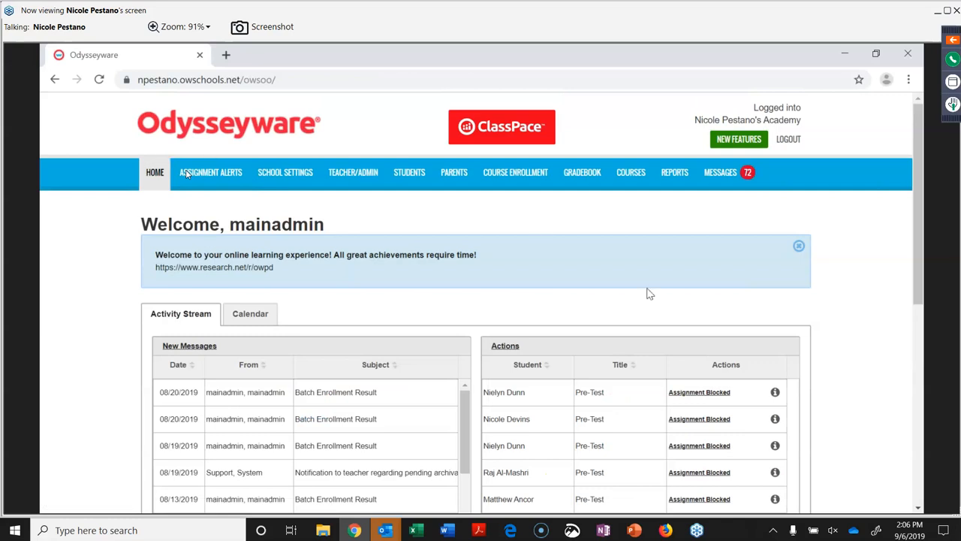
pyautogui.scroll(-3, 655, 301)
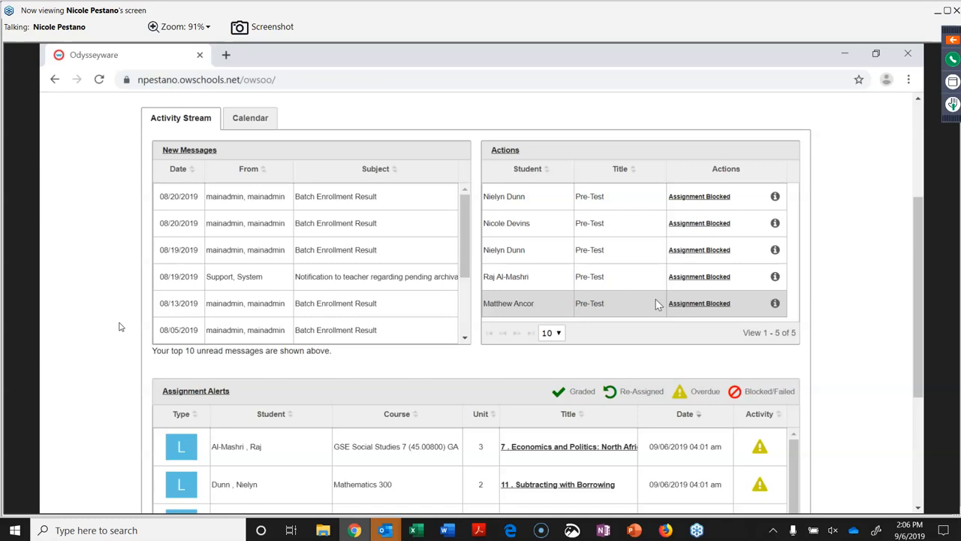
pyautogui.scroll(3, 488, 183)
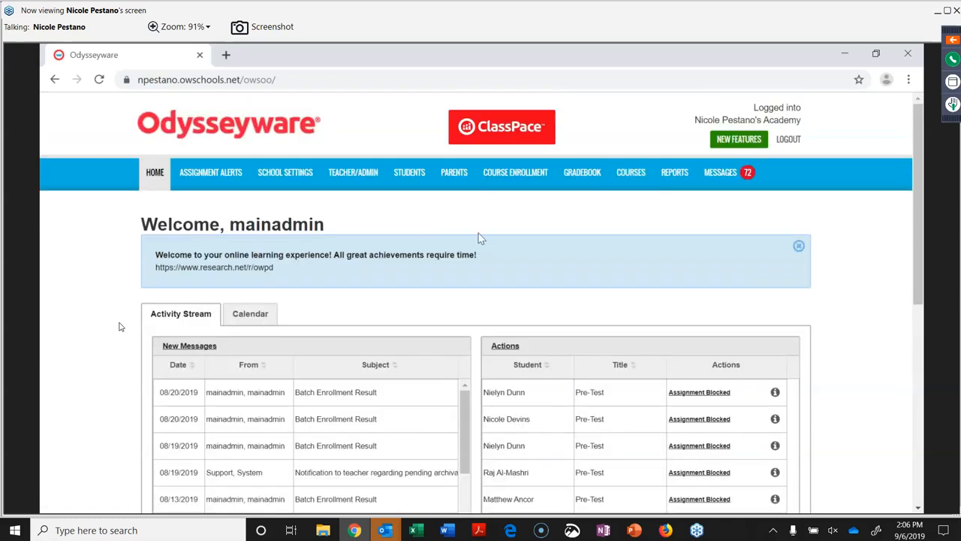
pyautogui.scroll(-1, 478, 235)
pyautogui.scroll(-3, 480, 238)
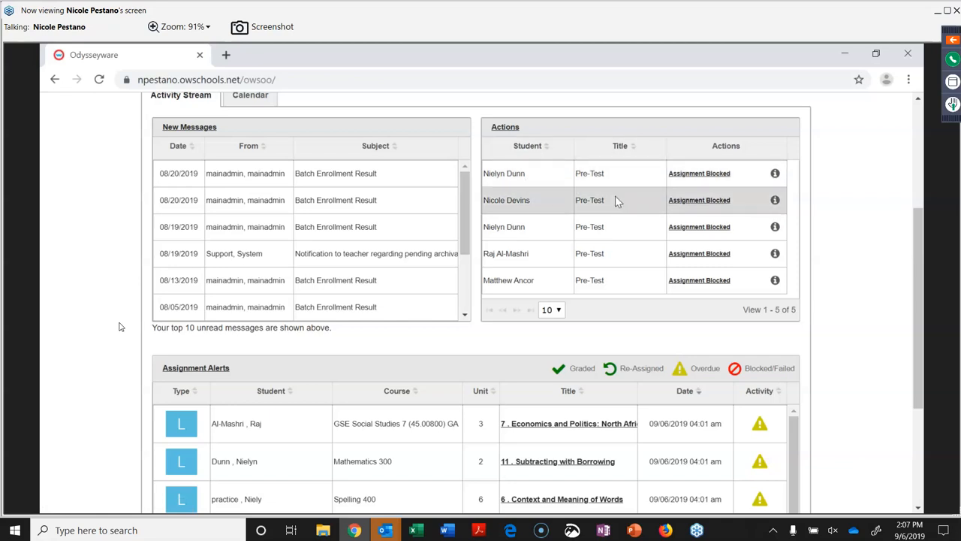
pyautogui.click(696, 178)
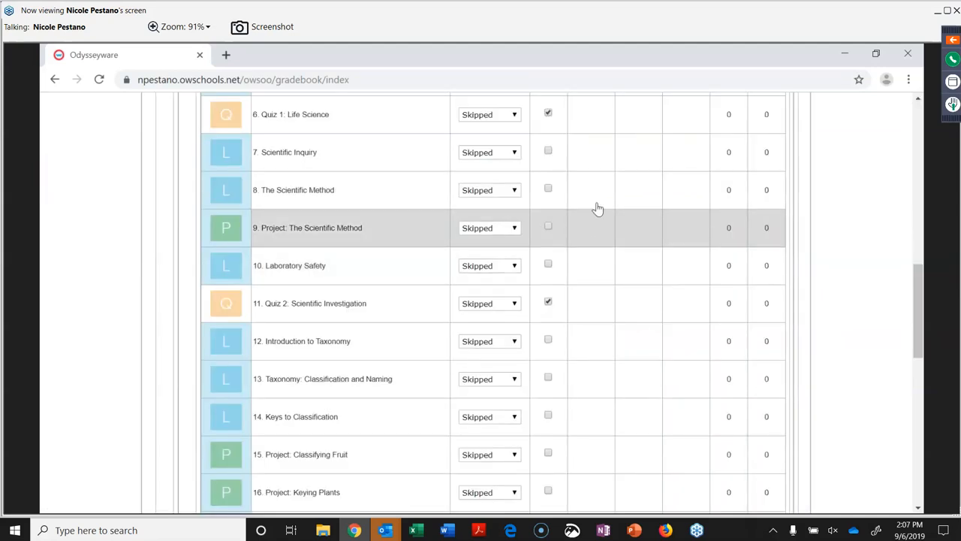
pyautogui.scroll(7, 598, 208)
pyautogui.scroll(-2, 566, 346)
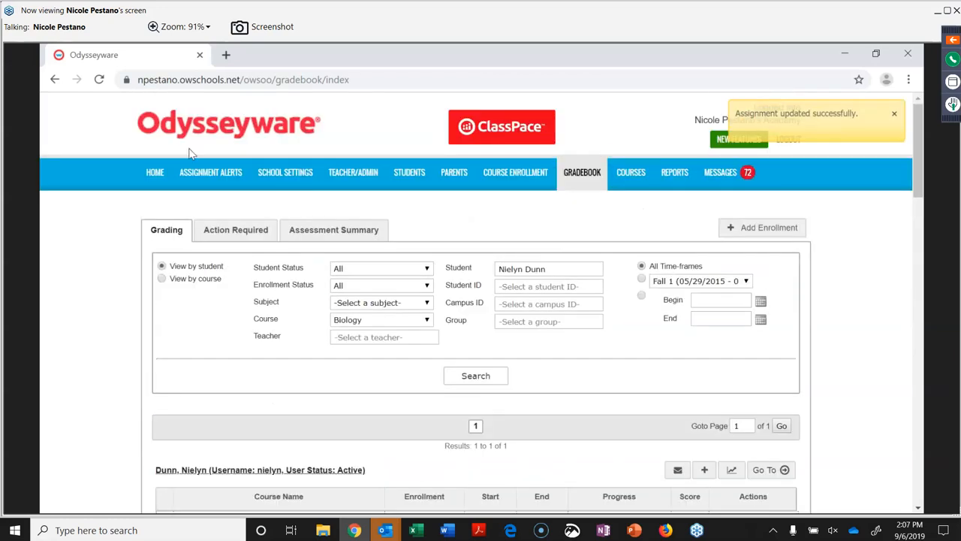
pyautogui.click(155, 172)
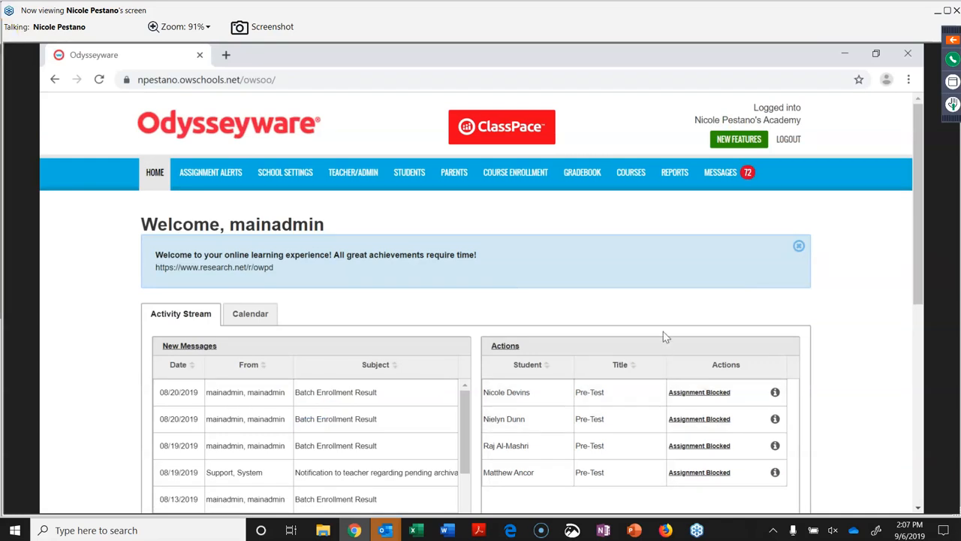
pyautogui.scroll(-3, 663, 336)
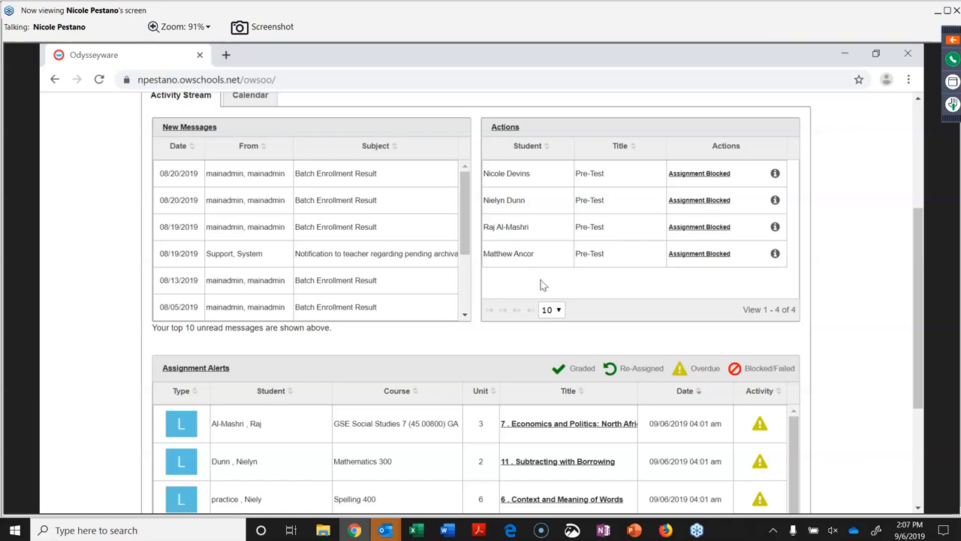
# Open Gradebook > Action Required from the Actions link and expand the Unread filter.
pyautogui.click(505, 129)
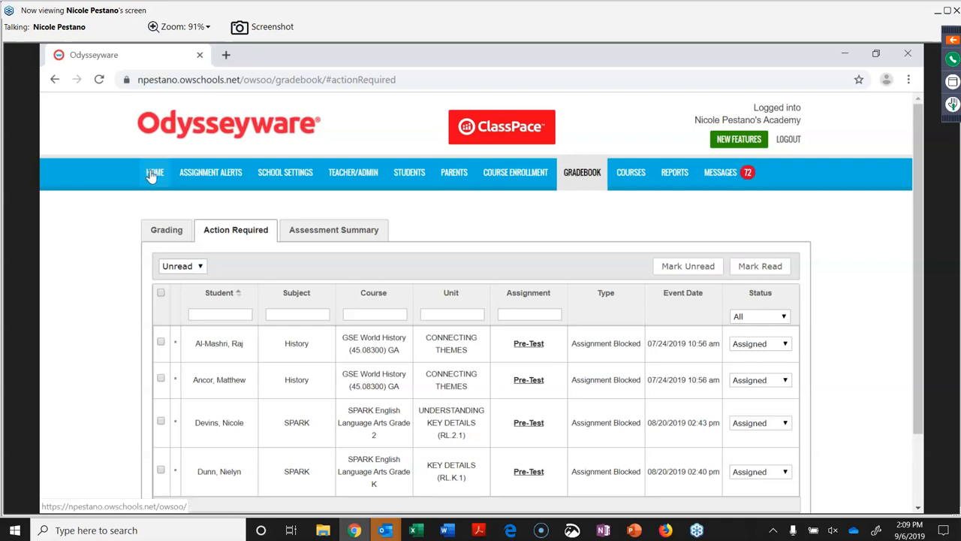
pyautogui.click(200, 270)
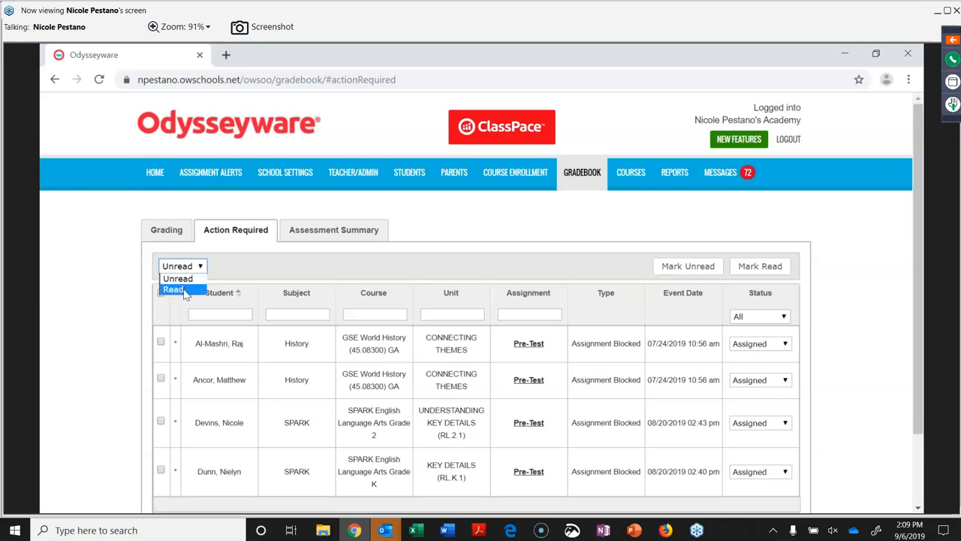
# Show only Read items in Action Required, then return to the home page.
pyautogui.click(174, 290)
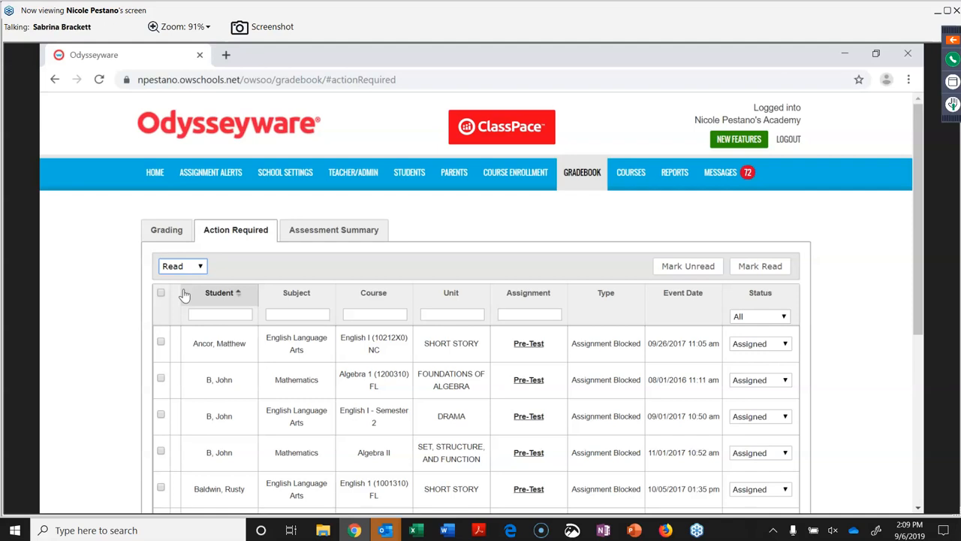
pyautogui.click(150, 184)
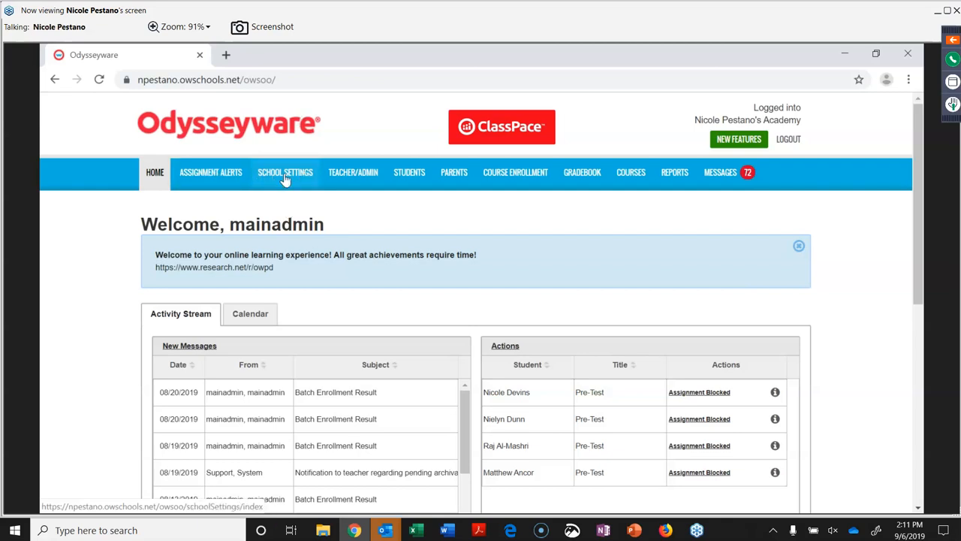
pyautogui.click(280, 171)
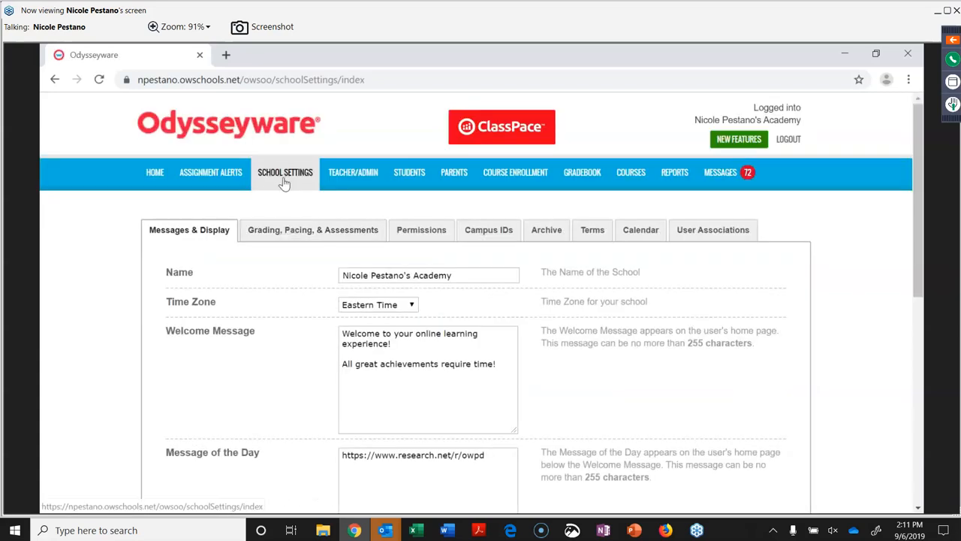
pyautogui.scroll(-2, 285, 285)
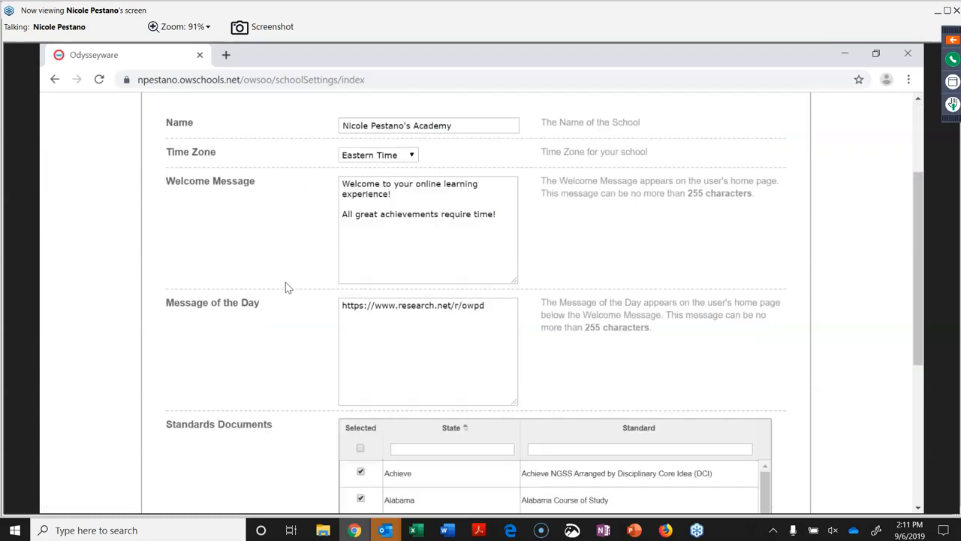
pyautogui.scroll(1, 287, 287)
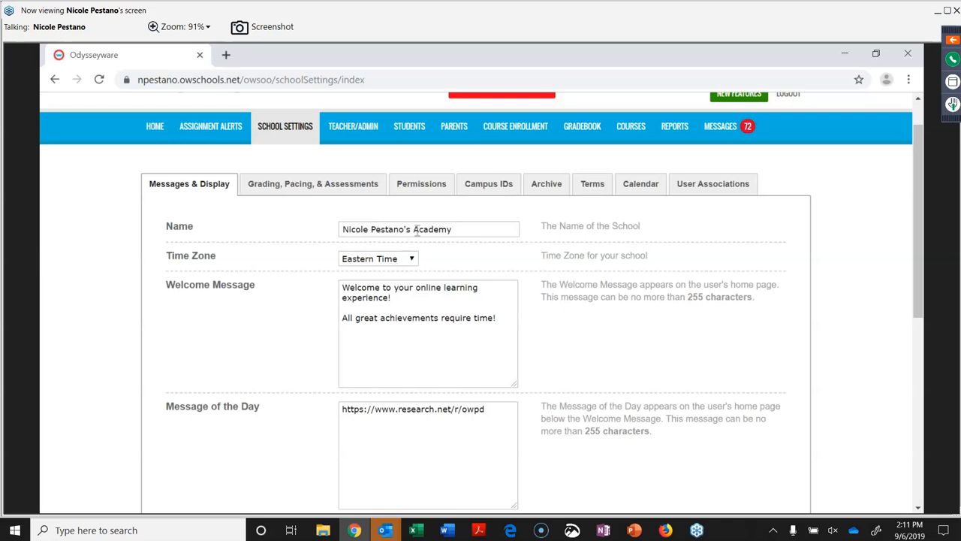
pyautogui.scroll(1, 416, 230)
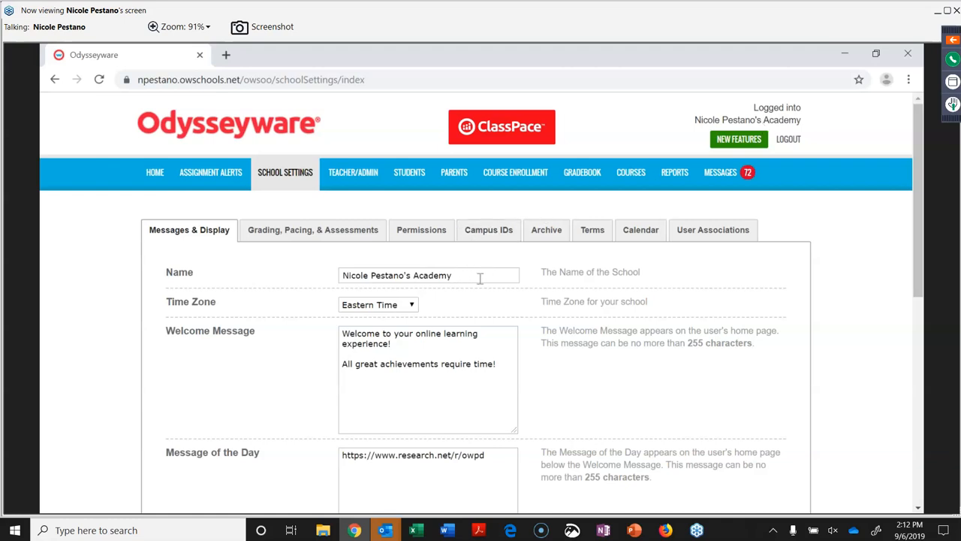
pyautogui.scroll(-1, 479, 278)
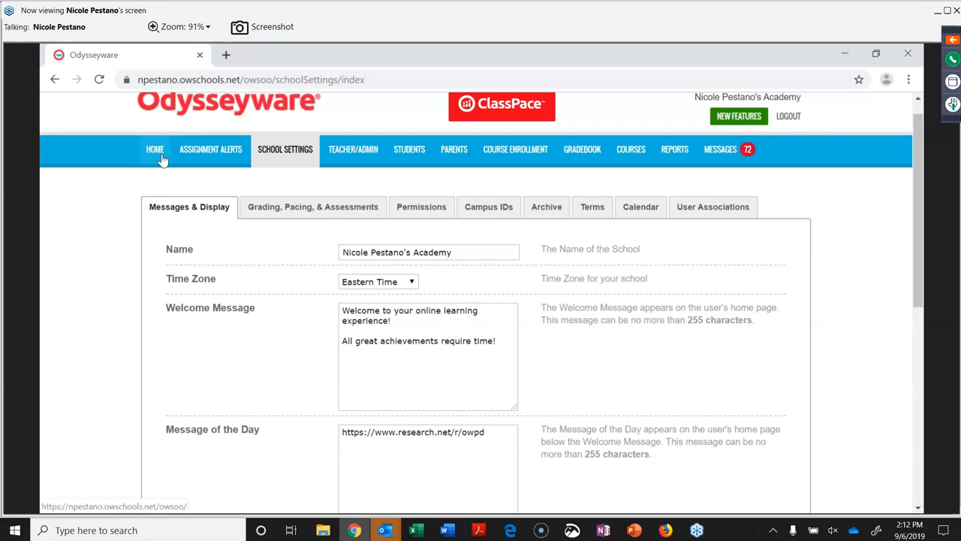
pyautogui.scroll(-1, 290, 343)
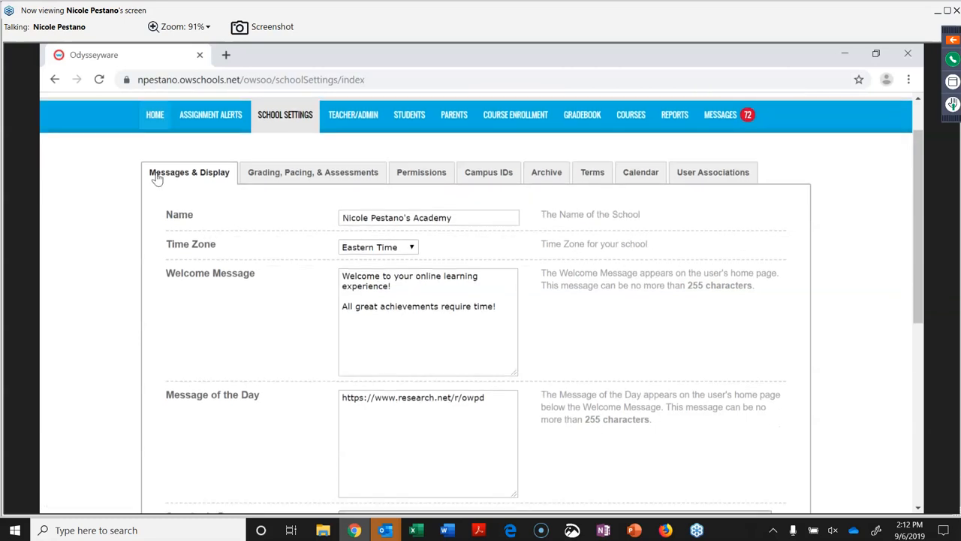
# Reopen School Settings and save them with Achieve NGSS, Alabama, Alaska Content and Arizona standards selected.
pyautogui.click(150, 122)
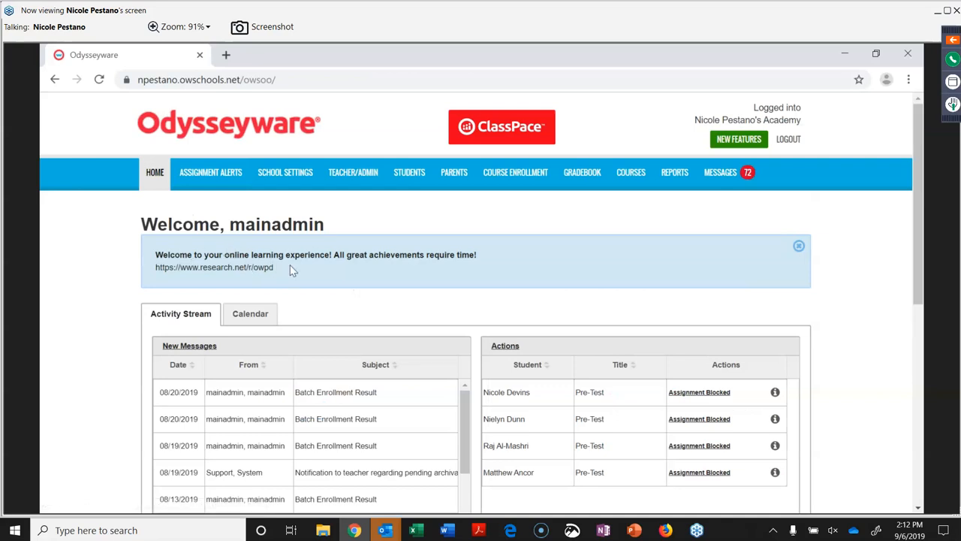
pyautogui.click(303, 174)
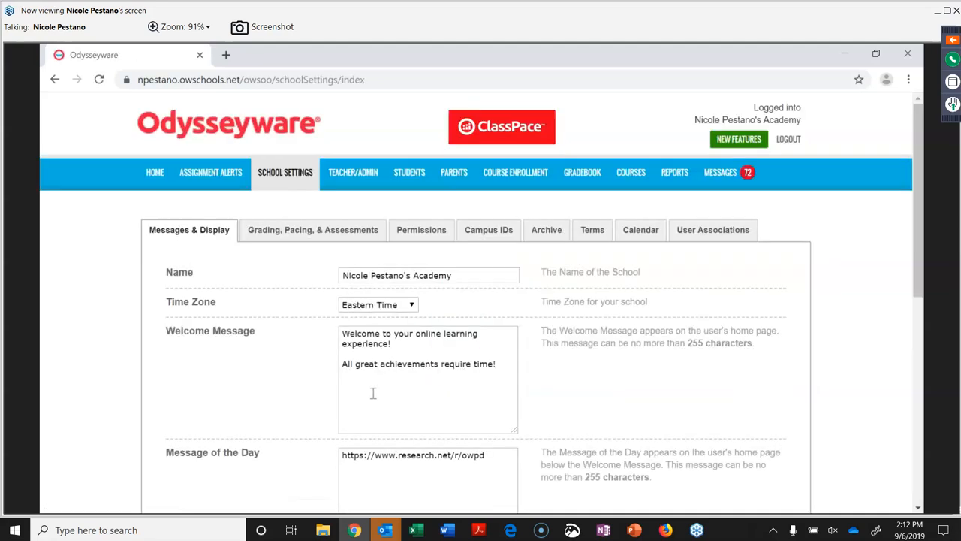
pyautogui.scroll(-2, 370, 420)
pyautogui.scroll(-4, 370, 420)
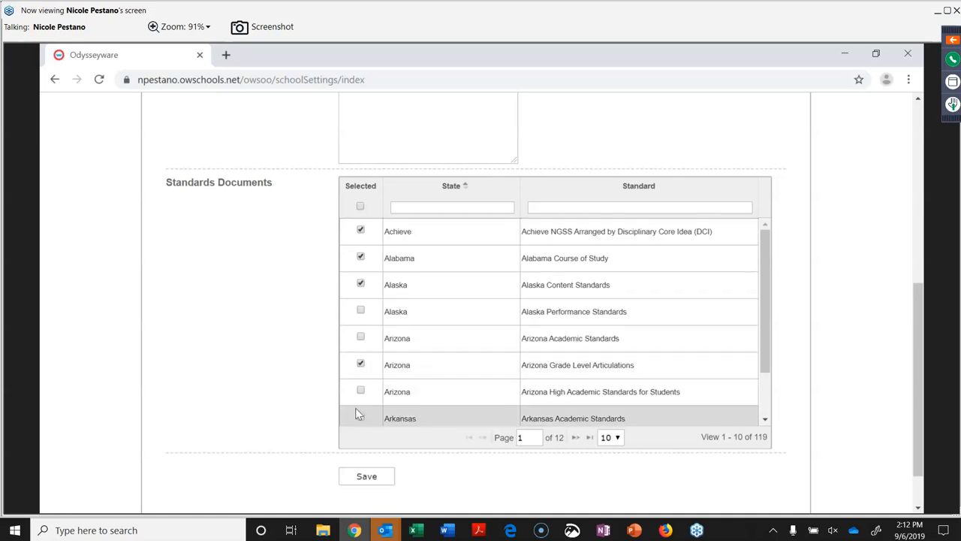
pyautogui.click(367, 476)
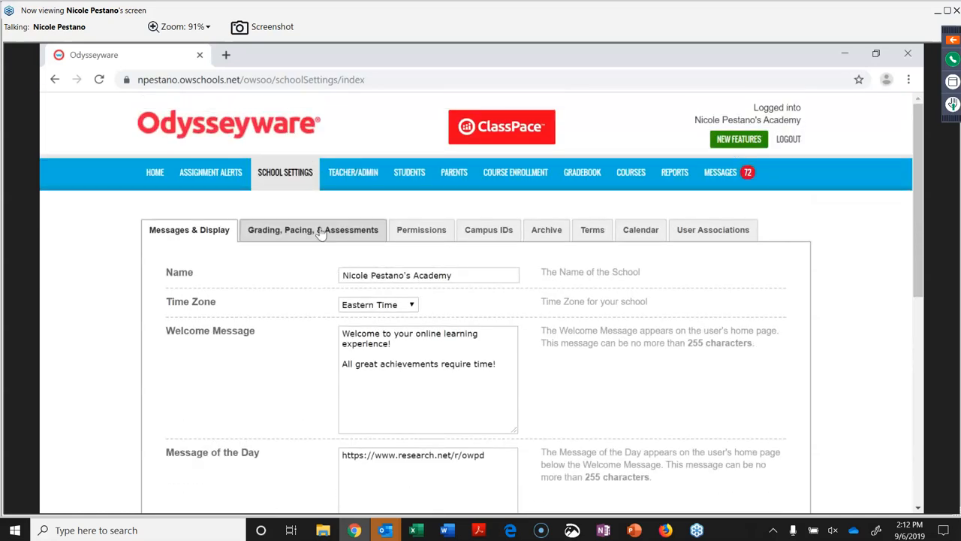
# View the Grading, Pacing, & Assessments tab: 70% pass thresholds, 3 lesson and 2 quiz attempts.
pyautogui.click(318, 230)
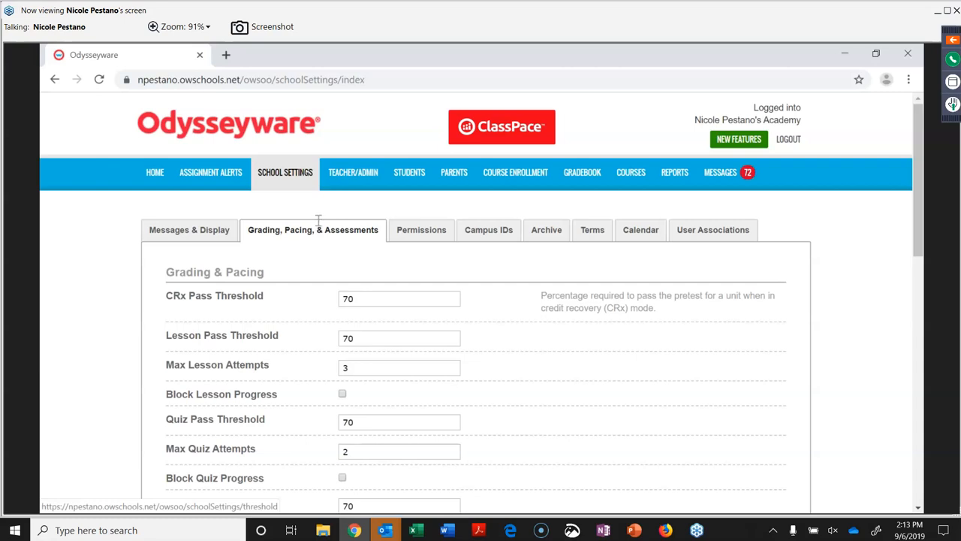
pyautogui.scroll(-2, 319, 219)
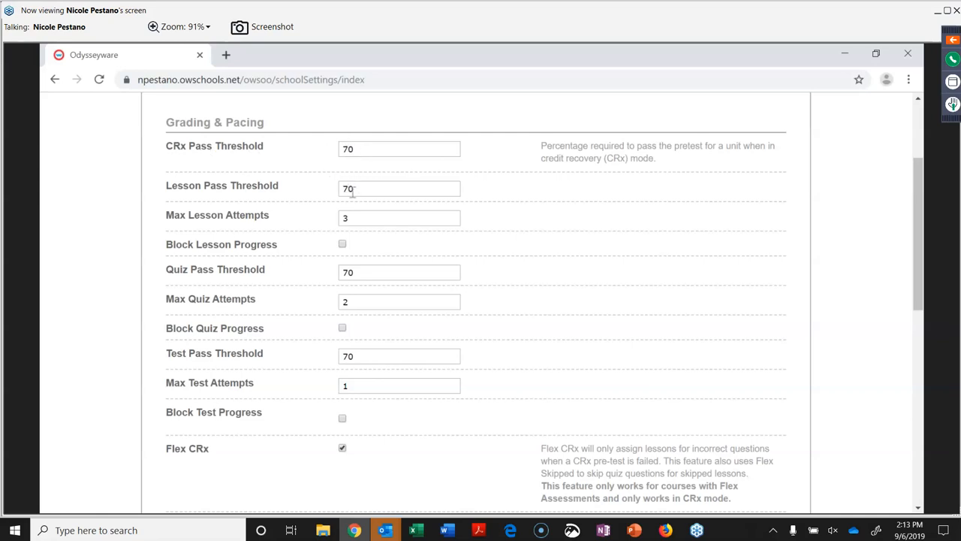
# Change the CRx Pass Threshold from 70 to 80.
pyautogui.click(367, 148)
pyautogui.press('BackSpace')
pyautogui.press('BackSpace')
pyautogui.write('80')
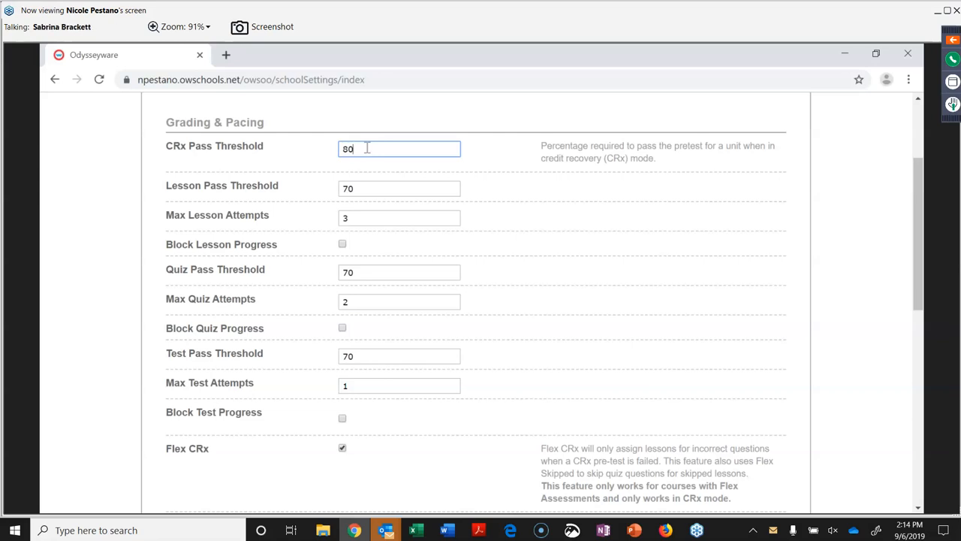
pyautogui.scroll(3, 367, 148)
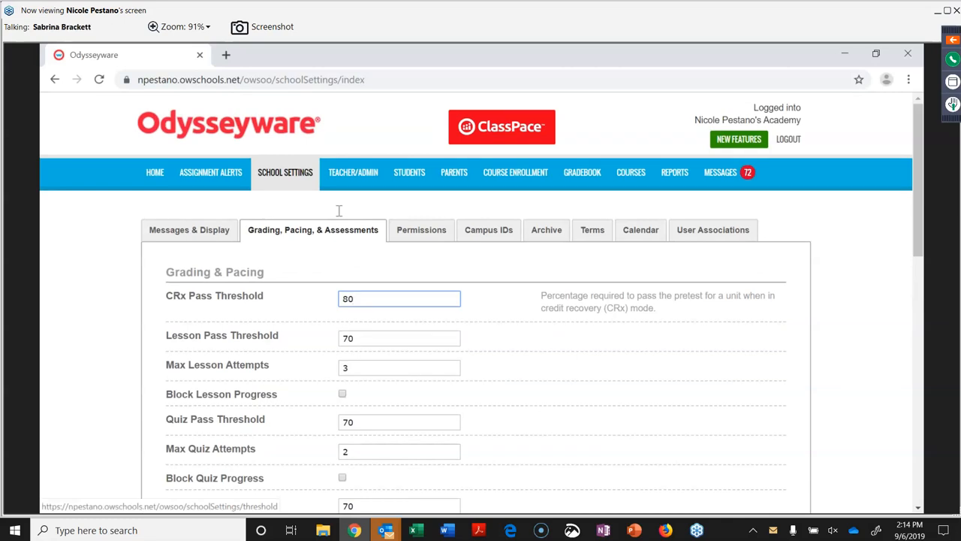
# On the Permissions tab, uncheck Allow Messaging under Global Permissions.
pyautogui.click(424, 232)
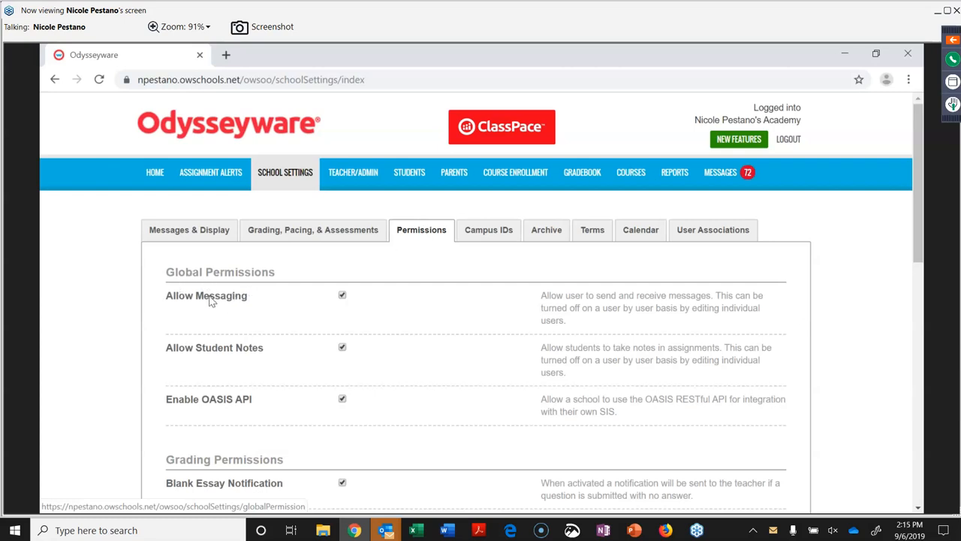
pyautogui.scroll(-1, 249, 305)
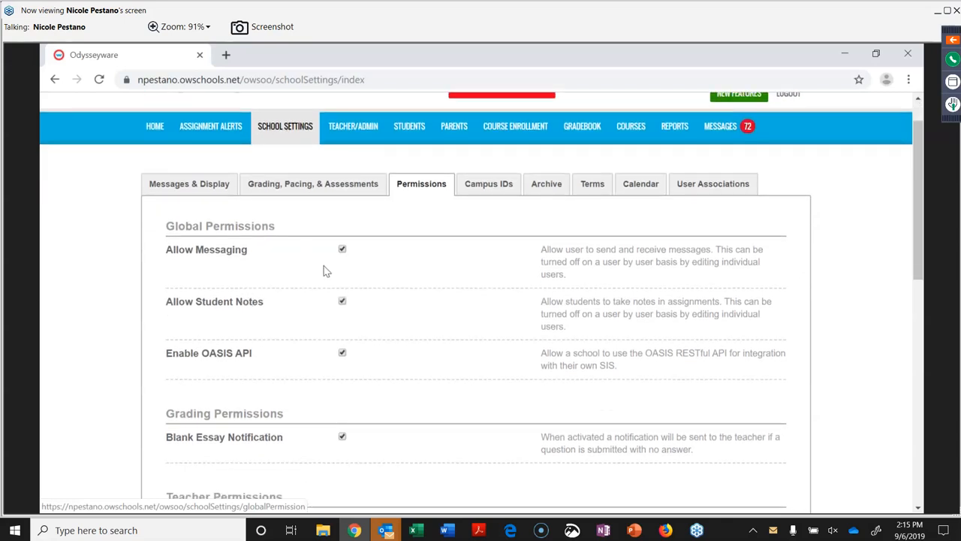
pyautogui.click(342, 250)
pyautogui.scroll(-3, 340, 306)
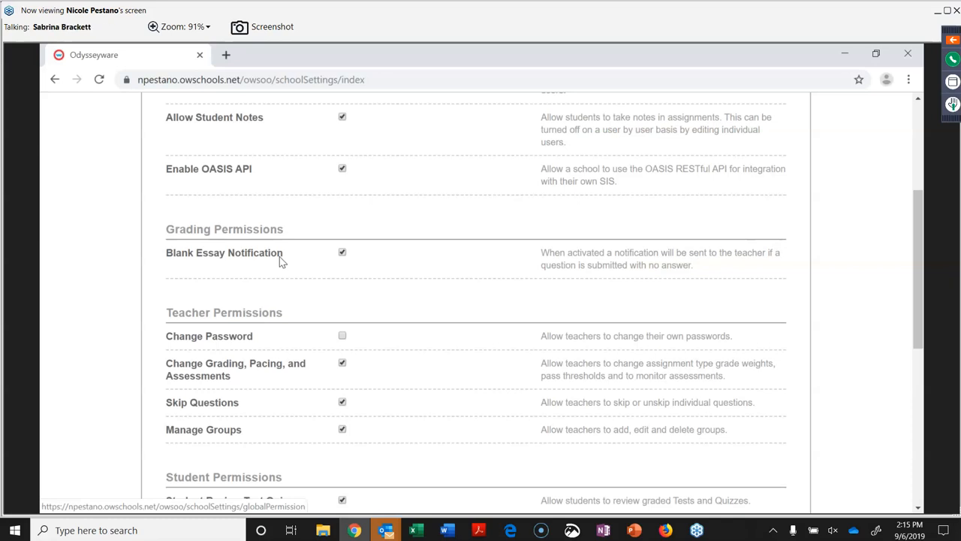
pyautogui.scroll(-1, 256, 443)
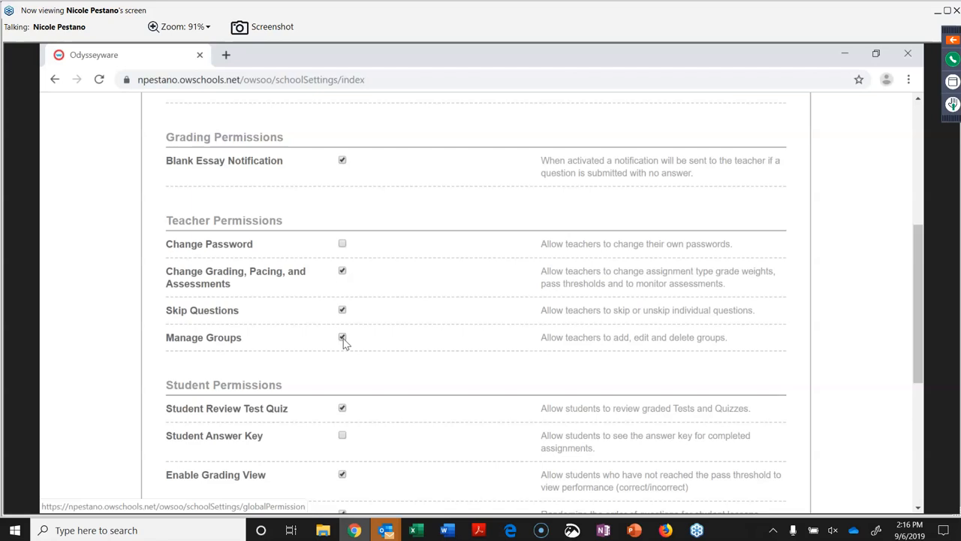
# Scroll through the global, grading and student permission options, then back to the top.
pyautogui.scroll(2, 344, 343)
pyautogui.scroll(-5, 344, 342)
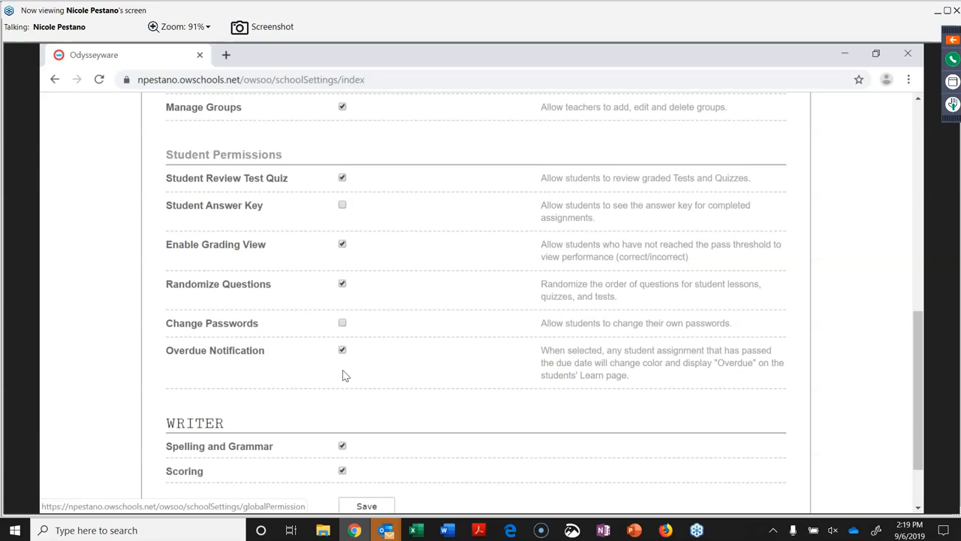
pyautogui.scroll(-2, 272, 415)
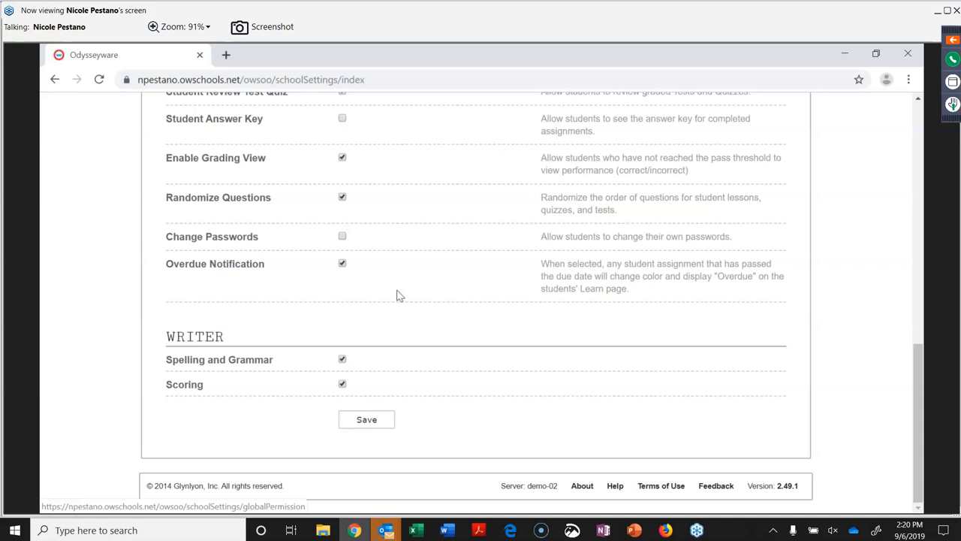
pyautogui.scroll(5, 398, 291)
pyautogui.scroll(3, 397, 293)
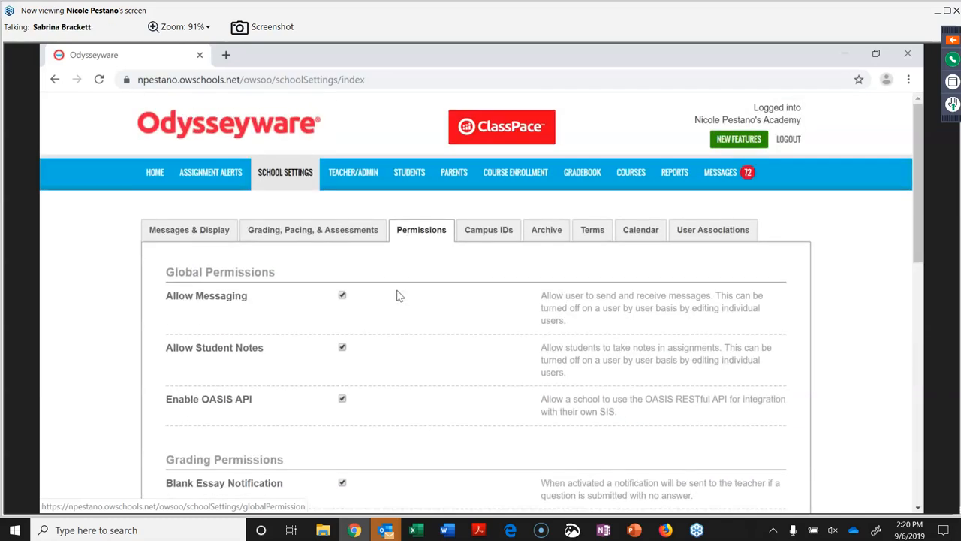
# Switch School Settings to the Campus IDs list with campus counts.
pyautogui.click(506, 235)
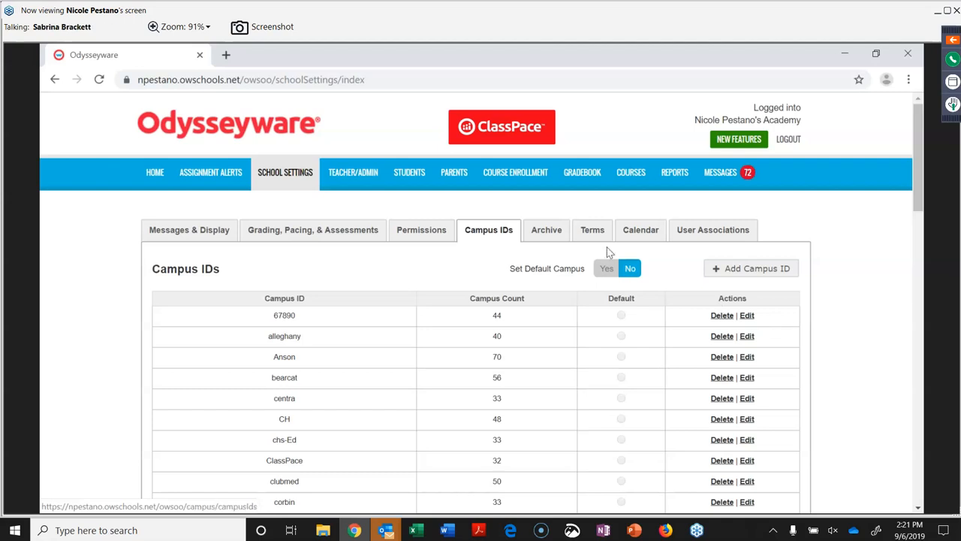
# View the Archive tab's 365-day user and enrollment grace periods.
pyautogui.click(556, 232)
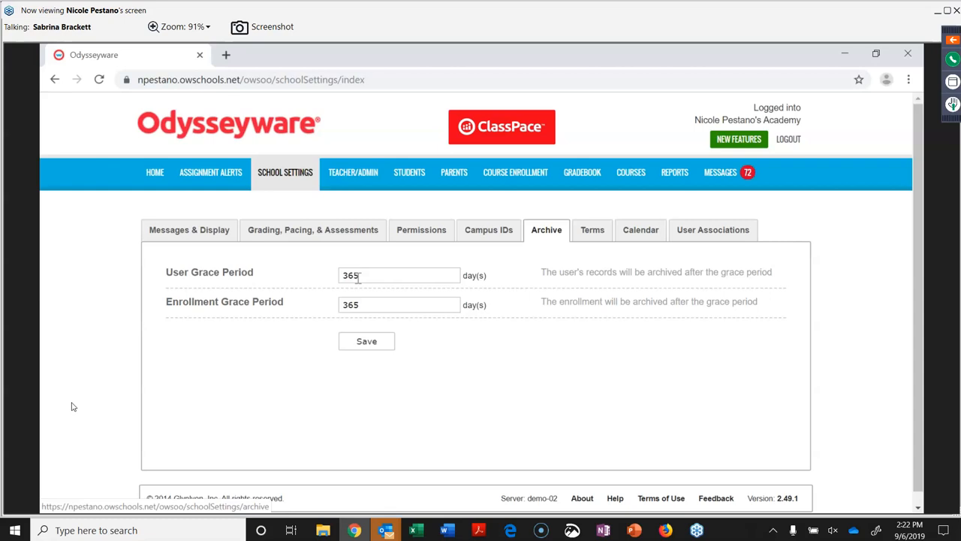
pyautogui.click(139, 442)
# Show the Terms tab listing each term's begin and end dates and working days.
pyautogui.click(601, 246)
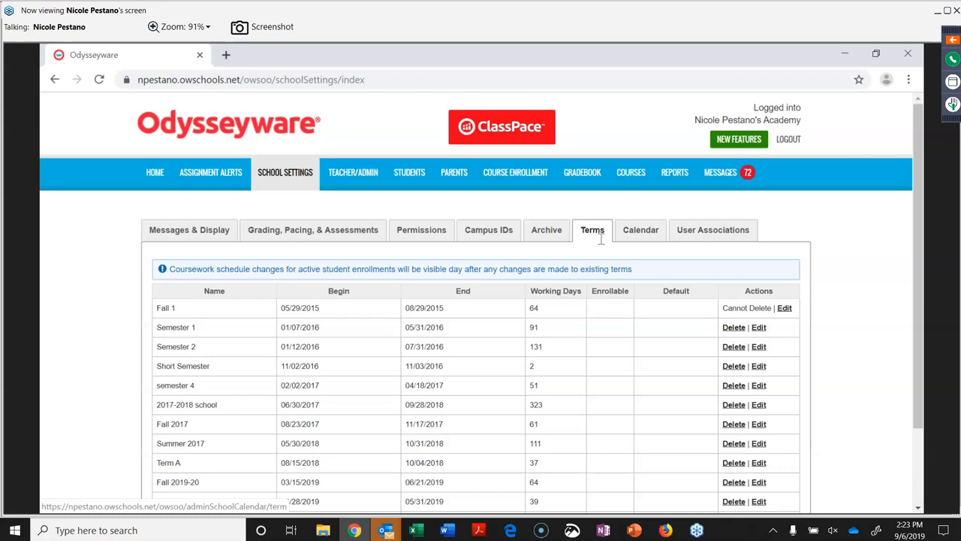
# Toggle Sep 6 off and back on in the school calendar, then open the Teacher/Admin list.
pyautogui.click(637, 227)
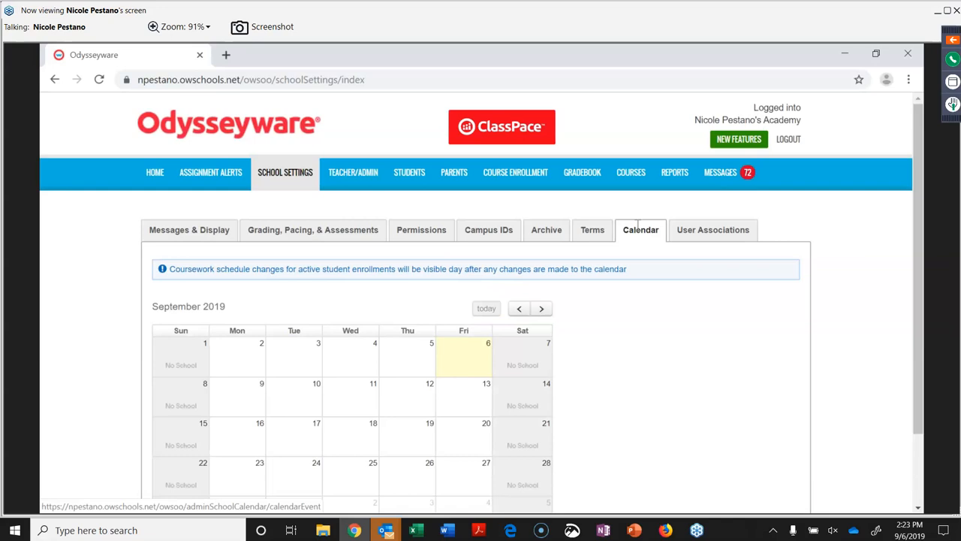
pyautogui.click(466, 361)
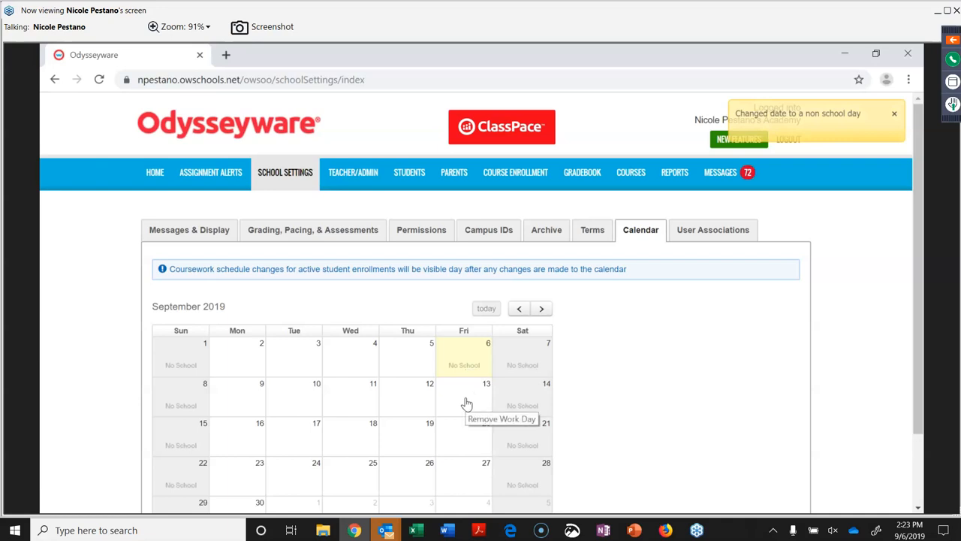
pyautogui.click(468, 359)
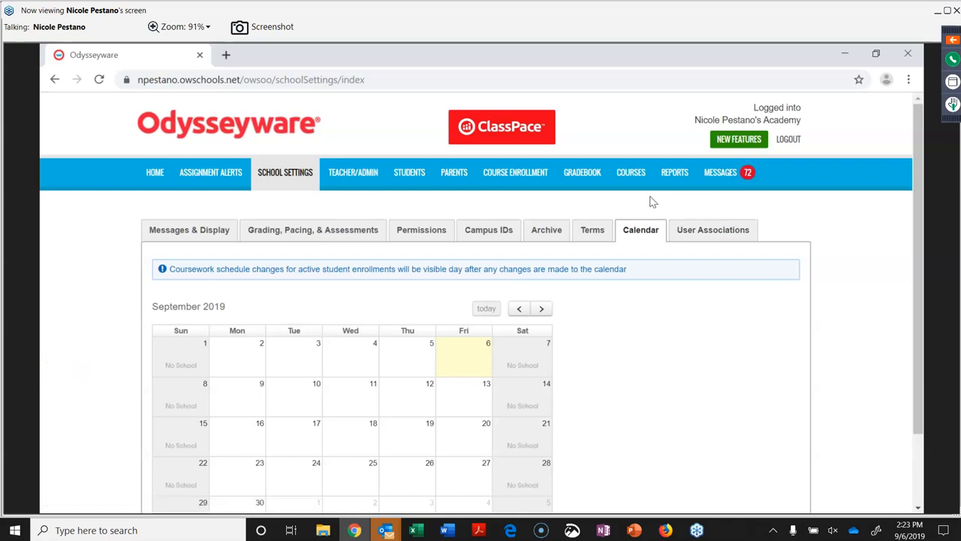
pyautogui.click(358, 178)
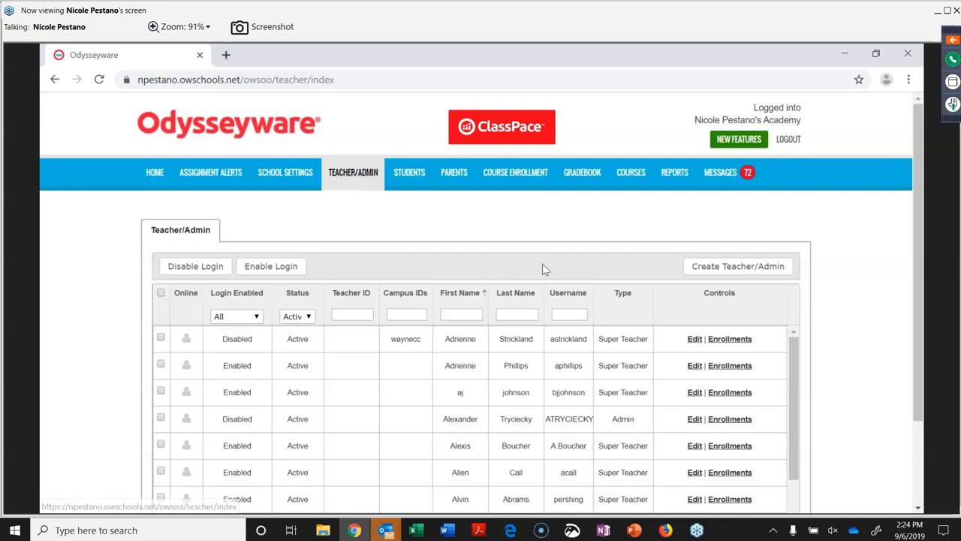
# Open a blank Create Teacher/Admin form from the Teacher/Admin tab.
pyautogui.click(710, 272)
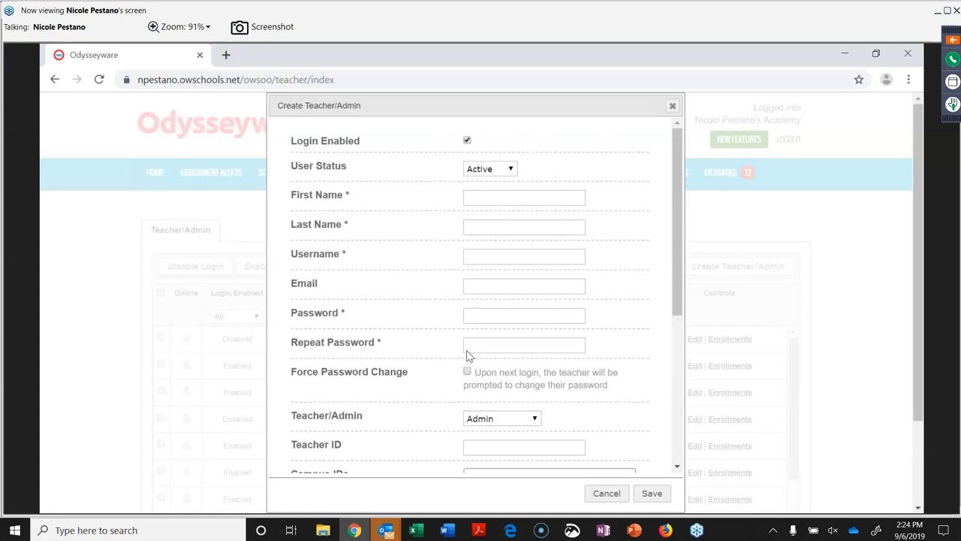
# Expand the user-type dropdown to show Admin, Super Teacher and Teacher.
pyautogui.scroll(-1, 448, 353)
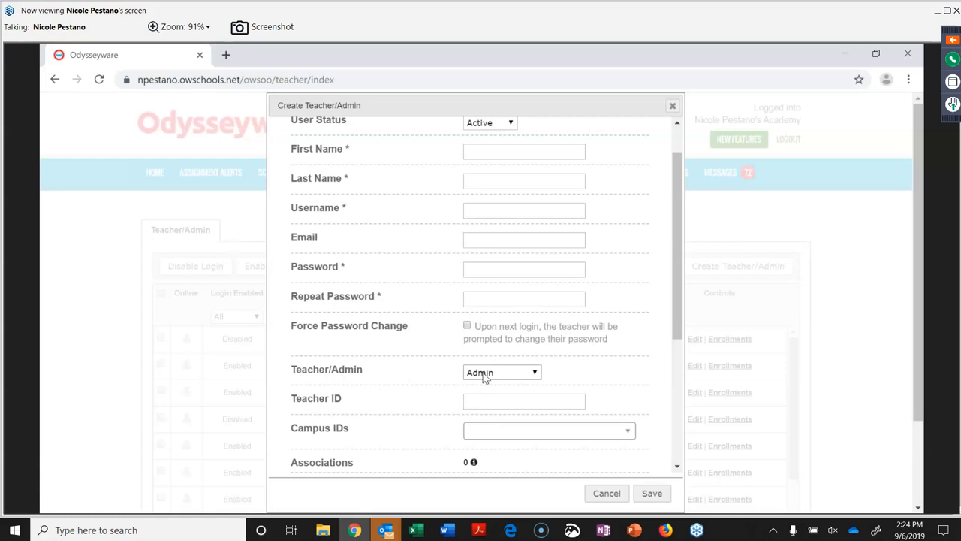
pyautogui.scroll(-1, 483, 375)
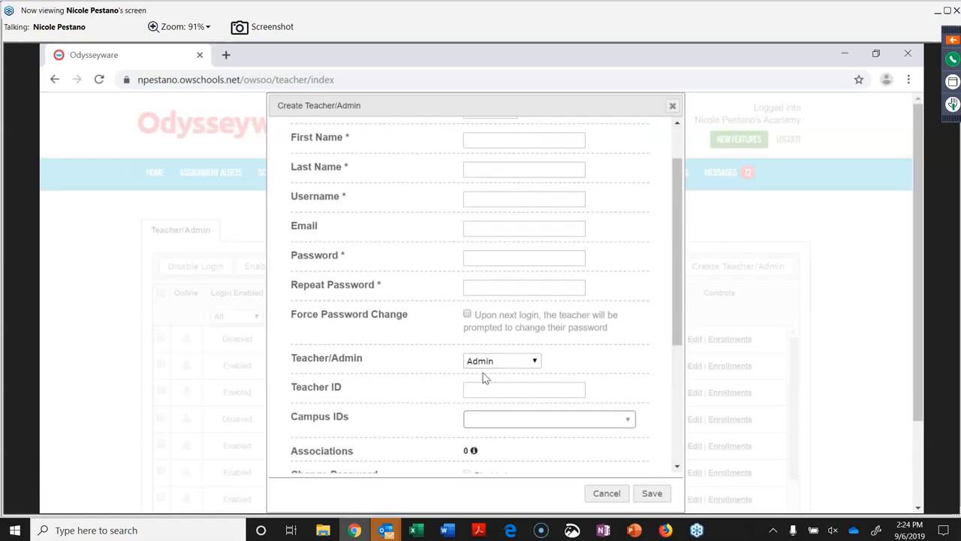
pyautogui.click(536, 350)
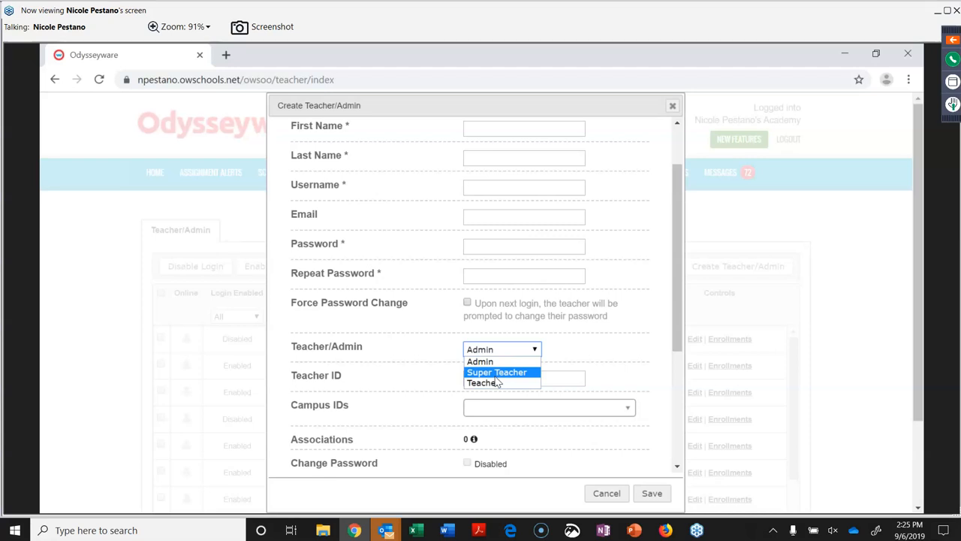
pyautogui.click(446, 379)
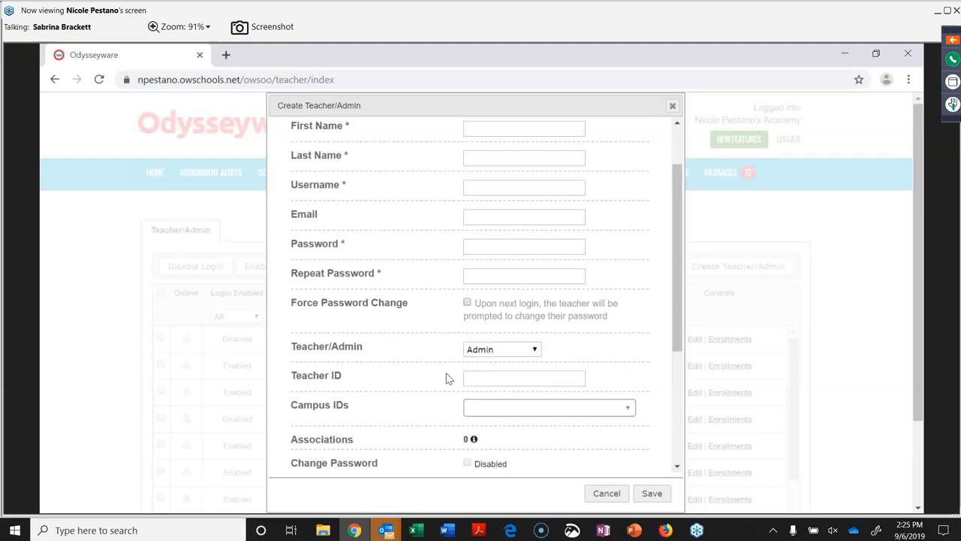
pyautogui.scroll(-3, 507, 390)
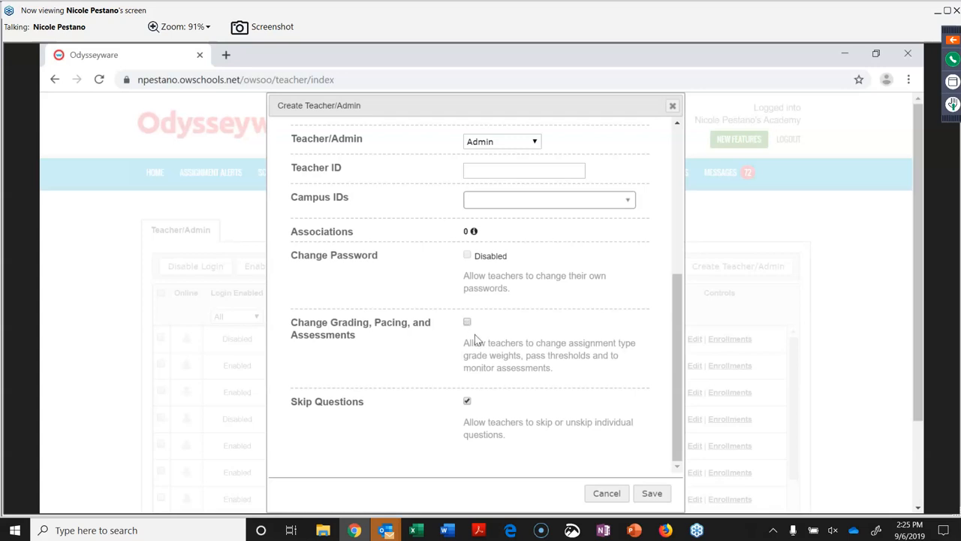
pyautogui.scroll(-1, 411, 352)
pyautogui.scroll(-3, 411, 358)
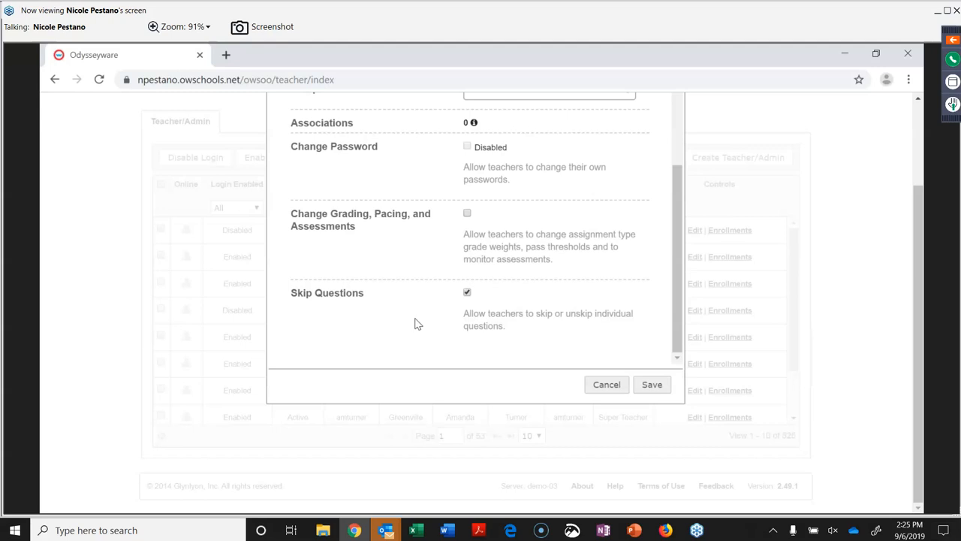
pyautogui.scroll(3, 418, 324)
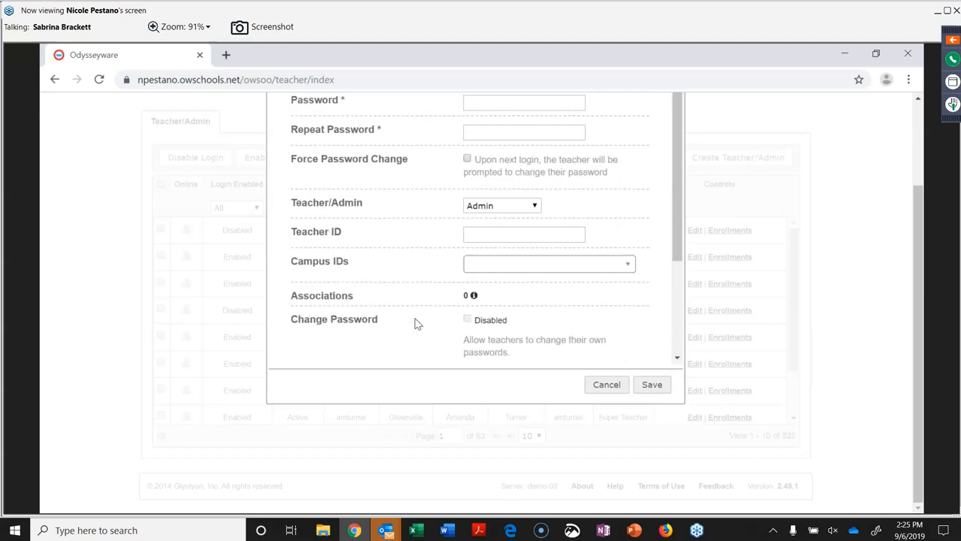
pyautogui.click(536, 206)
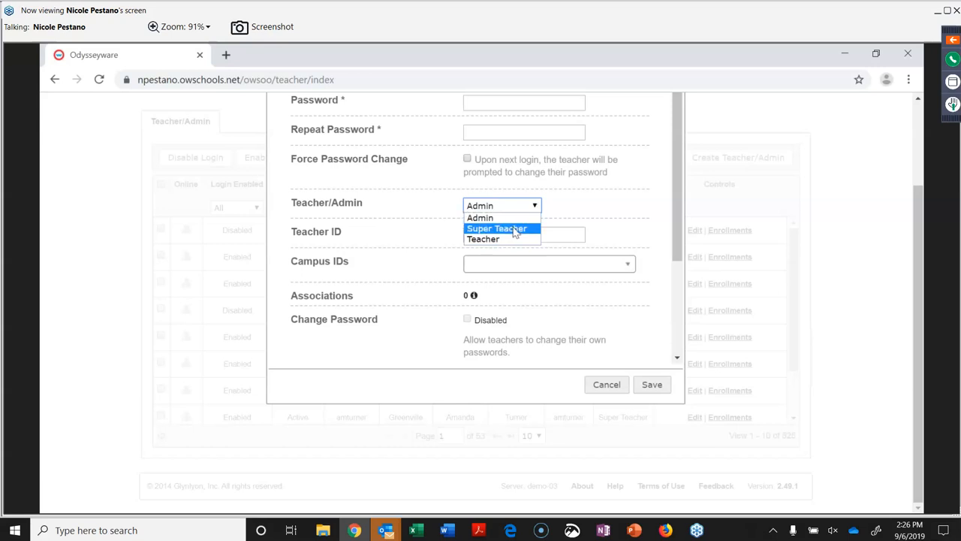
# Make the account a Super Teacher with Dashboard Admin View enabled, then scroll through its permissions.
pyautogui.click(515, 231)
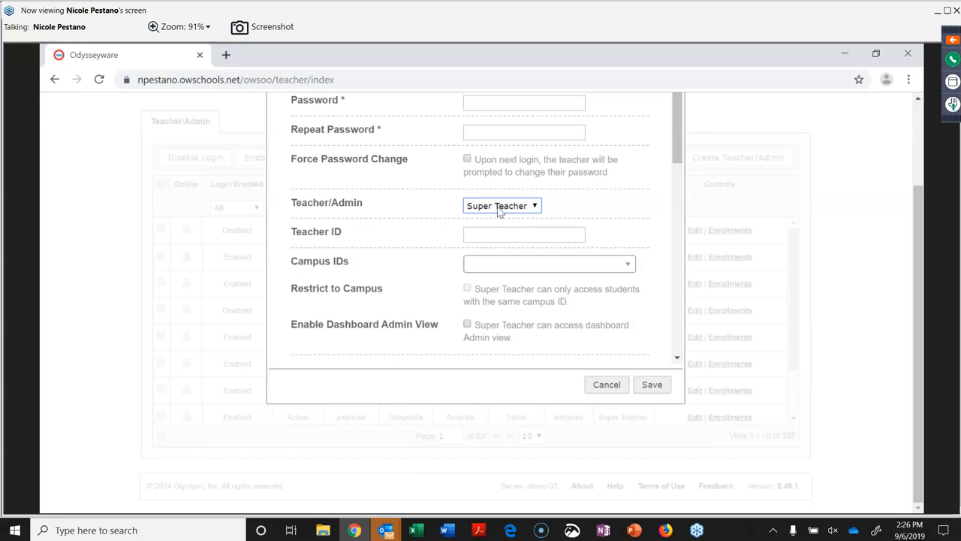
pyautogui.scroll(-1, 480, 282)
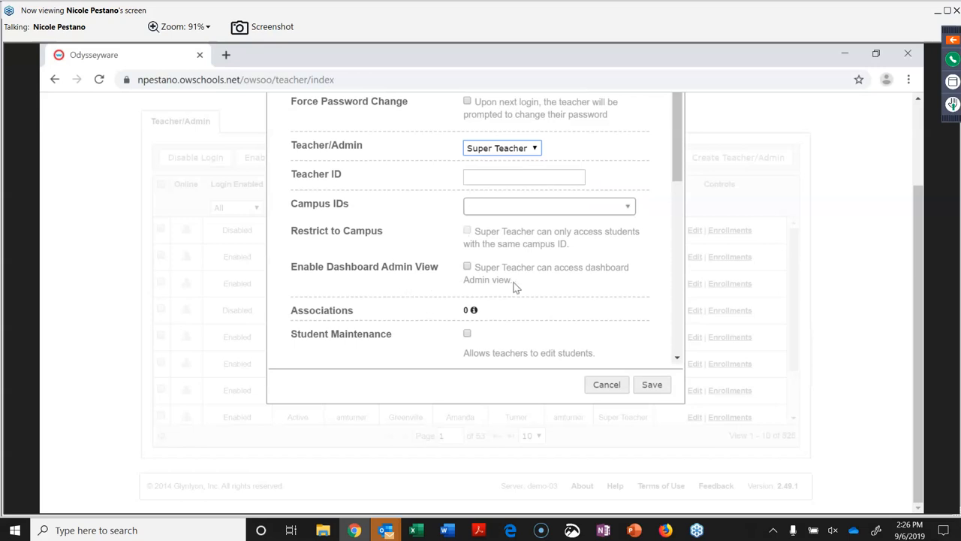
pyautogui.click(467, 269)
pyautogui.scroll(-1, 475, 279)
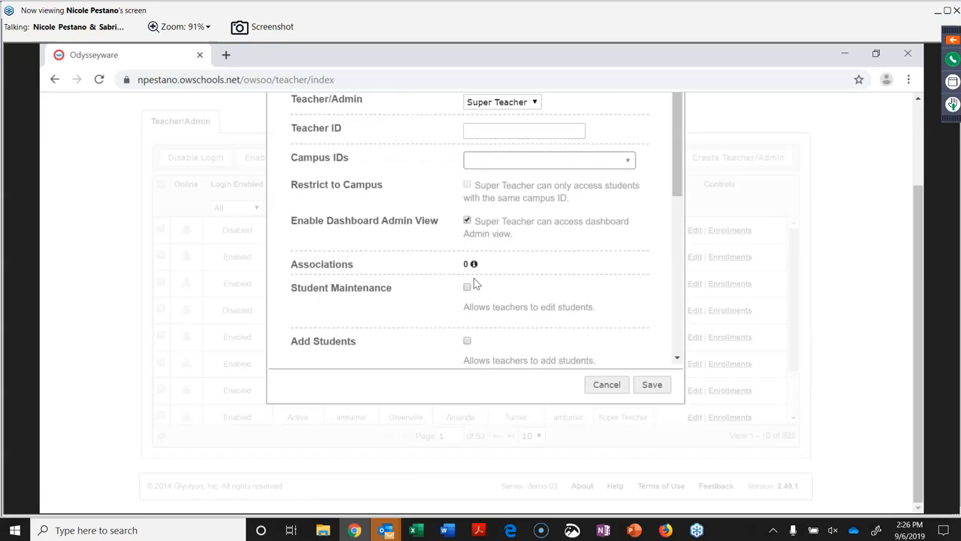
pyautogui.scroll(-2, 473, 284)
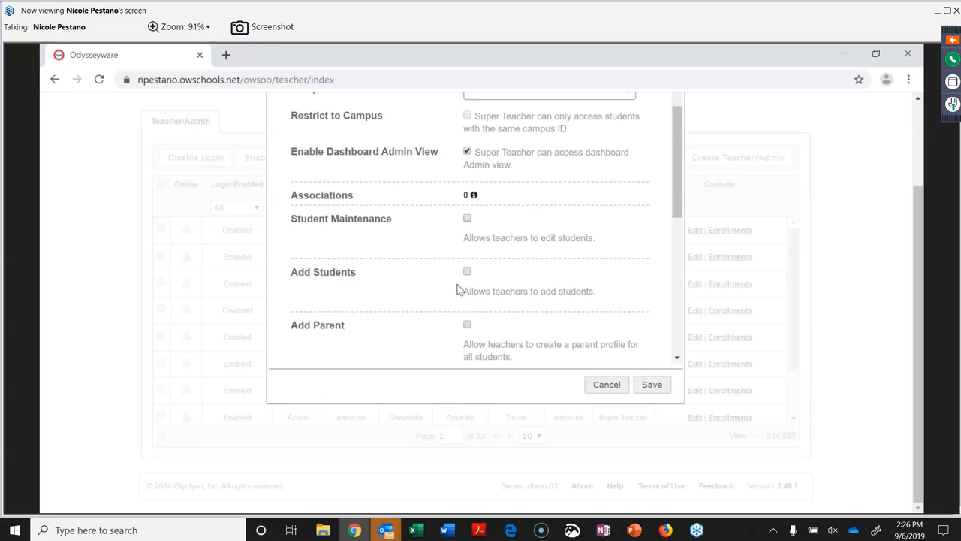
pyautogui.scroll(-3, 465, 281)
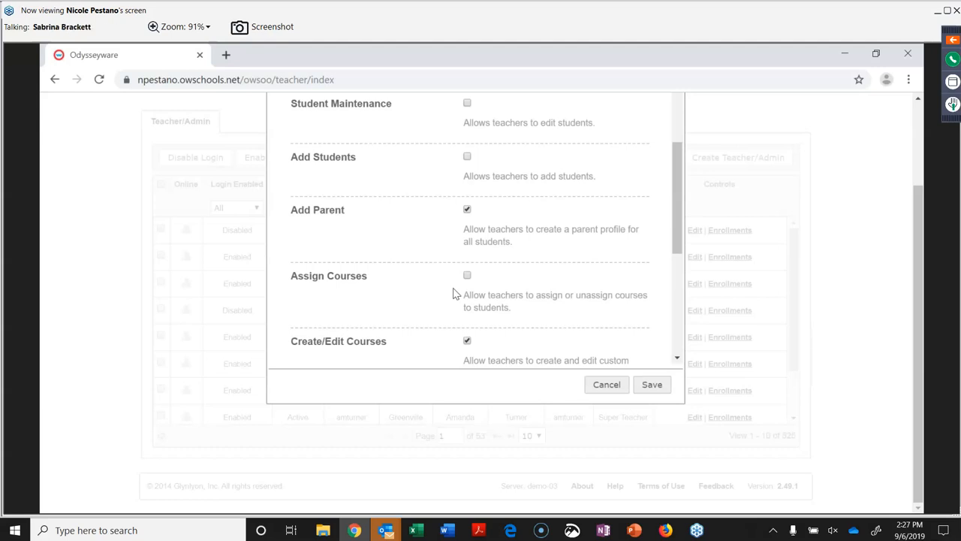
# Review the remaining teacher permissions, with Skip Questions allowed, and close the settings.
pyautogui.scroll(-2, 455, 315)
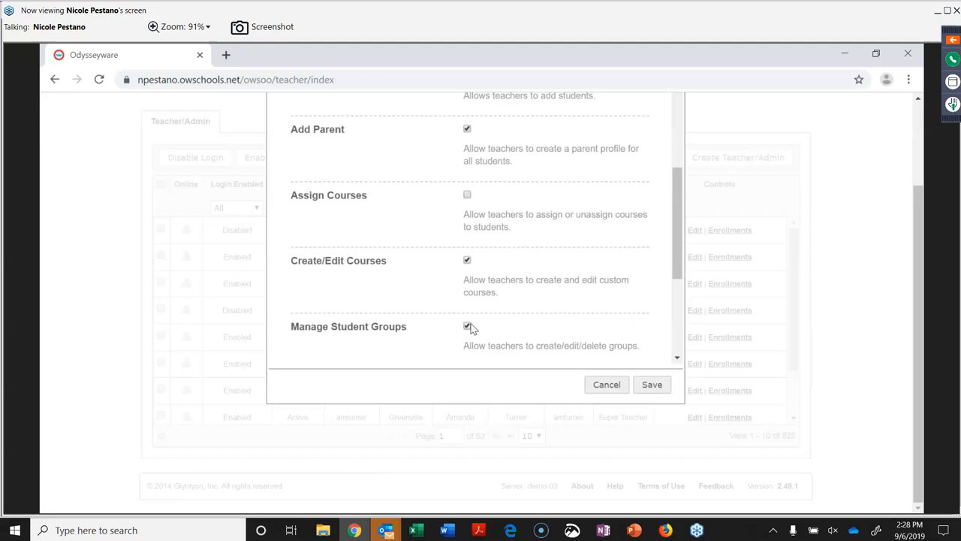
pyautogui.scroll(-1, 472, 328)
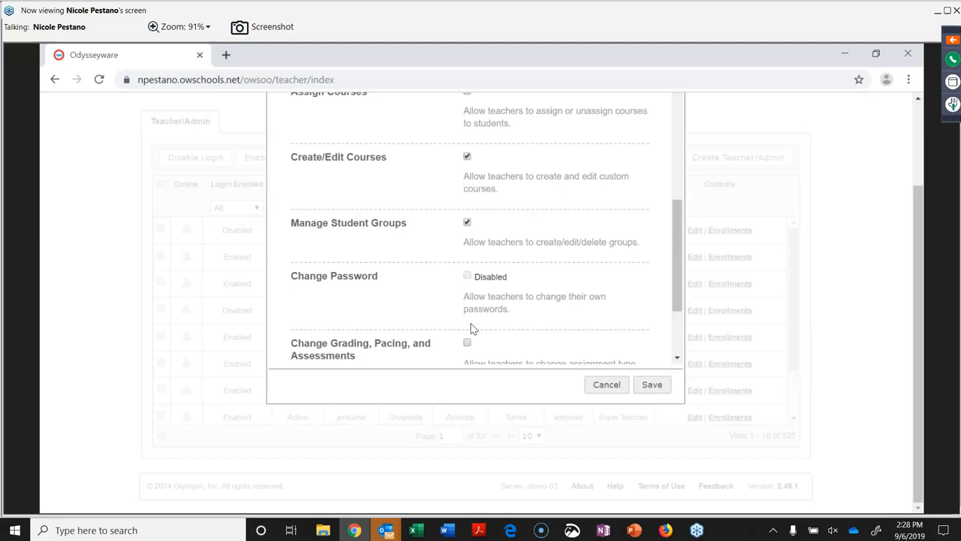
pyautogui.scroll(-3, 471, 328)
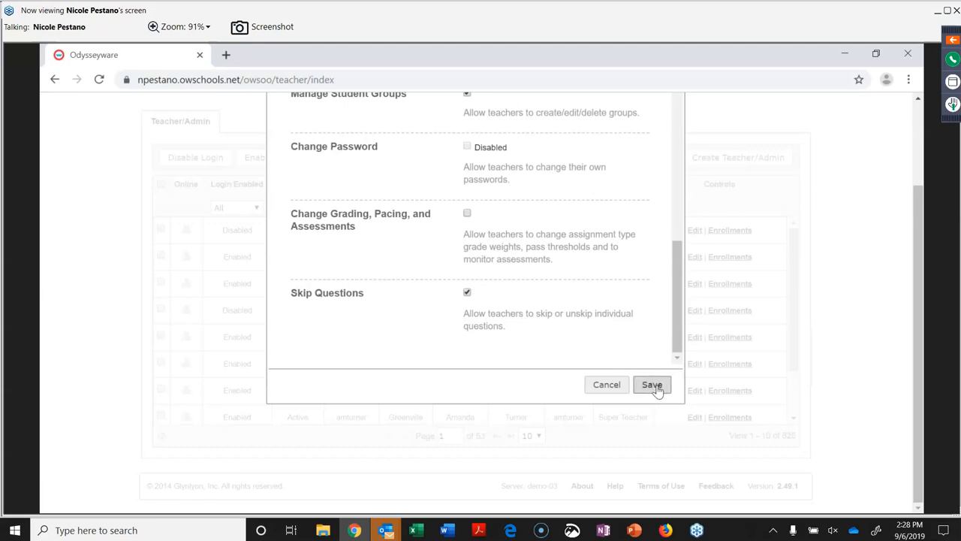
pyautogui.click(611, 386)
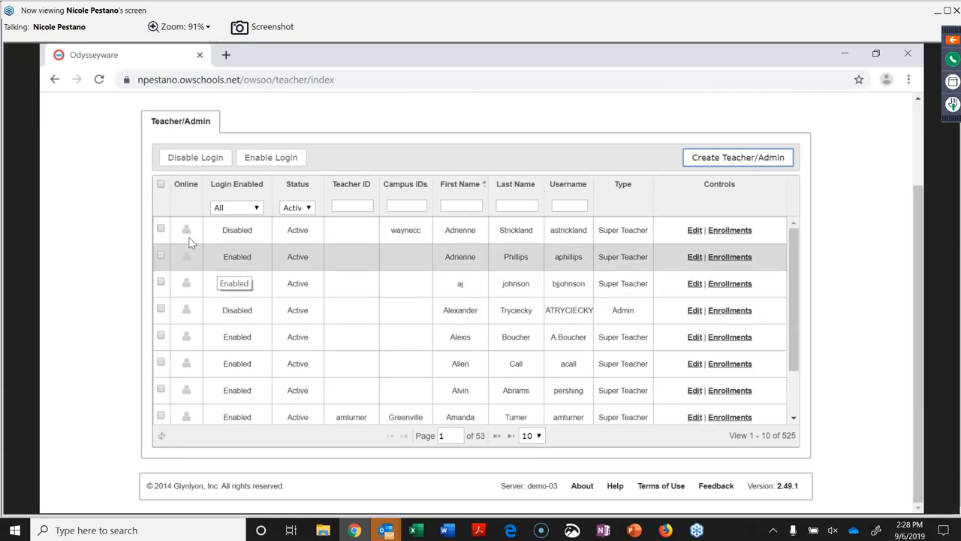
# Toggle select-all, try and clear a 'main' first-name filter, then tick the second teacher's row.
pyautogui.click(161, 185)
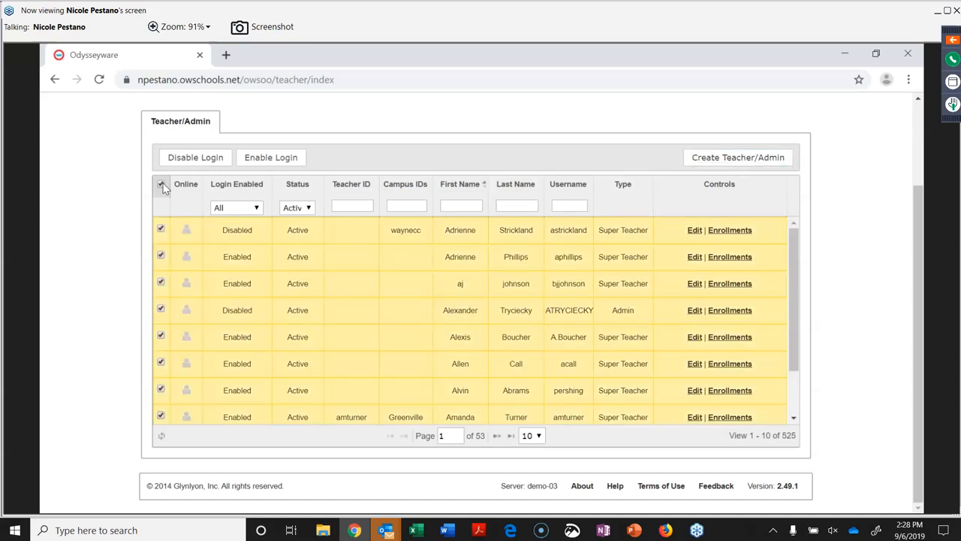
pyautogui.click(162, 185)
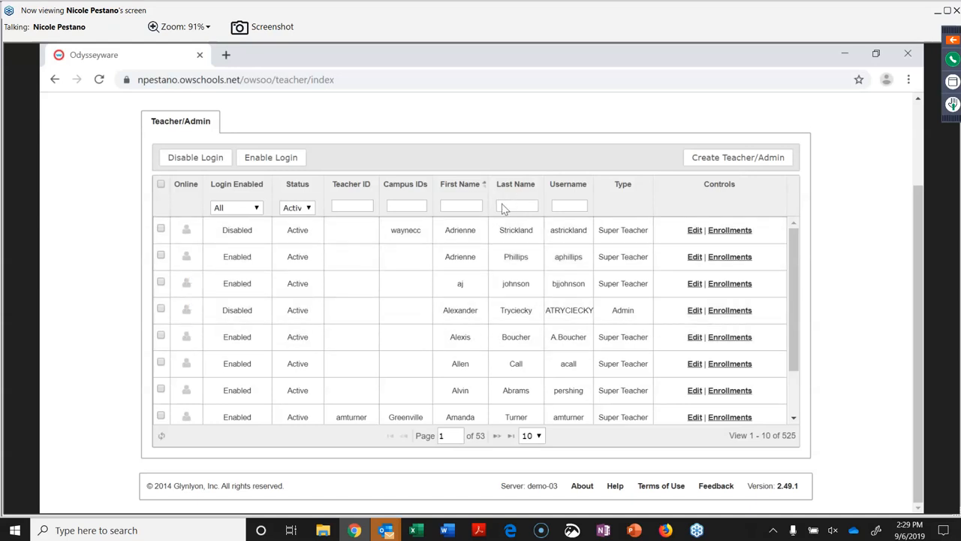
pyautogui.click(470, 207)
pyautogui.write('m')
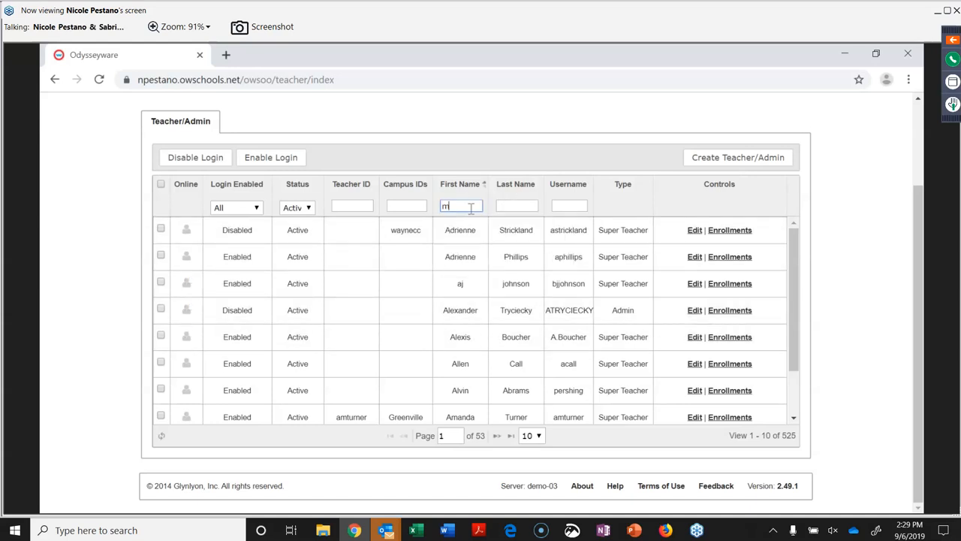
pyautogui.write('ain')
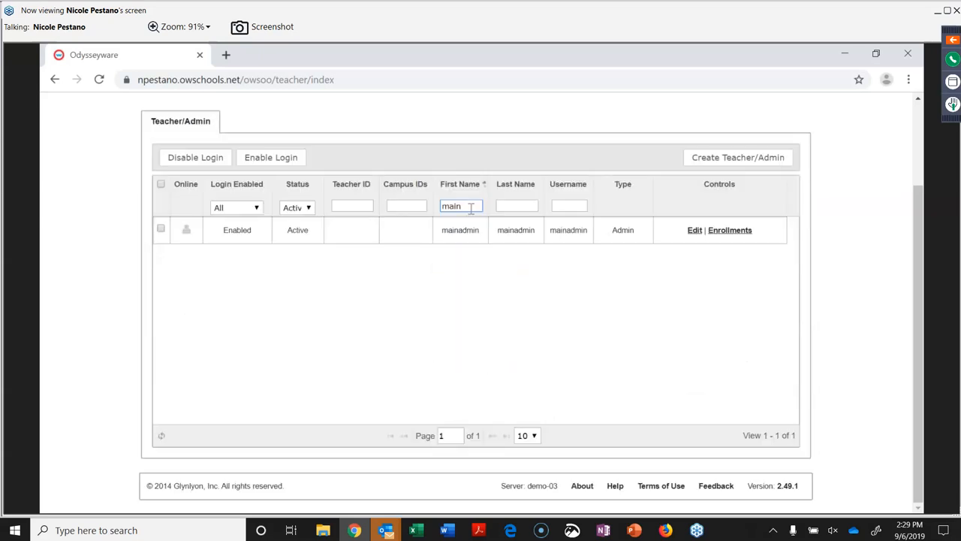
pyautogui.press('BackSpace')
pyautogui.press('BackSpace')
pyautogui.press('BackSpace')
pyautogui.press('BackSpace')
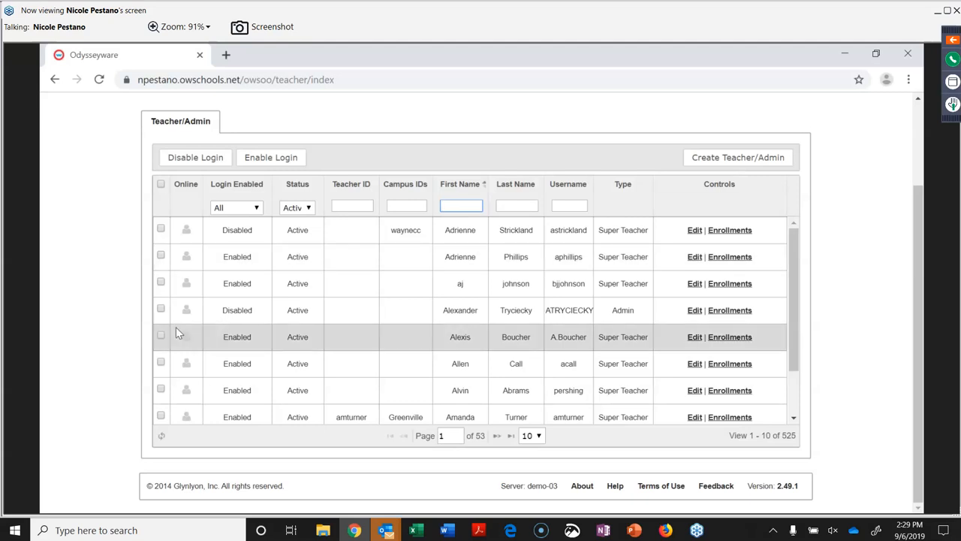
pyautogui.click(187, 256)
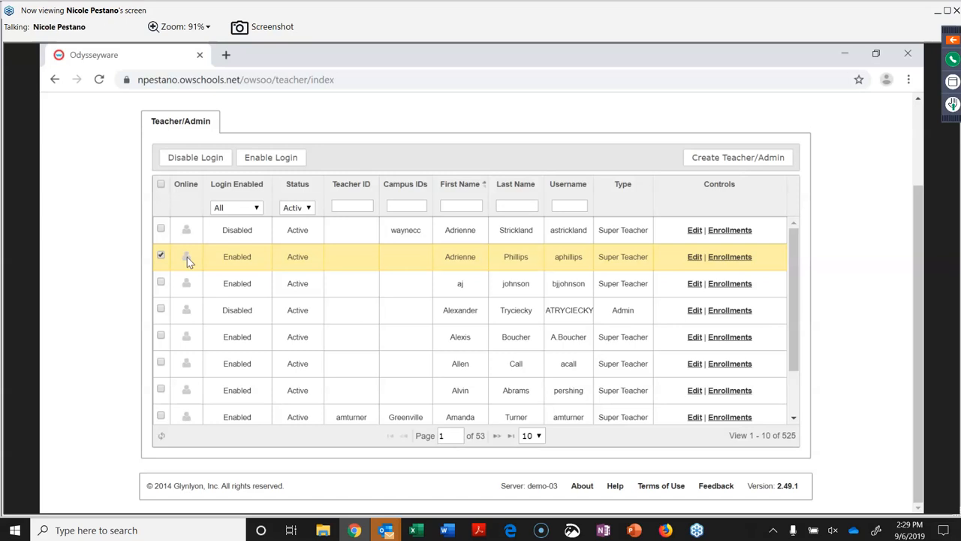
pyautogui.scroll(3, 380, 135)
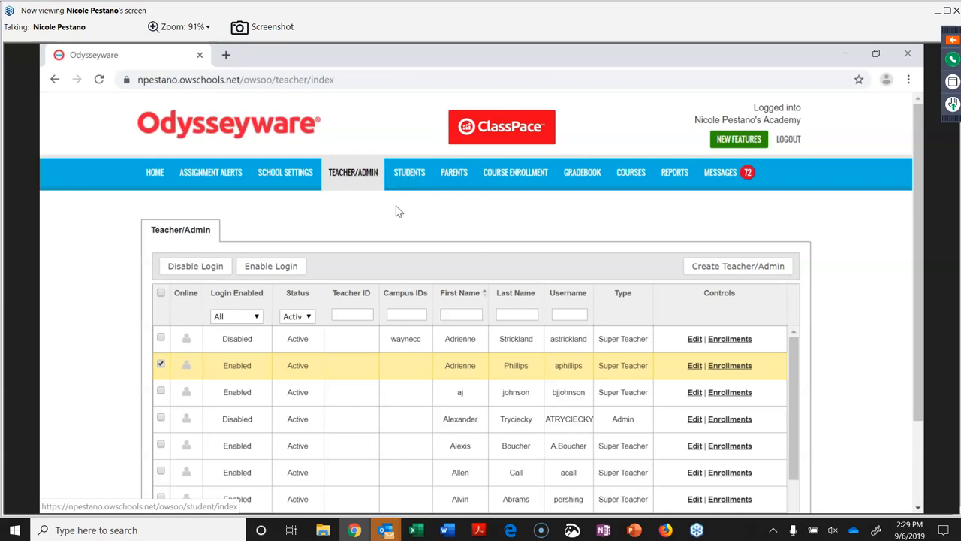
# Sort teachers by first name, check the first teacher's enrollments, then go to Students.
pyautogui.moveTo(187, 365)
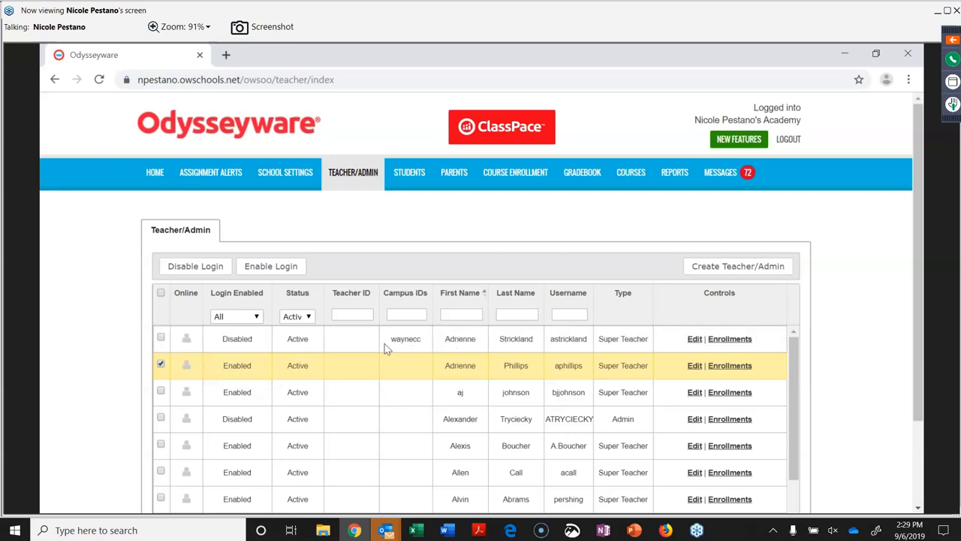
pyautogui.click(483, 294)
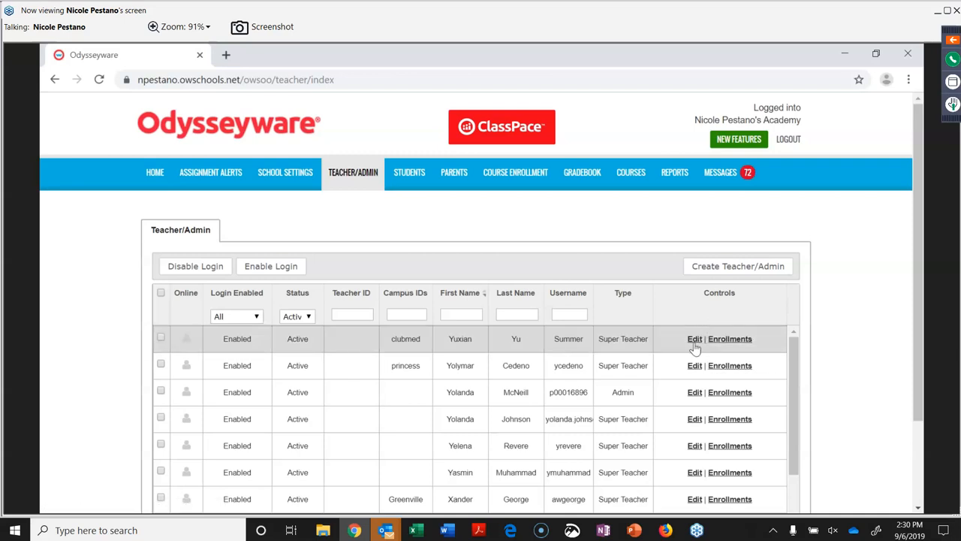
pyautogui.click(737, 340)
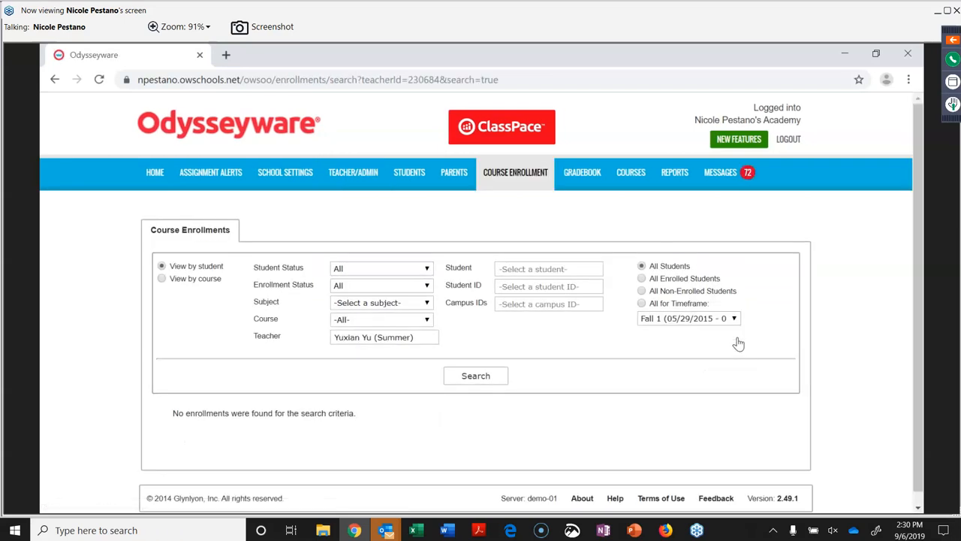
pyautogui.scroll(-1, 716, 410)
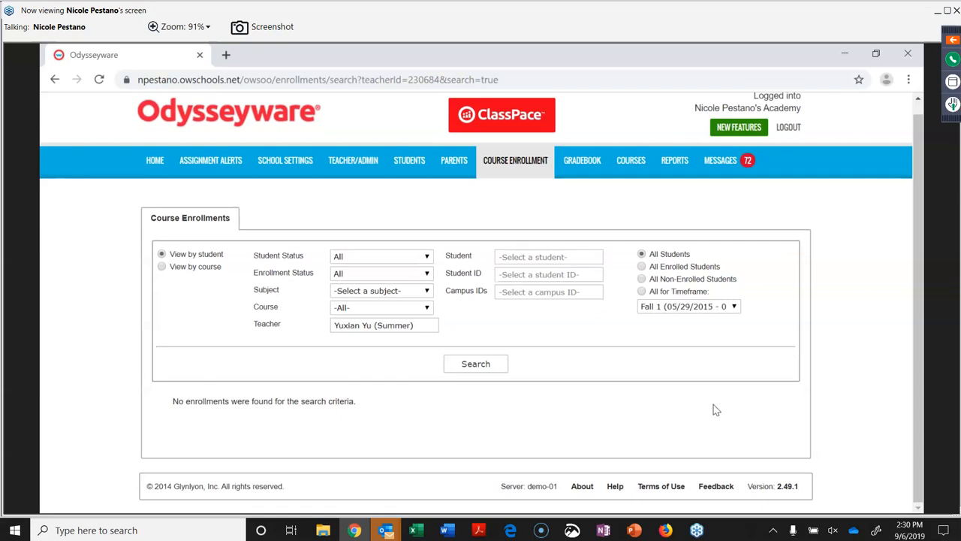
pyautogui.scroll(1, 716, 410)
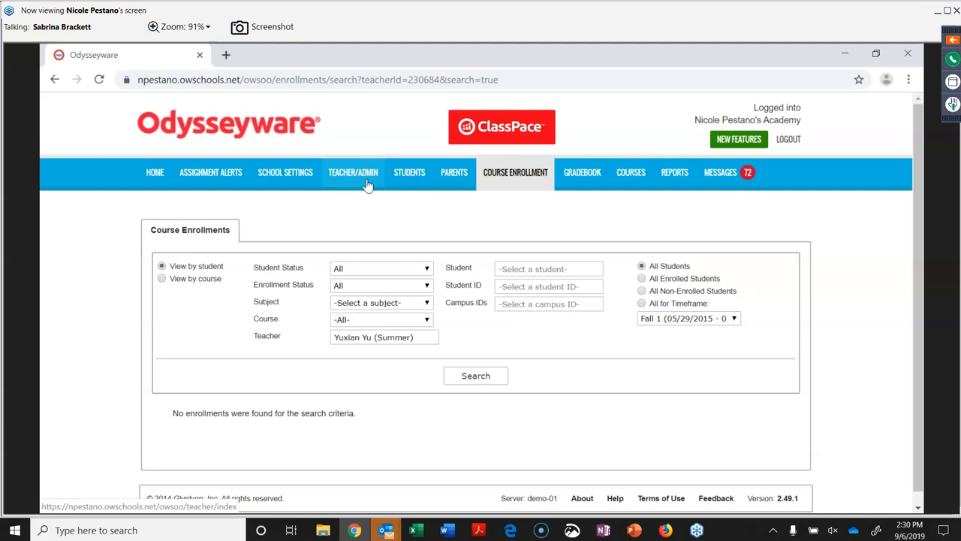
pyautogui.click(415, 175)
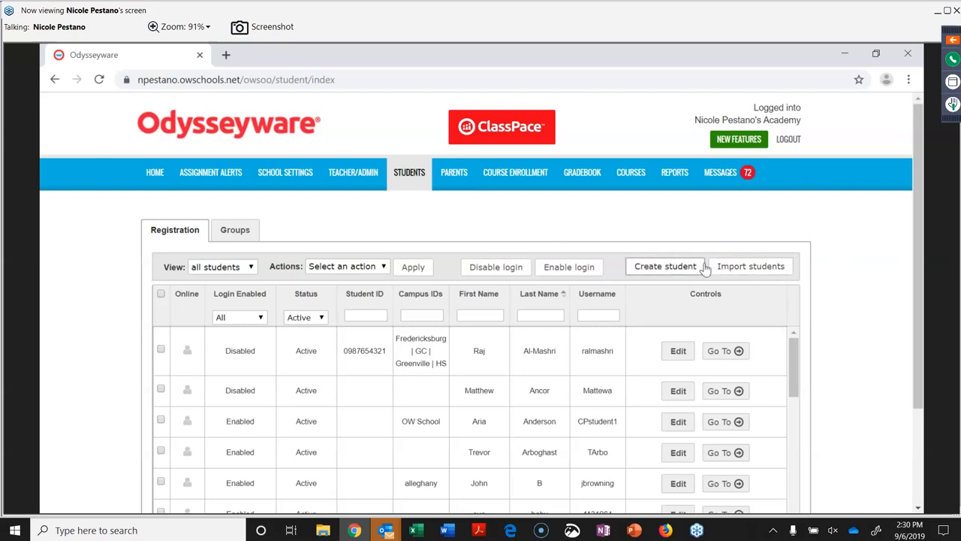
# Open the Create student form and close it again without entering anything.
pyautogui.click(657, 268)
pyautogui.moveTo(657, 270); pyautogui.dragTo(410, 225)
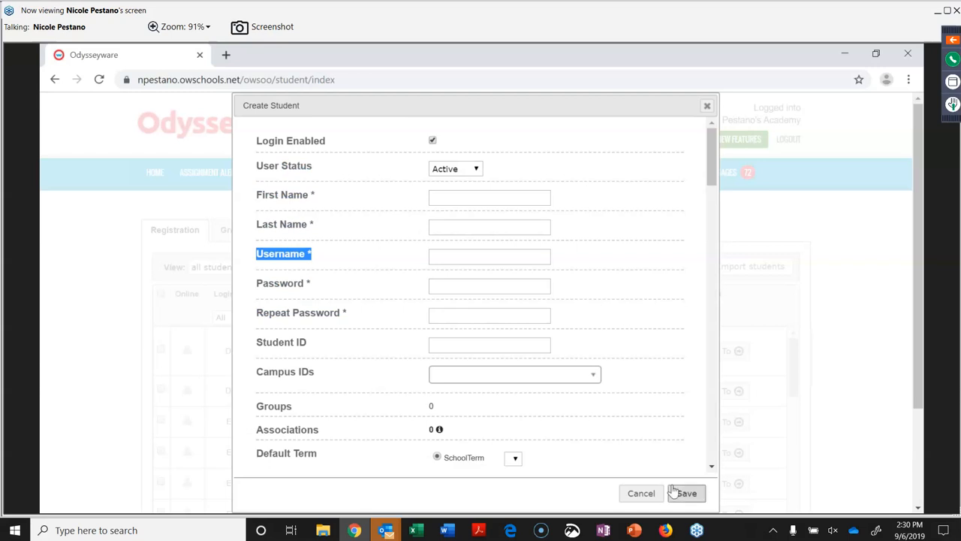
pyautogui.click(707, 106)
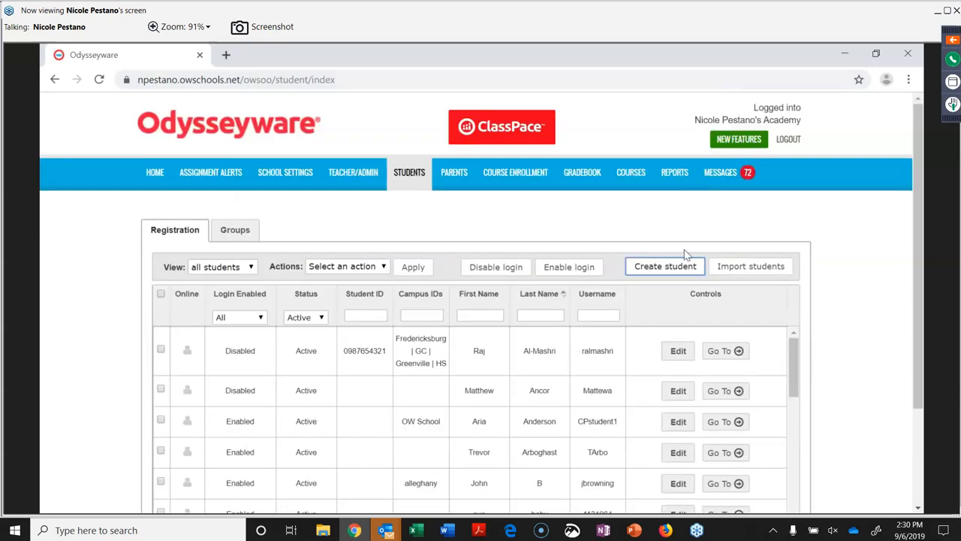
# Download the student import template CSV and open the downloaded file.
pyautogui.click(743, 268)
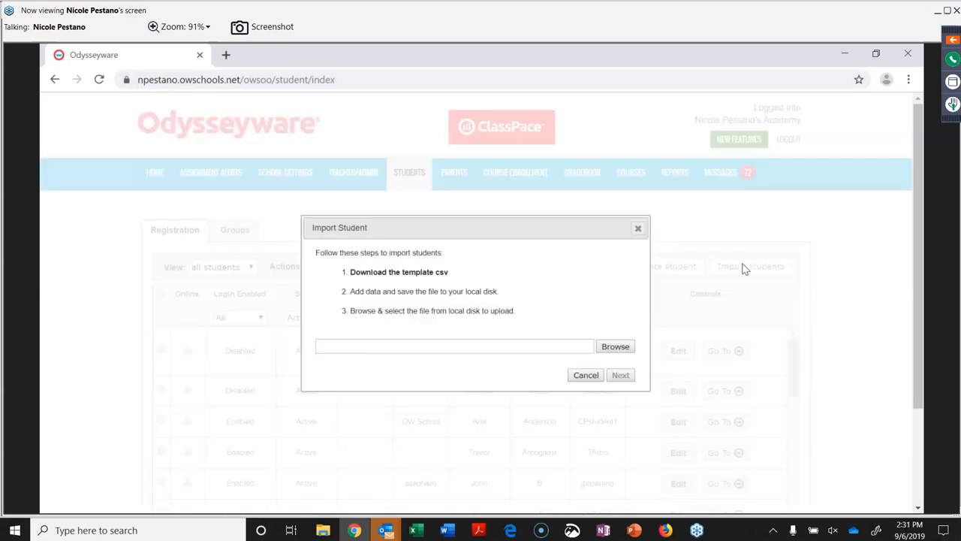
pyautogui.click(417, 277)
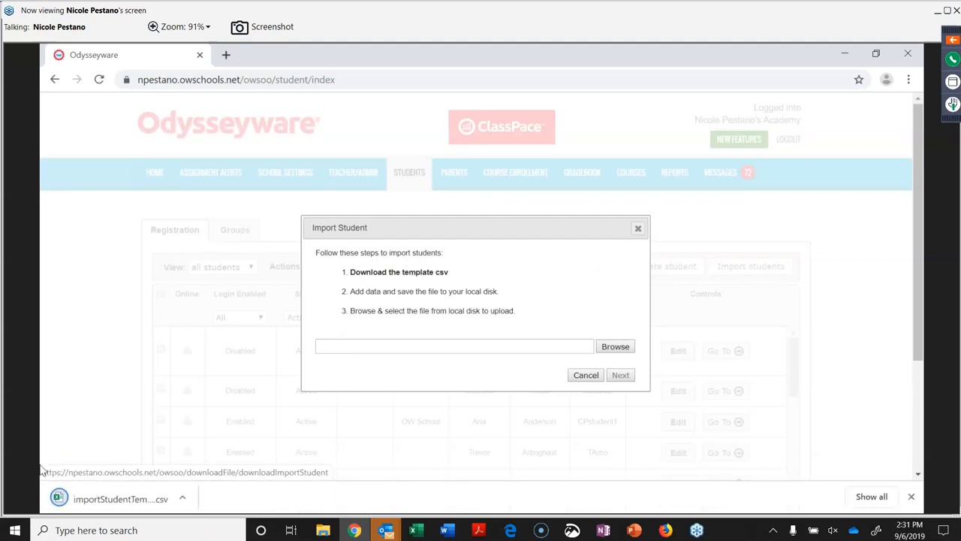
pyautogui.click(103, 500)
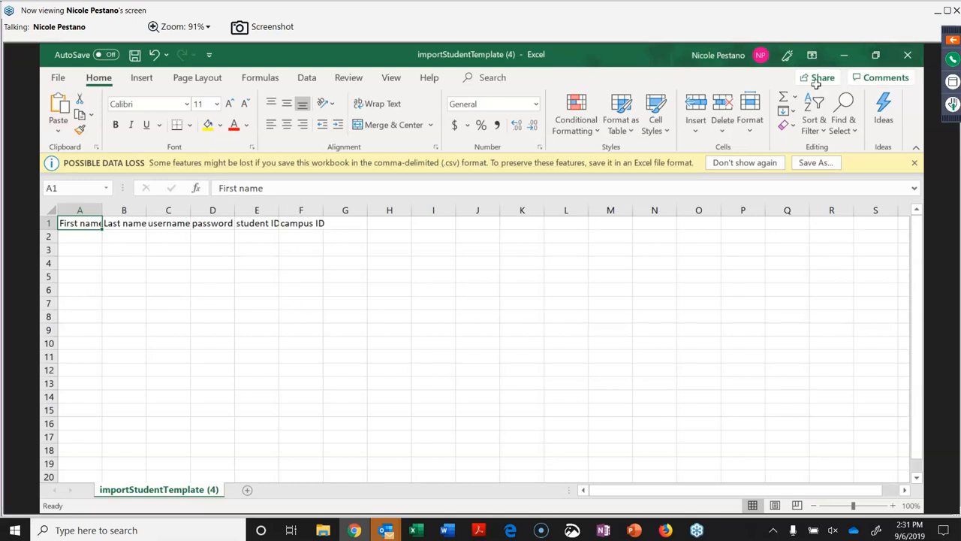
# Return to Chrome and dismiss the Import Student dialog to see the Students list.
pyautogui.click(248, 481)
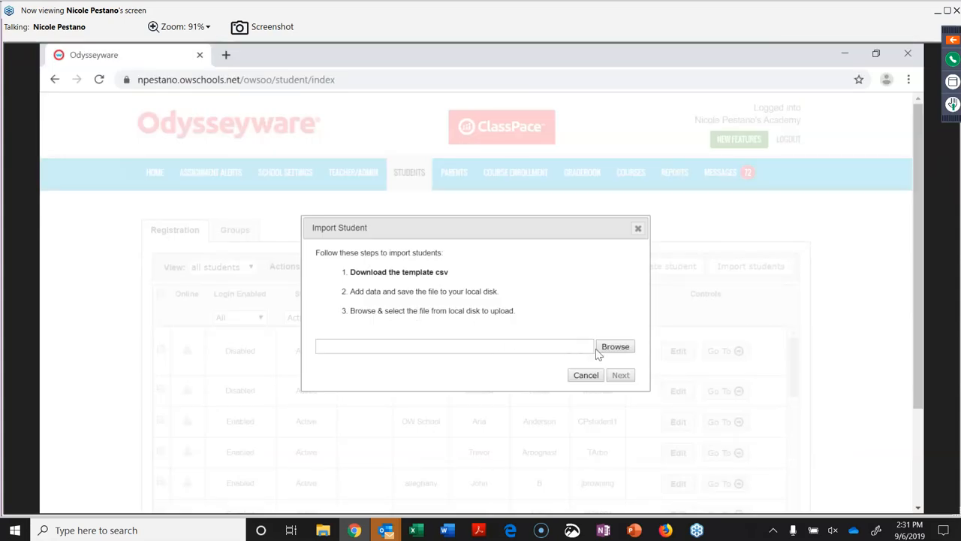
pyautogui.click(638, 229)
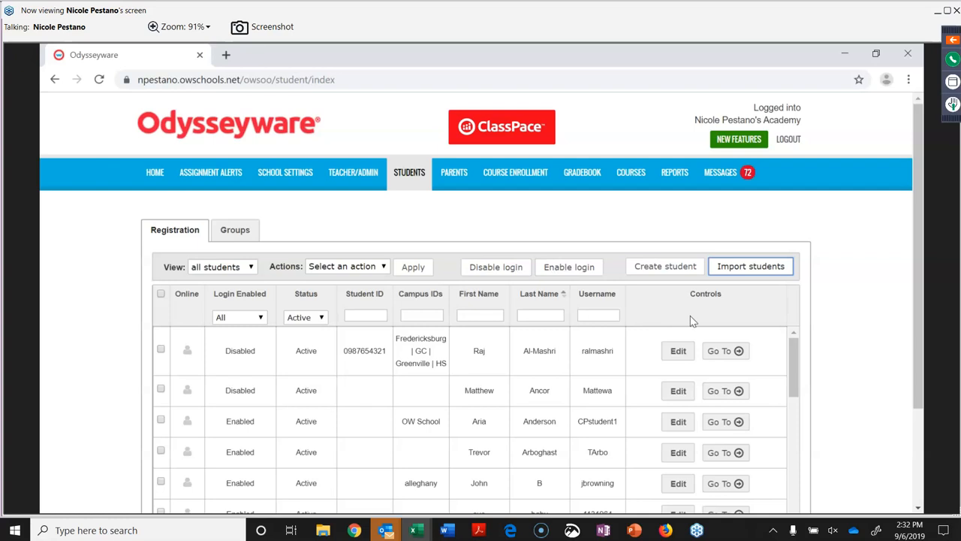
pyautogui.scroll(-1, 690, 316)
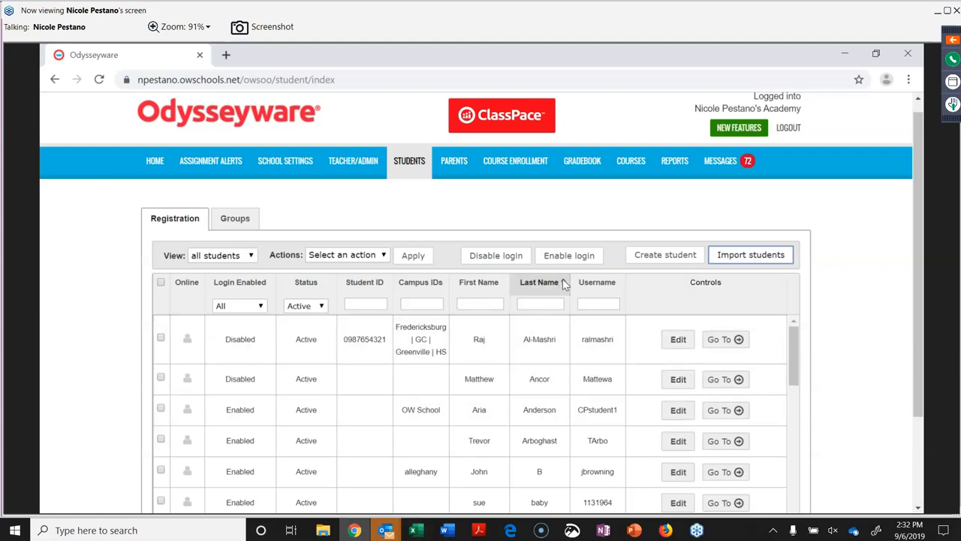
# Tick the first student, view their course enrollments, then reopen their Go To shortcut menu.
pyautogui.click(611, 352)
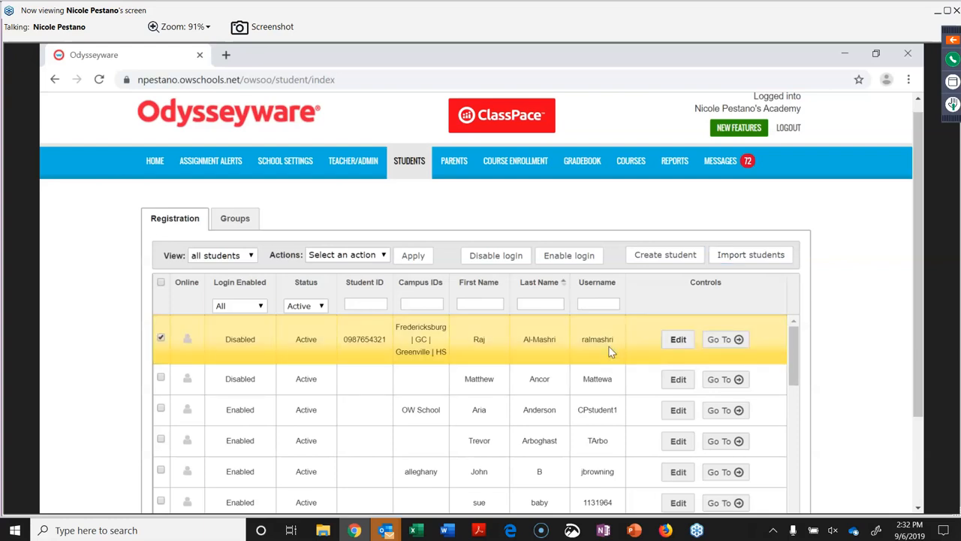
pyautogui.click(728, 339)
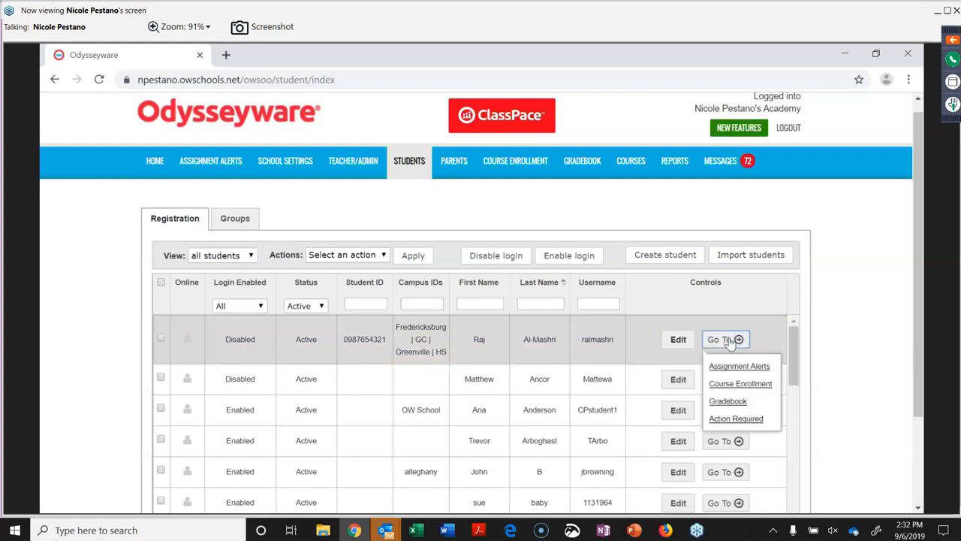
pyautogui.click(740, 384)
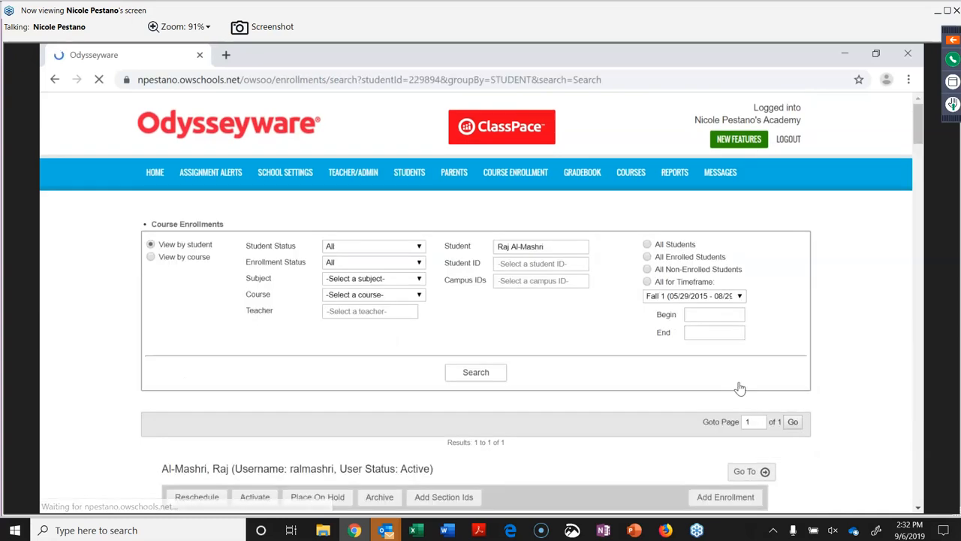
pyautogui.scroll(-8, 739, 389)
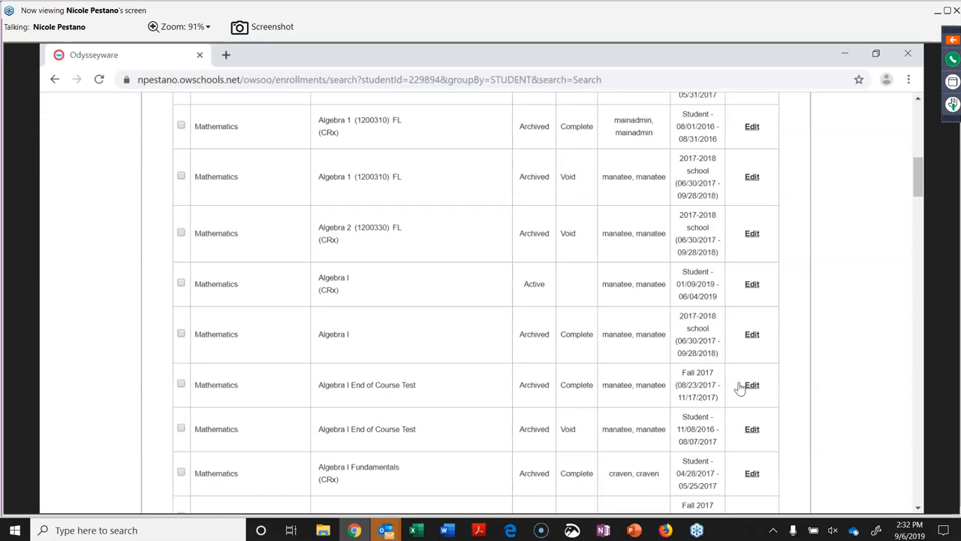
pyautogui.scroll(8, 739, 388)
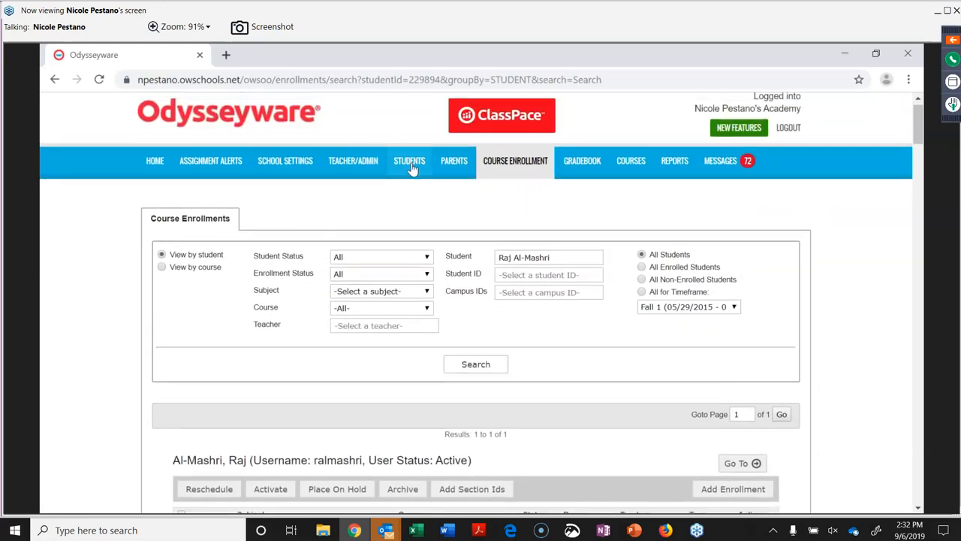
pyautogui.click(411, 167)
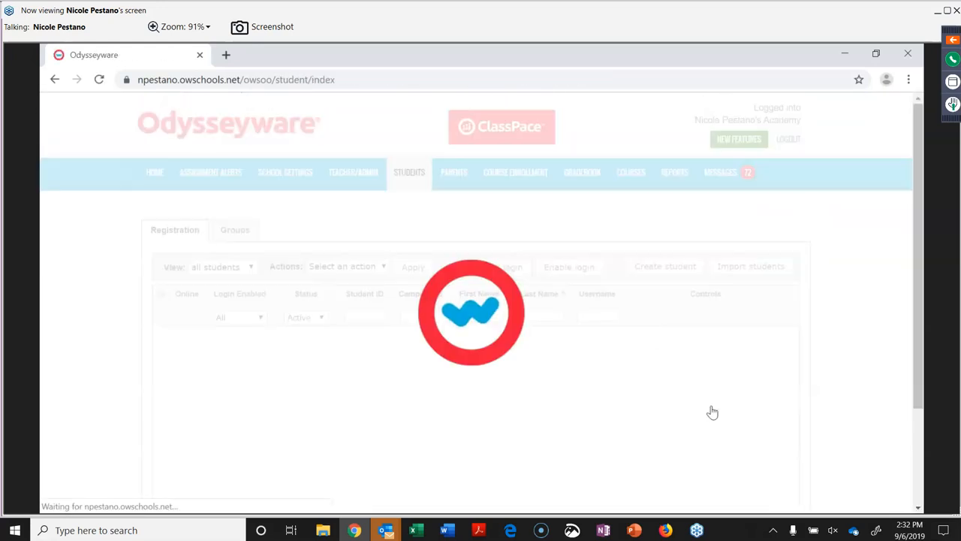
pyautogui.click(725, 353)
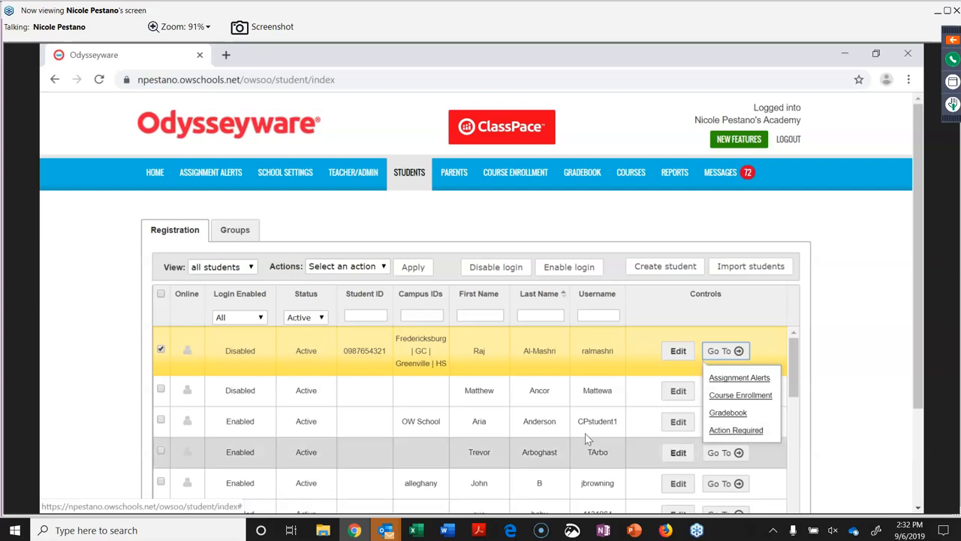
# Start a new student group from the Groups tab and search students for 'nie'.
pyautogui.click(235, 230)
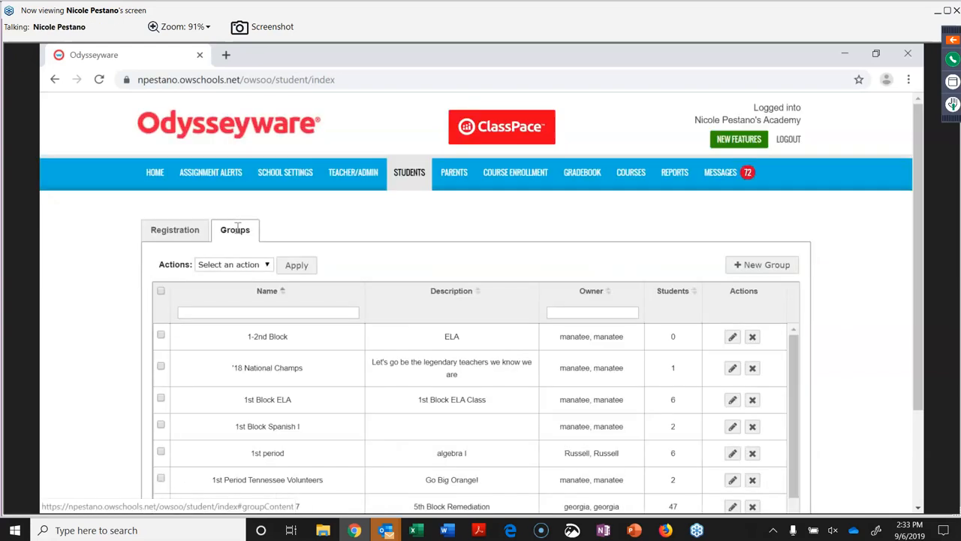
pyautogui.click(732, 265)
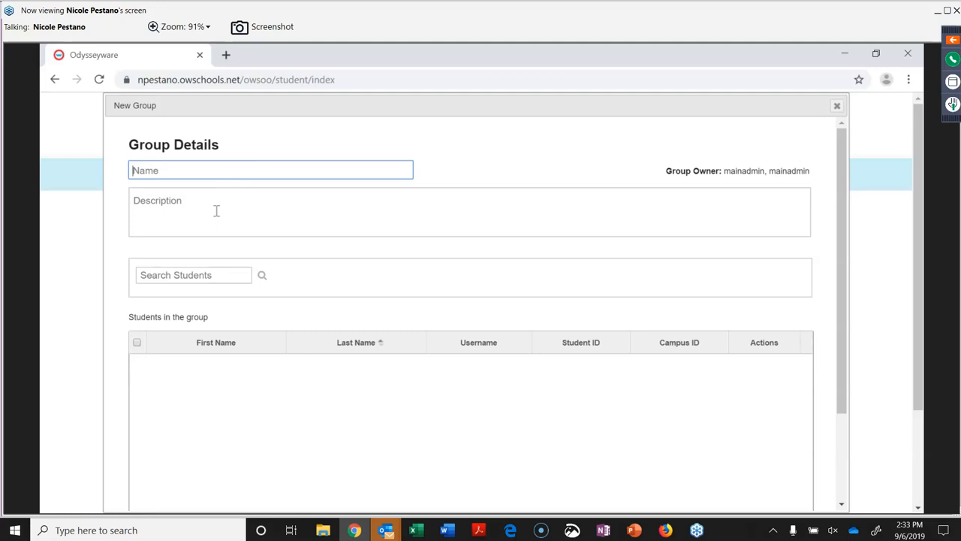
pyautogui.click(188, 277)
pyautogui.write('nie')
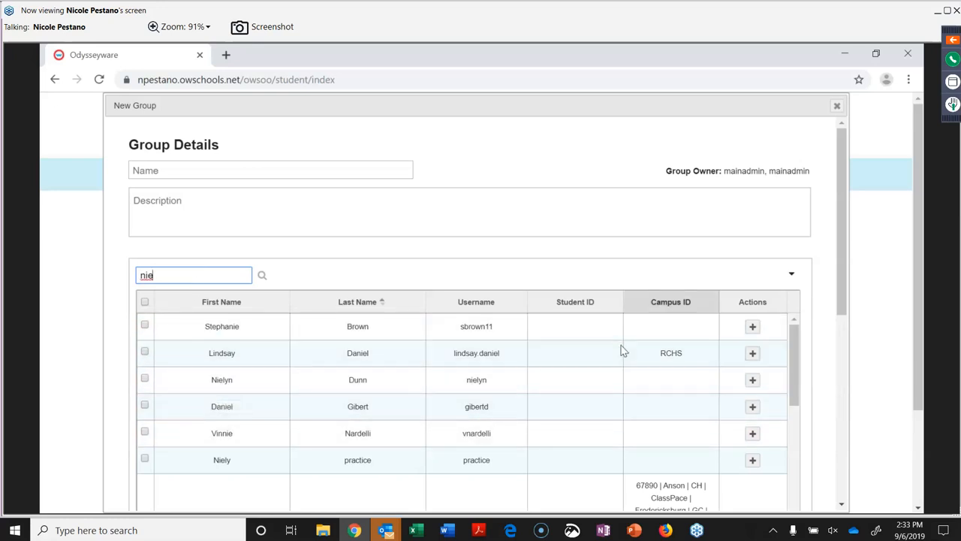
# Add three matching 'nie' students, discard the group unsaved, and go to Parents.
pyautogui.click(752, 326)
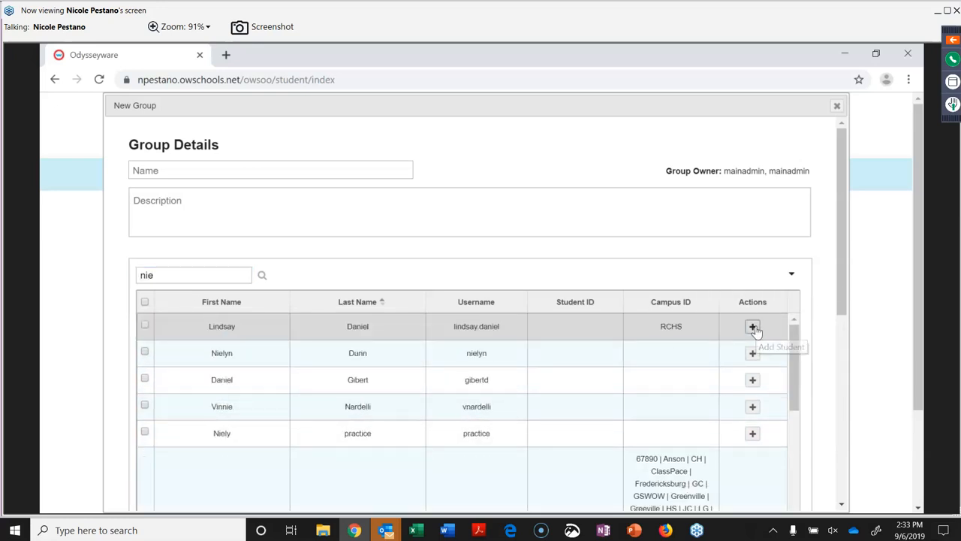
pyautogui.click(145, 326)
pyautogui.click(145, 353)
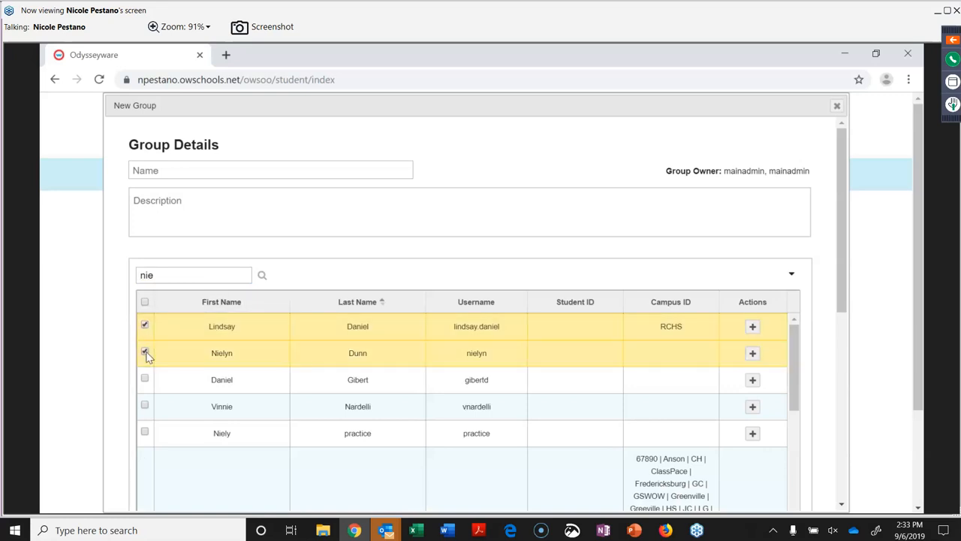
pyautogui.scroll(-3, 148, 358)
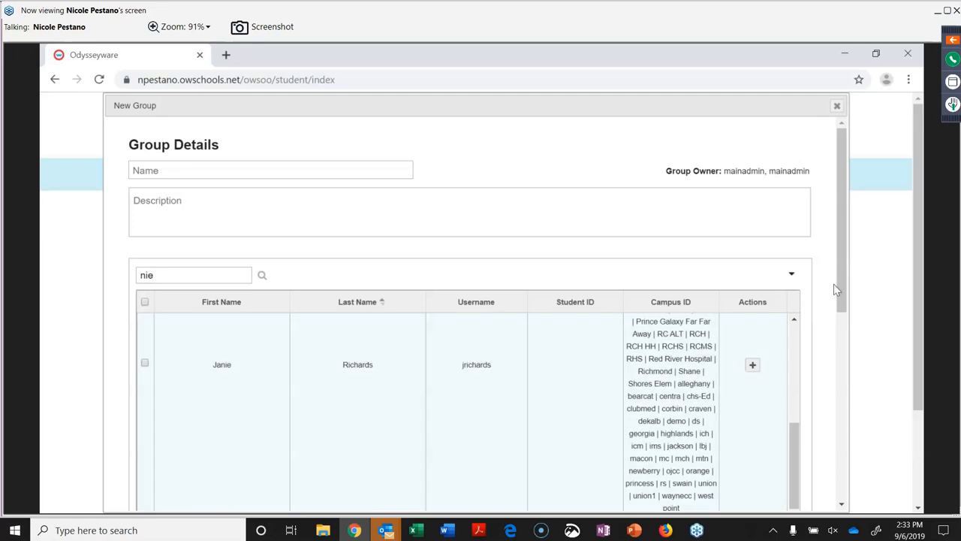
pyautogui.scroll(-5, 837, 290)
pyautogui.click(194, 254)
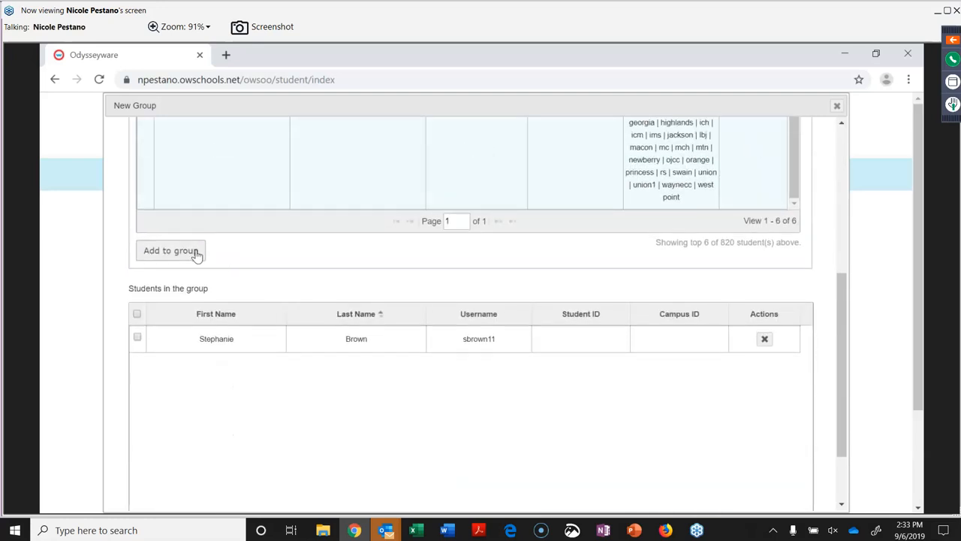
pyautogui.scroll(-1, 495, 495)
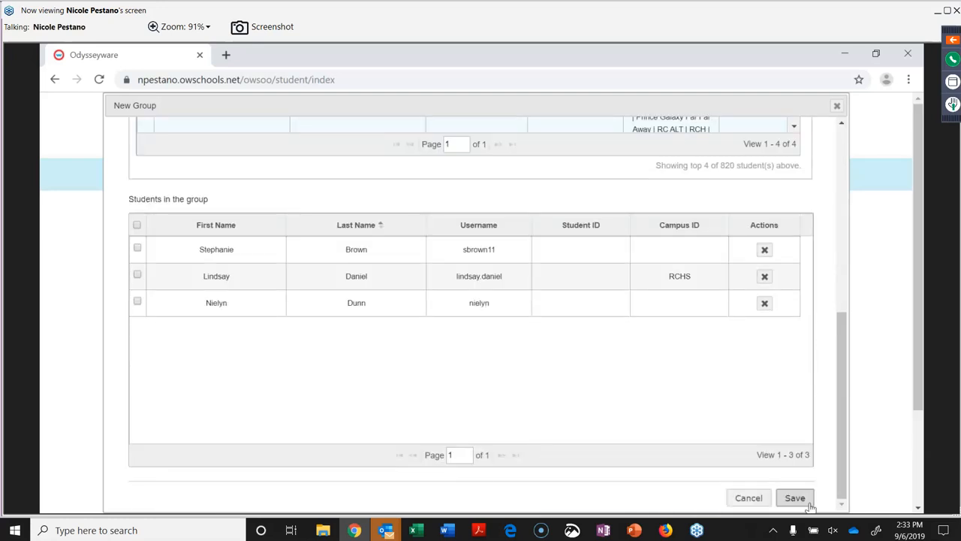
pyautogui.click(836, 106)
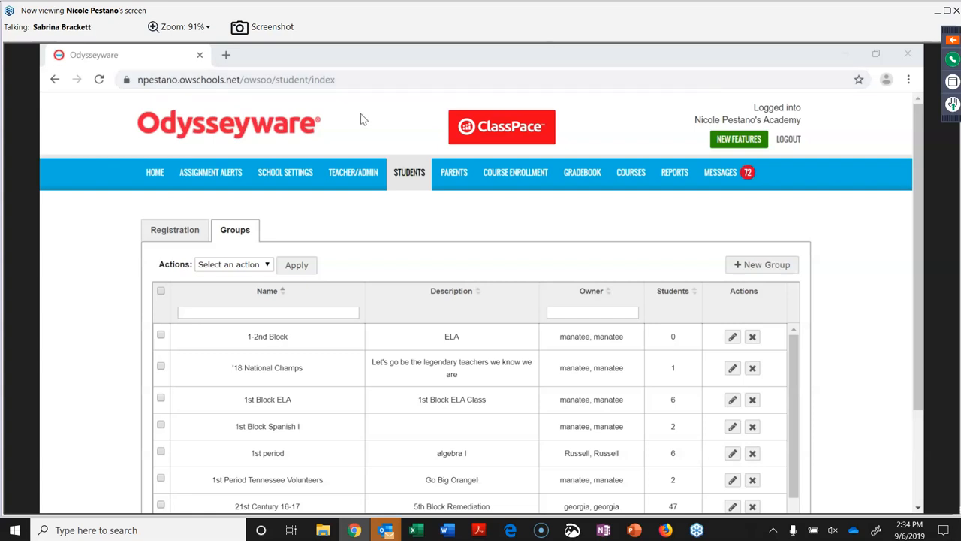
pyautogui.click(453, 175)
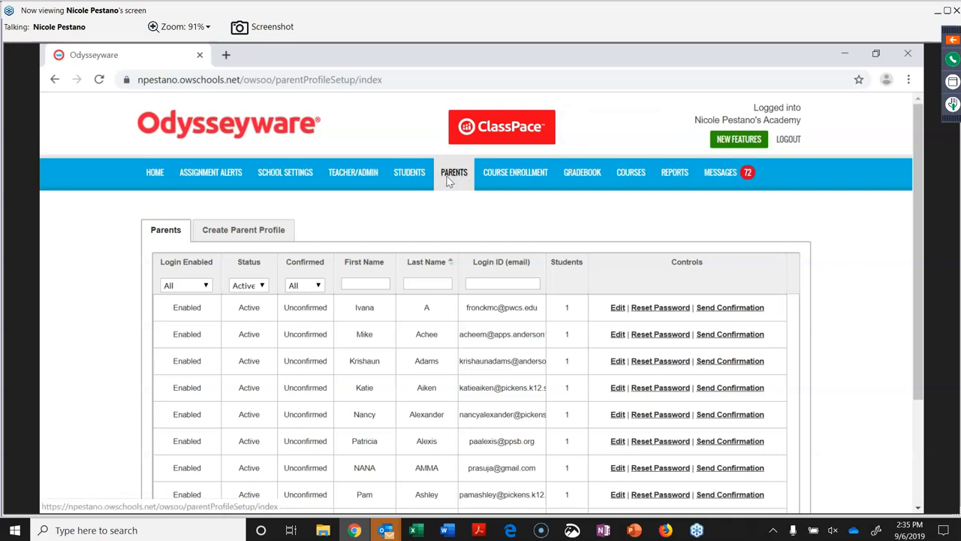
# Start a parent profile, link the first 'ni' student, and attempt a save rejected for missing First Name.
pyautogui.click(262, 231)
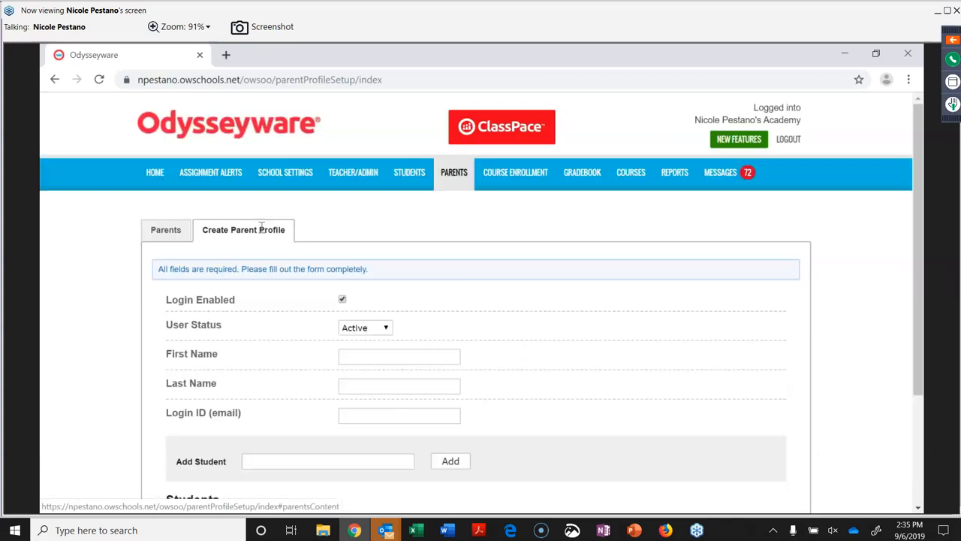
pyautogui.scroll(-2, 296, 330)
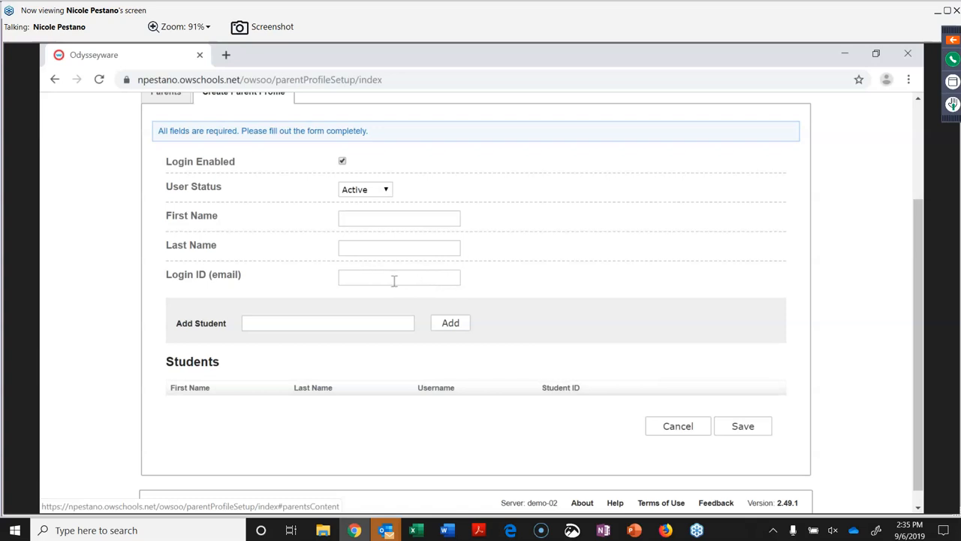
pyautogui.click(368, 321)
pyautogui.write('ni')
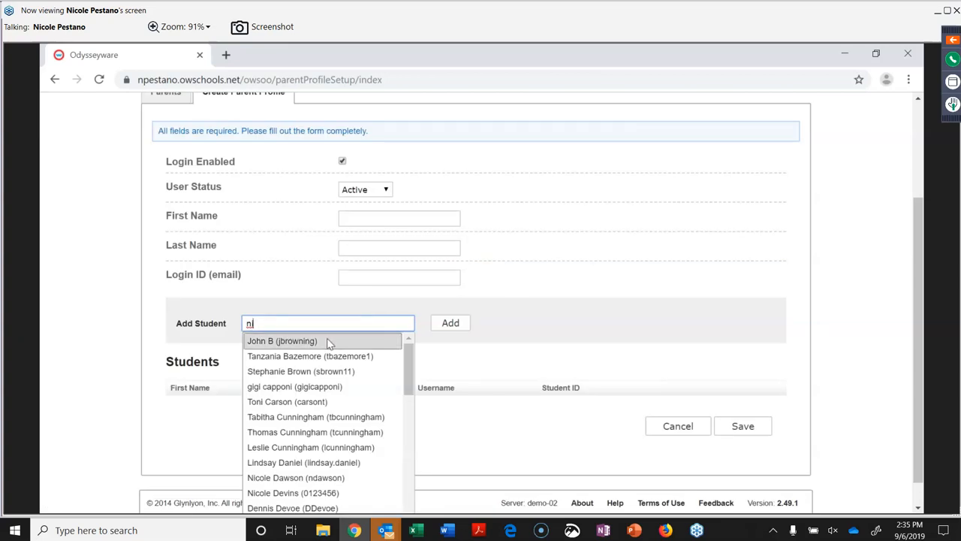
pyautogui.click(328, 342)
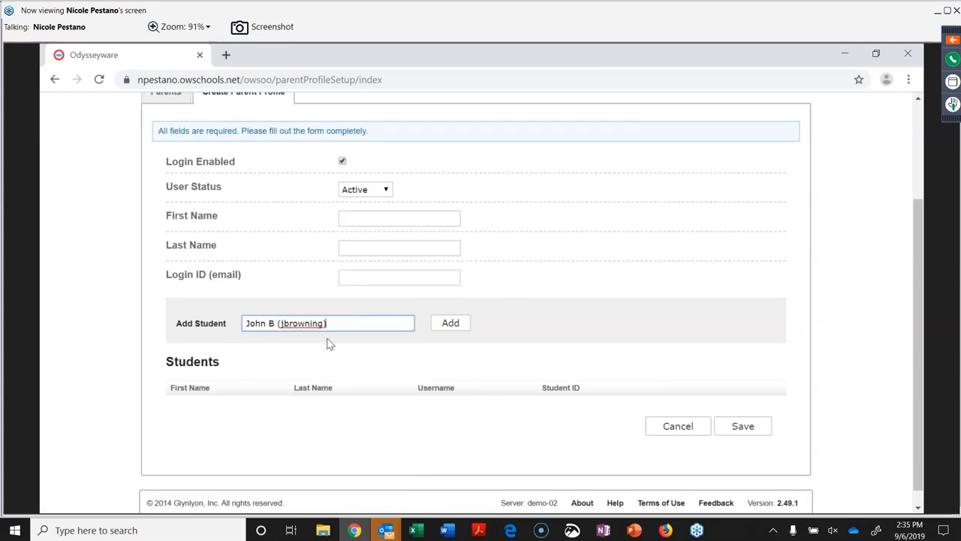
pyautogui.click(450, 324)
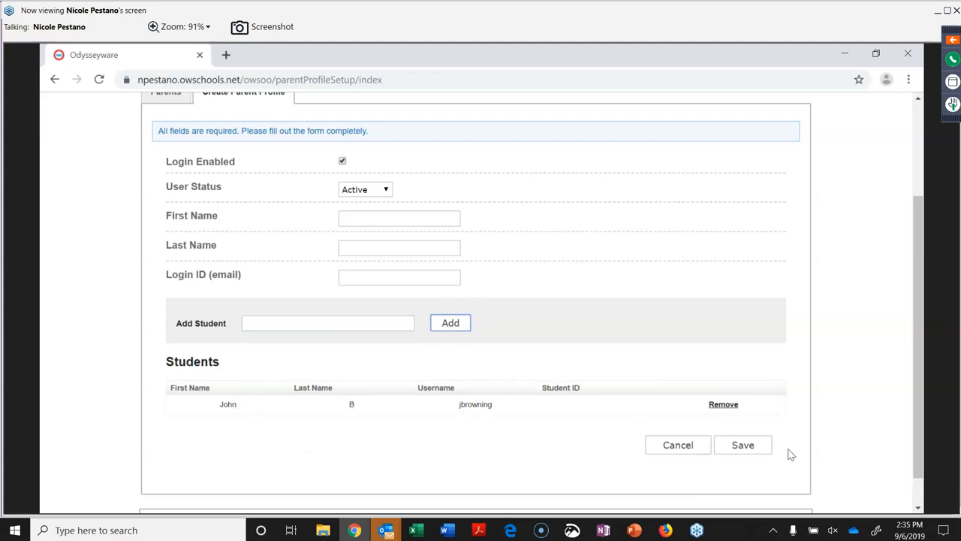
pyautogui.click(749, 447)
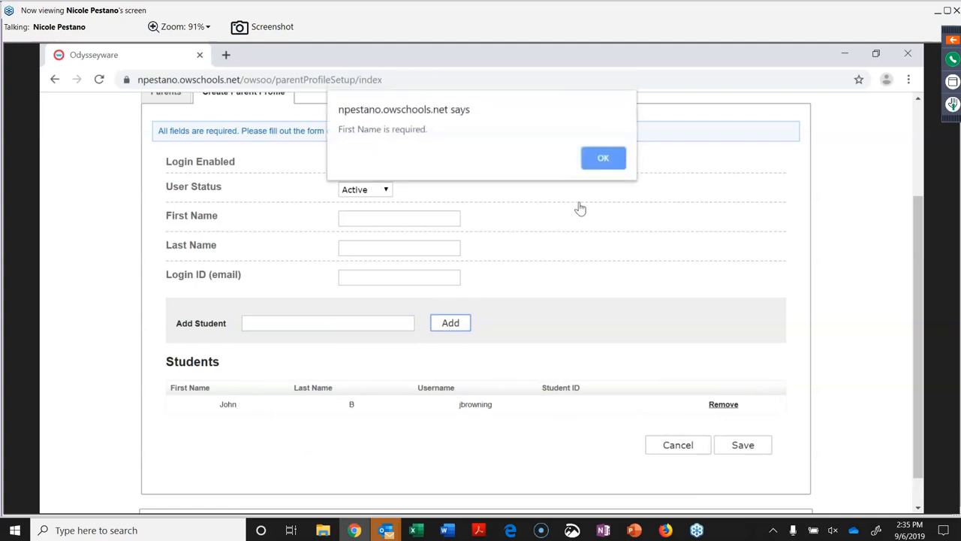
pyautogui.click(603, 157)
pyautogui.scroll(2, 602, 155)
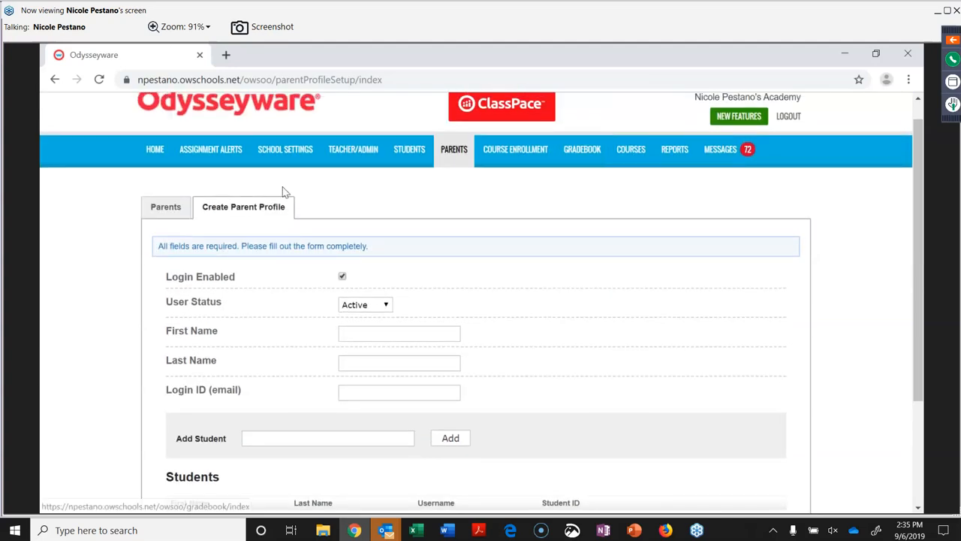
# Return to the Parents list, leaving the profile unsaved, then open Course Enrollment.
pyautogui.click(180, 217)
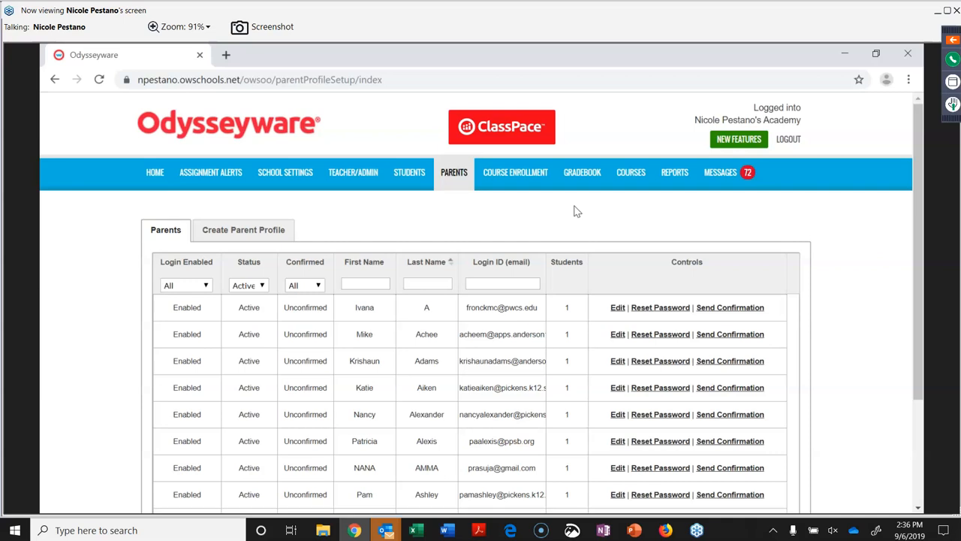
pyautogui.click(503, 181)
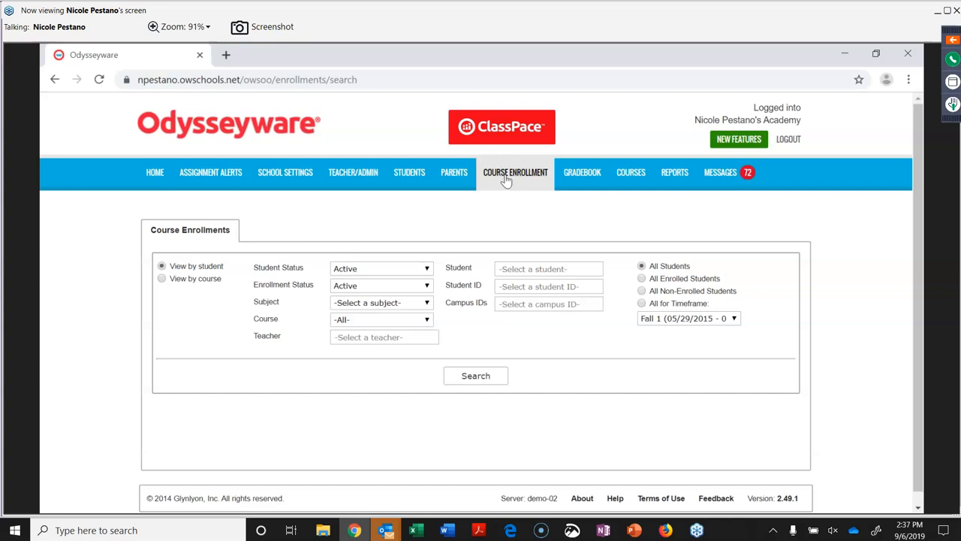
# View the Gradebook search page, then switch to the Courses list.
pyautogui.click(582, 174)
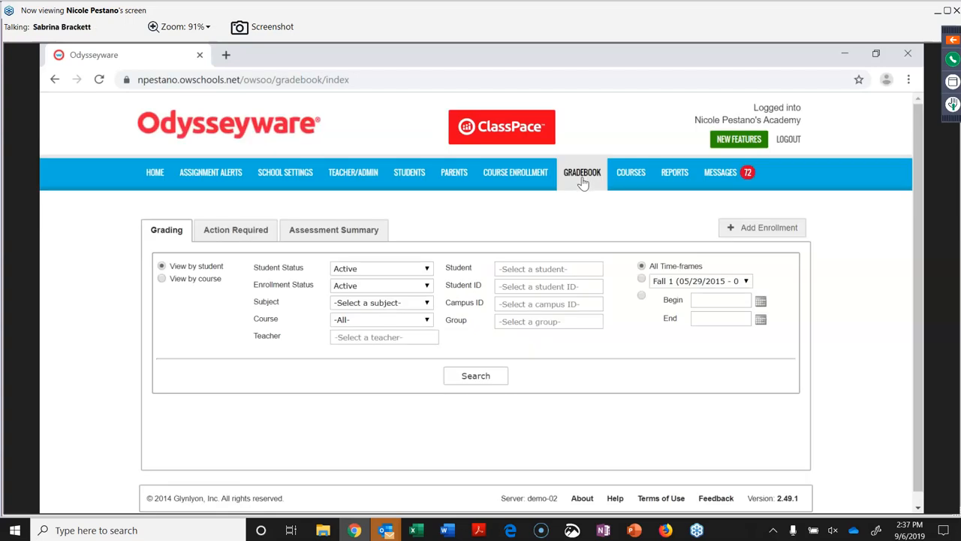
pyautogui.click(635, 184)
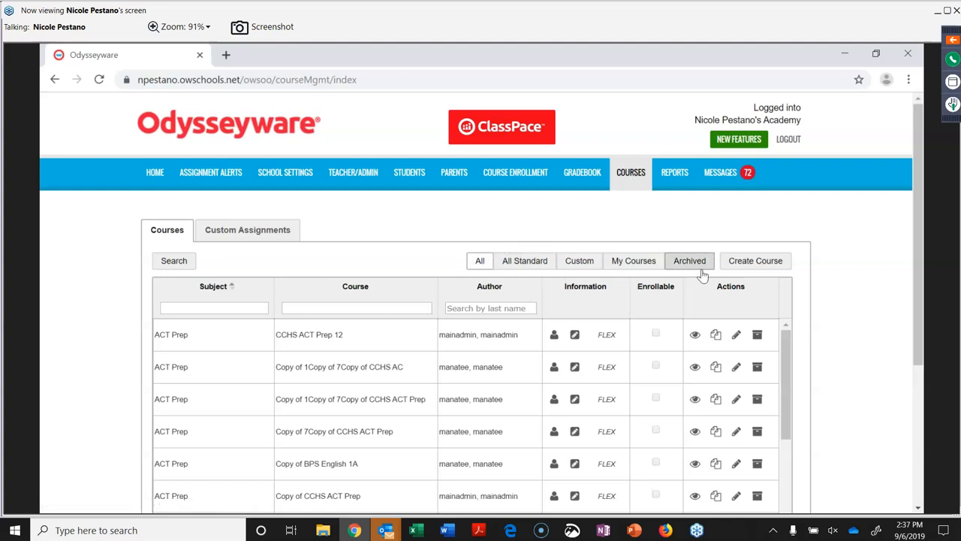
# Cycle the Courses list through All, Standard, Custom, My Own and Archived, ending on All.
pyautogui.click(481, 261)
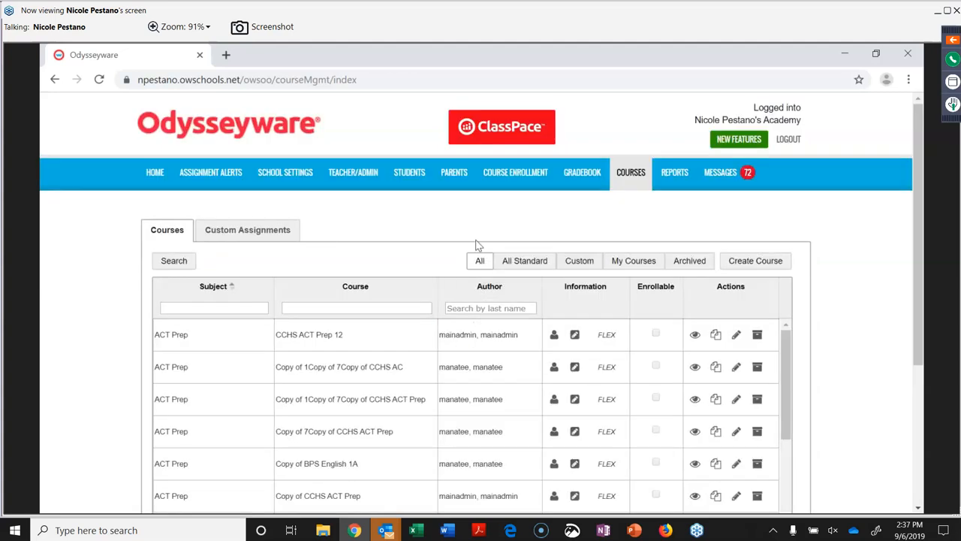
pyautogui.click(523, 263)
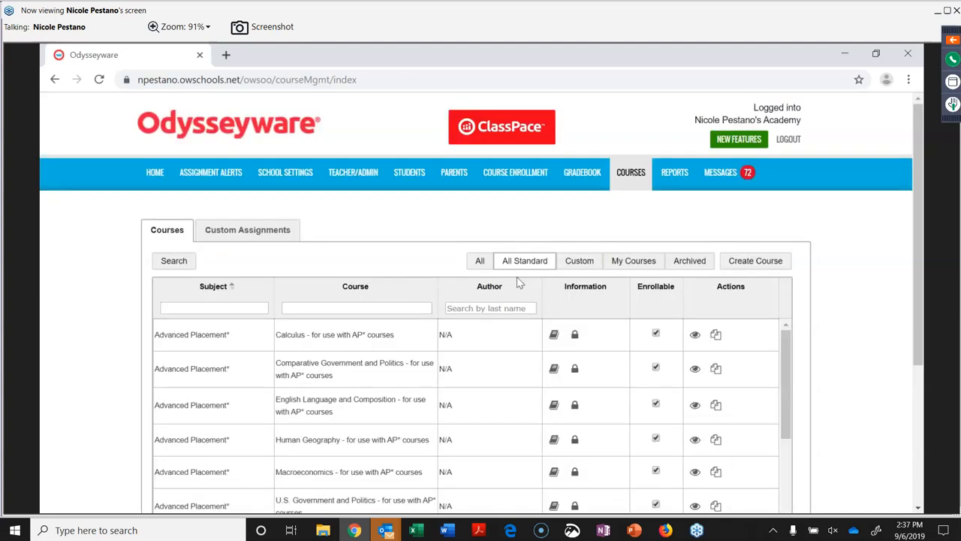
pyautogui.click(583, 265)
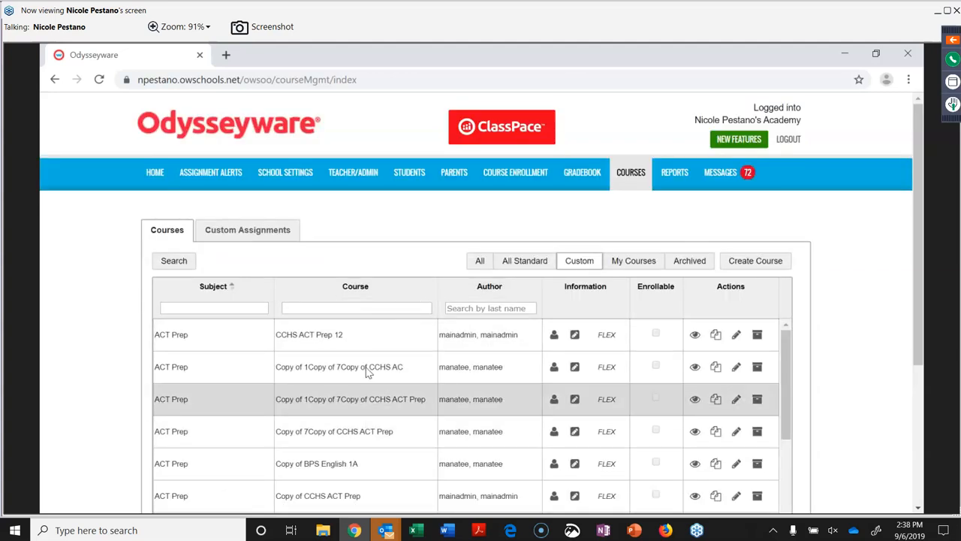
pyautogui.click(644, 260)
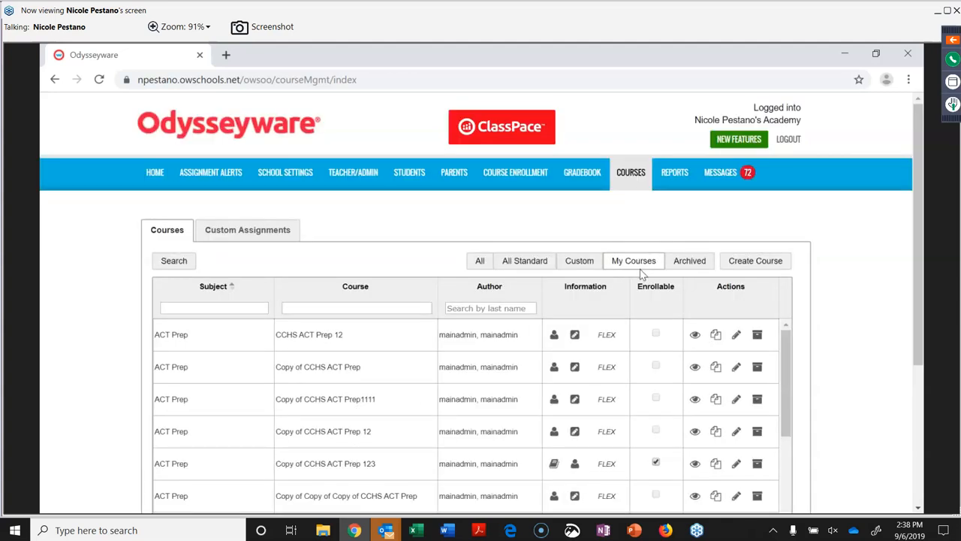
pyautogui.click(689, 264)
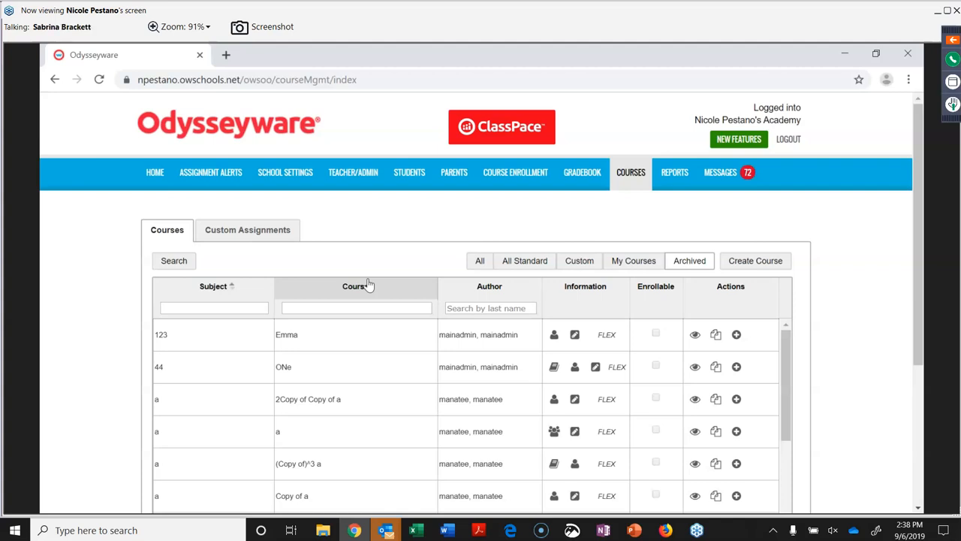
pyautogui.click(480, 262)
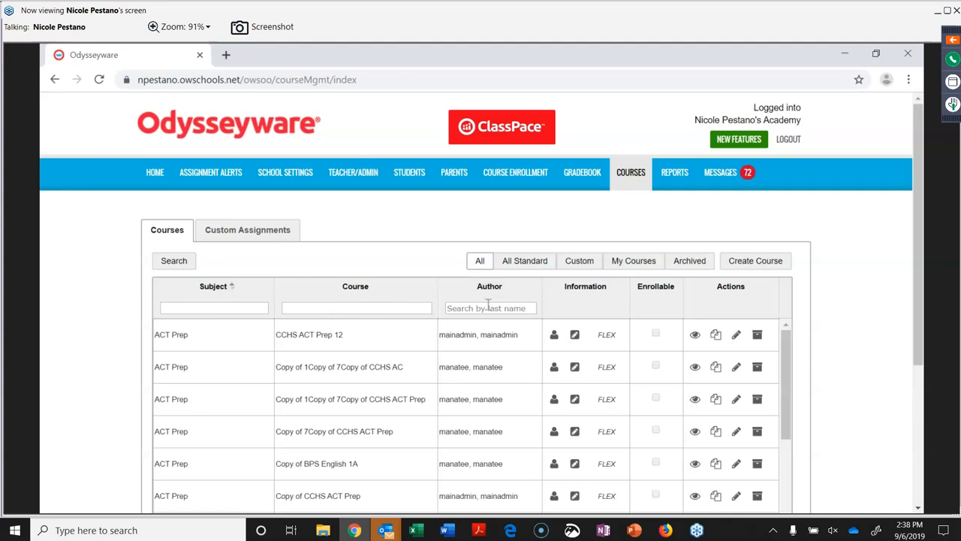
# Try the author last name, subject and course name filter boxes, ending in the Subject filter.
pyautogui.scroll(-1, 488, 300)
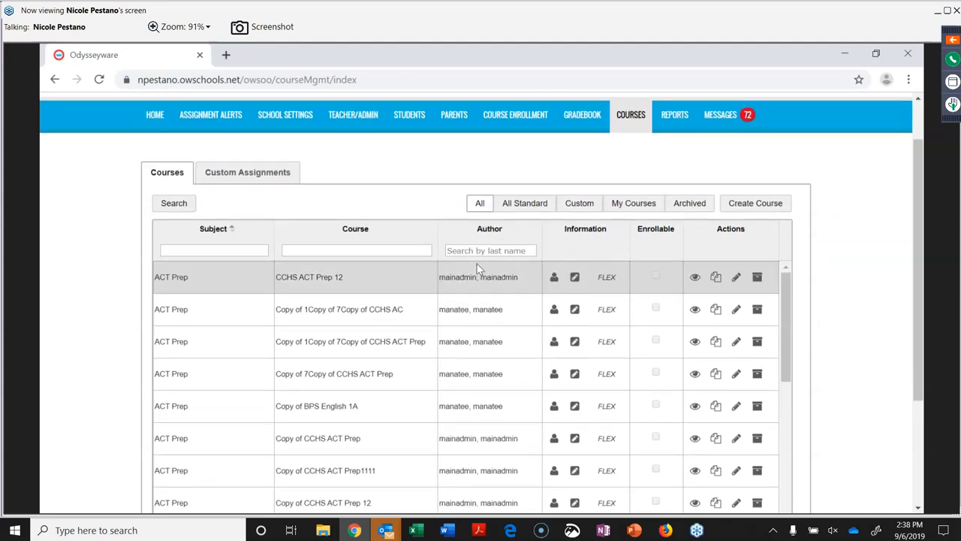
pyautogui.click(470, 251)
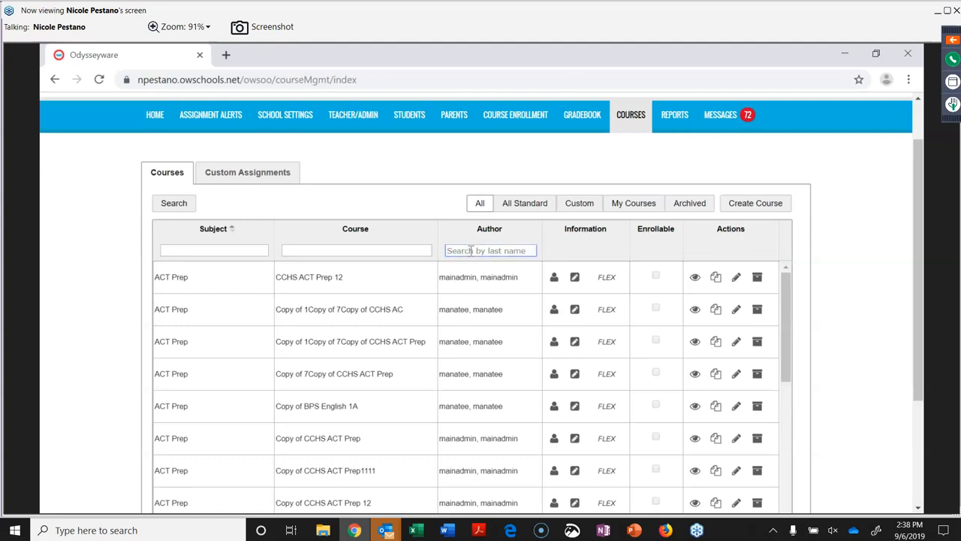
pyautogui.click(189, 248)
pyautogui.scroll(-5, 335, 248)
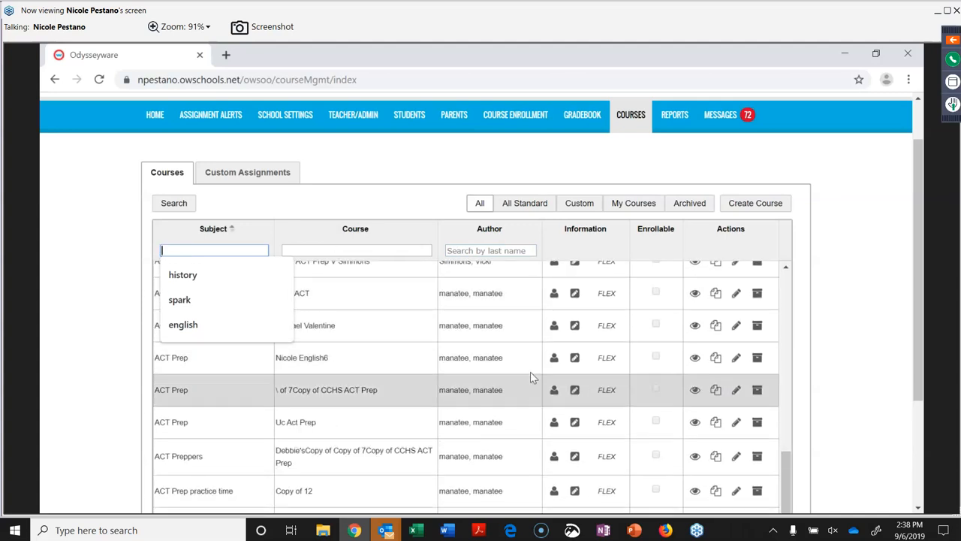
pyautogui.scroll(5, 528, 369)
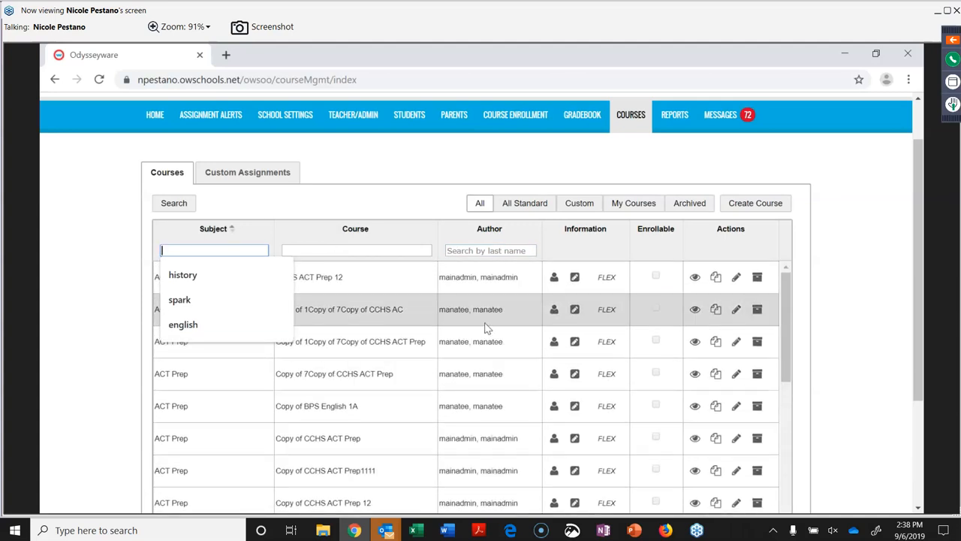
pyautogui.click(381, 250)
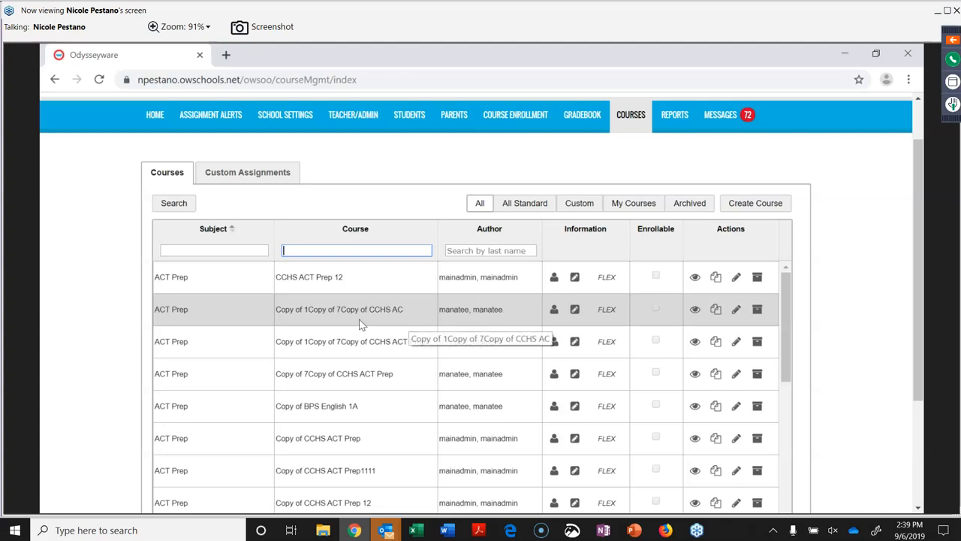
pyautogui.click(225, 249)
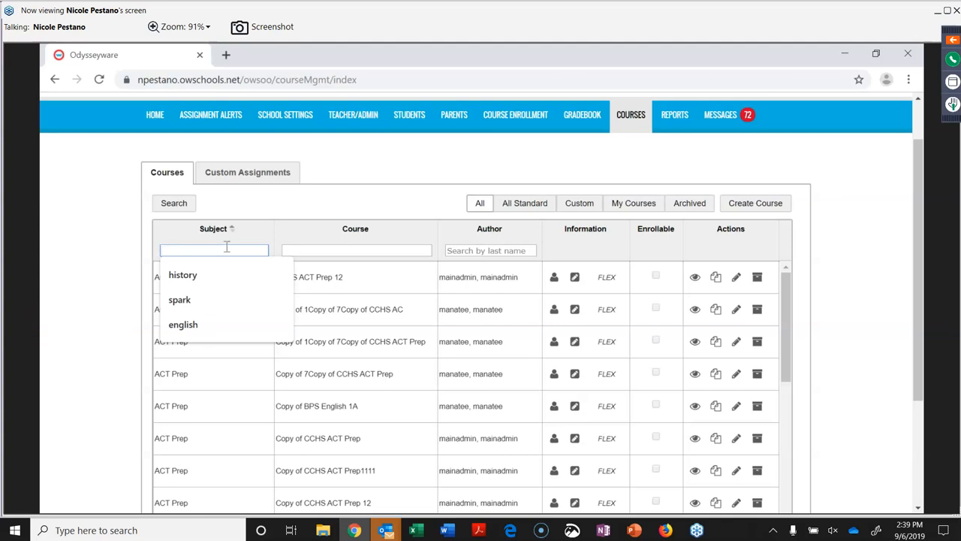
# Filter the Courses list by the subject 'english'.
pyautogui.write('engl')
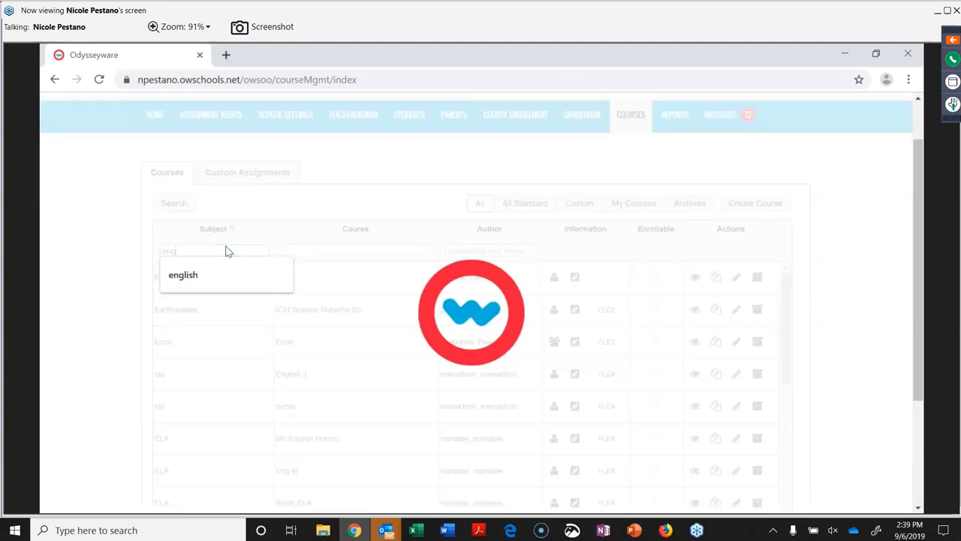
pyautogui.write('ish')
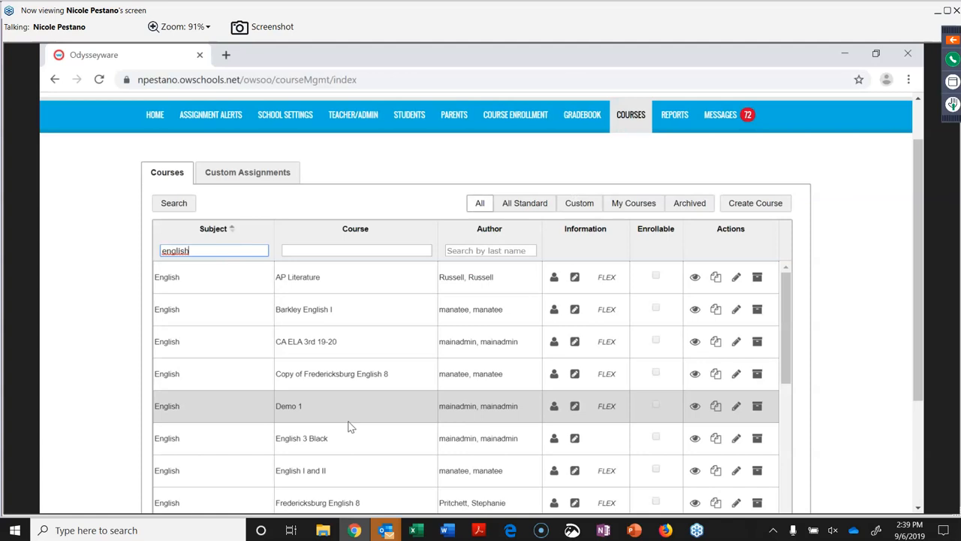
pyautogui.scroll(-5, 350, 426)
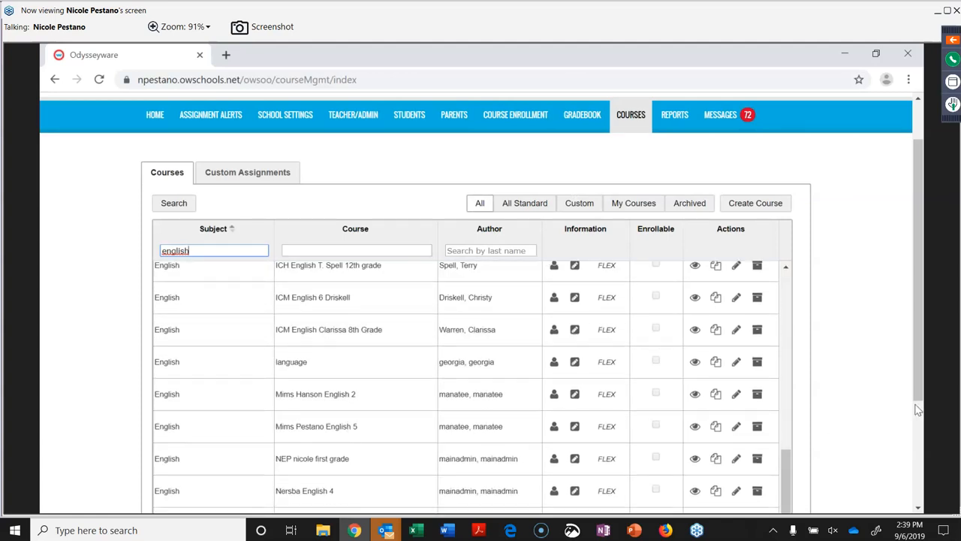
pyautogui.moveTo(920, 370); pyautogui.dragTo(919, 476)
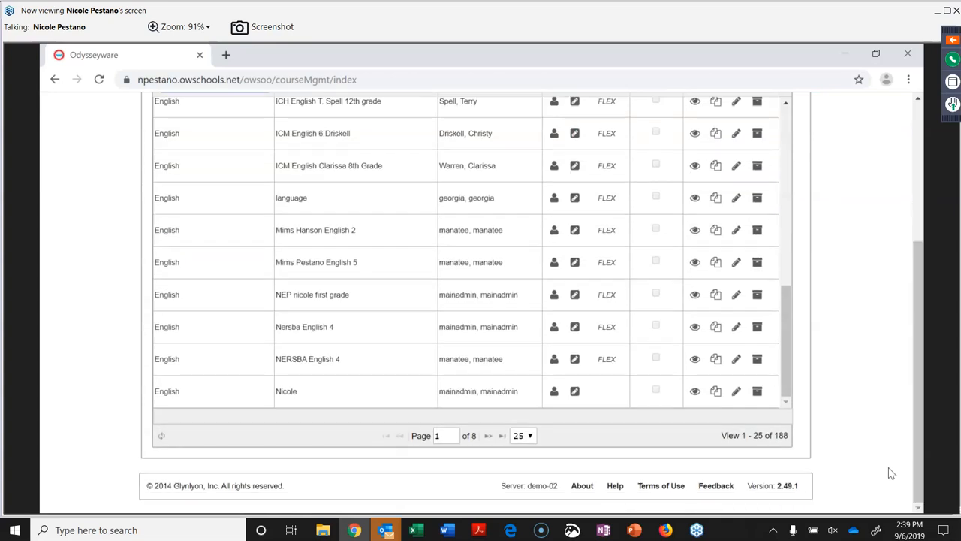
# Page forward through the English courses to page 7 of 8, items 151–175.
pyautogui.click(488, 435)
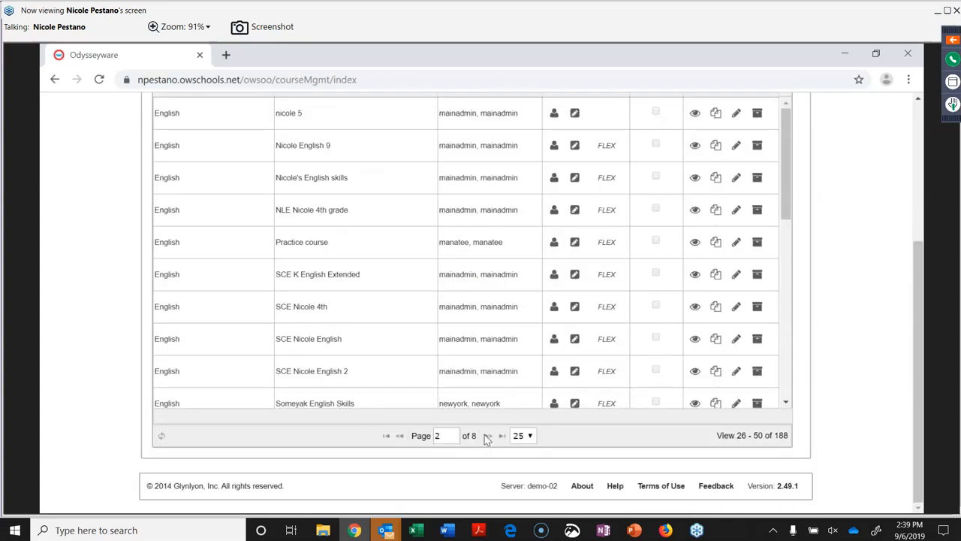
pyautogui.click(488, 435)
pyautogui.click(488, 435)
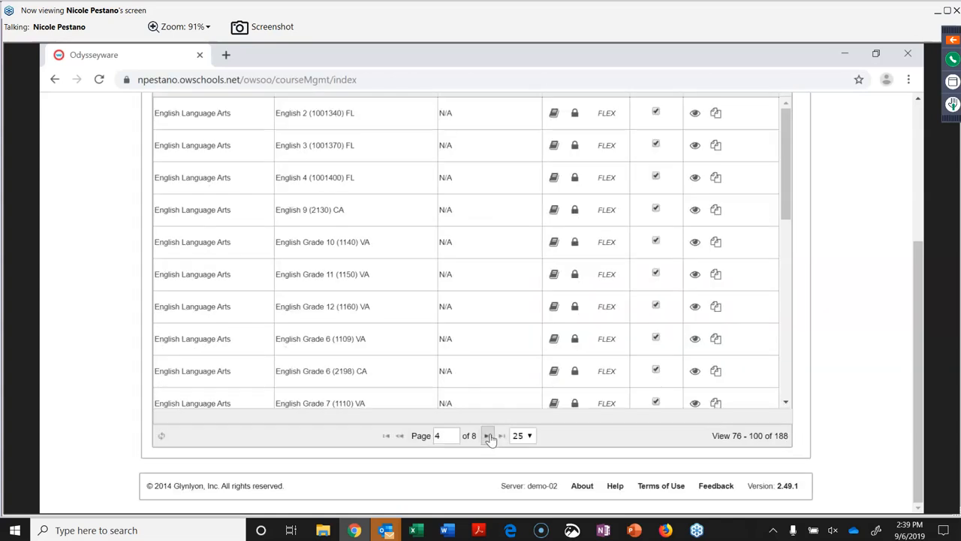
pyautogui.click(488, 436)
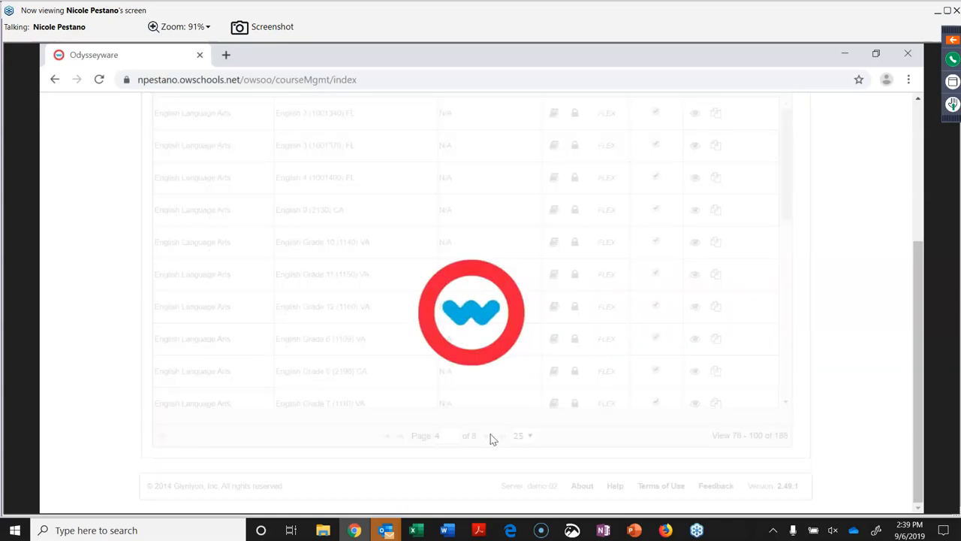
pyautogui.click(488, 435)
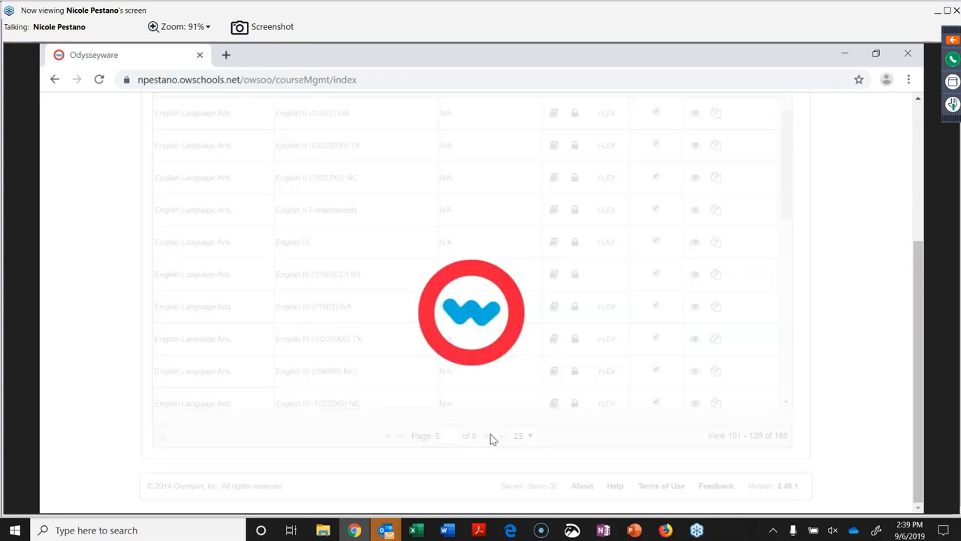
pyautogui.click(488, 436)
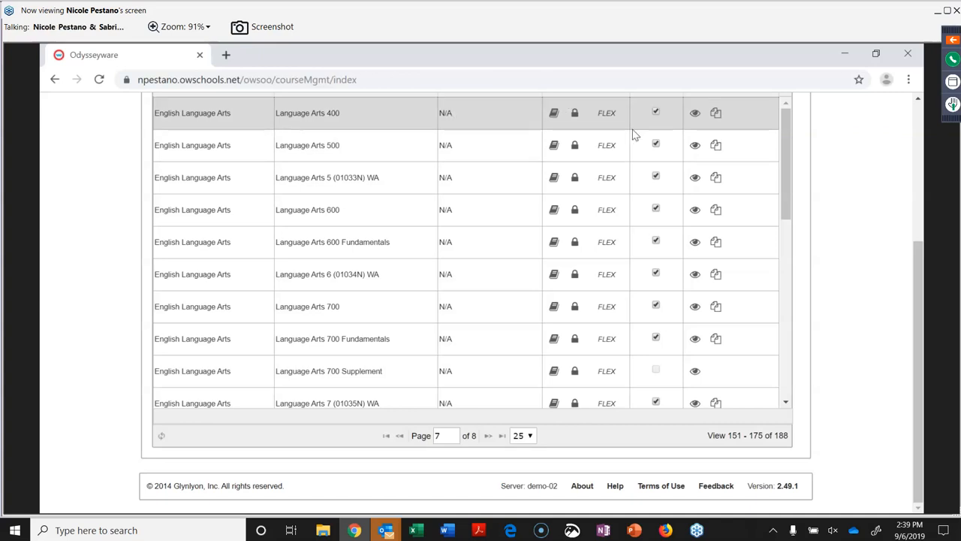
# Preview the Reading Independently lesson in Language Arts 400's READING AND WRITING unit.
pyautogui.click(696, 114)
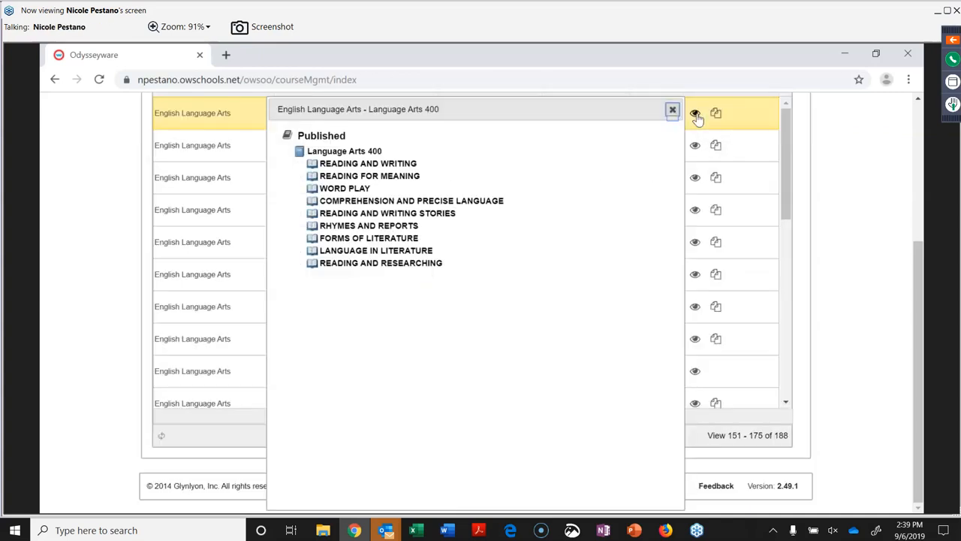
pyautogui.click(374, 165)
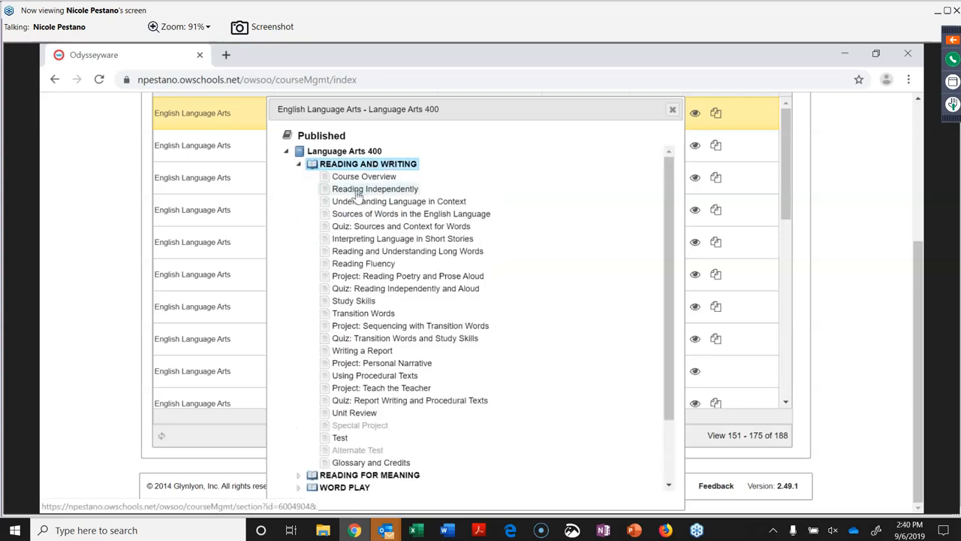
pyautogui.click(365, 192)
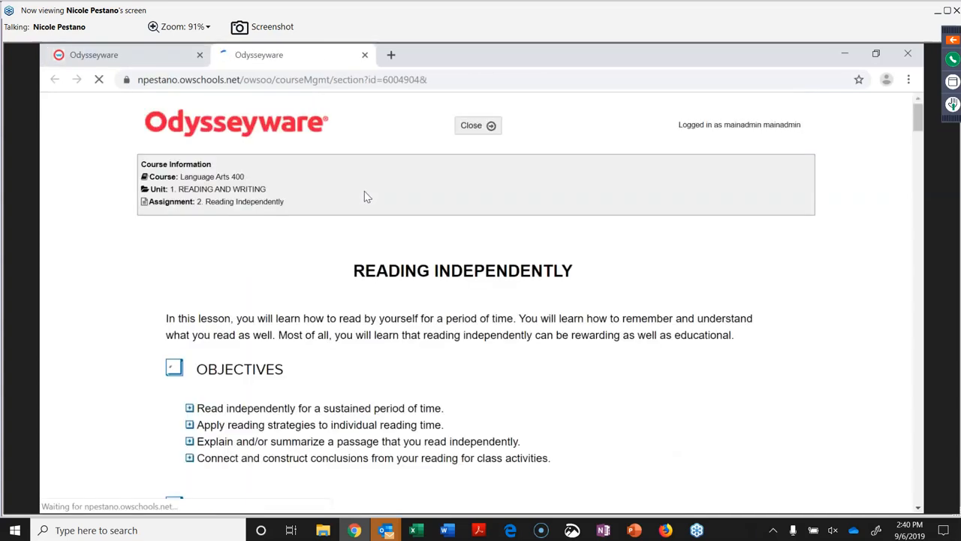
pyautogui.scroll(-1, 350, 256)
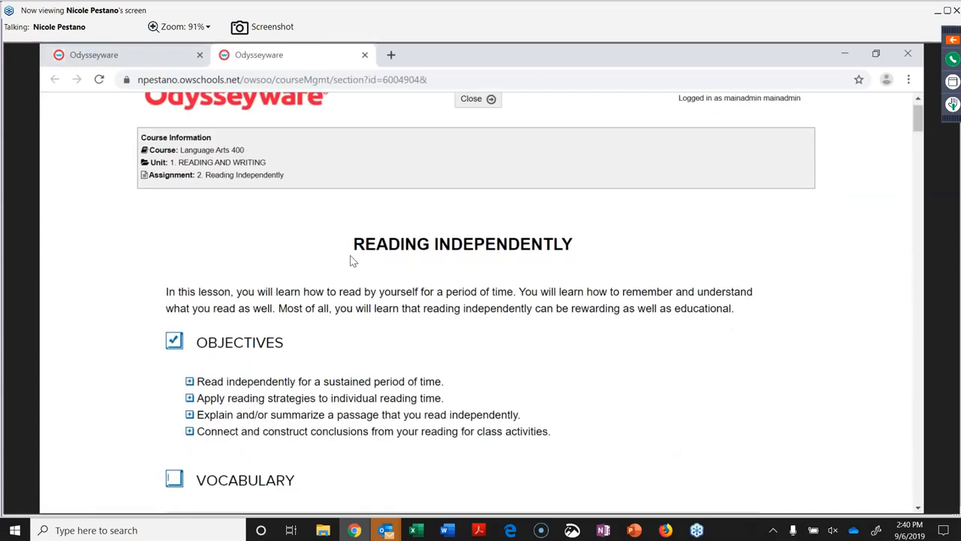
pyautogui.scroll(-20, 350, 257)
pyautogui.scroll(-15, 351, 261)
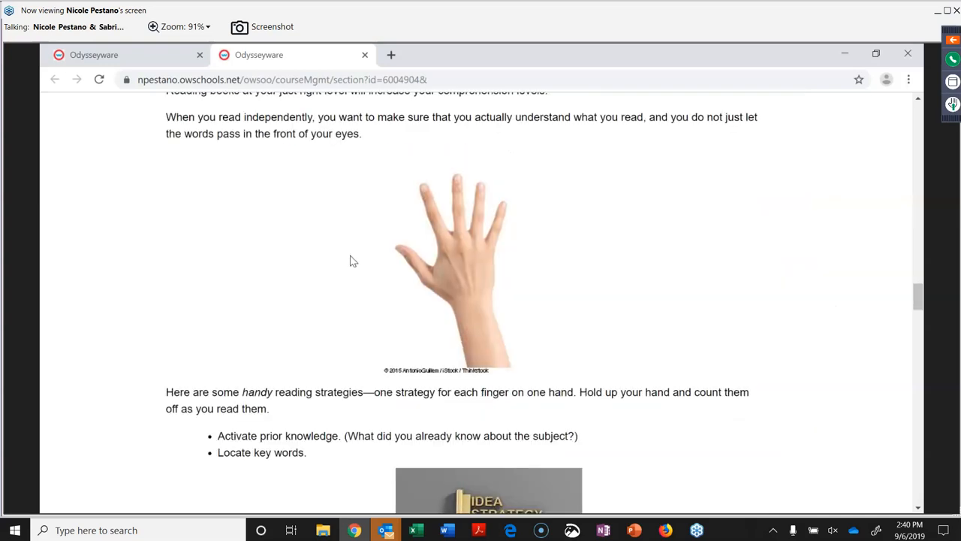
pyautogui.rightClick(351, 260)
pyautogui.scroll(20, 349, 261)
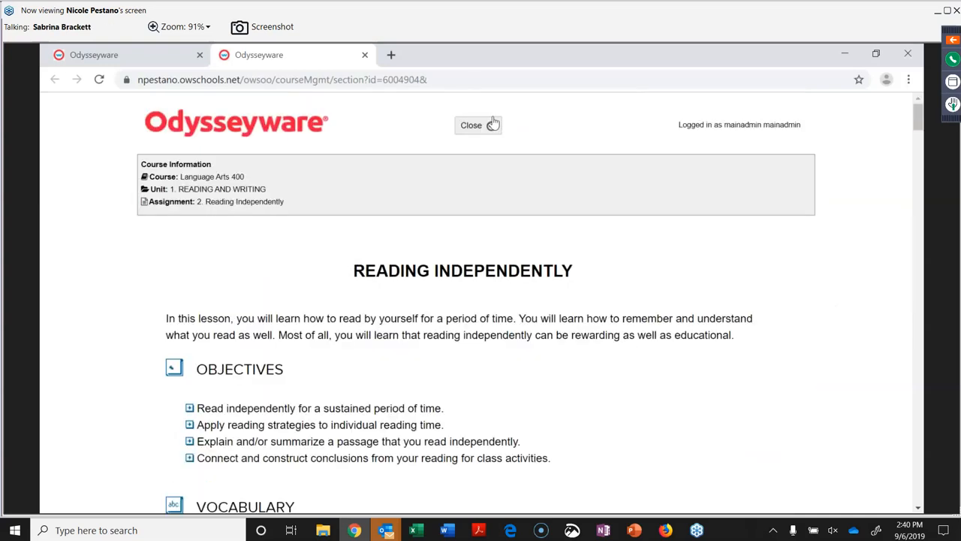
# Close the lesson and course outline previews, and start erasing the english subject filter.
pyautogui.click(492, 125)
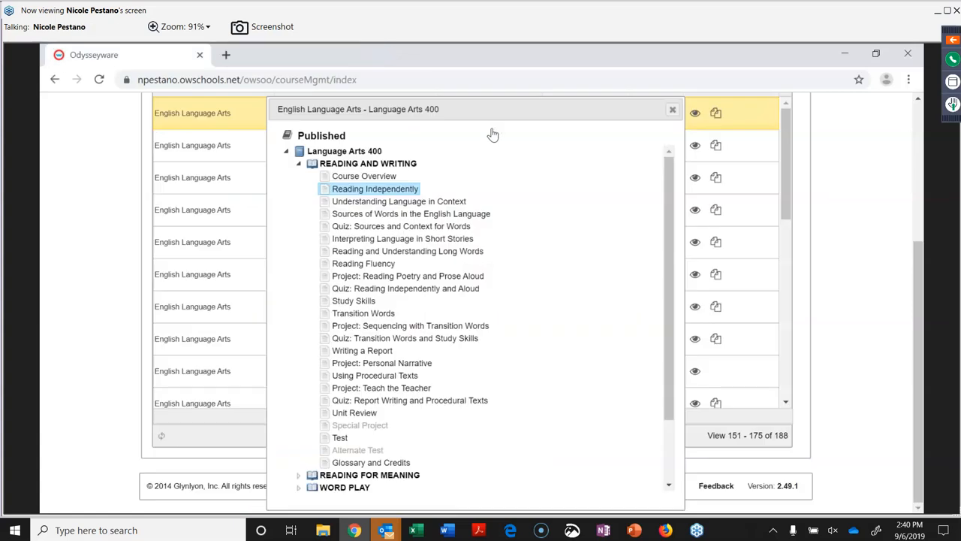
pyautogui.click(672, 110)
pyautogui.scroll(3, 419, 234)
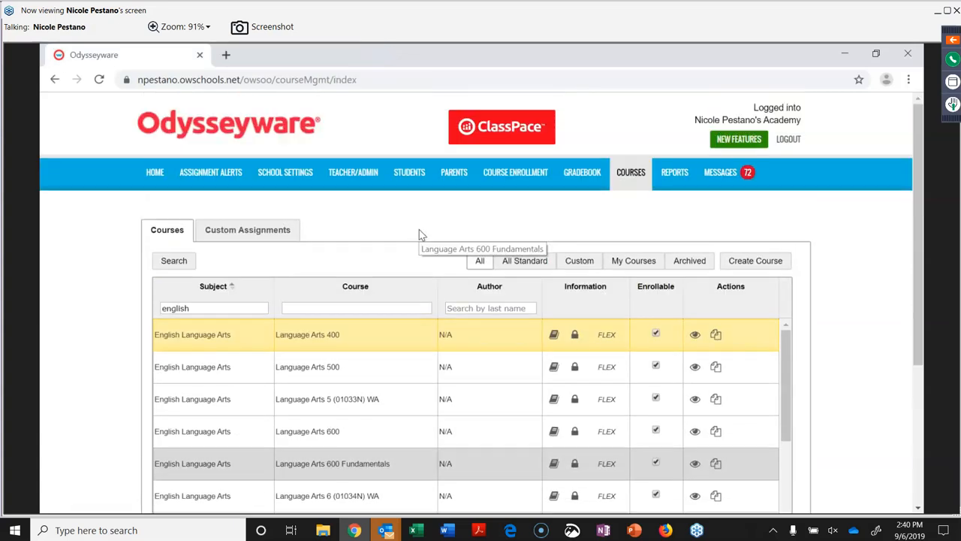
pyautogui.click(193, 308)
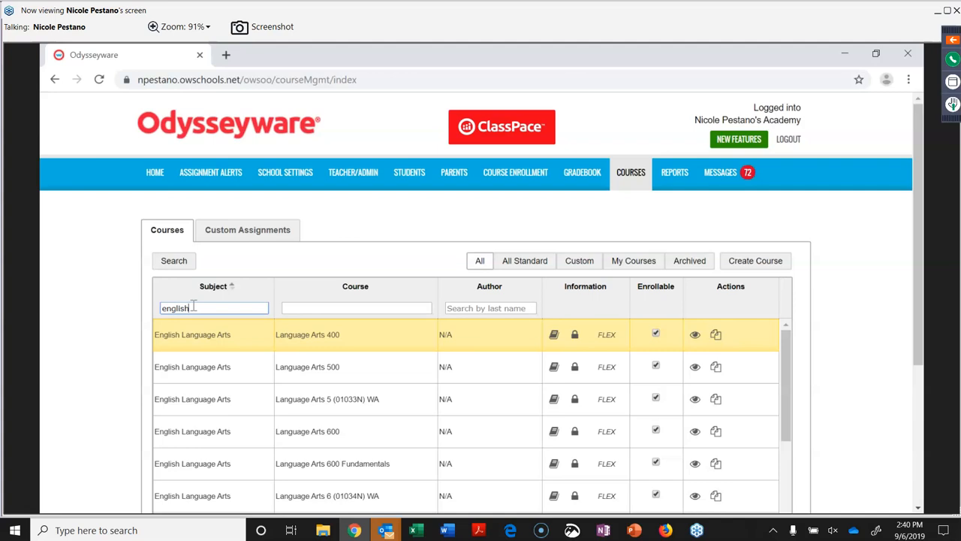
pyautogui.press('BackSpace')
pyautogui.press('BackSpace')
pyautogui.press('BackSpace')
pyautogui.press('BackSpace')
pyautogui.press('BackSpace')
pyautogui.press('BackSpace')
pyautogui.press('BackSpace')
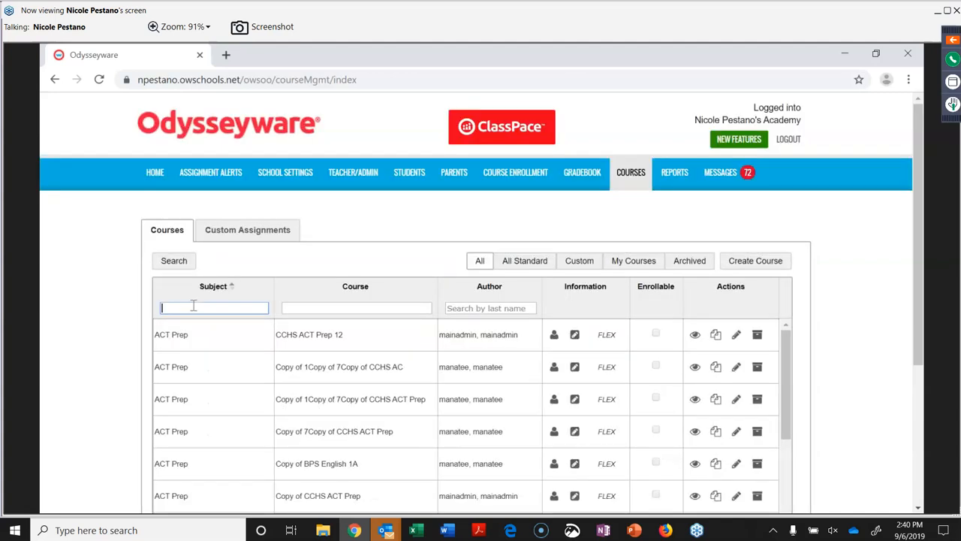
# Try the subject filters 'career', 'elective' and 'test' in turn, clearing each one afterwards.
pyautogui.write('career')
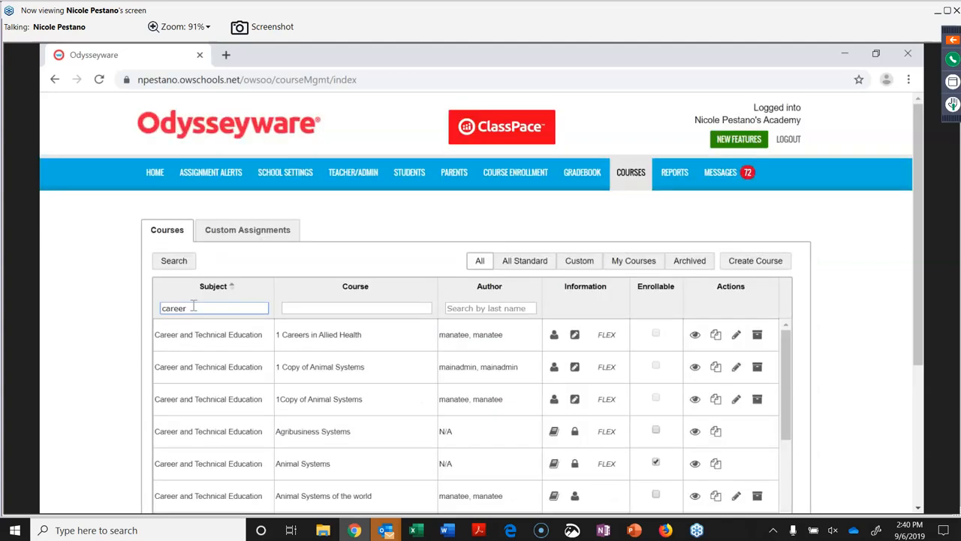
pyautogui.scroll(-1, 304, 360)
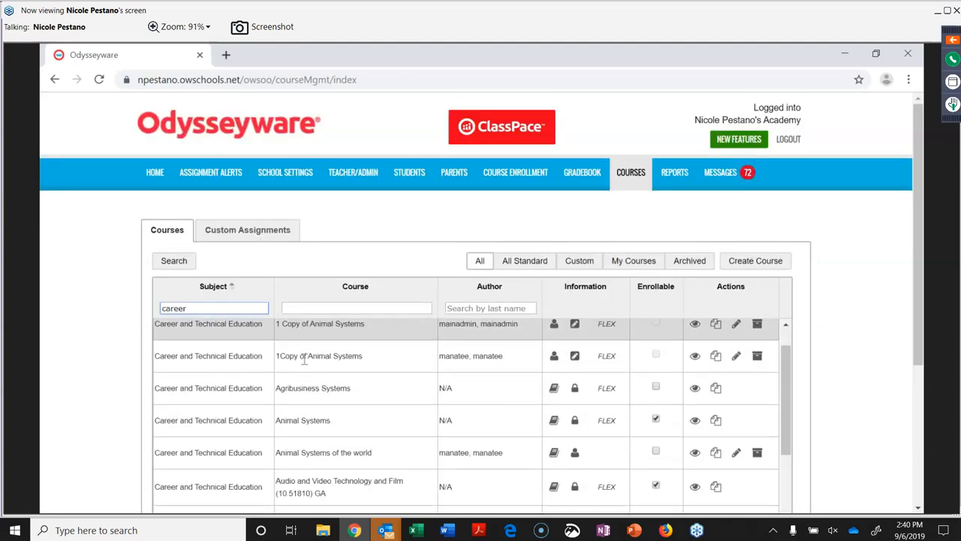
pyautogui.scroll(-5, 304, 360)
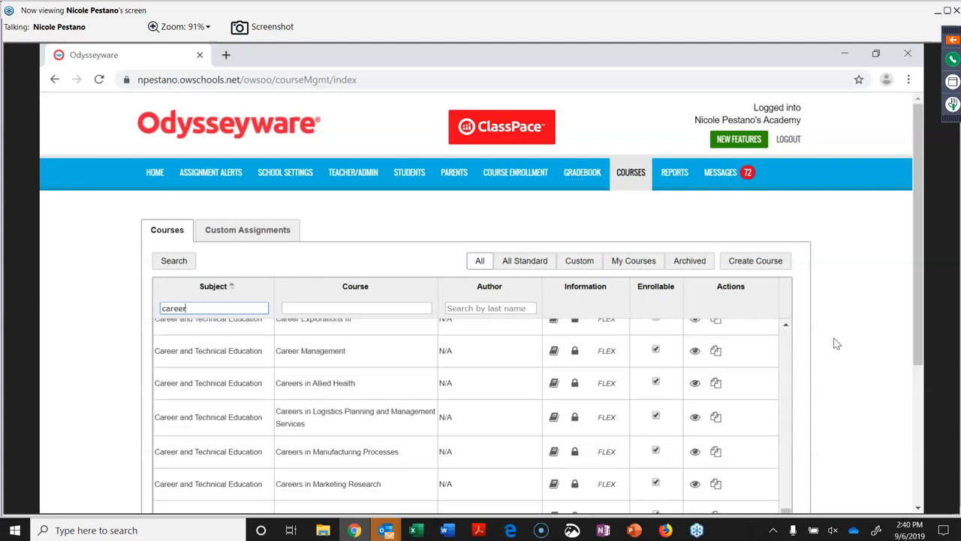
pyautogui.scroll(-3, 834, 341)
pyautogui.scroll(9, 528, 304)
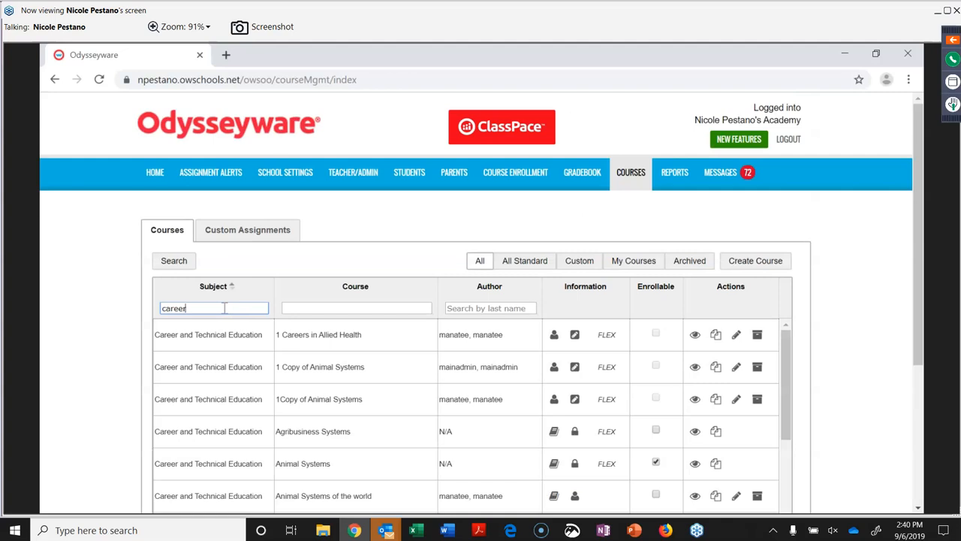
pyautogui.press('BackSpace')
pyautogui.press('BackSpace')
pyautogui.press('BackSpace')
pyautogui.press('BackSpace')
pyautogui.press('BackSpace')
pyautogui.press('BackSpace')
pyautogui.write('e')
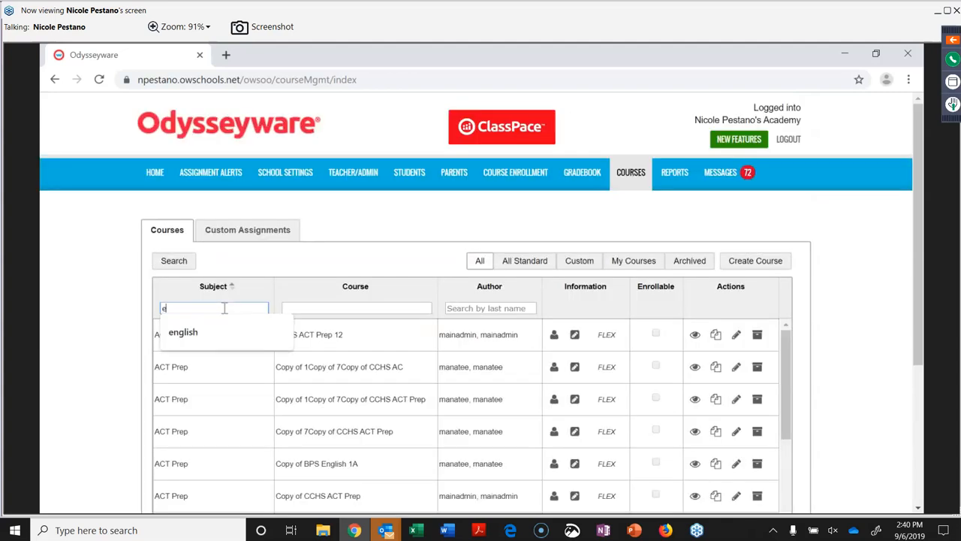
pyautogui.write('lective')
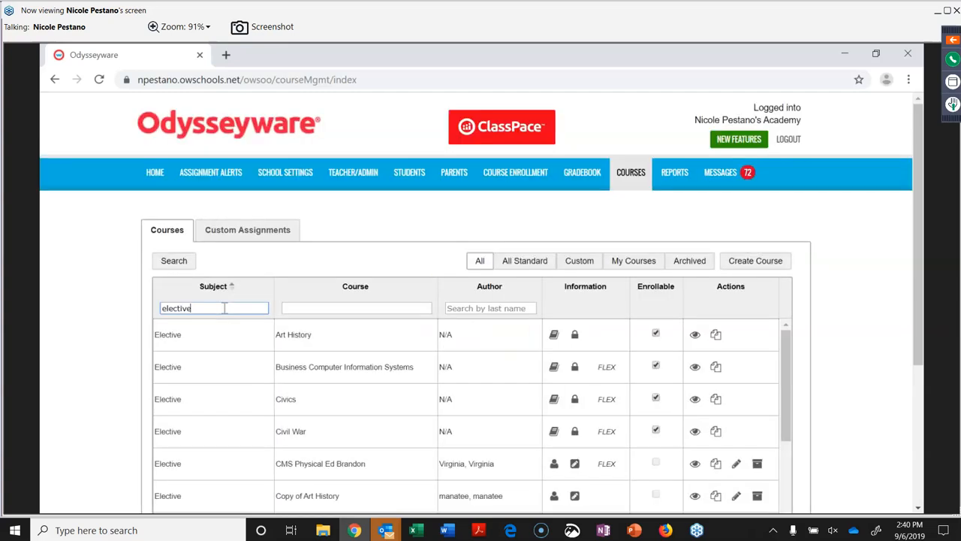
pyautogui.press('BackSpace')
pyautogui.press('BackSpace')
pyautogui.press('BackSpace')
pyautogui.press('BackSpace')
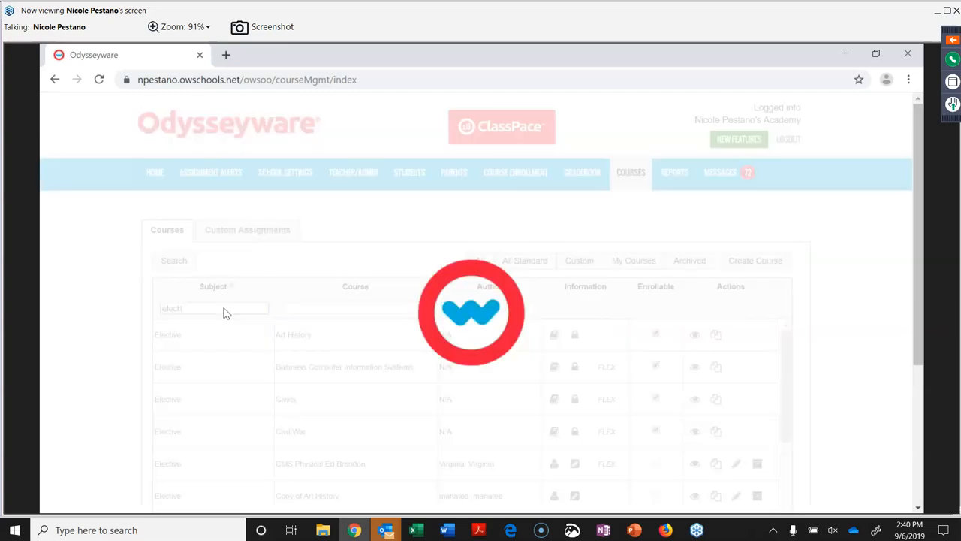
pyautogui.press('BackSpace')
pyautogui.press('BackSpace')
pyautogui.press('BackSpace')
pyautogui.press('BackSpace')
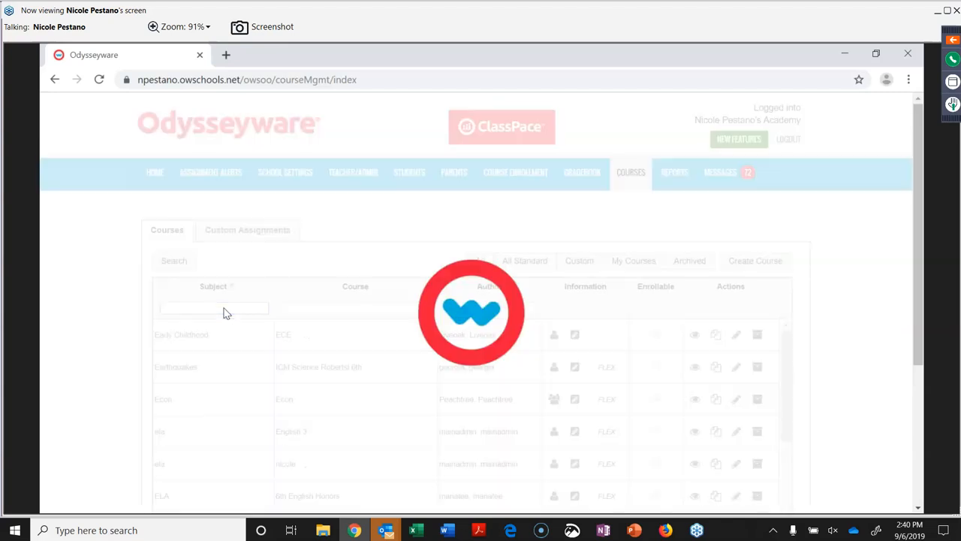
pyautogui.write('test')
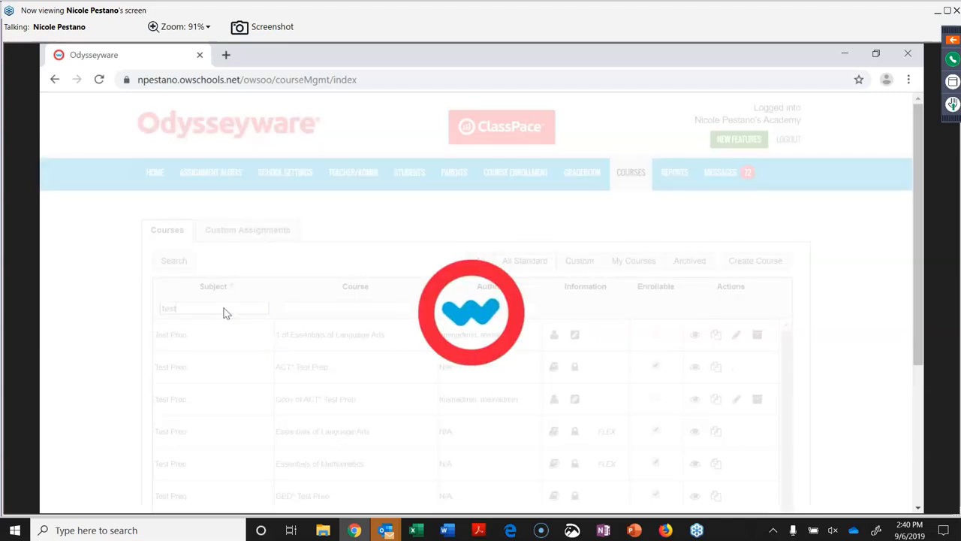
pyautogui.press('BackSpace')
pyautogui.press('BackSpace')
pyautogui.press('BackSpace')
pyautogui.press('BackSpace')
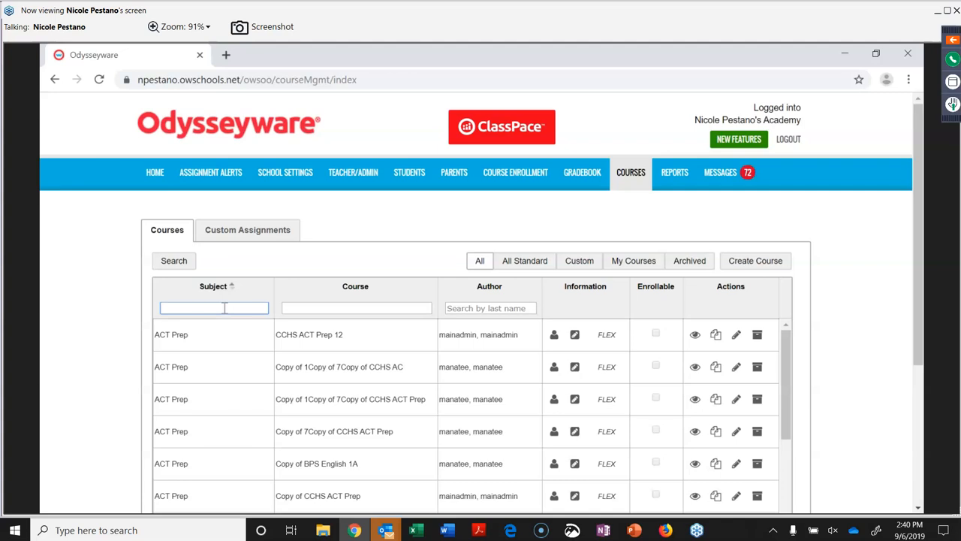
pyautogui.write('spark')
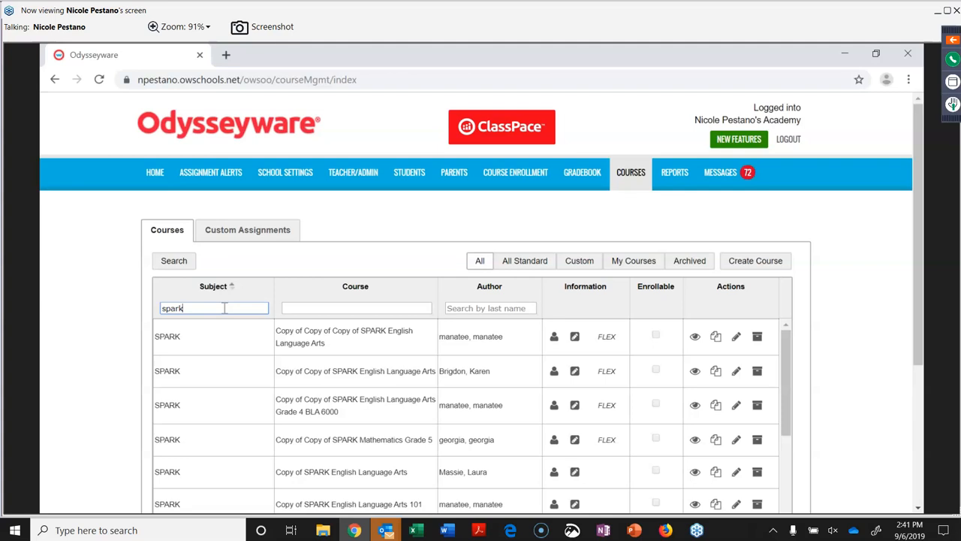
pyautogui.scroll(-5, 358, 402)
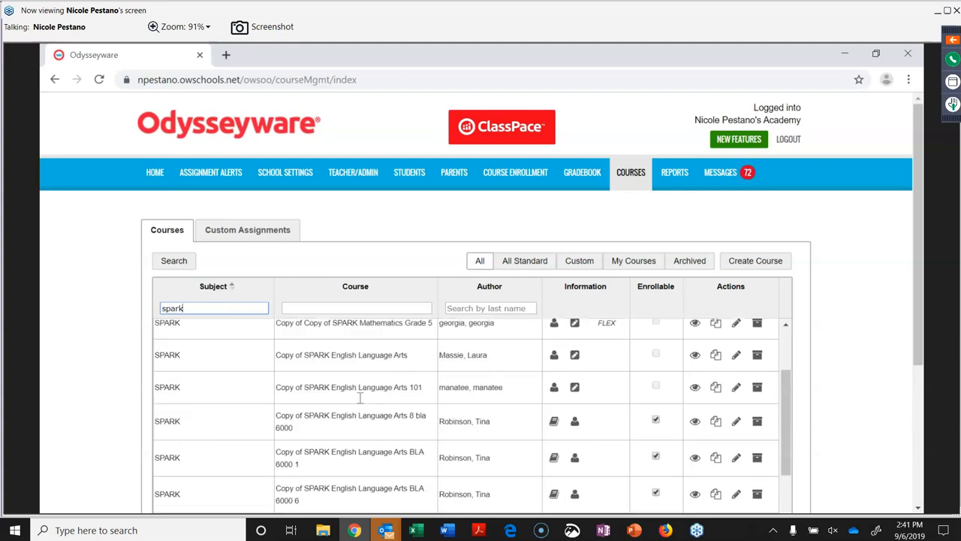
pyautogui.scroll(-3, 359, 397)
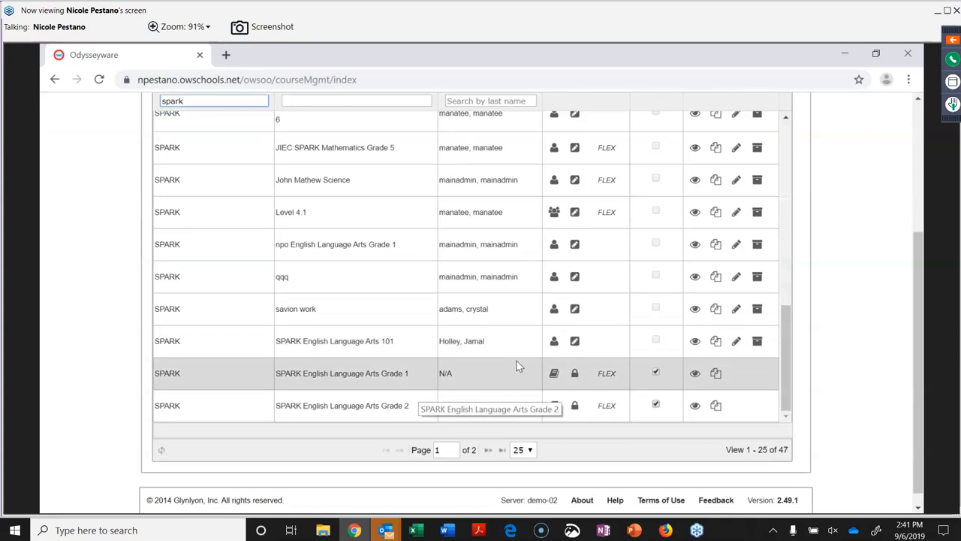
pyautogui.click(696, 375)
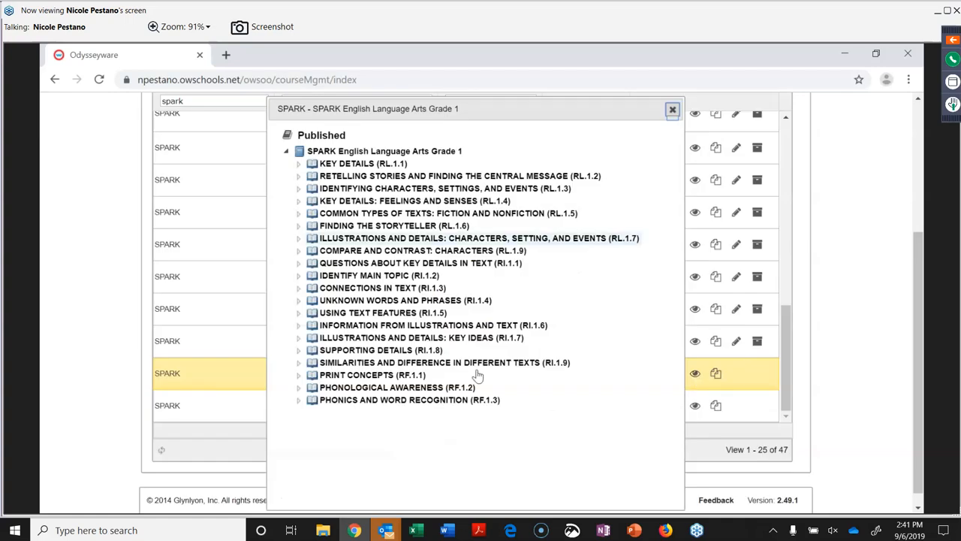
pyautogui.click(411, 176)
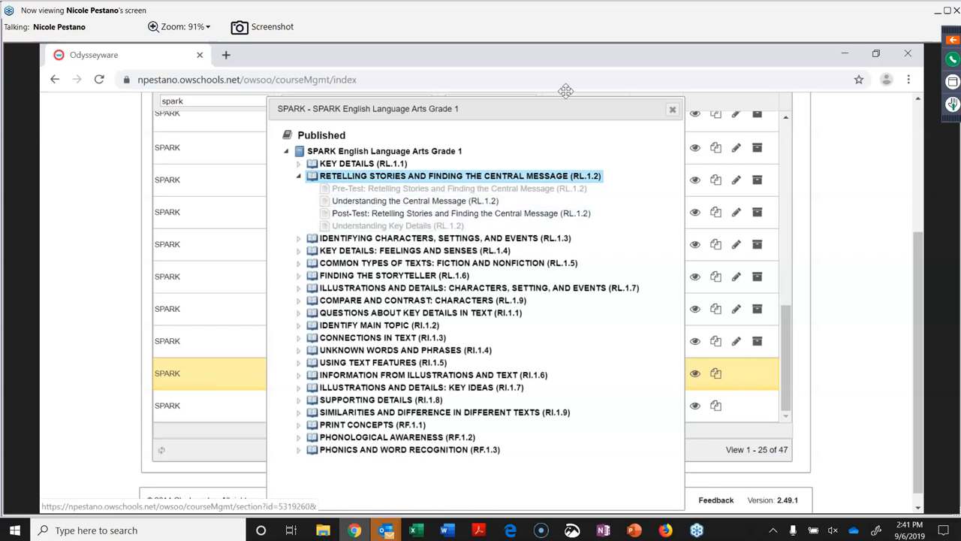
pyautogui.click(673, 110)
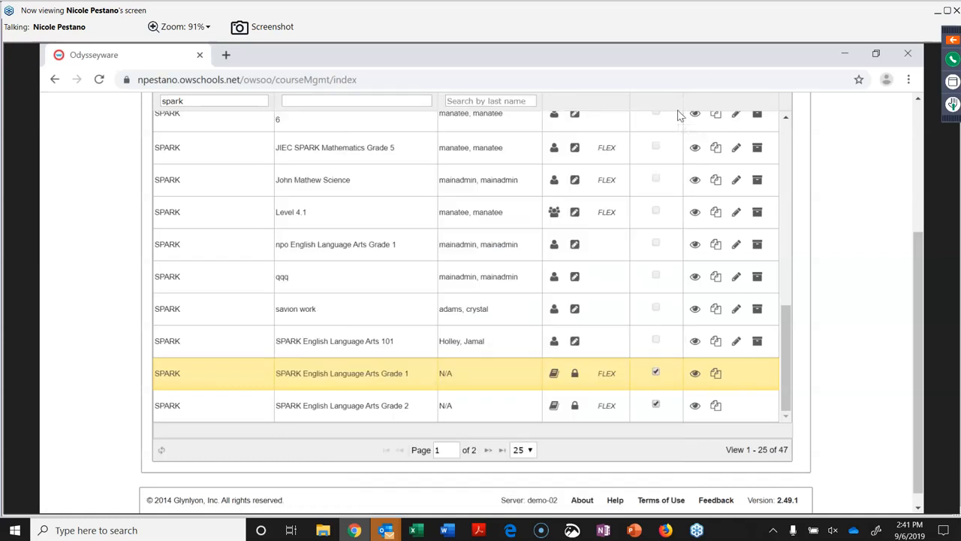
pyautogui.scroll(5, 629, 285)
pyautogui.scroll(3, 630, 285)
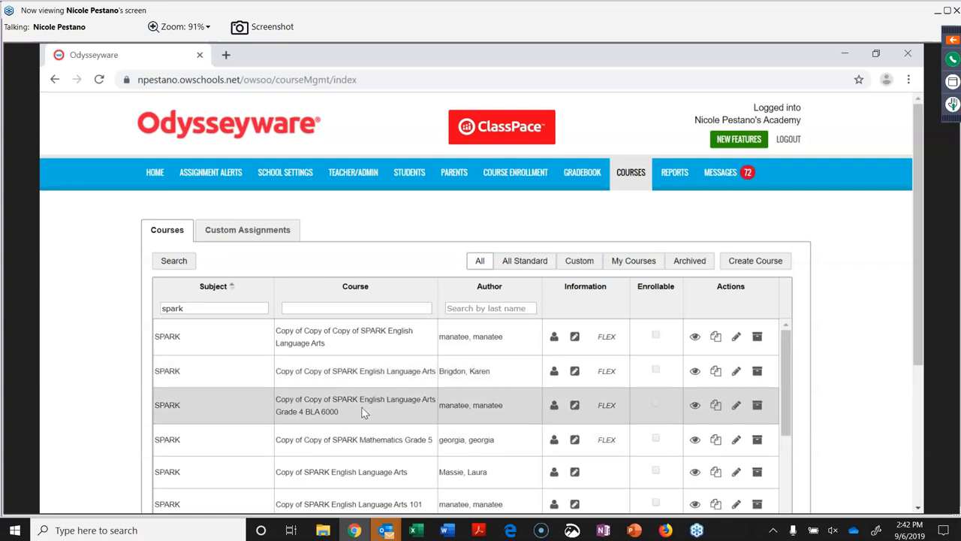
pyautogui.scroll(-2, 395, 424)
pyautogui.scroll(2, 396, 421)
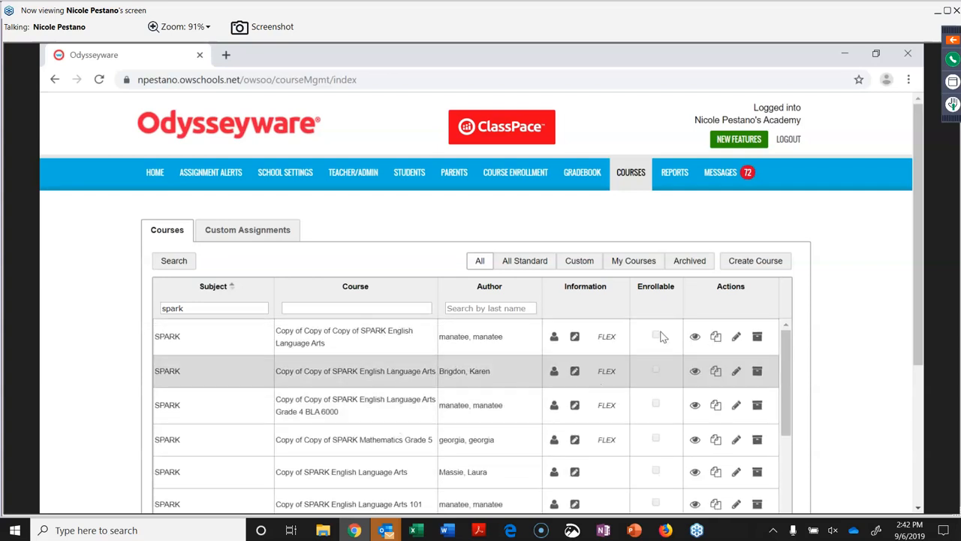
pyautogui.click(716, 341)
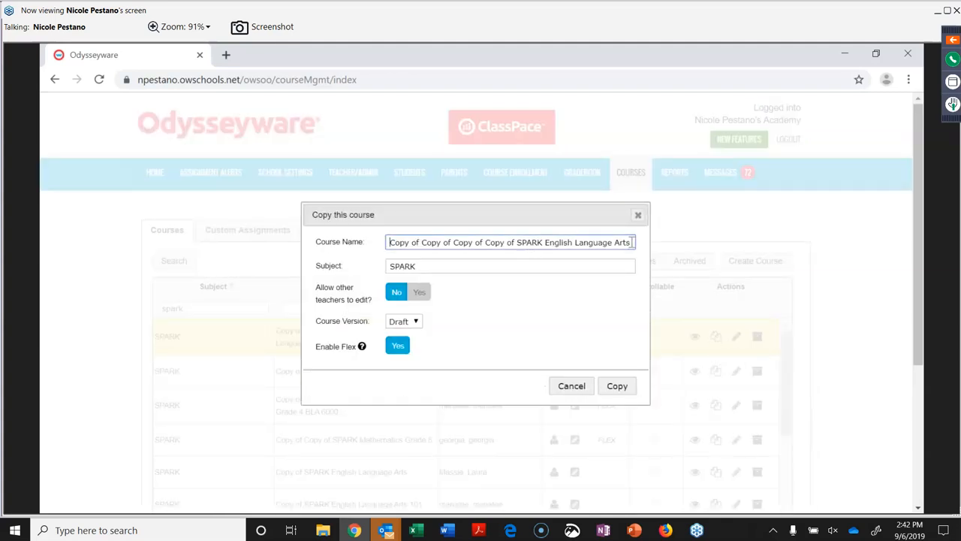
pyautogui.click(516, 241)
pyautogui.press('BackSpace')
pyautogui.press('BackSpace')
pyautogui.press('BackSpace')
pyautogui.press('BackSpace')
pyautogui.press('BackSpace')
pyautogui.press('BackSpace')
pyautogui.press('BackSpace')
pyautogui.press('BackSpace')
pyautogui.press('BackSpace')
pyautogui.press('BackSpace')
pyautogui.press('BackSpace')
pyautogui.press('BackSpace')
pyautogui.press('BackSpace')
pyautogui.press('BackSpace')
pyautogui.press('BackSpace')
pyautogui.press('BackSpace')
pyautogui.press('BackSpace')
pyautogui.press('BackSpace')
pyautogui.press('BackSpace')
pyautogui.press('BackSpace')
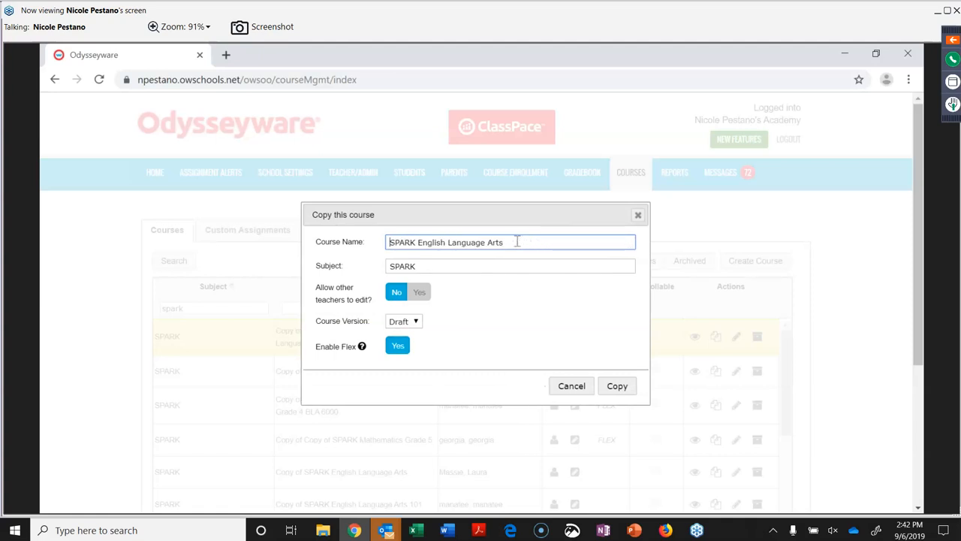
pyautogui.write('le')
pyautogui.press('BackSpace')
pyautogui.click(638, 216)
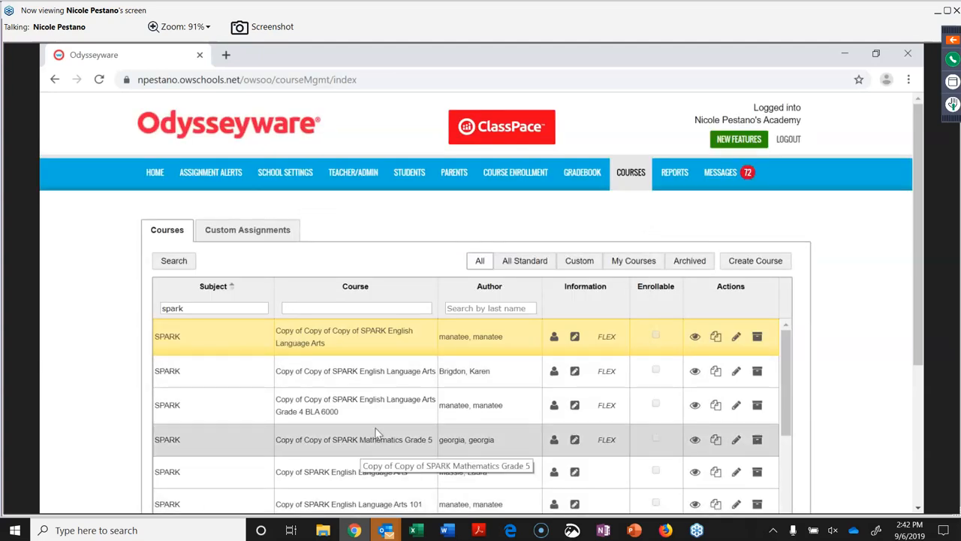
# Go to page 2 of the SPARK courses, items 26–47 starting at English Language Arts Grade 3.
pyautogui.scroll(-5, 378, 433)
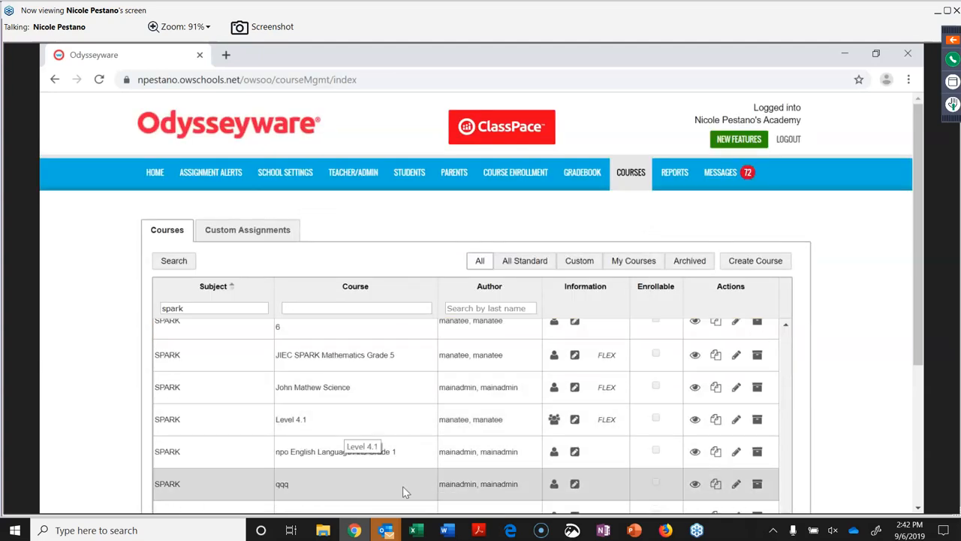
pyautogui.scroll(-3, 402, 491)
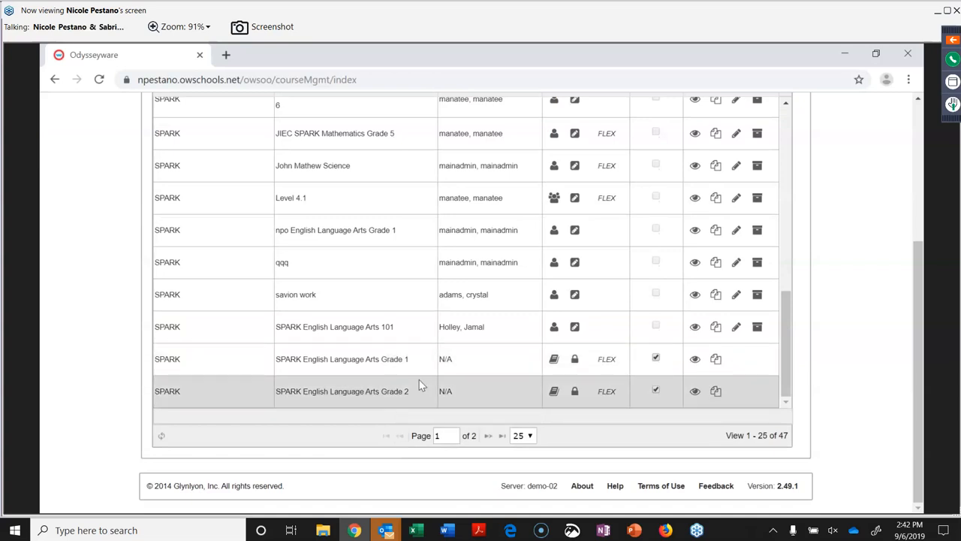
pyautogui.click(485, 436)
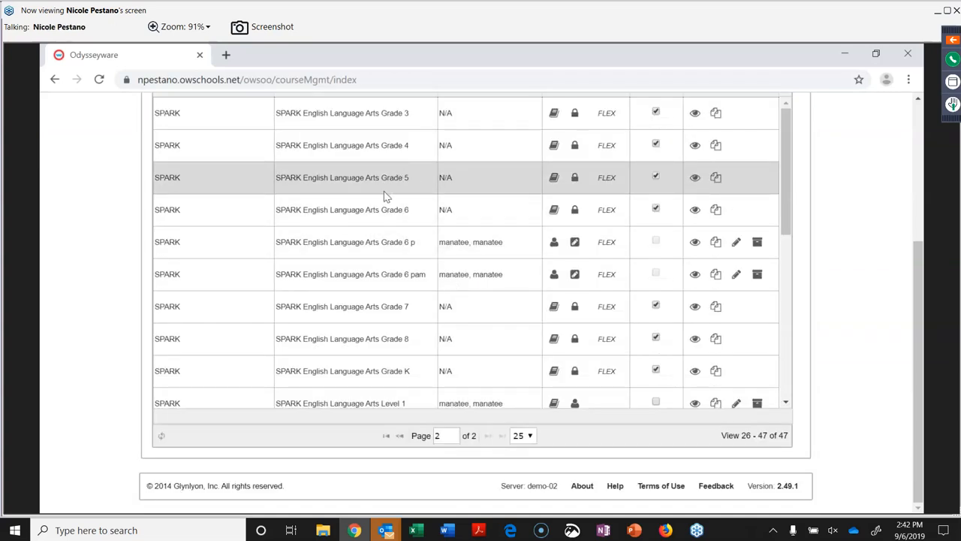
pyautogui.scroll(3, 384, 194)
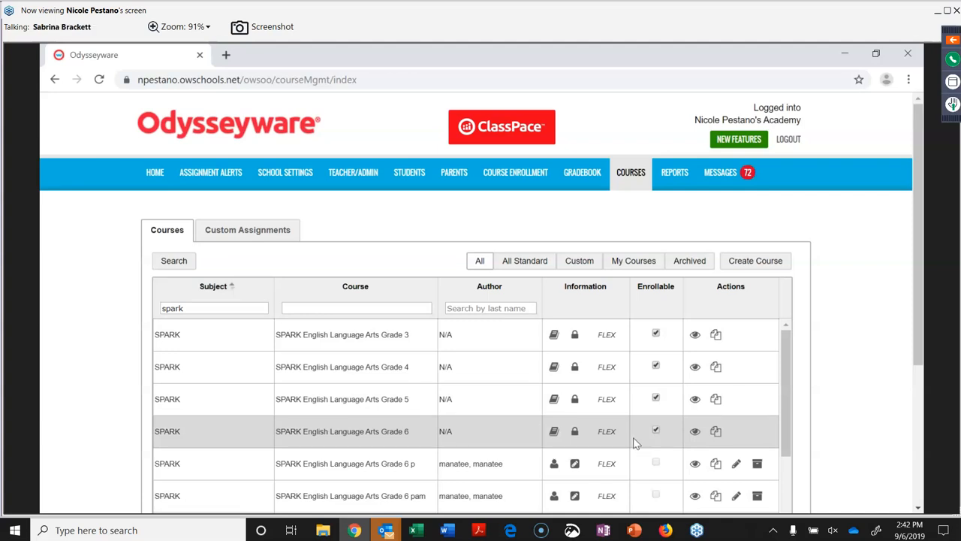
pyautogui.scroll(-1, 675, 454)
pyautogui.scroll(-1, 676, 454)
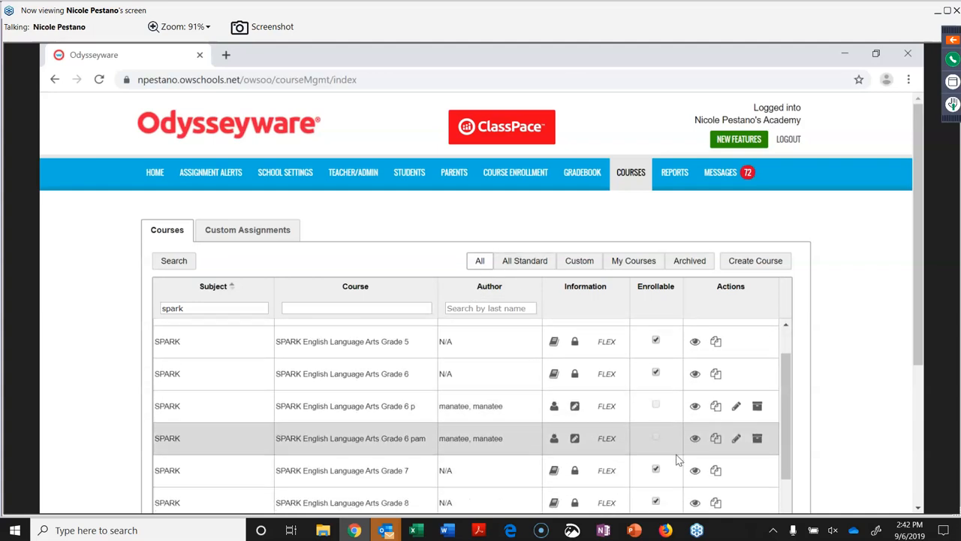
# Open SPARK English Language Arts Grade 6 p for editing, then launch the curriculum Explore browser.
pyautogui.click(737, 407)
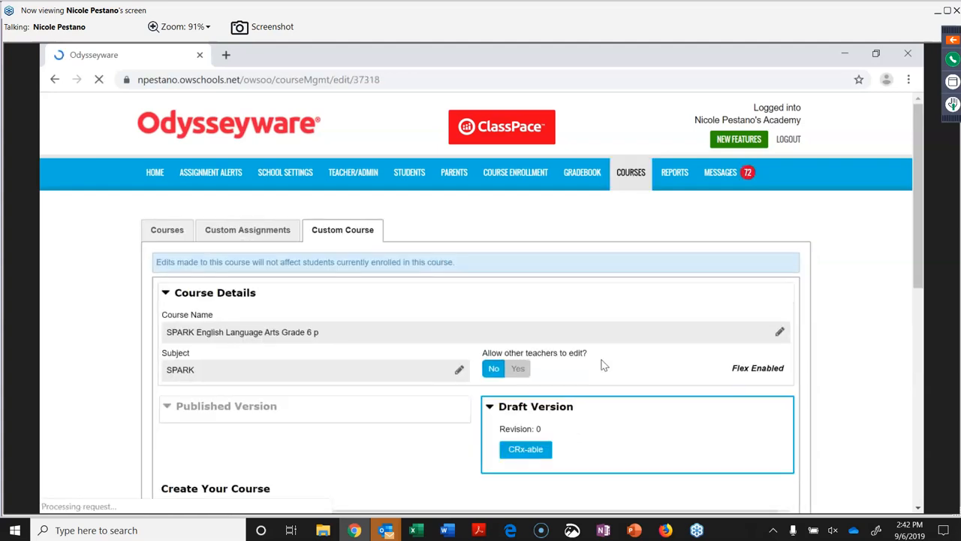
pyautogui.scroll(-8, 602, 365)
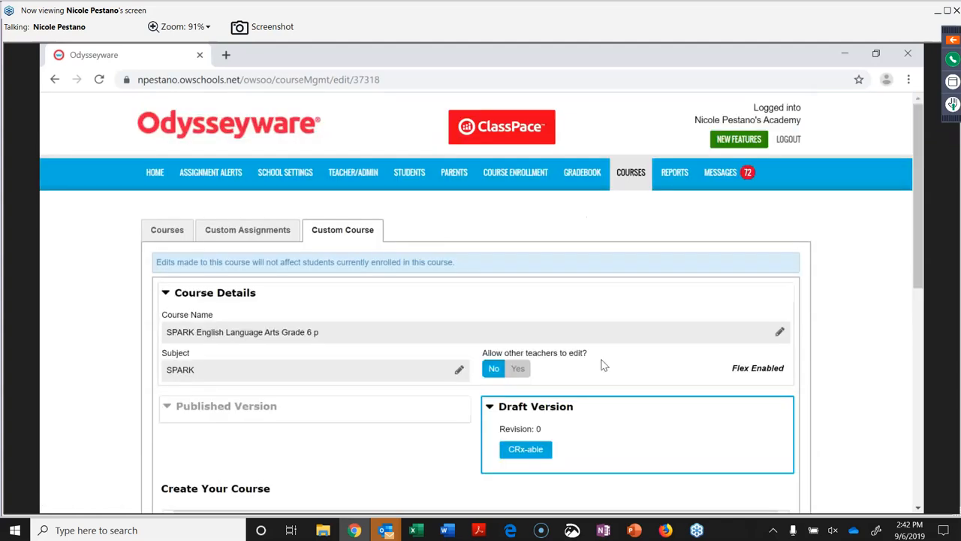
pyautogui.scroll(-8, 601, 359)
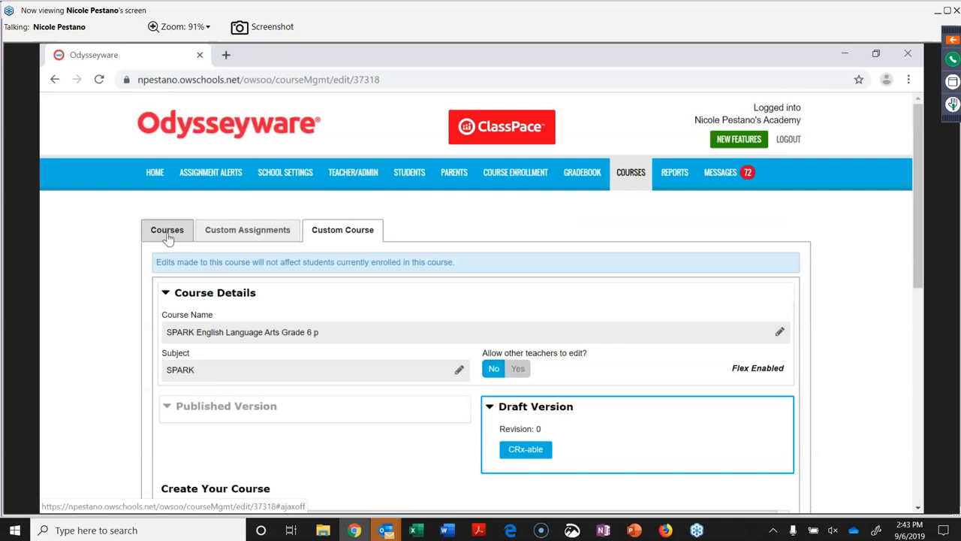
pyautogui.click(167, 232)
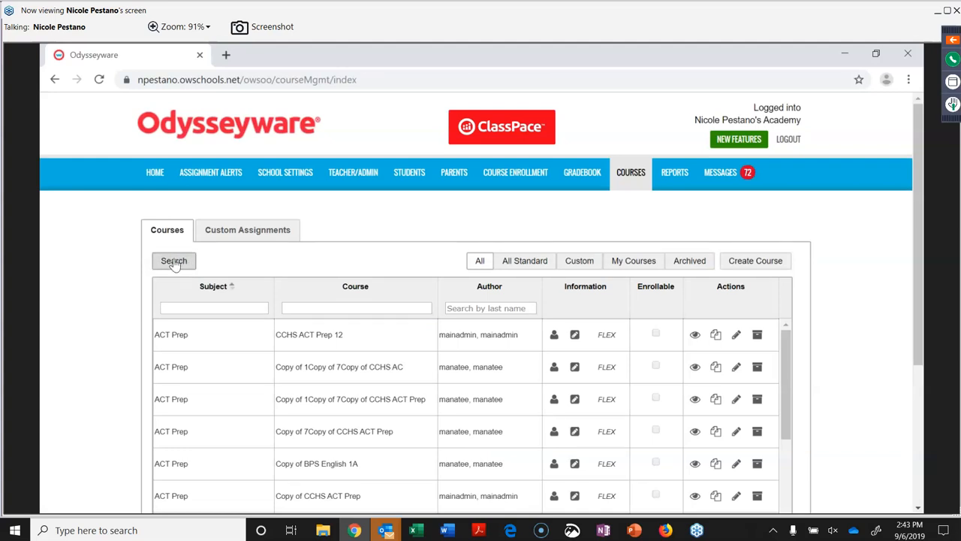
pyautogui.click(174, 262)
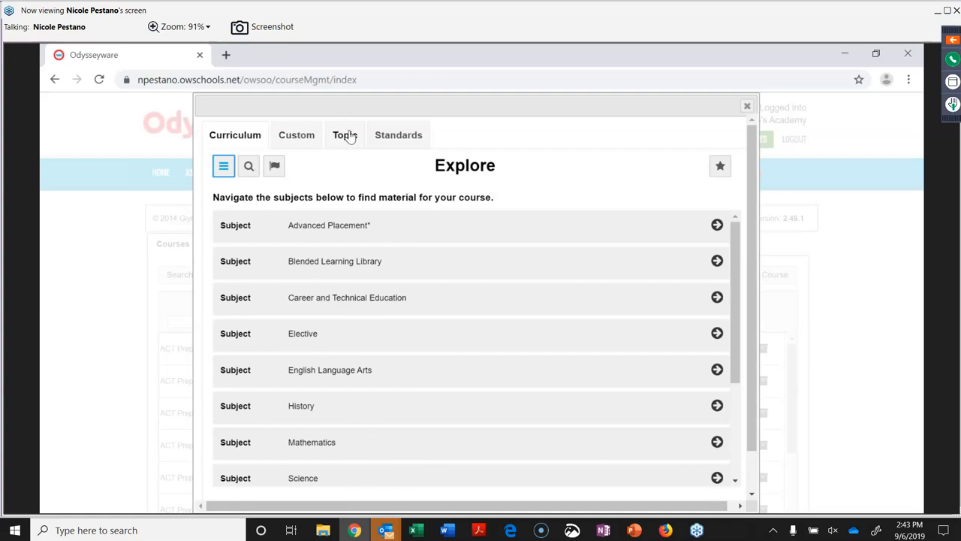
# Browse English Language Arts to English 1 (1001310) FL and flag its SHORT STORY unit.
pyautogui.click(393, 135)
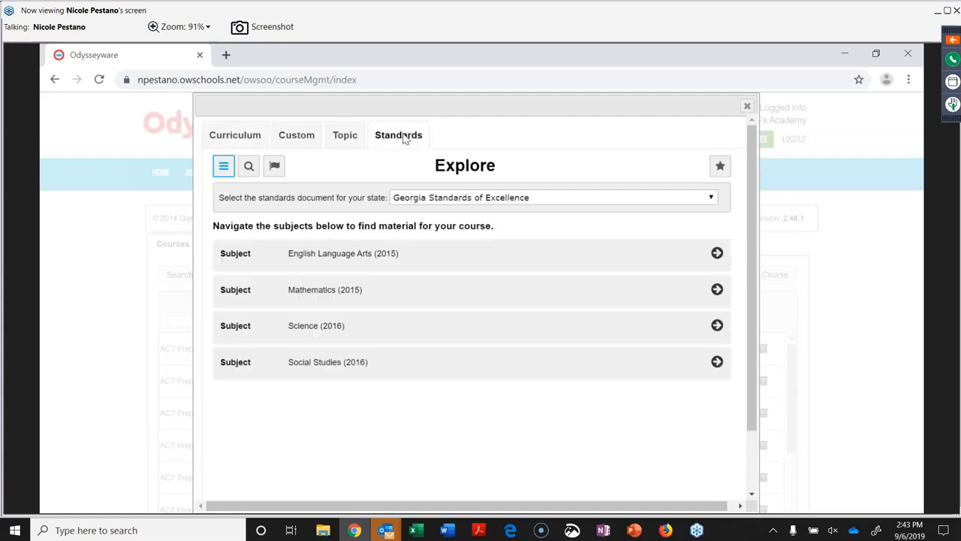
pyautogui.click(251, 135)
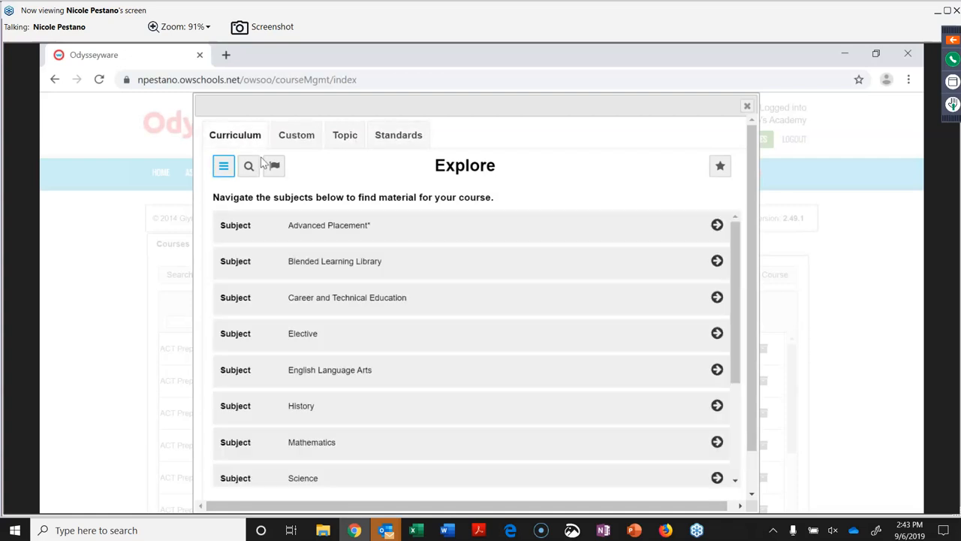
pyautogui.moveTo(366, 370); pyautogui.dragTo(715, 382)
pyautogui.click(715, 380)
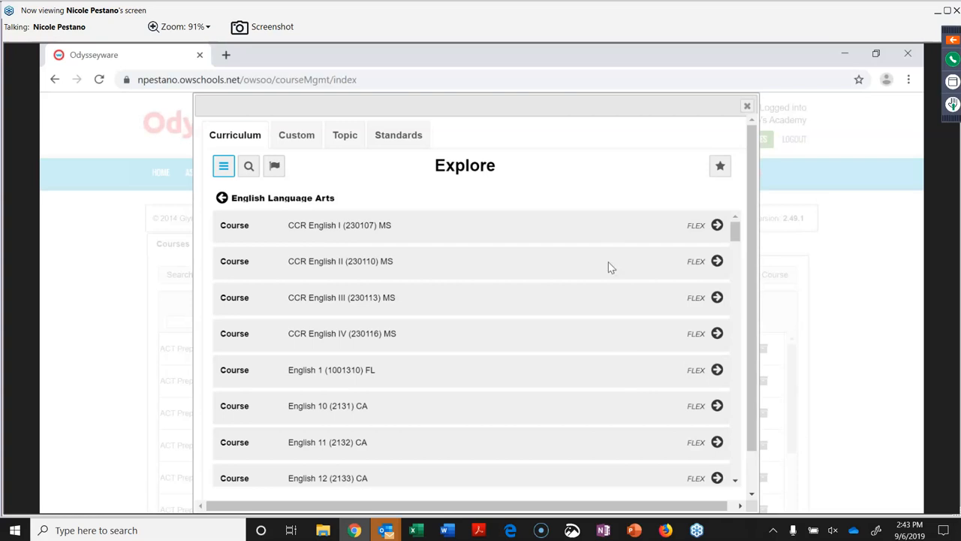
pyautogui.click(716, 372)
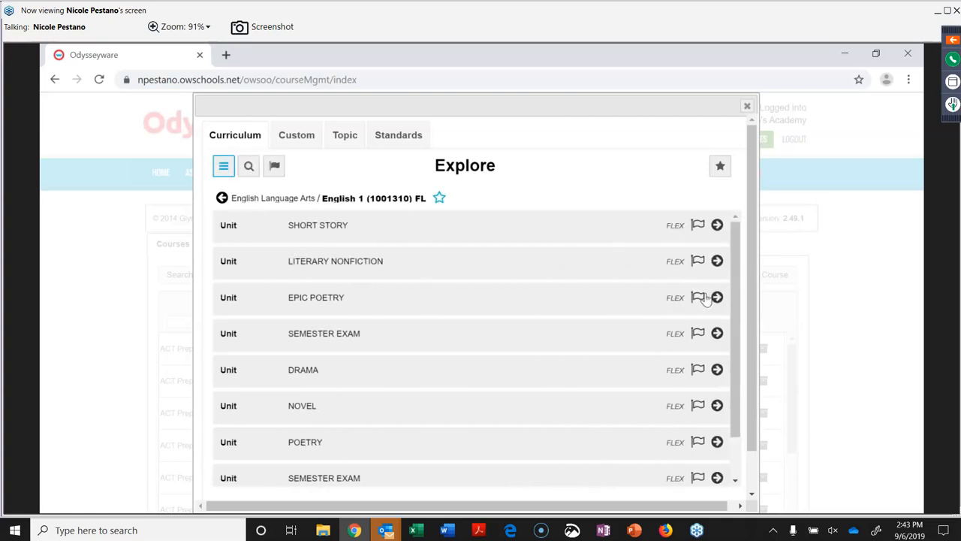
pyautogui.click(698, 226)
# Favourite English 1, jump to the saved RELATED RATES unit, then flag Calculus's GRAPHS AND LIMITS unit.
pyautogui.click(440, 199)
pyautogui.click(720, 166)
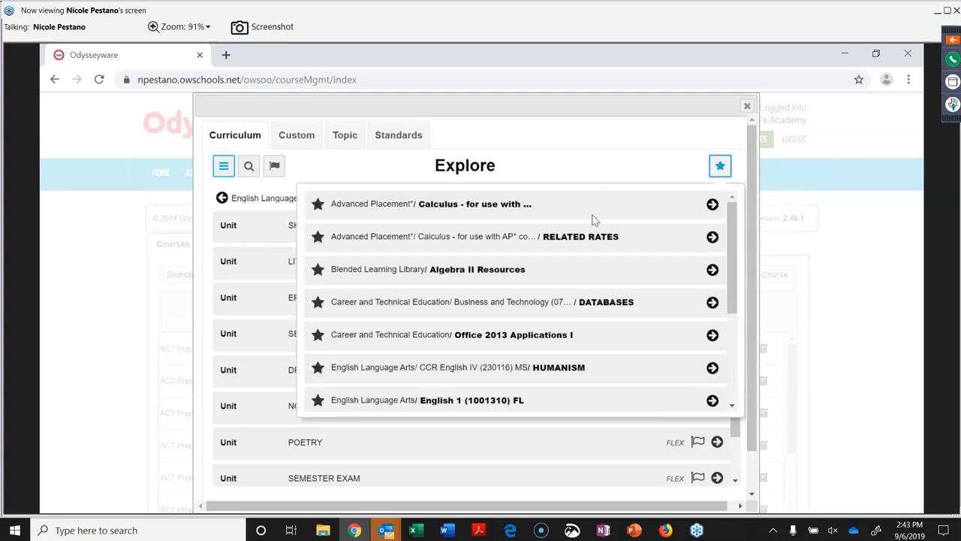
pyautogui.click(712, 237)
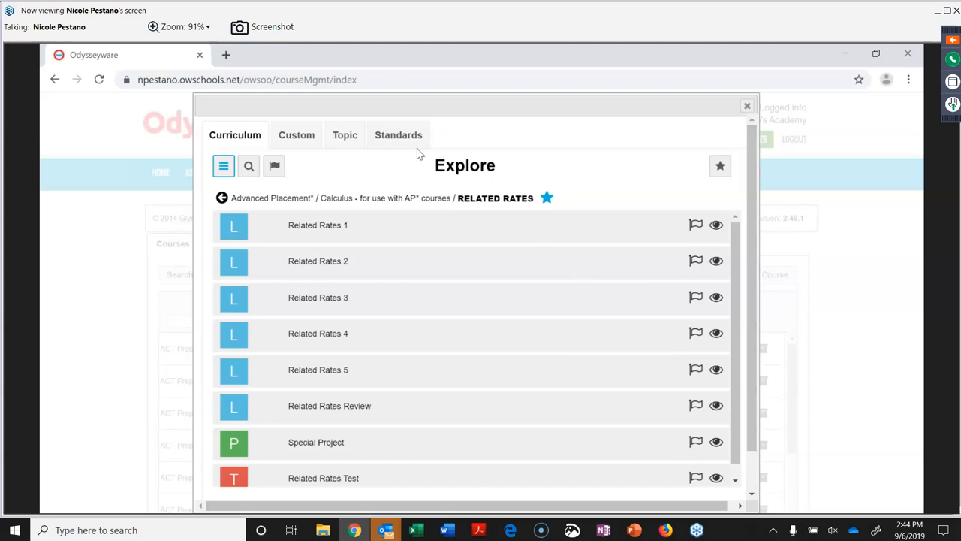
pyautogui.click(222, 199)
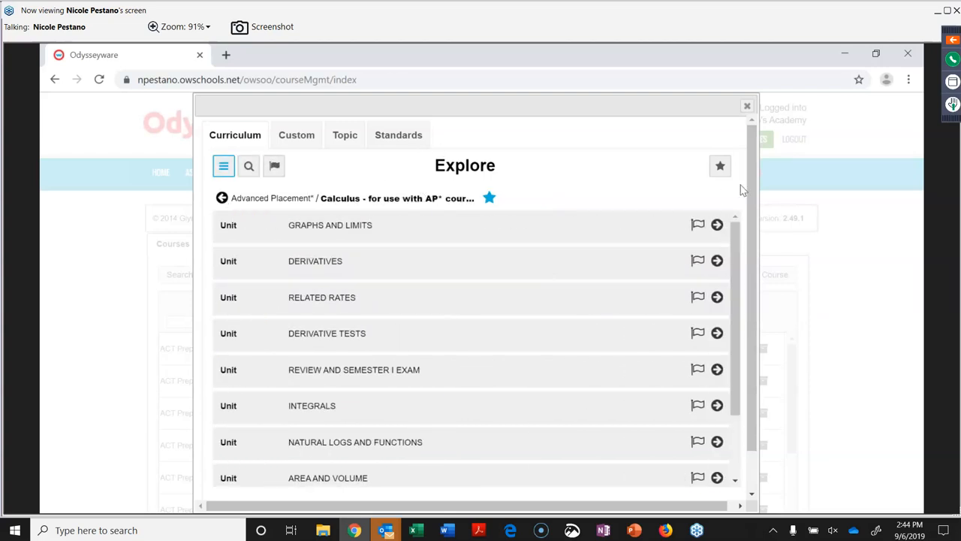
pyautogui.click(696, 223)
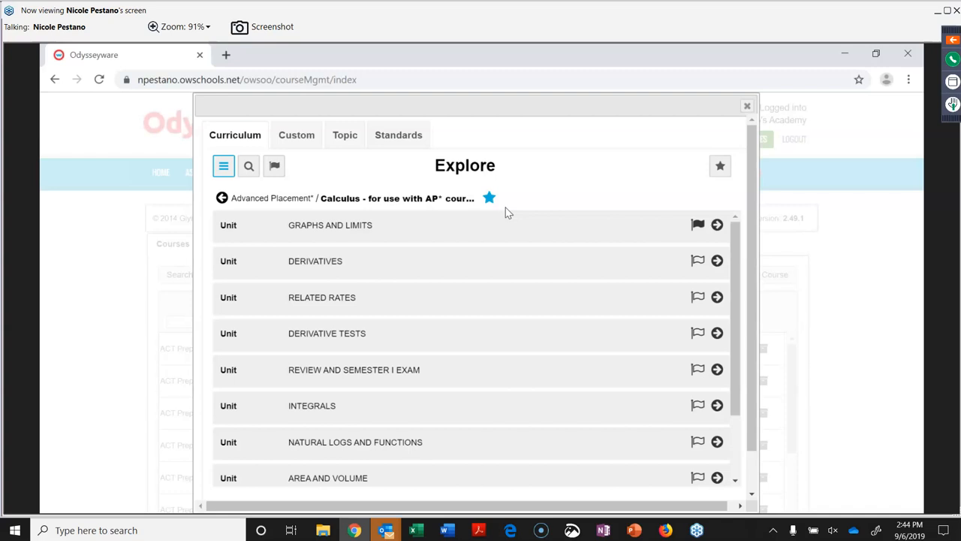
# Run a keyword search of the curriculum for fractions.
pyautogui.click(249, 168)
pyautogui.click(263, 209)
pyautogui.write('frsa')
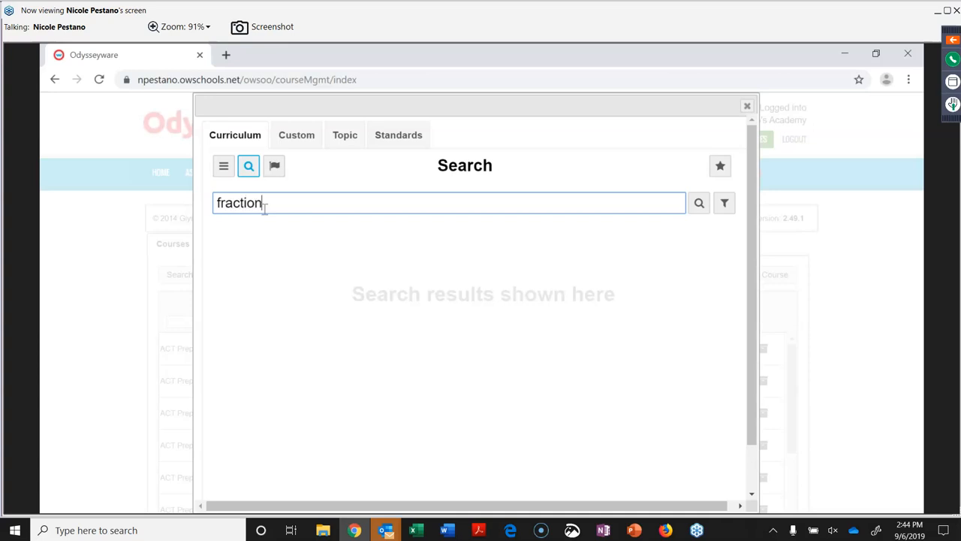
pyautogui.press('Return')
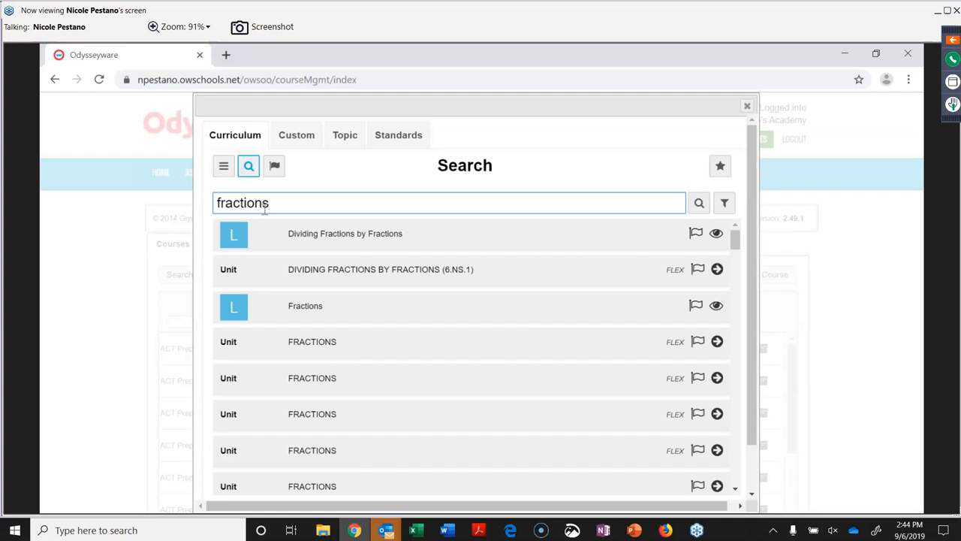
# Limit results to grade 5 English Language Arts and Mathematics lessons, then preview the first Fractions lesson.
pyautogui.click(724, 204)
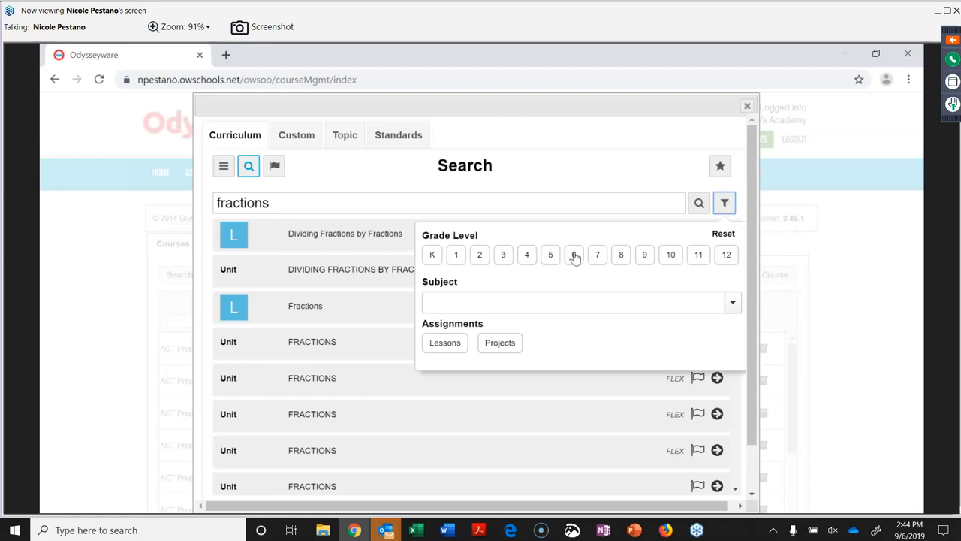
pyautogui.click(553, 257)
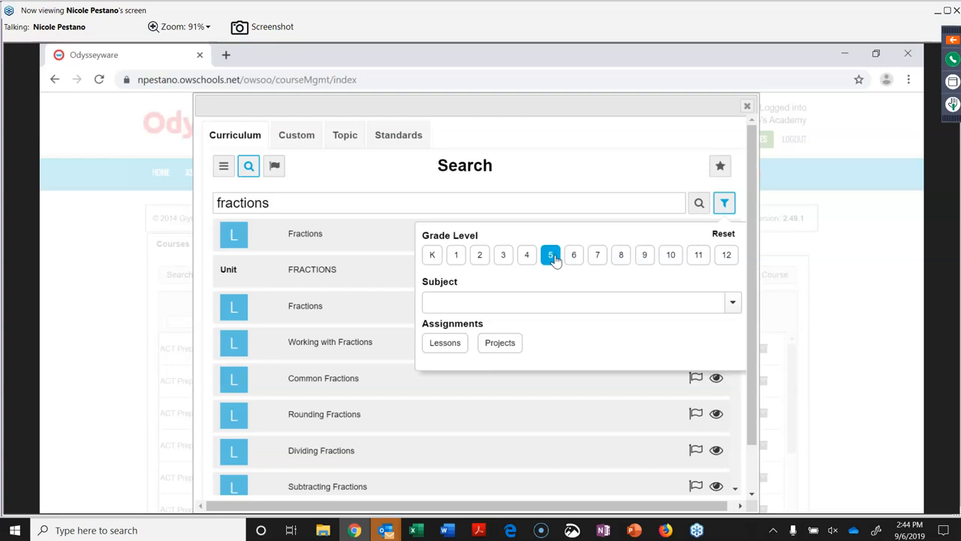
pyautogui.click(576, 303)
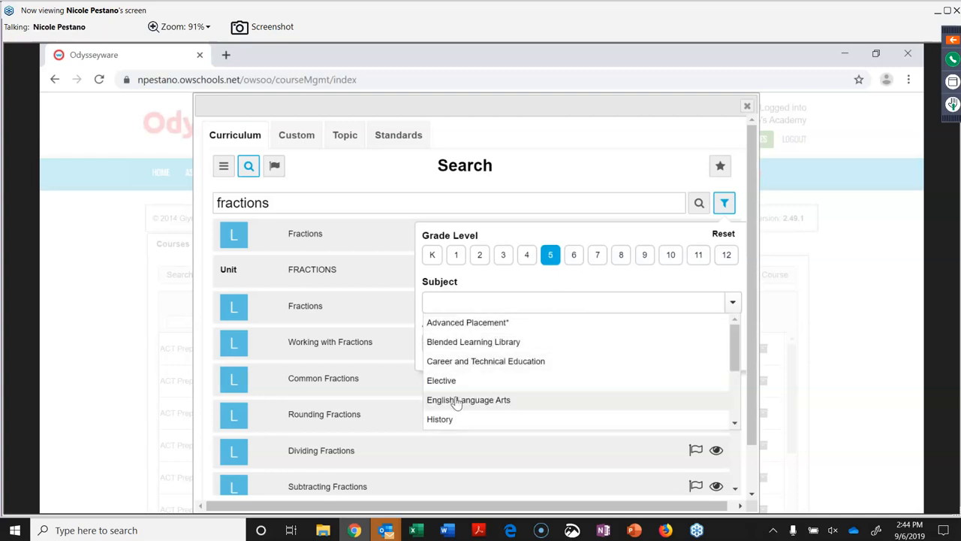
pyautogui.click(456, 401)
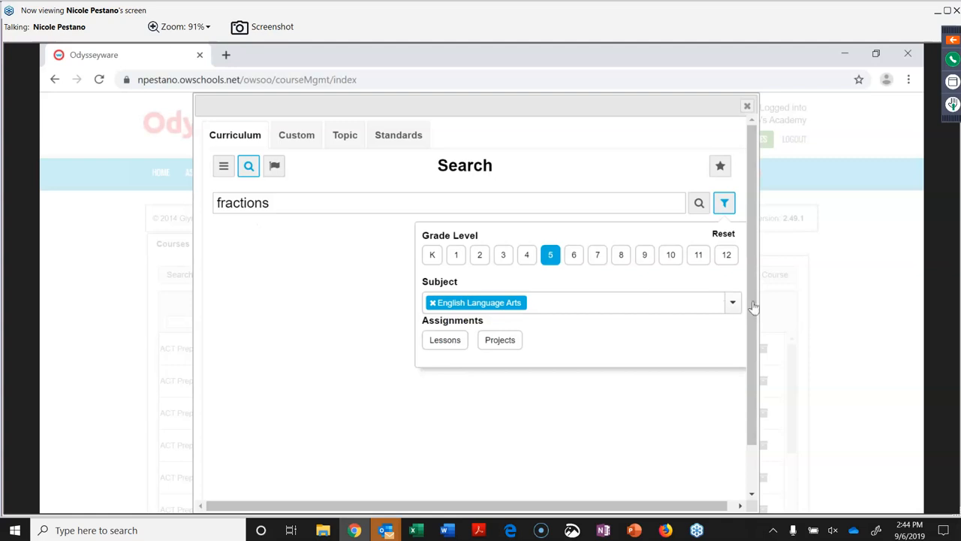
pyautogui.click(726, 304)
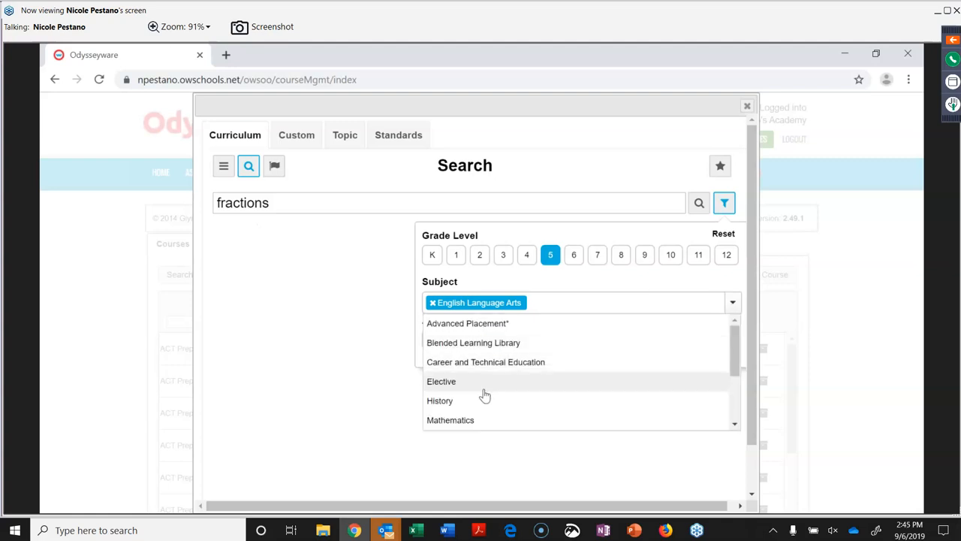
pyautogui.click(462, 424)
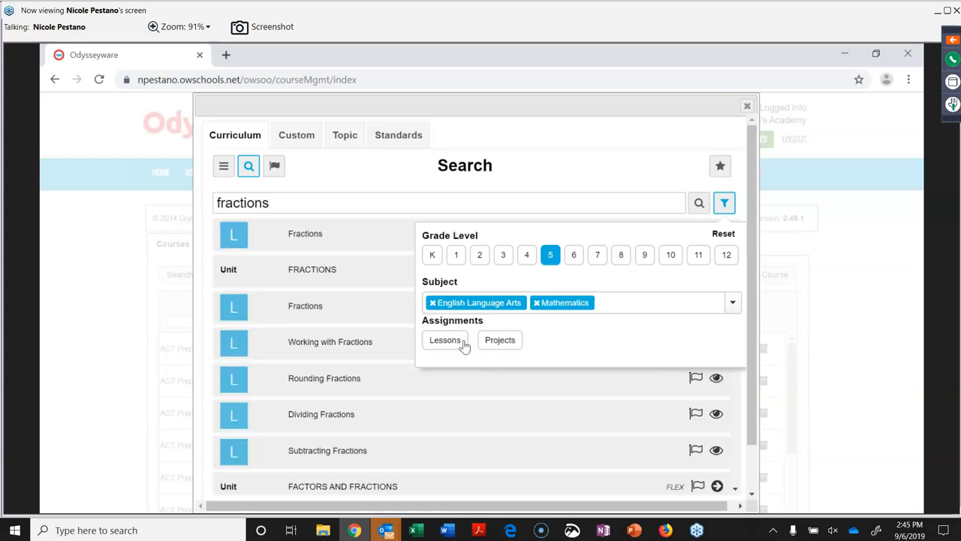
pyautogui.click(446, 341)
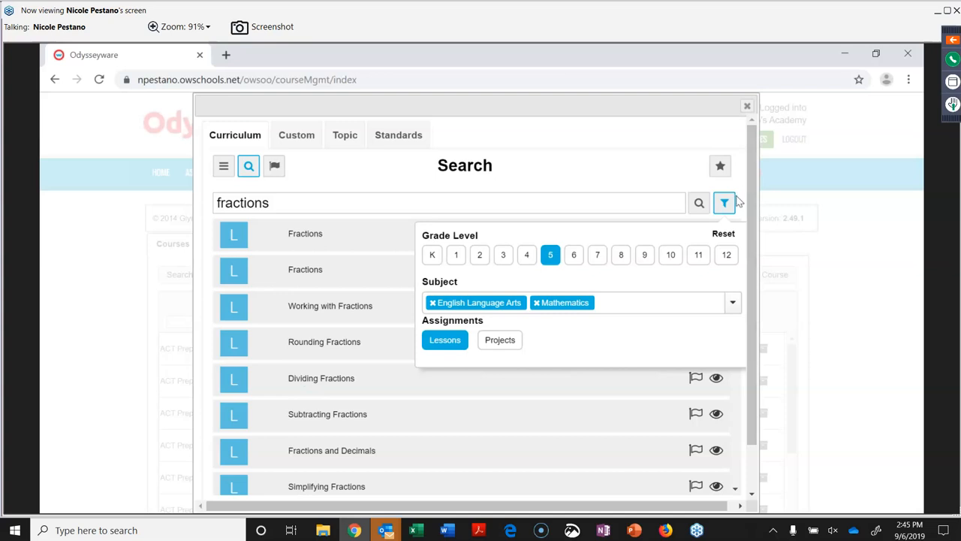
pyautogui.click(725, 204)
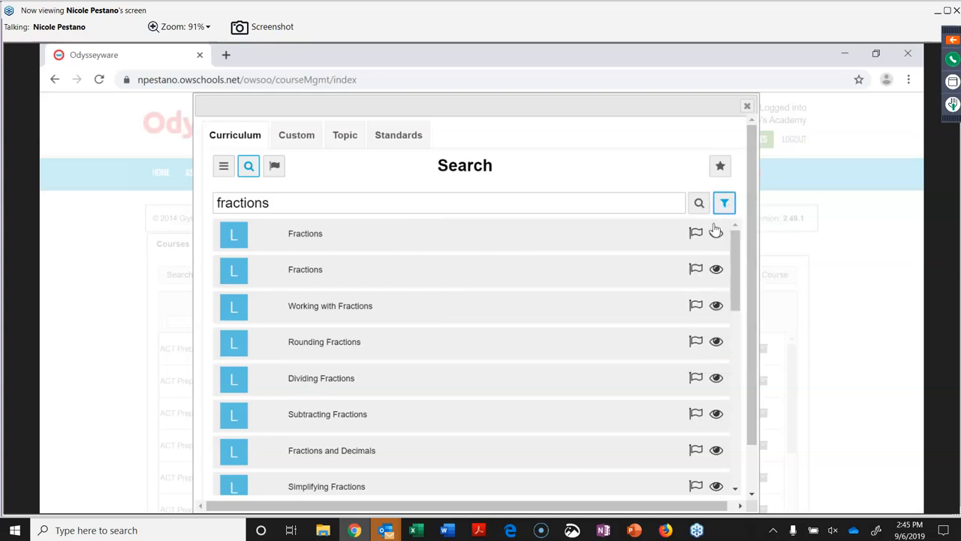
pyautogui.click(717, 236)
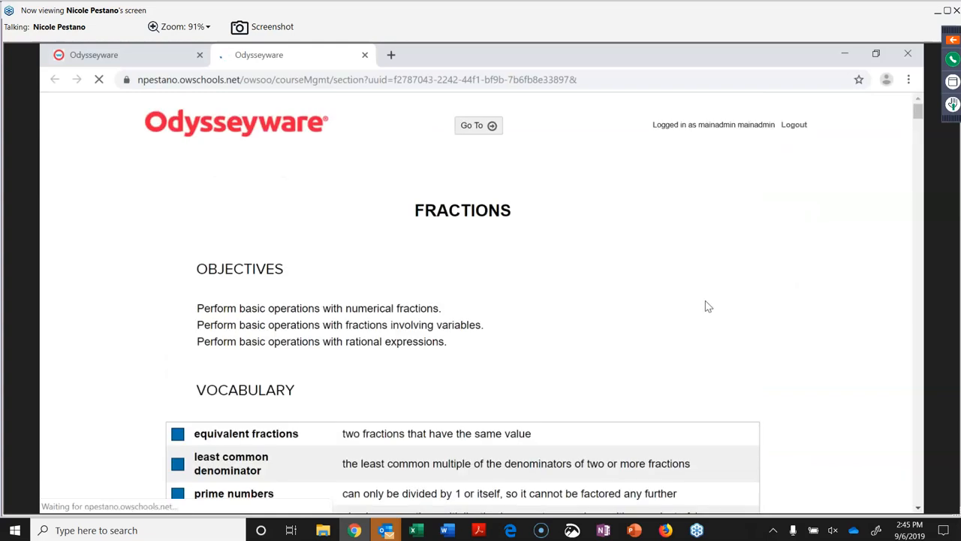
# Scroll the Fractions lesson preview, then close it and the curriculum Search window.
pyautogui.scroll(-20, 705, 306)
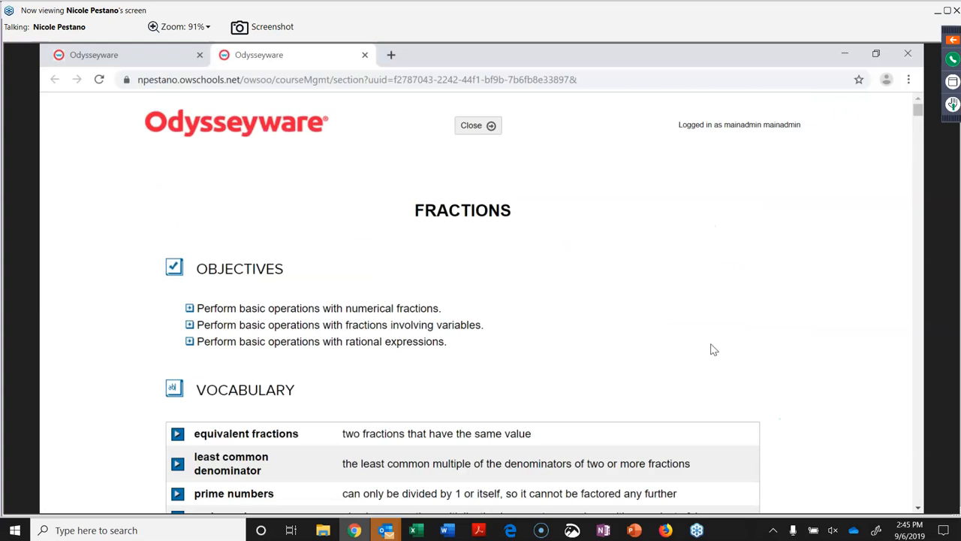
pyautogui.click(480, 135)
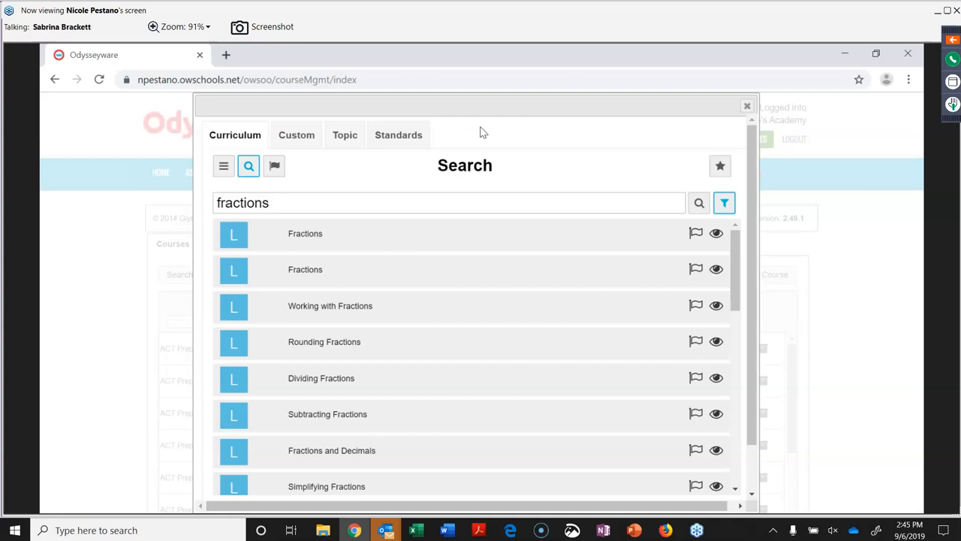
pyautogui.click(749, 107)
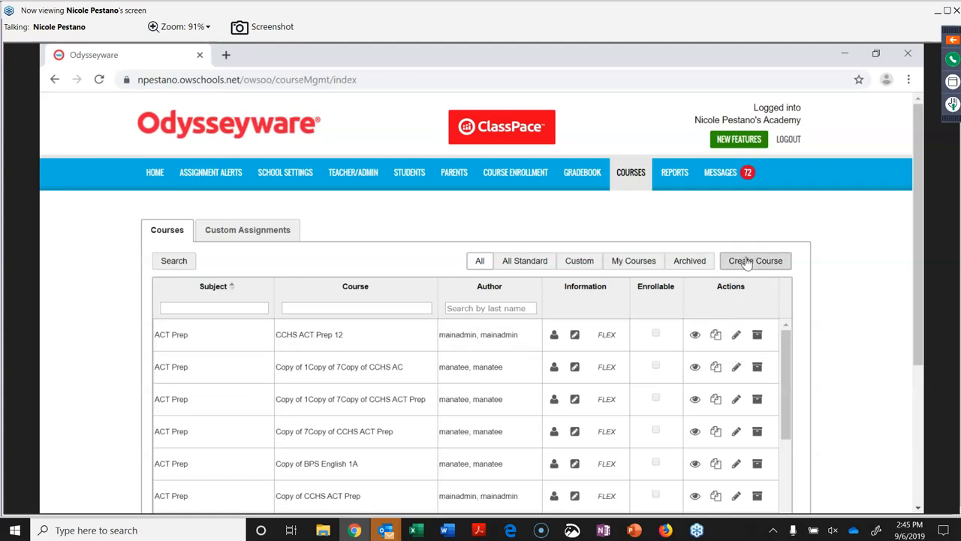
# Copy CCHS ACT Prep 12, making the name unique as 'Copy of CCHS ACT Prep 12 7'.
pyautogui.click(716, 335)
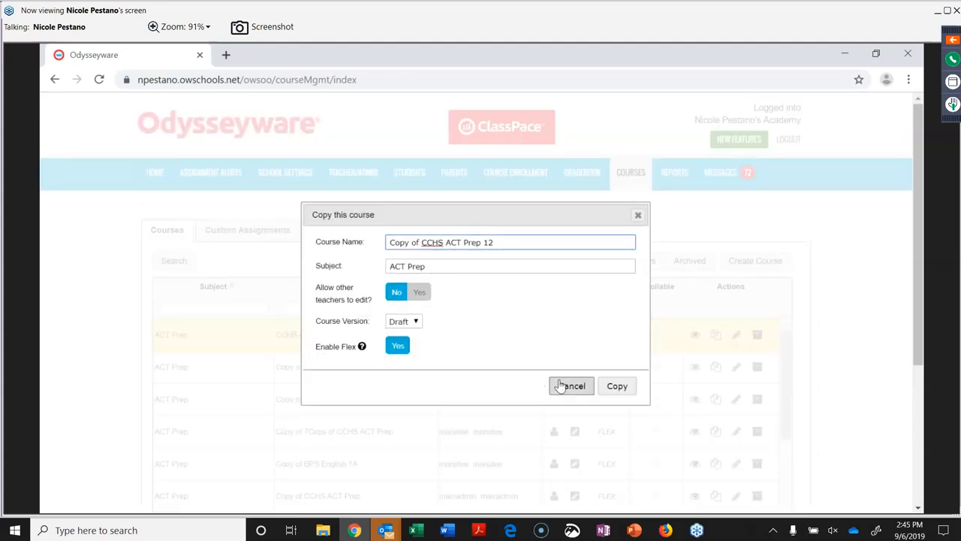
pyautogui.click(617, 387)
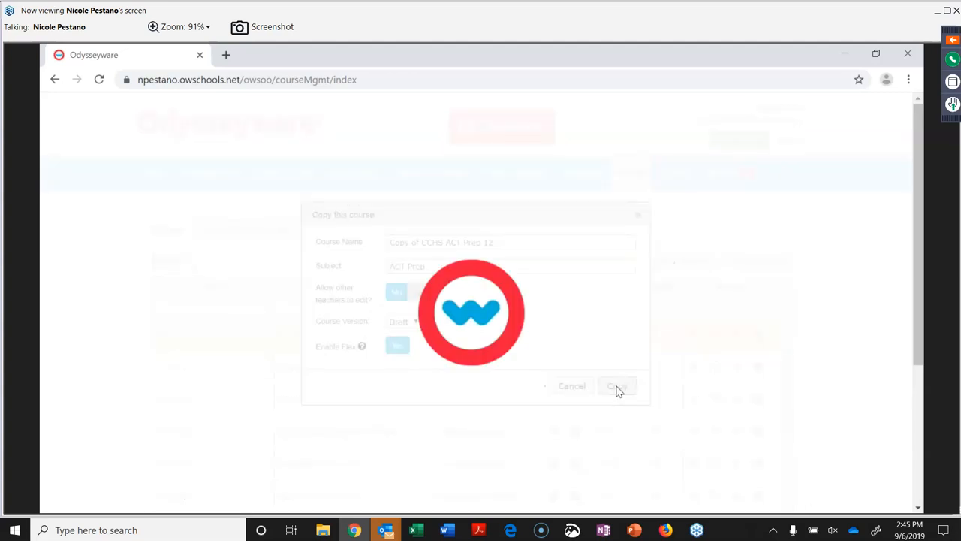
pyautogui.click(504, 274)
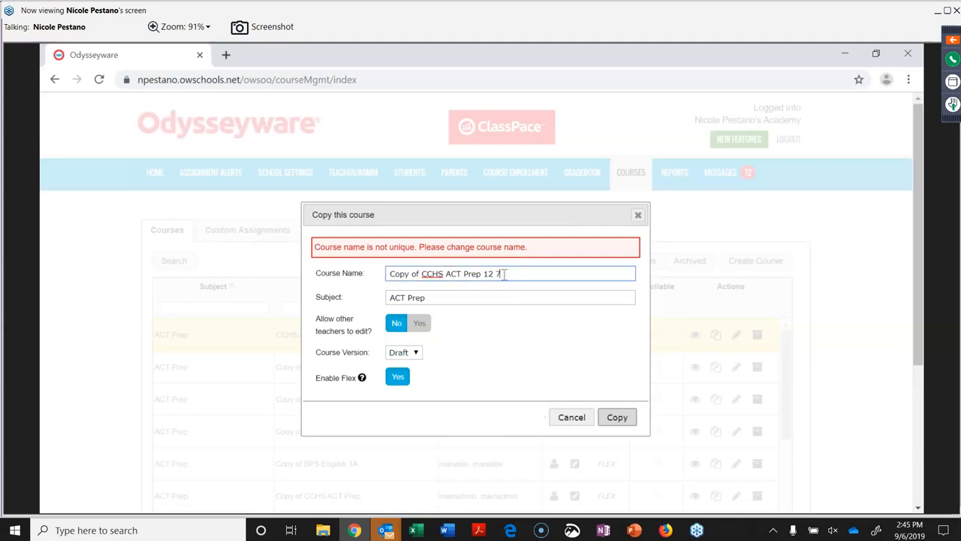
pyautogui.click(620, 418)
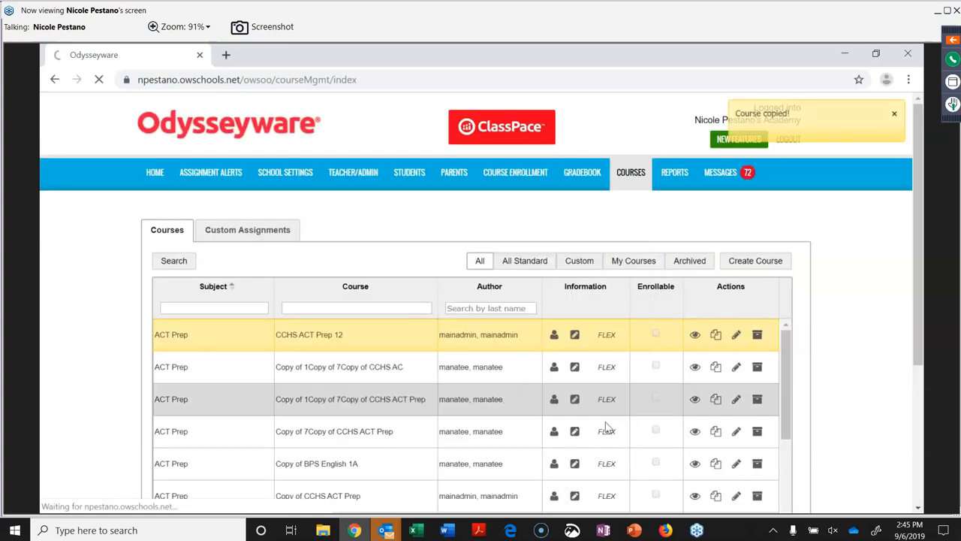
# Drag the WEATHER unit below both AMERICAN ROMANTICISM units.
pyautogui.scroll(-7, 555, 331)
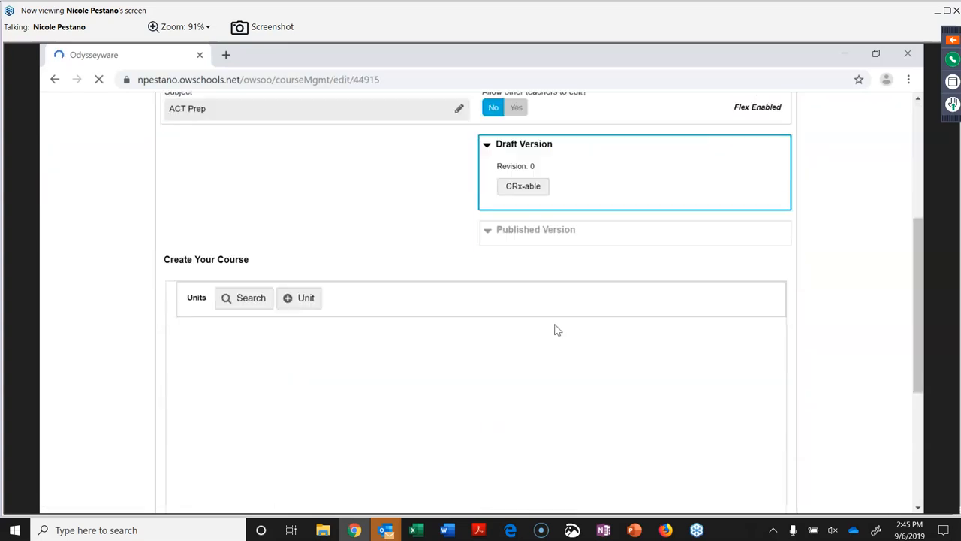
pyautogui.scroll(5, 556, 329)
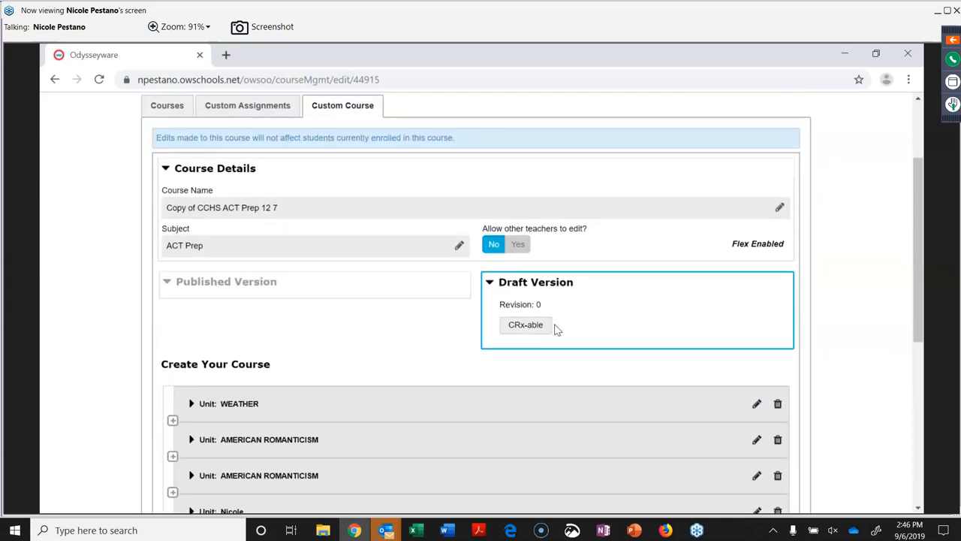
pyautogui.scroll(-1, 555, 327)
pyautogui.scroll(-1, 554, 324)
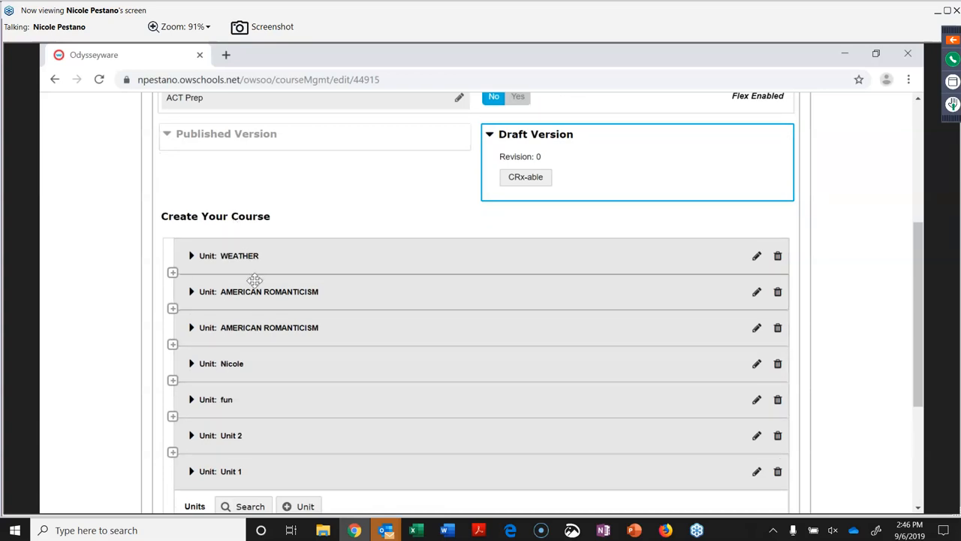
pyautogui.scroll(-2, 300, 225)
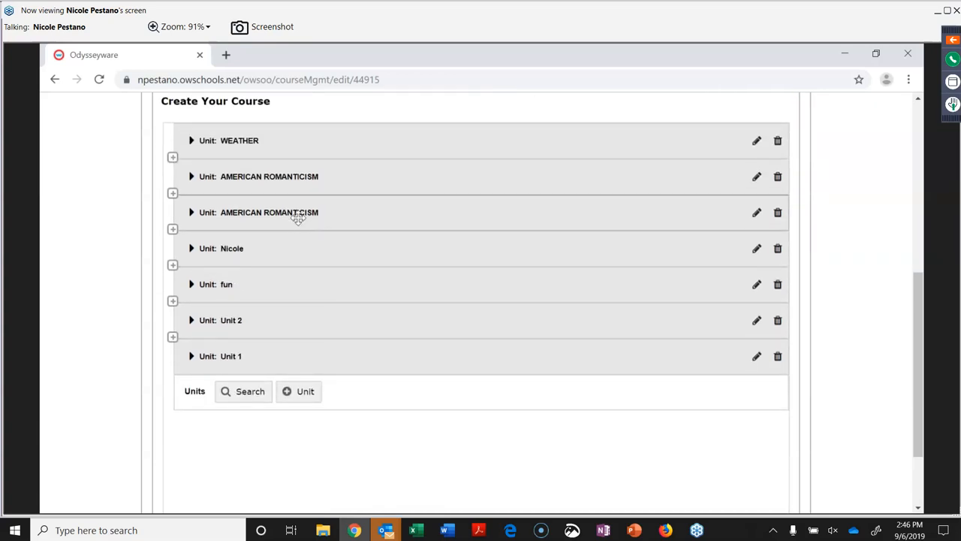
pyautogui.moveTo(274, 146); pyautogui.dragTo(263, 214)
pyautogui.moveTo(297, 148); pyautogui.dragTo(305, 238)
pyautogui.scroll(-3, 306, 239)
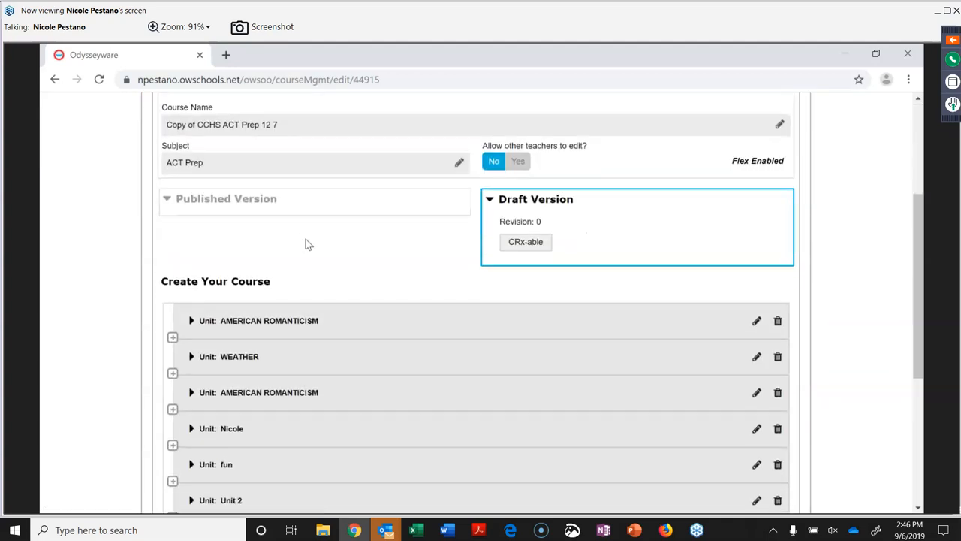
# Mark the draft version CRx-able and move AMERICAN ROMANTICISM below the WEATHER unit.
pyautogui.click(525, 241)
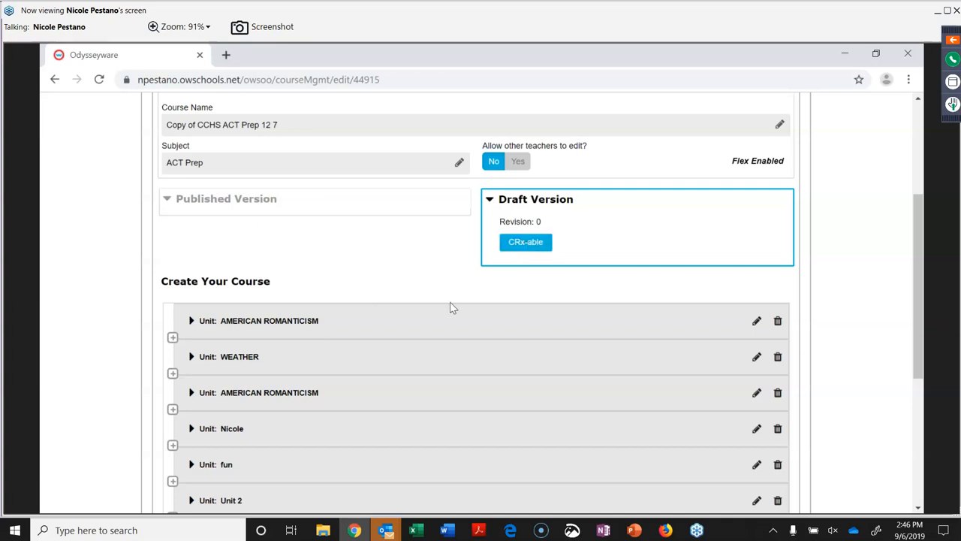
pyautogui.scroll(-1, 383, 261)
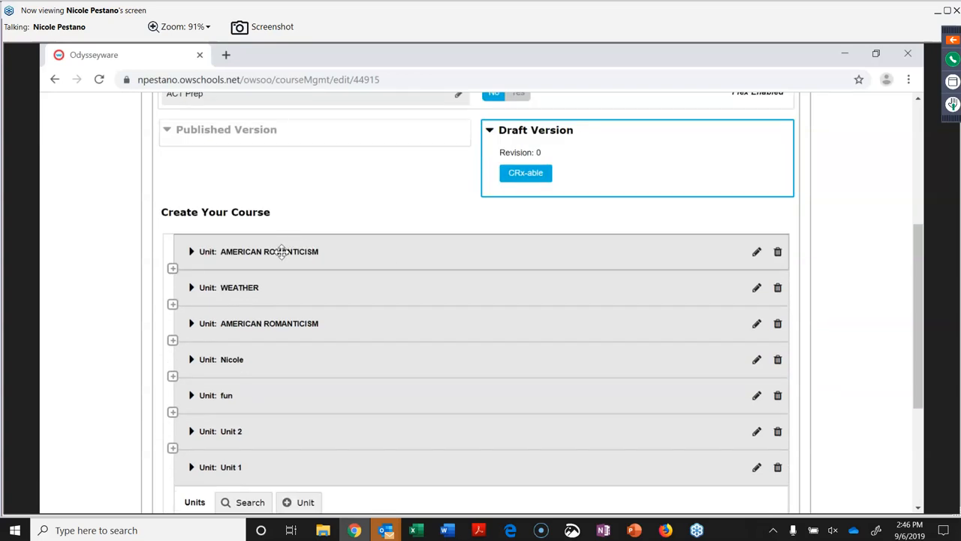
pyautogui.moveTo(280, 252); pyautogui.dragTo(336, 287)
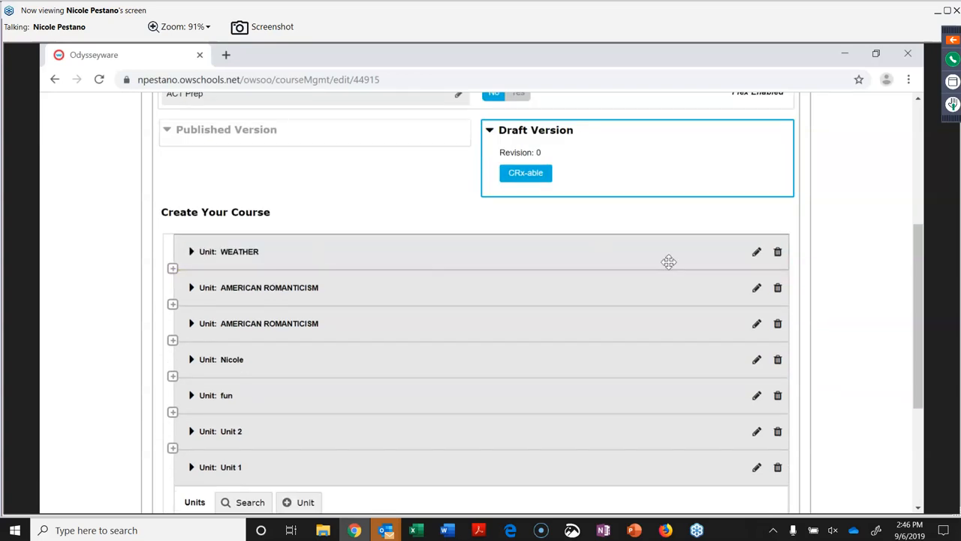
# Delete the WEATHER unit and search the curriculum for content to insert after the first unit.
pyautogui.click(777, 251)
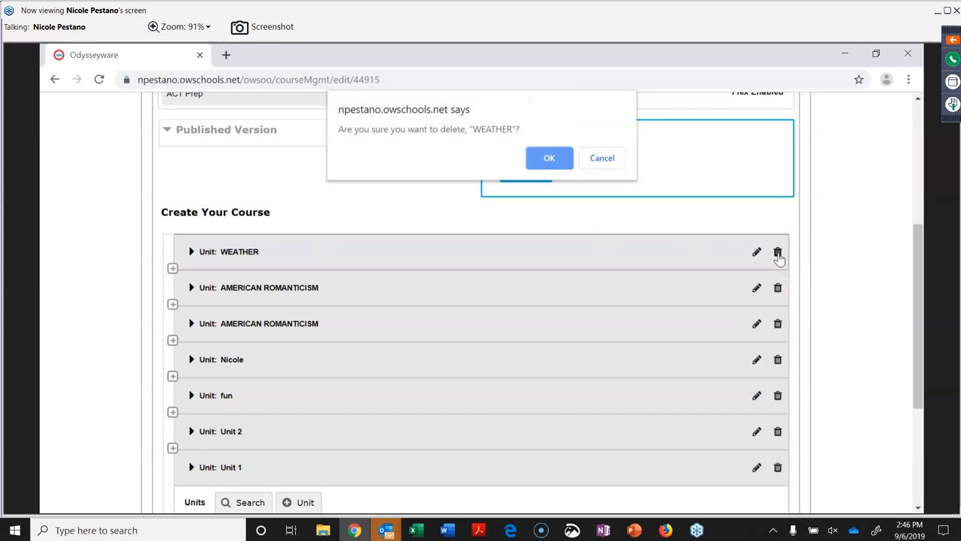
pyautogui.click(550, 159)
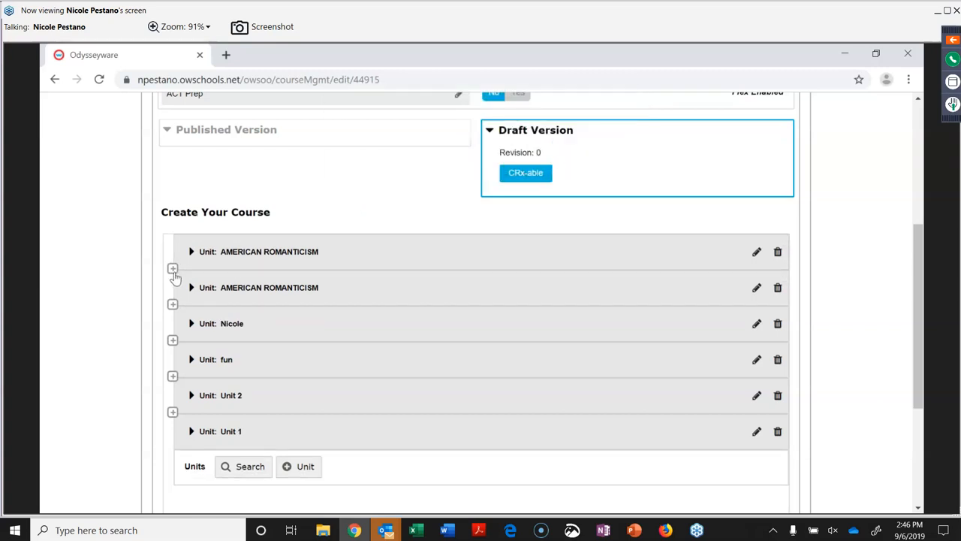
pyautogui.click(173, 268)
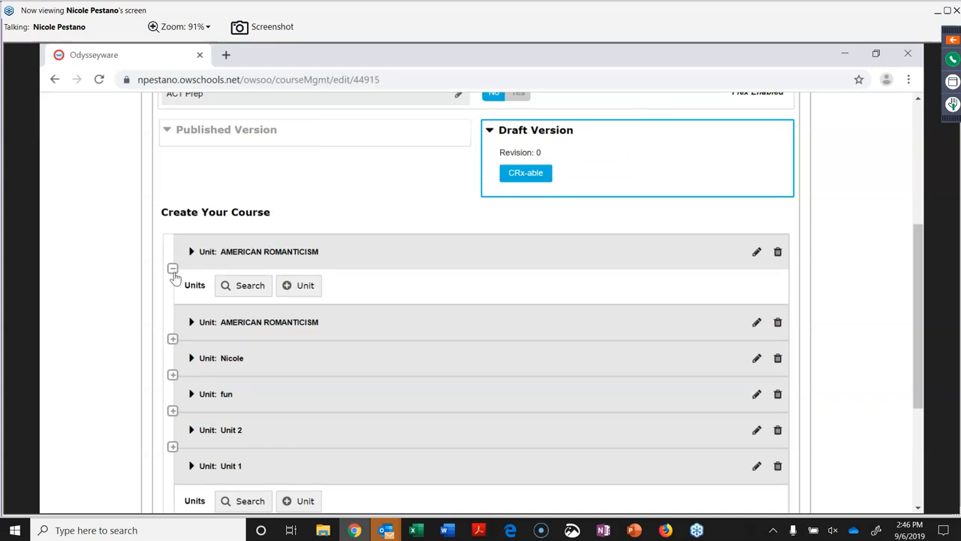
pyautogui.click(250, 290)
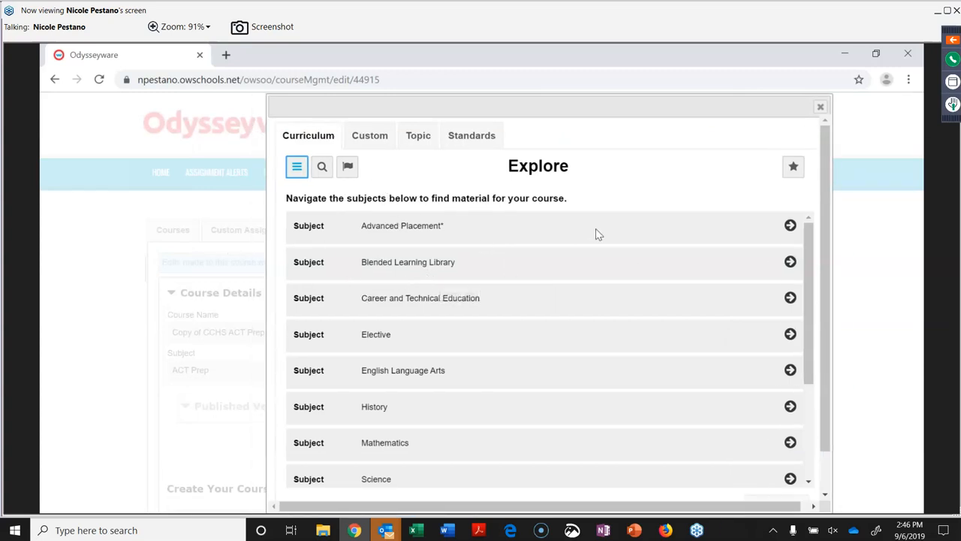
# Filter the curriculum to flagged items and add the CAREERS AND INCOME unit to the course.
pyautogui.click(350, 178)
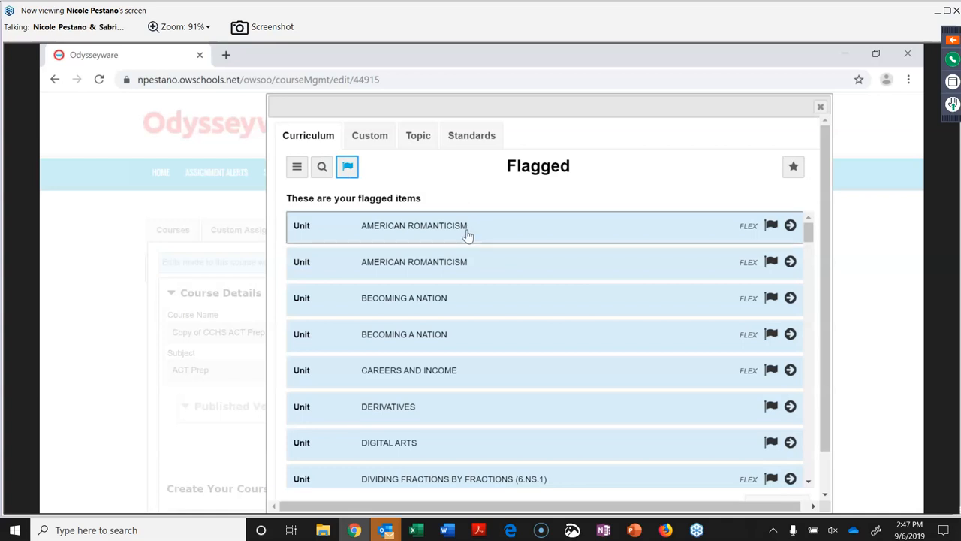
pyautogui.moveTo(823, 268); pyautogui.dragTo(831, 473)
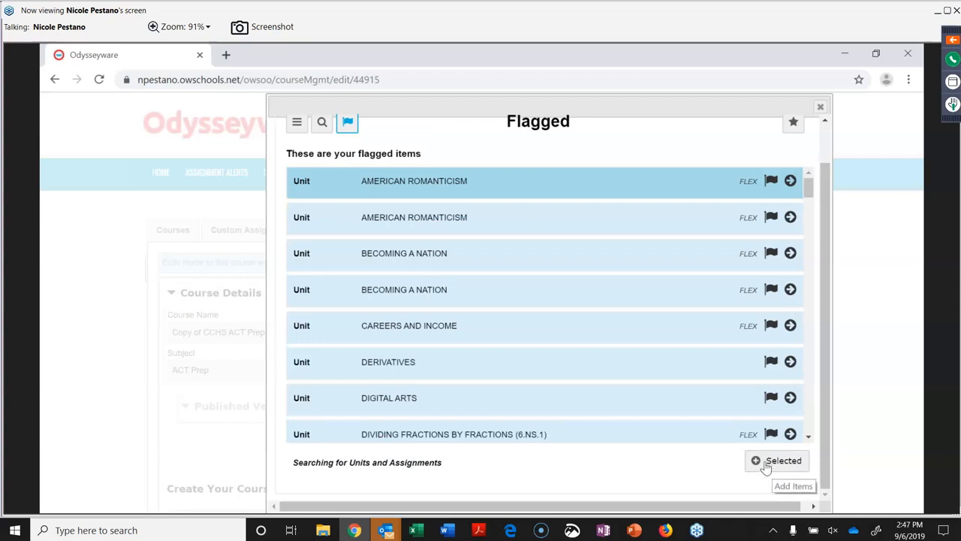
pyautogui.click(654, 338)
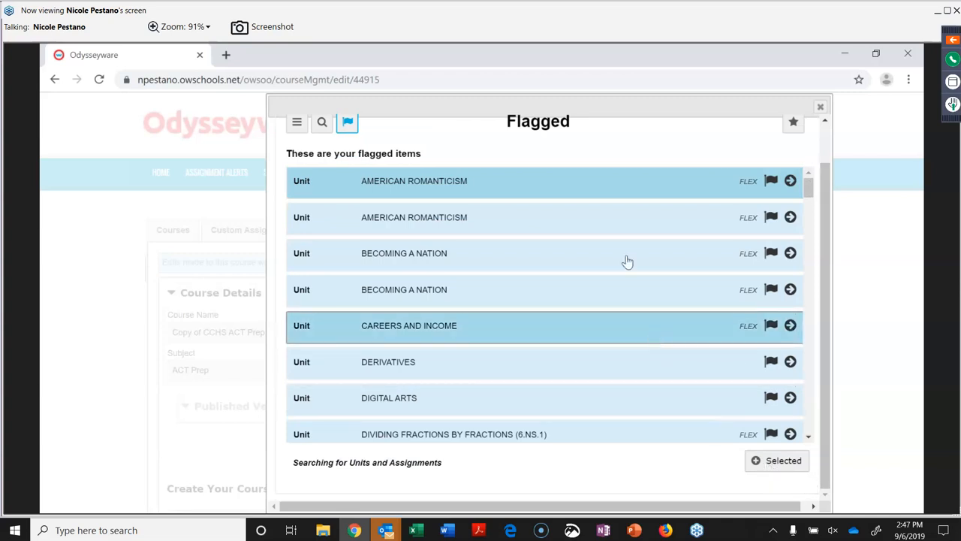
pyautogui.click(776, 458)
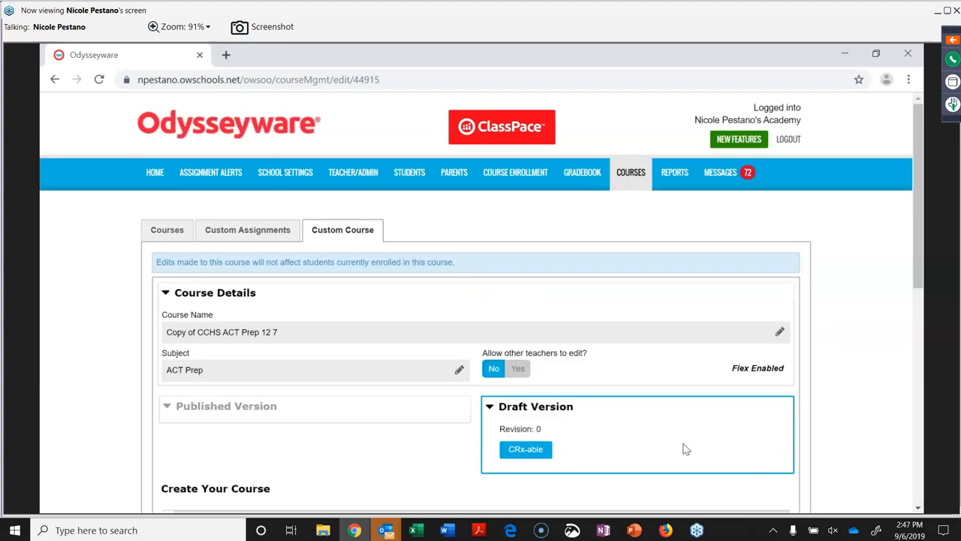
# Delete the first AMERICAN ROMANTICISM unit from the course.
pyautogui.scroll(-3, 652, 474)
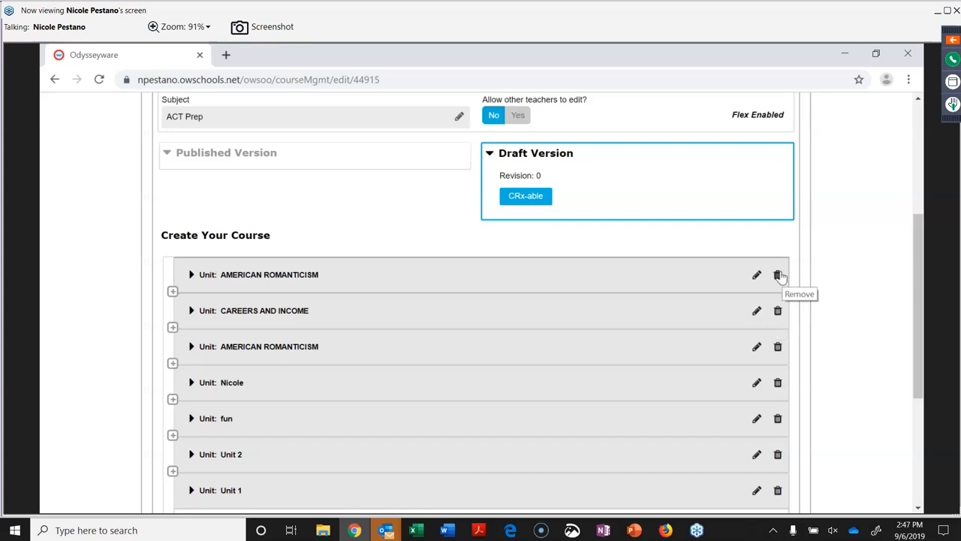
pyautogui.click(777, 274)
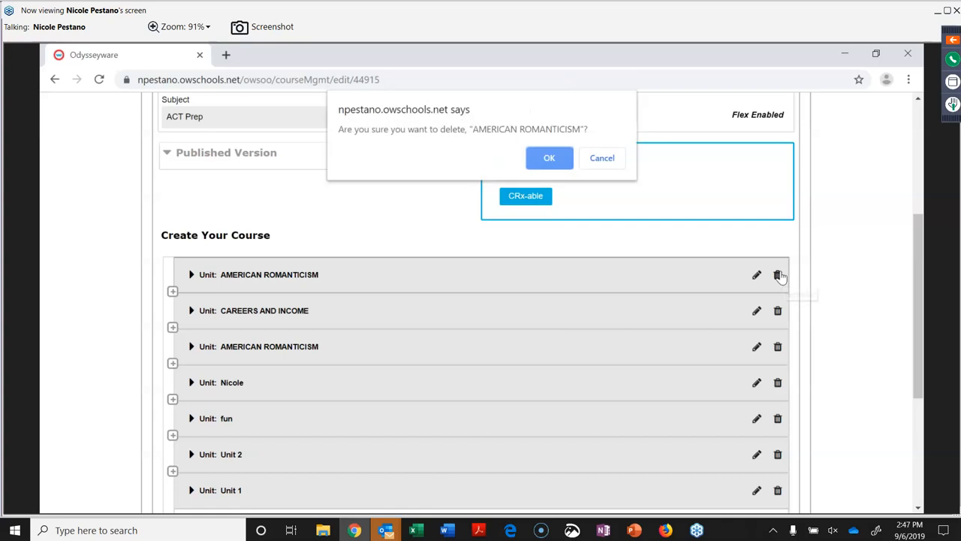
pyautogui.click(549, 158)
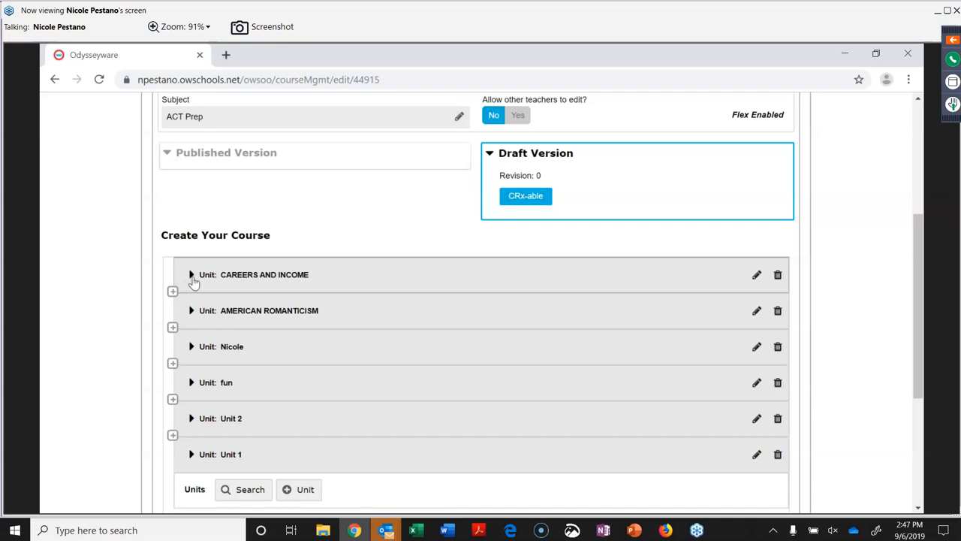
# Expand CAREERS AND INCOME and bring up the add-assignment choices after Exploring Career Options.
pyautogui.click(192, 275)
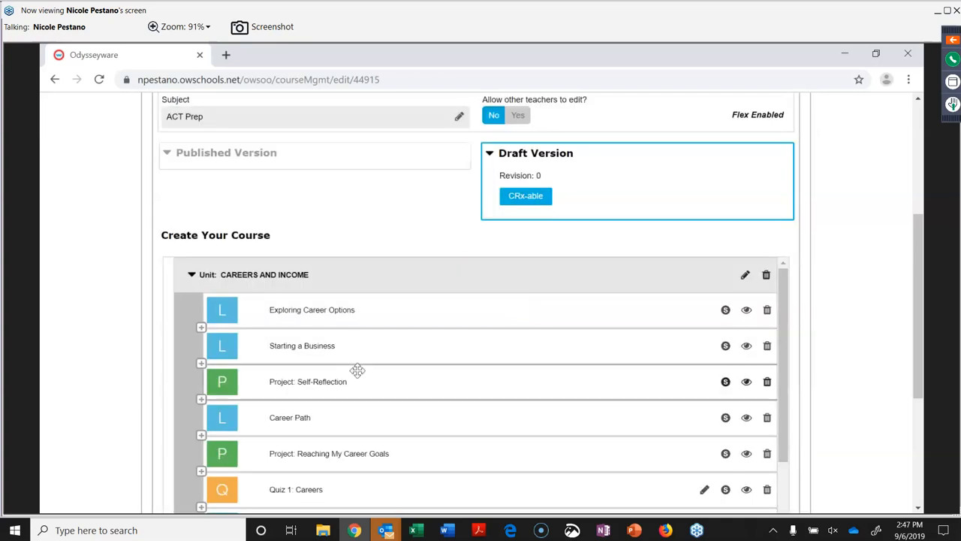
pyautogui.scroll(-1, 349, 314)
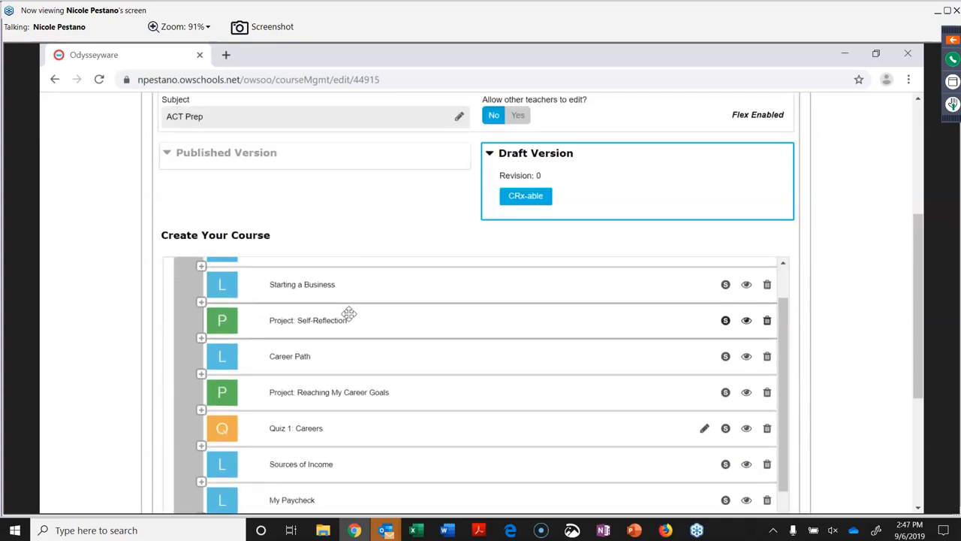
pyautogui.scroll(1, 349, 313)
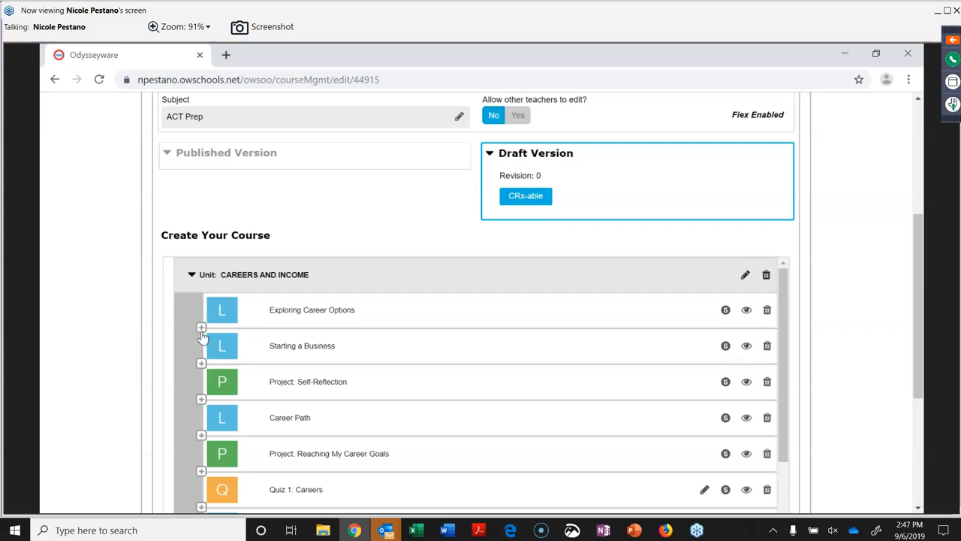
pyautogui.click(201, 328)
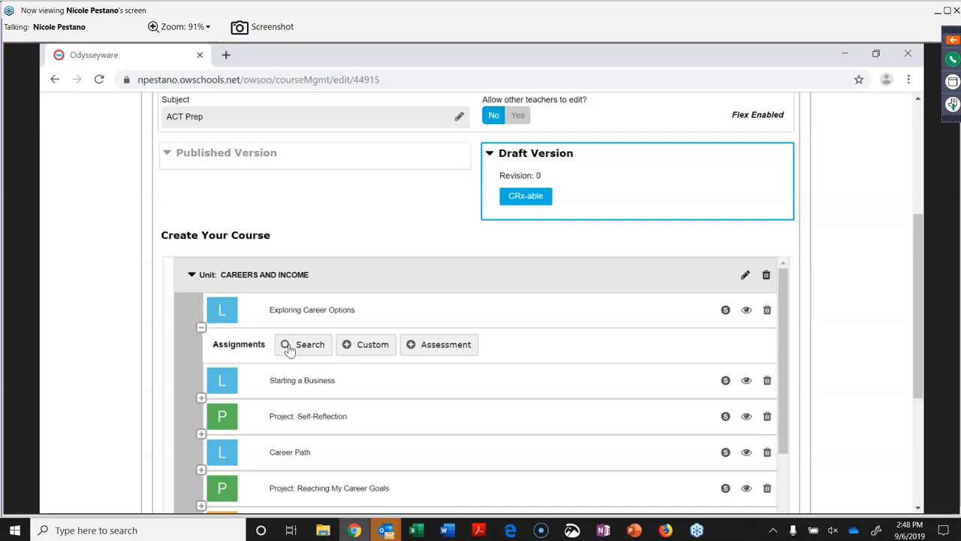
# Create a custom lesson titled 4 and open its content editor.
pyautogui.click(366, 347)
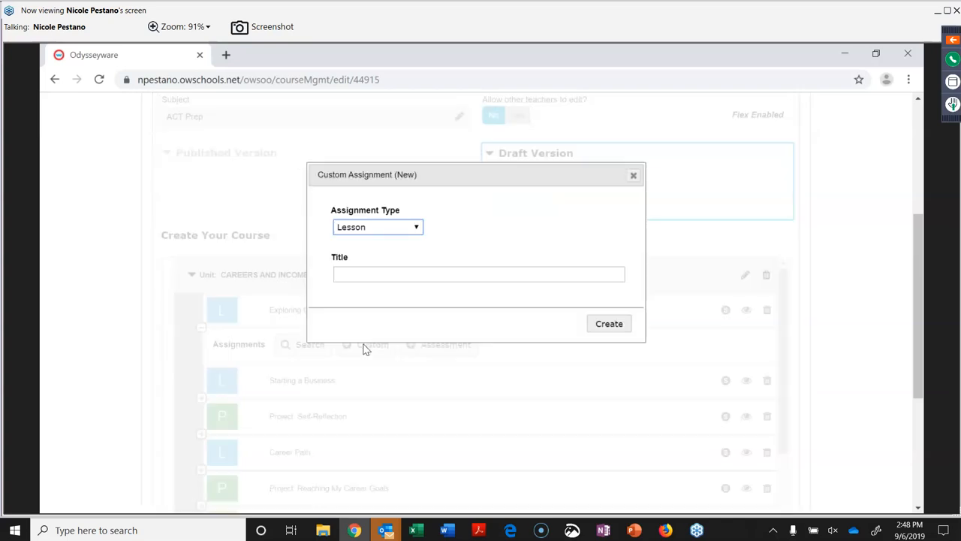
pyautogui.click(387, 274)
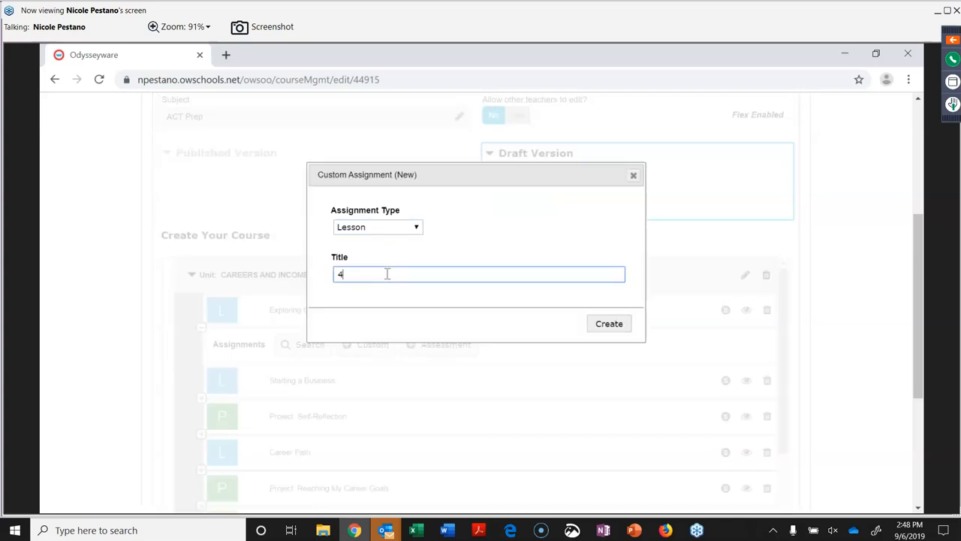
pyautogui.click(606, 329)
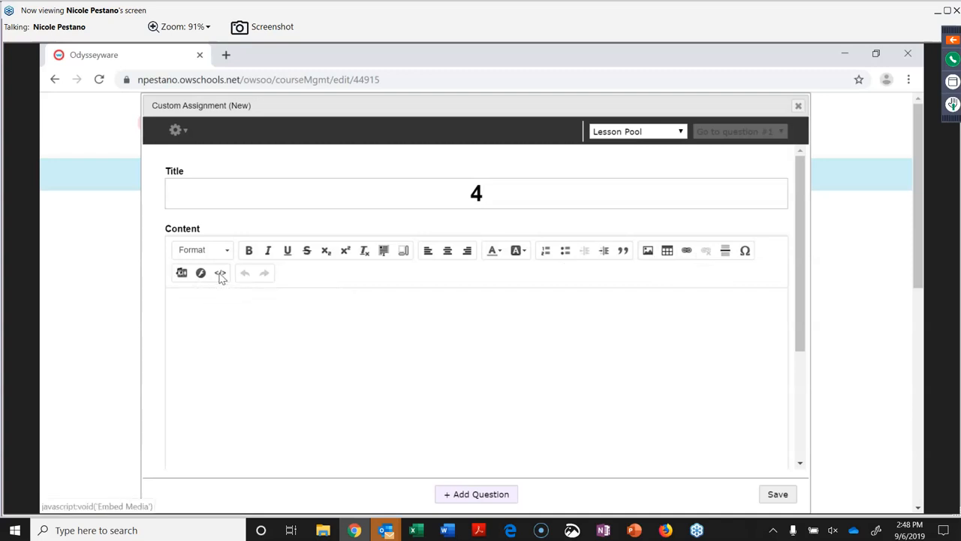
# Try the Embed Media, Flash and Add Question options, then close the editor without saving.
pyautogui.click(220, 274)
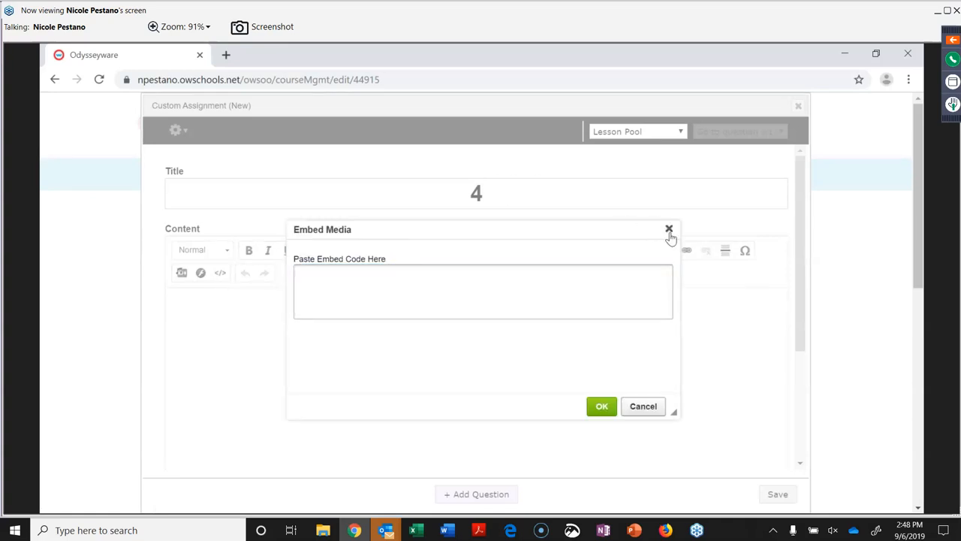
pyautogui.click(669, 230)
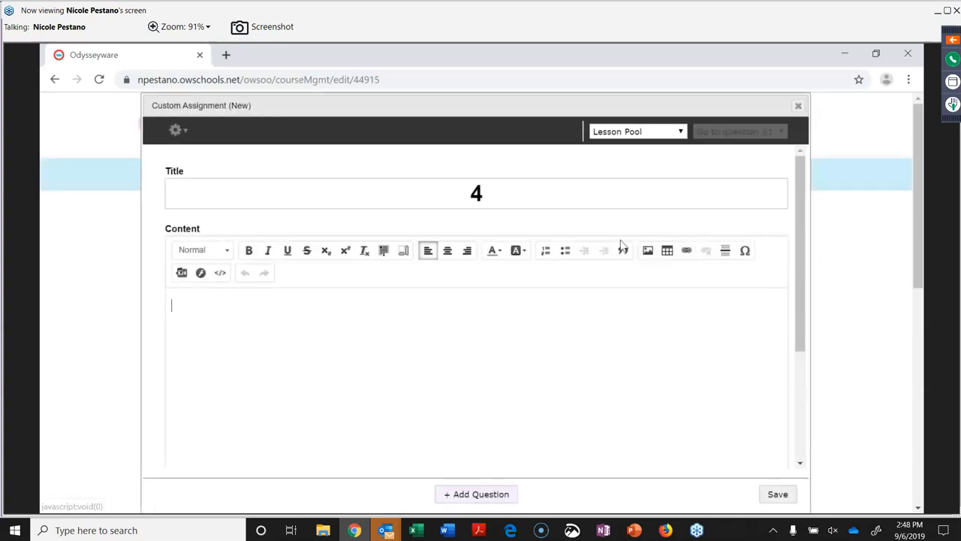
pyautogui.click(201, 274)
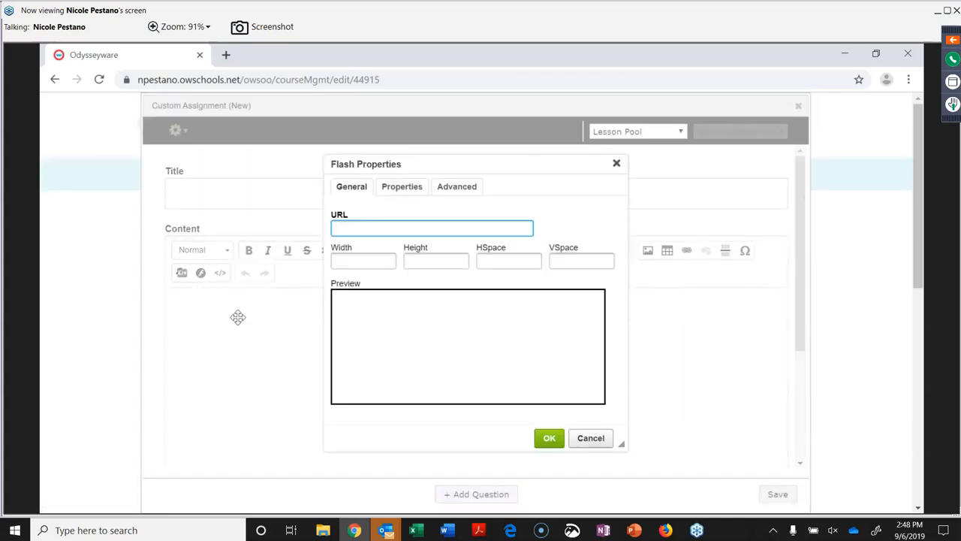
pyautogui.click(616, 165)
pyautogui.scroll(-3, 550, 391)
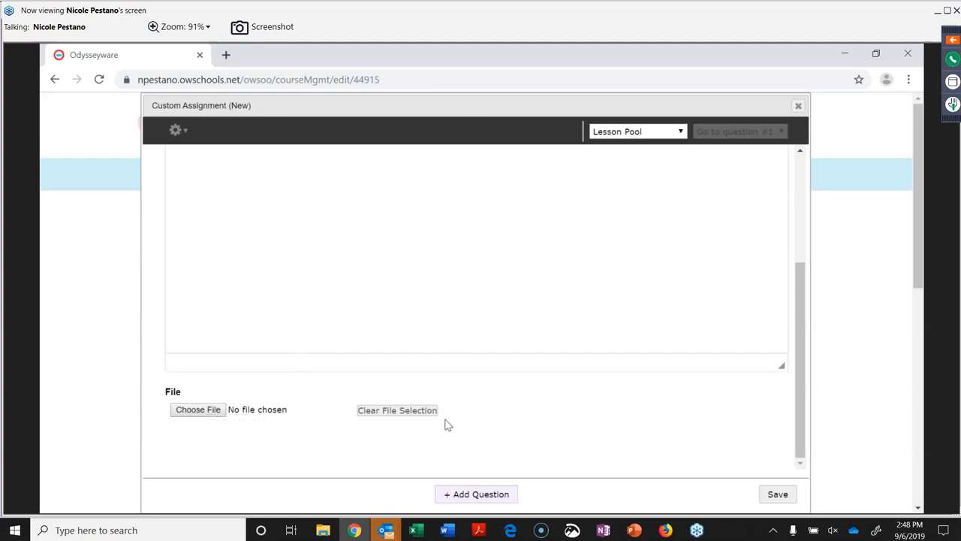
pyautogui.click(464, 496)
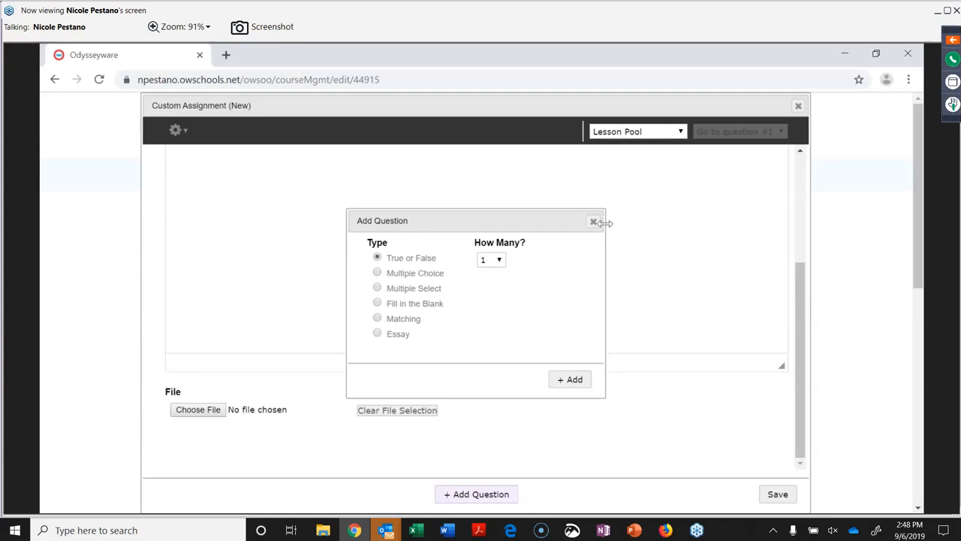
pyautogui.click(798, 106)
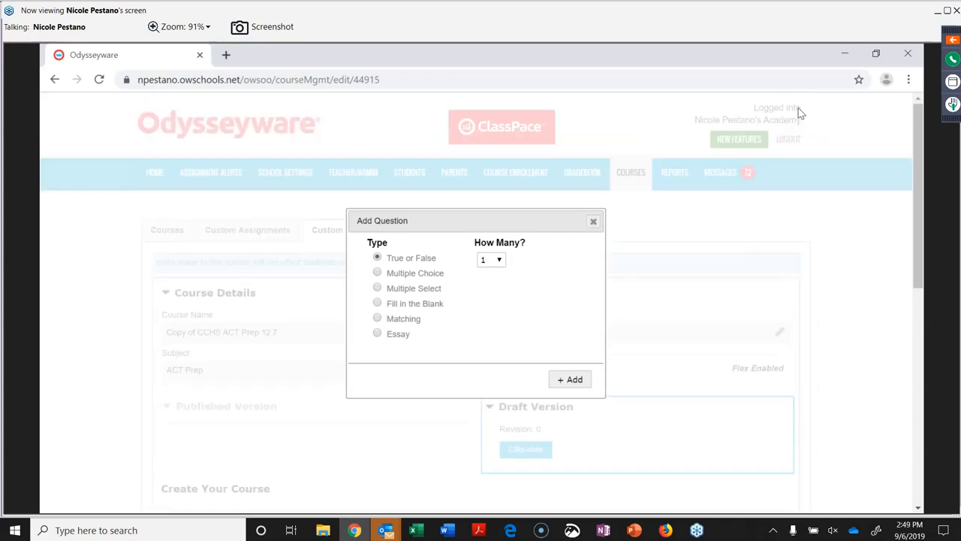
# Dismiss the question chooser, then create a Quiz-type assessment titled 1 after Exploring Career Options.
pyautogui.click(593, 221)
pyautogui.scroll(-1, 533, 299)
pyautogui.scroll(-5, 533, 299)
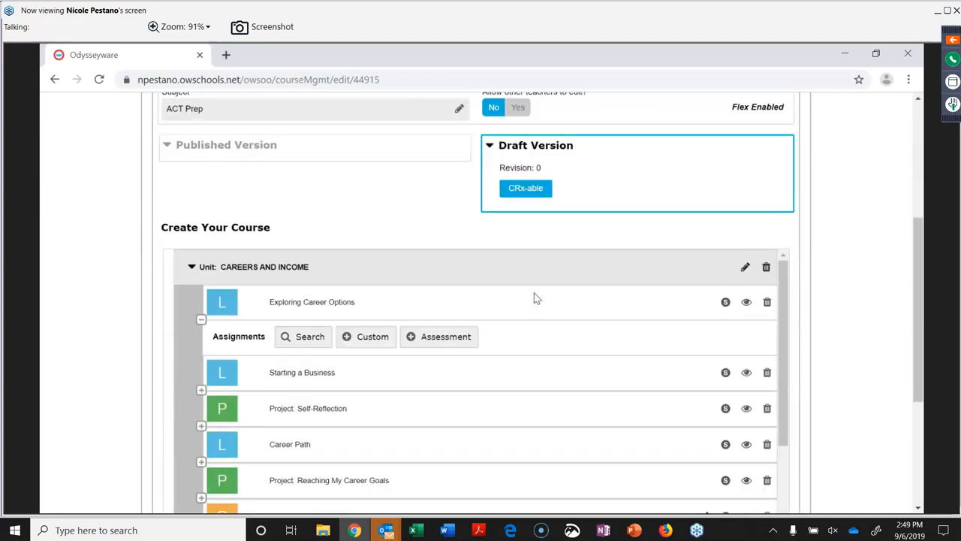
pyautogui.scroll(1, 431, 247)
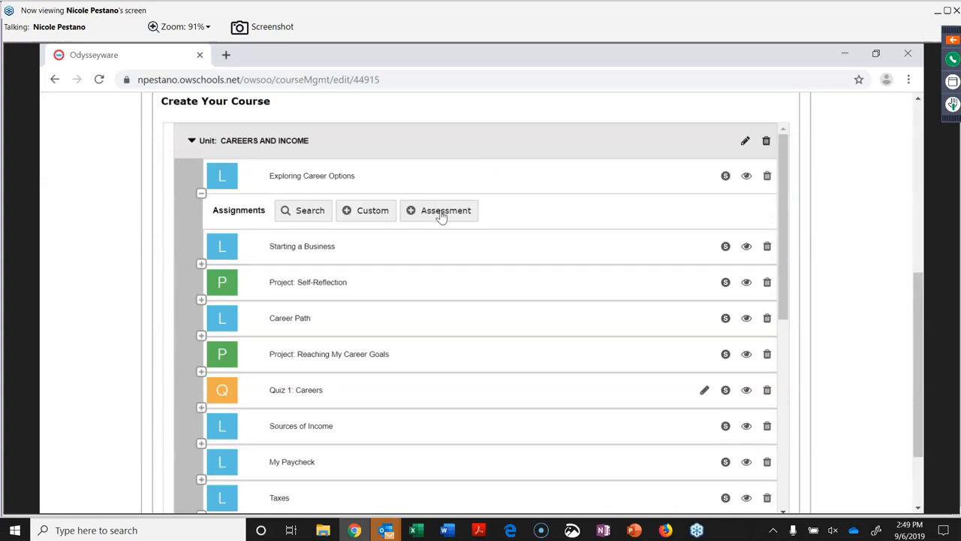
pyautogui.click(443, 215)
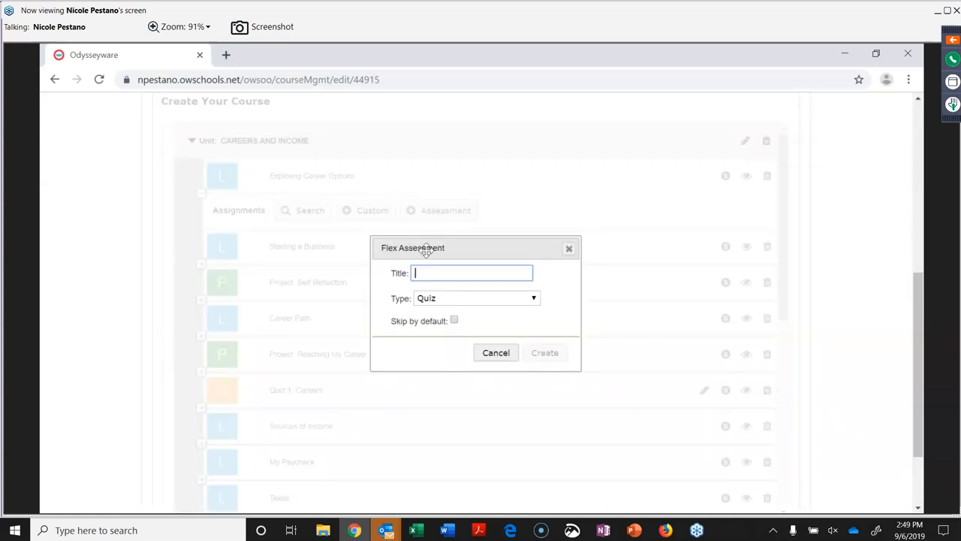
pyautogui.write('1')
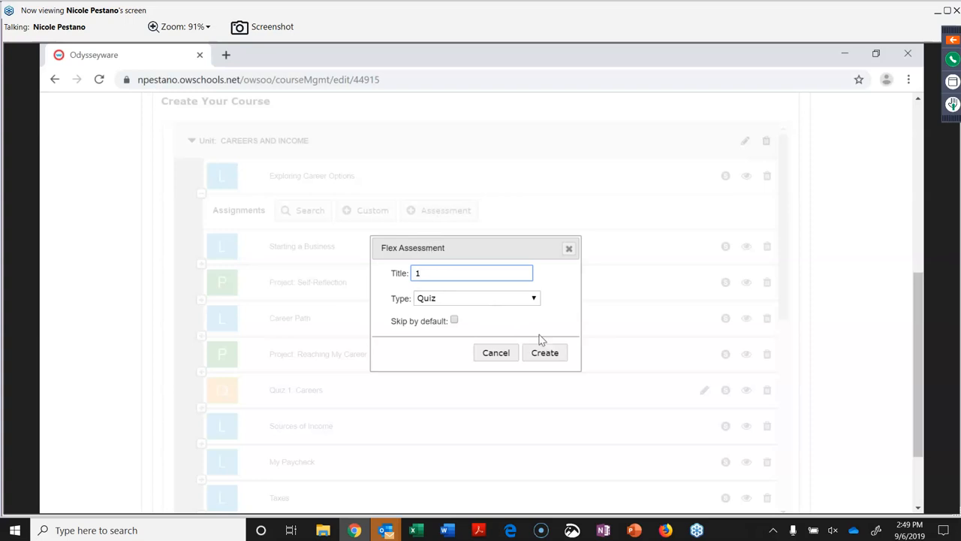
pyautogui.click(535, 300)
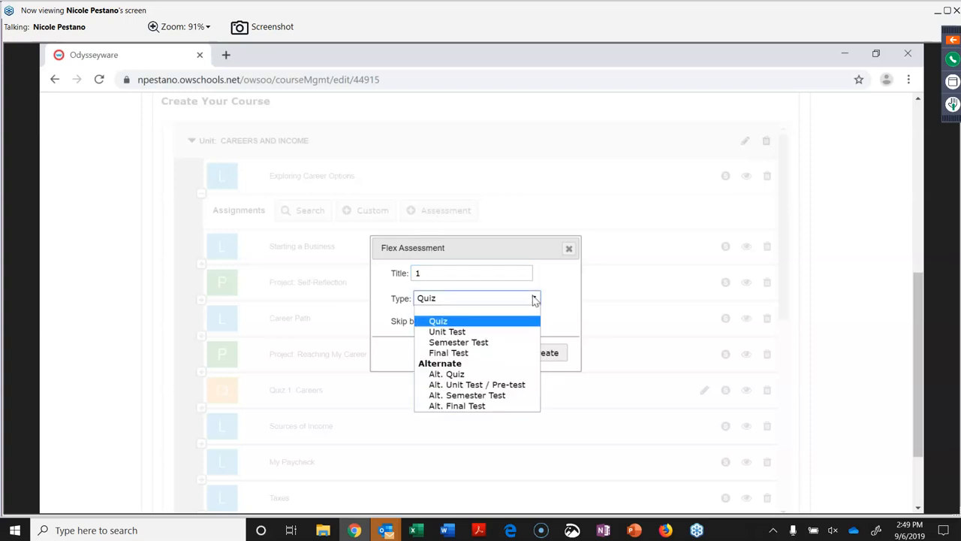
pyautogui.click(474, 323)
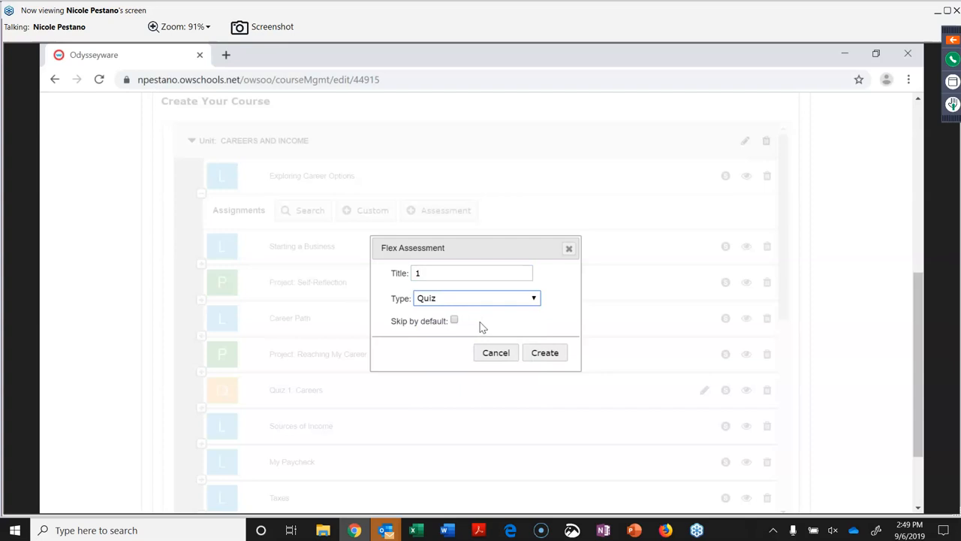
pyautogui.click(544, 353)
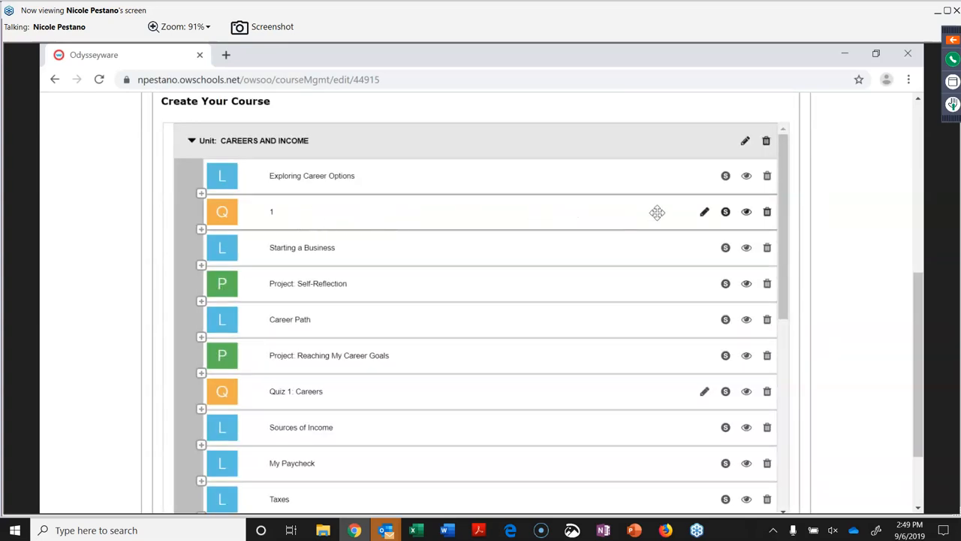
pyautogui.click(746, 213)
pyautogui.scroll(-10, 565, 363)
pyautogui.scroll(8, 566, 360)
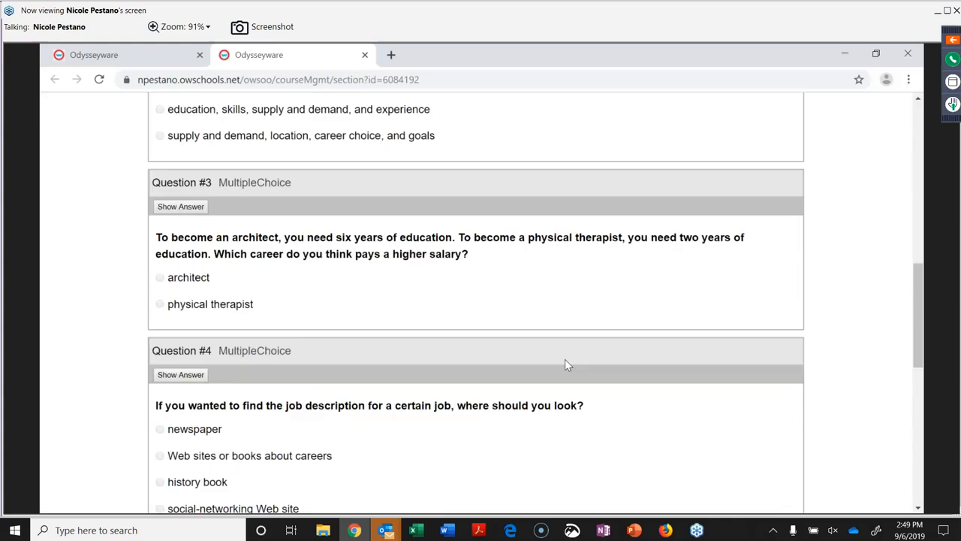
pyautogui.scroll(8, 566, 364)
pyautogui.scroll(2, 568, 365)
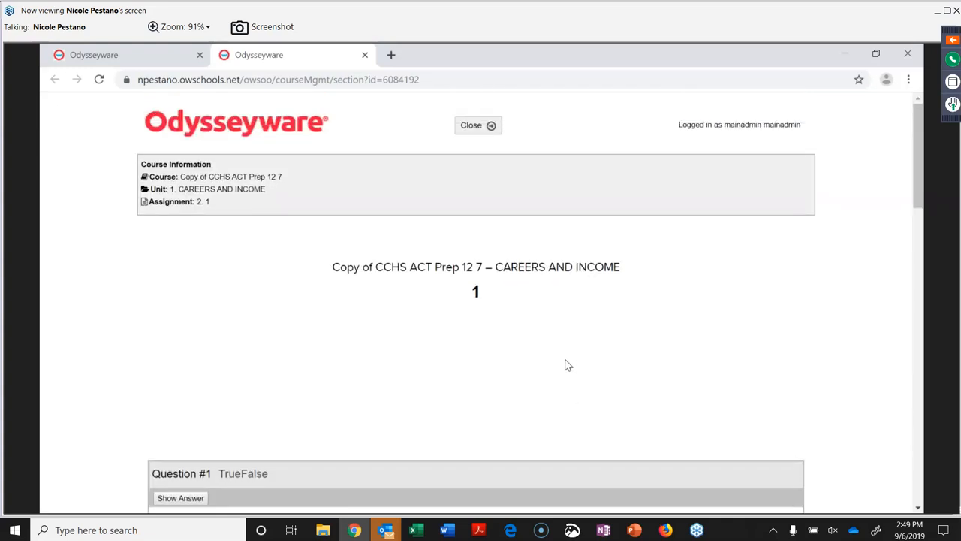
pyautogui.click(477, 125)
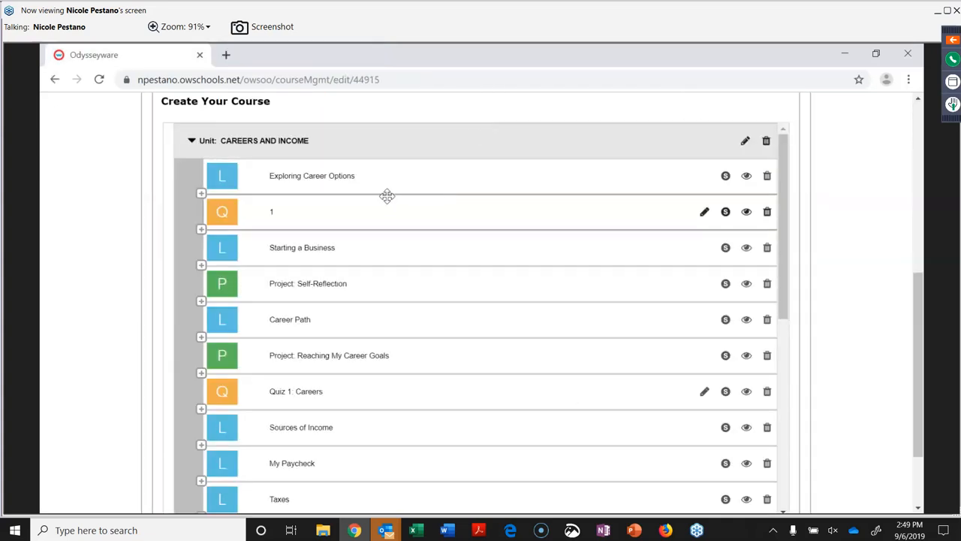
pyautogui.moveTo(373, 253); pyautogui.dragTo(392, 193)
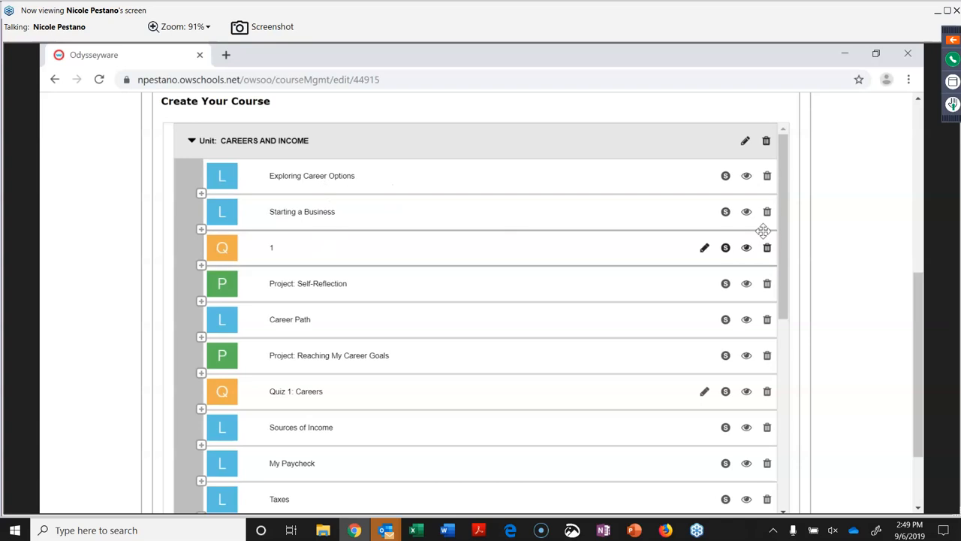
pyautogui.click(747, 247)
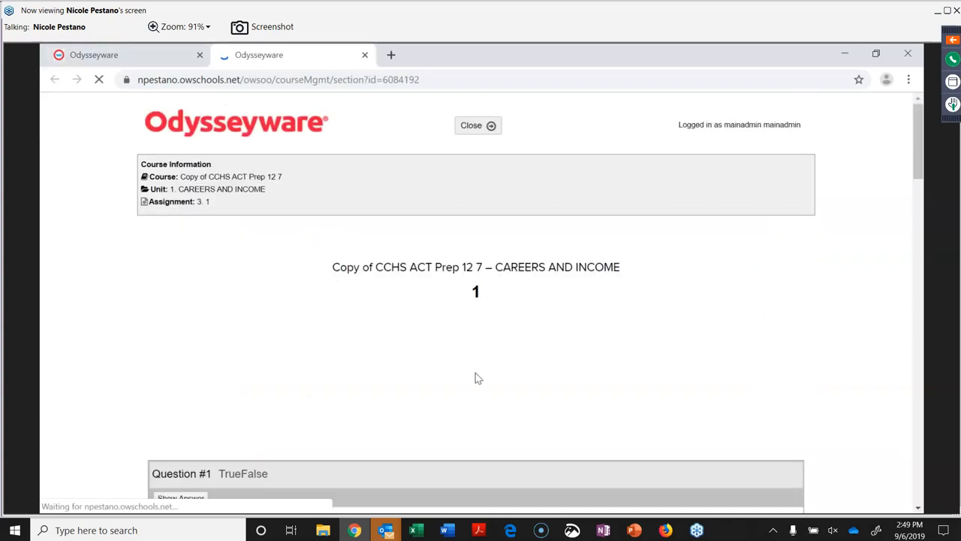
pyautogui.scroll(-8, 477, 378)
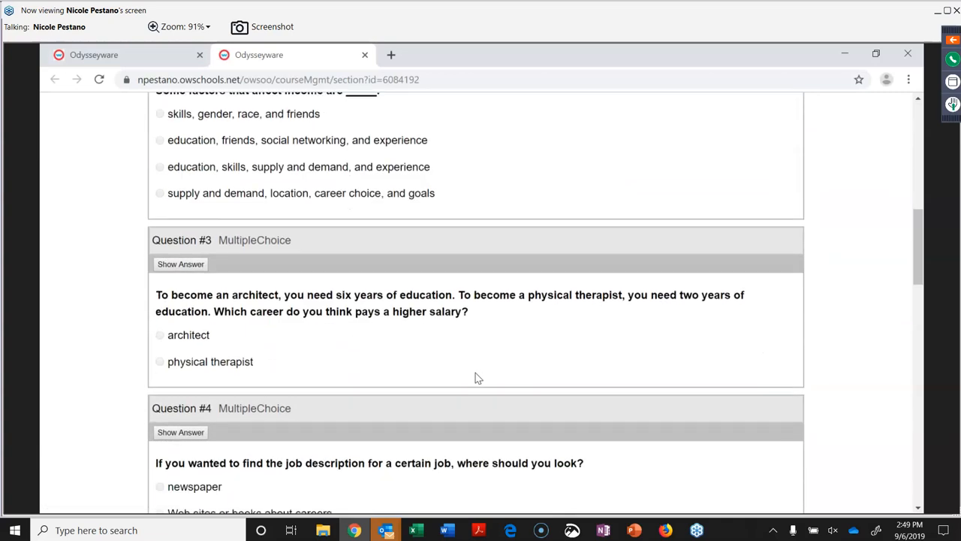
pyautogui.scroll(-10, 475, 374)
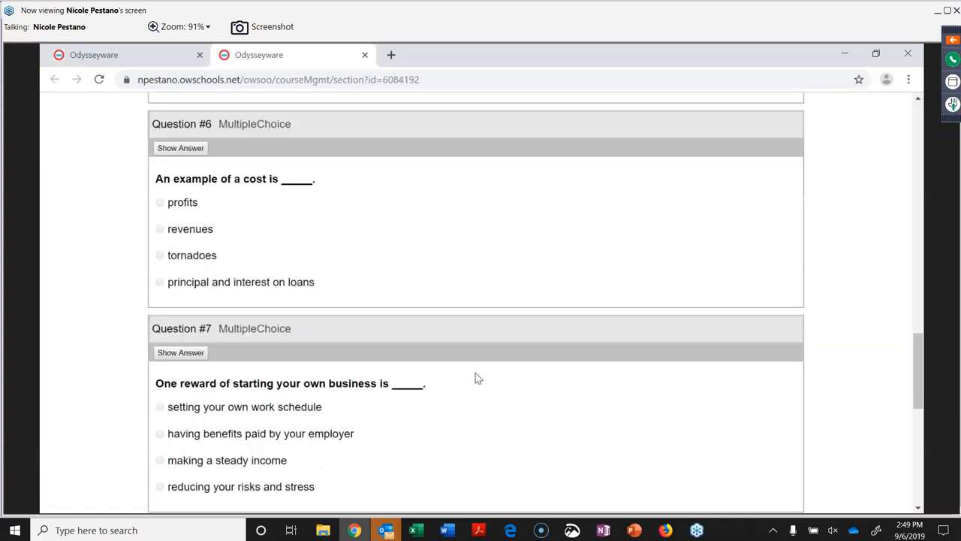
pyautogui.scroll(-7, 475, 373)
pyautogui.scroll(20, 476, 372)
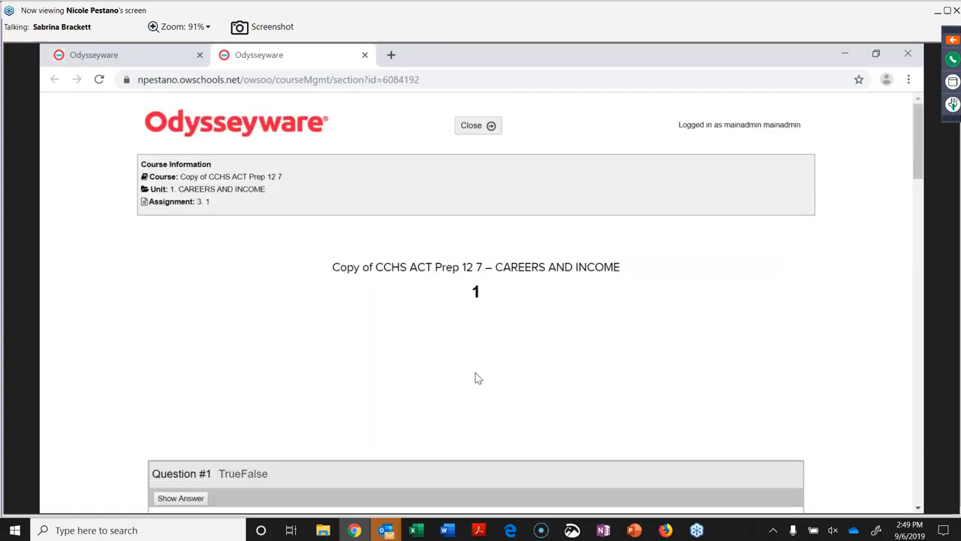
pyautogui.click(472, 125)
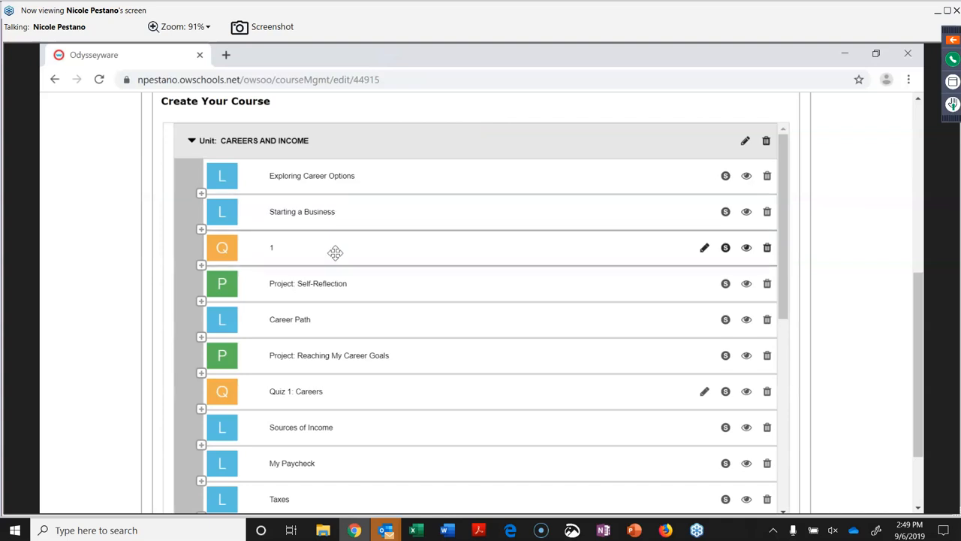
pyautogui.moveTo(334, 248); pyautogui.dragTo(311, 193)
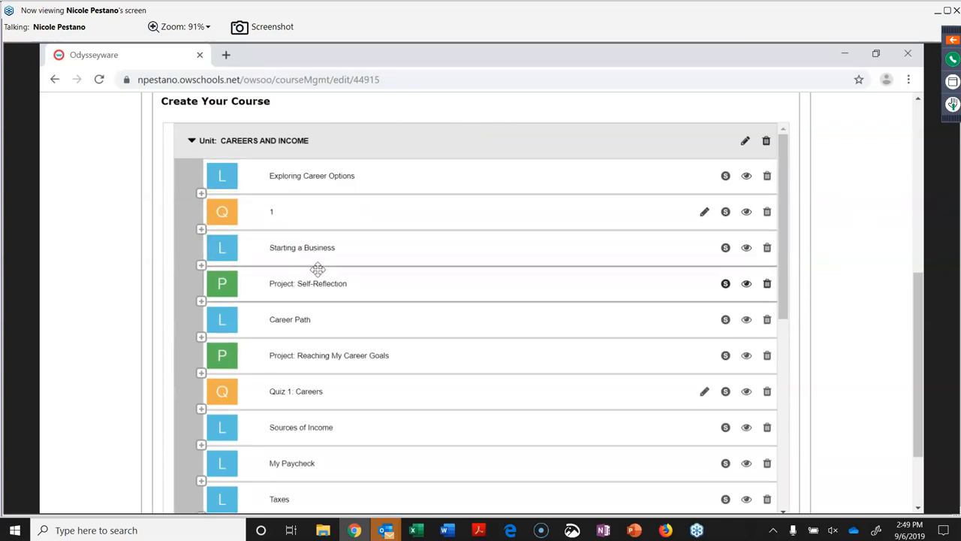
pyautogui.scroll(-4, 318, 269)
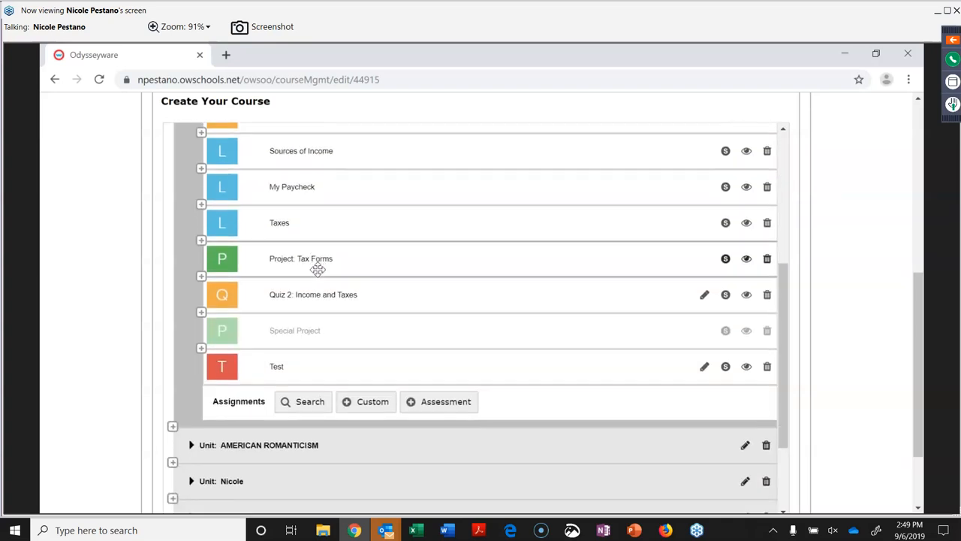
pyautogui.scroll(4, 318, 269)
pyautogui.scroll(1, 317, 269)
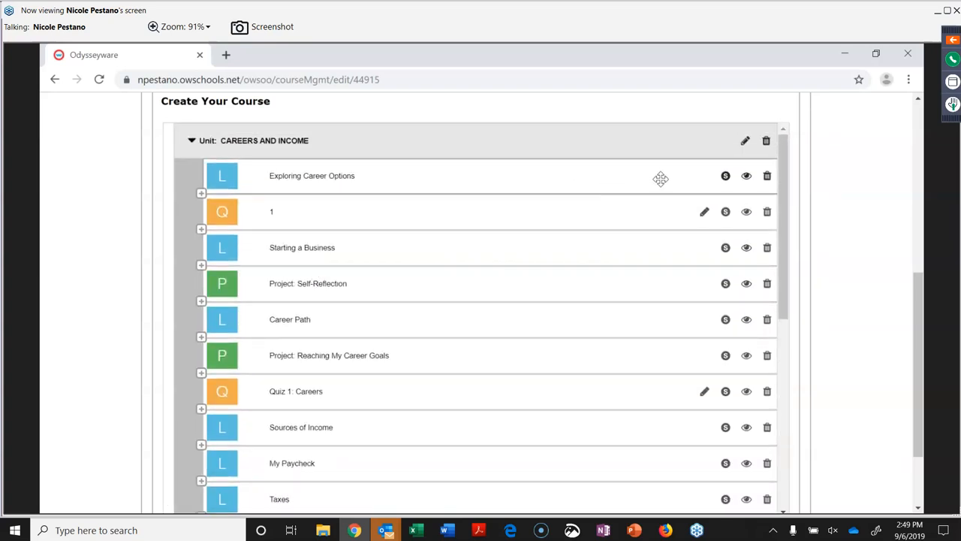
# Mark Starting a Business as skipped by default and zoom in on the lesson list.
pyautogui.click(725, 248)
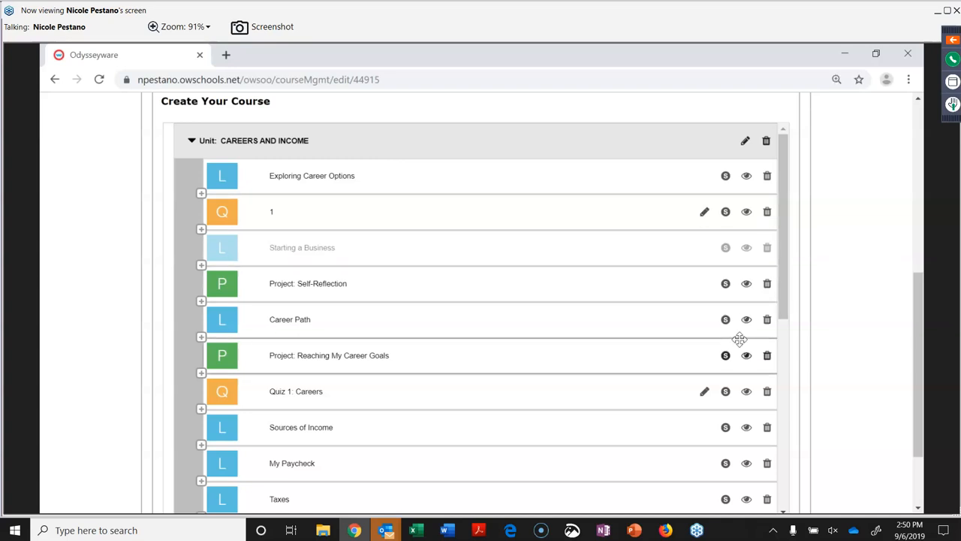
pyautogui.hotkey('ctrl', '+')
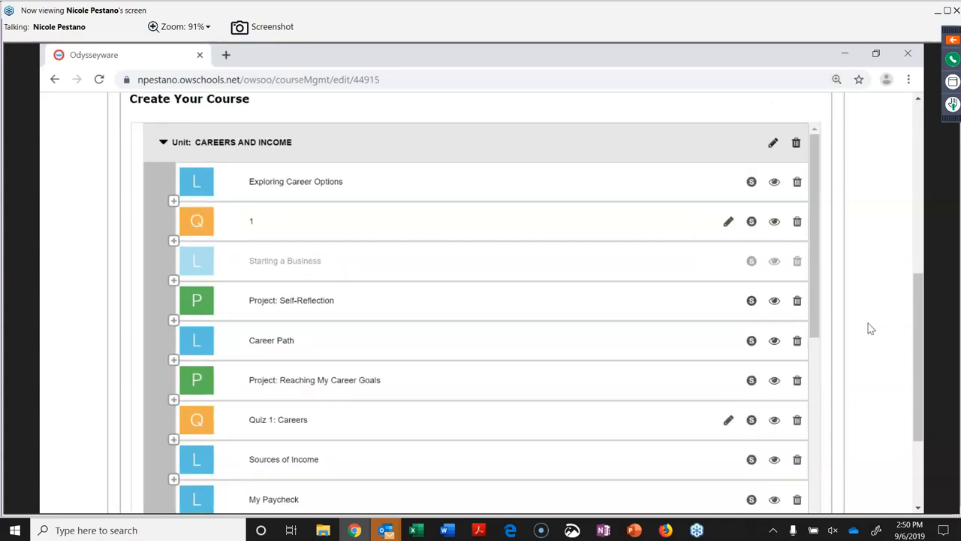
pyautogui.scroll(-3, 867, 327)
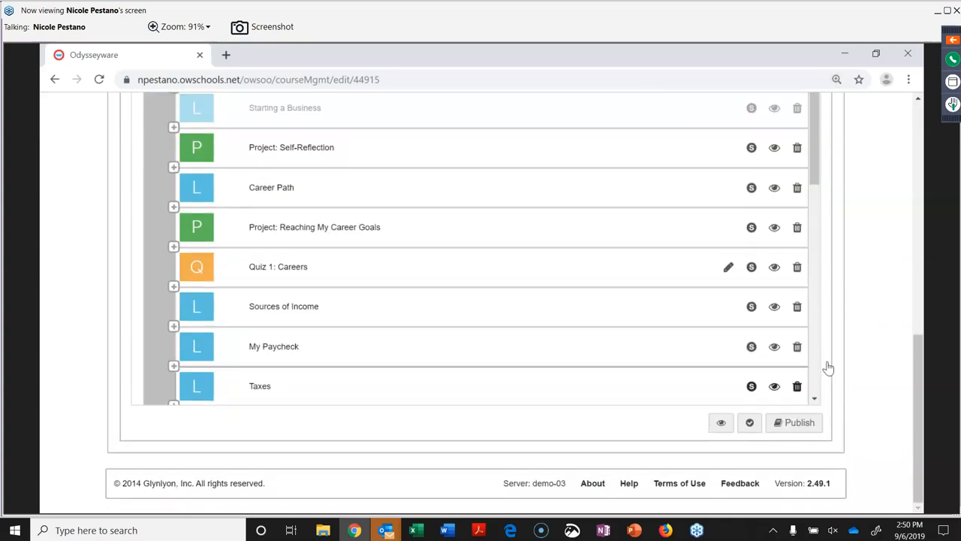
pyautogui.click(721, 425)
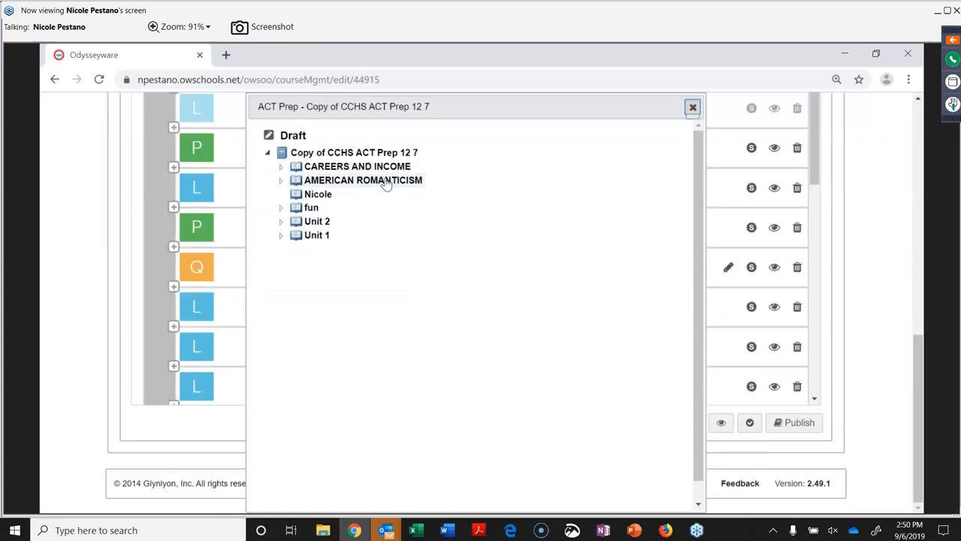
pyautogui.click(385, 183)
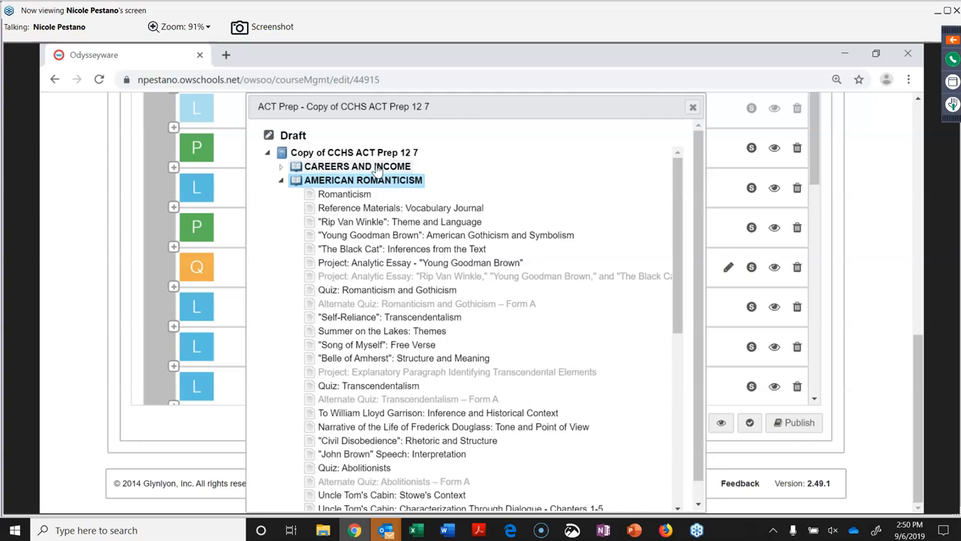
pyautogui.click(378, 168)
pyautogui.click(378, 168)
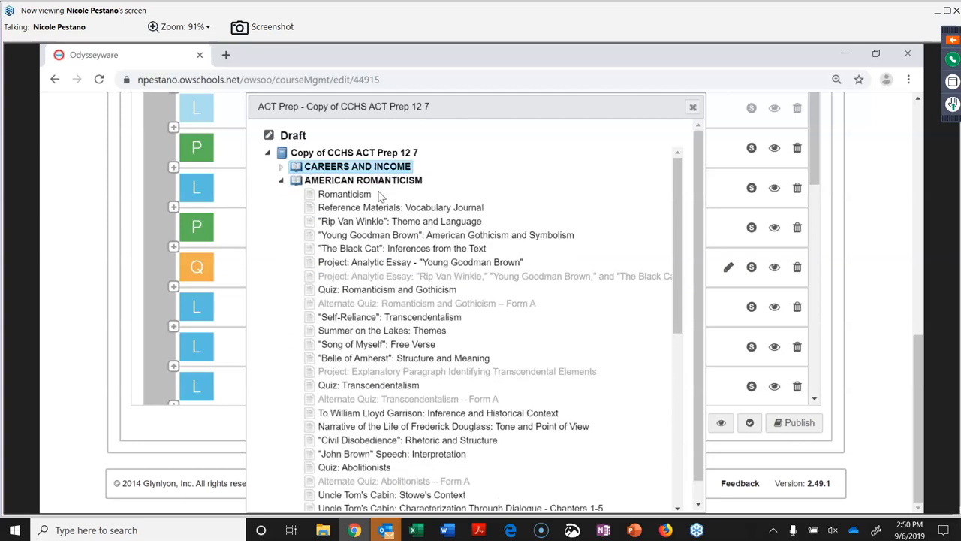
pyautogui.click(383, 185)
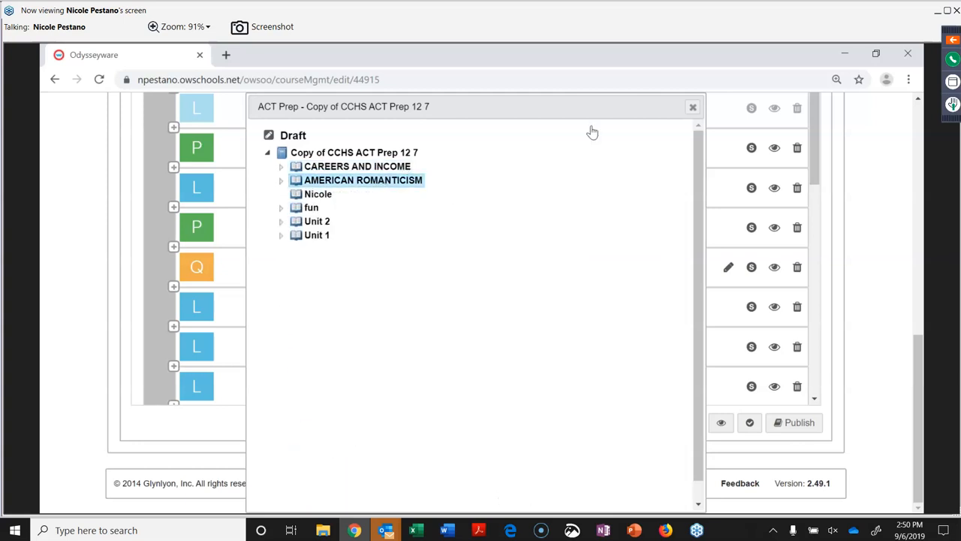
pyautogui.click(693, 106)
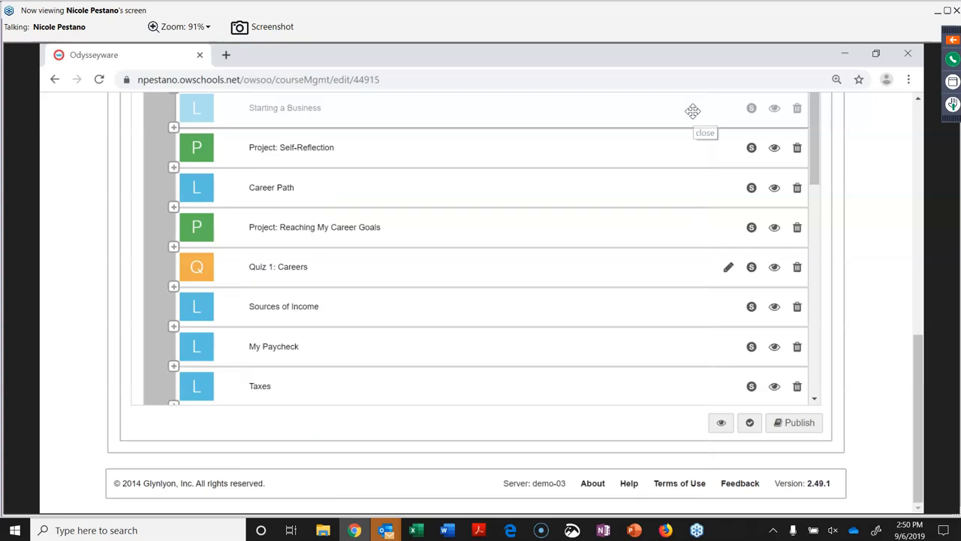
# Run course validation and collapse CAREERS AND INCOME to view all units.
pyautogui.click(748, 424)
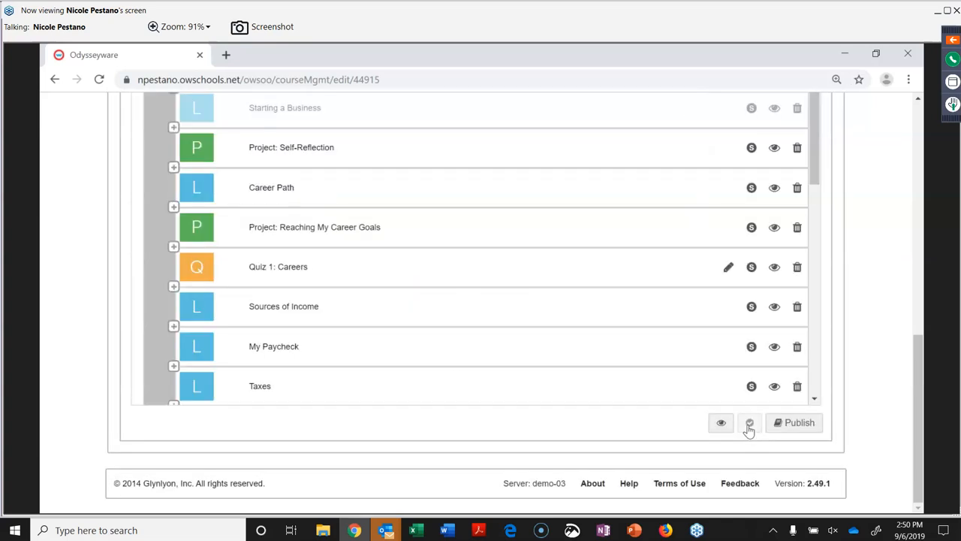
pyautogui.scroll(10, 509, 347)
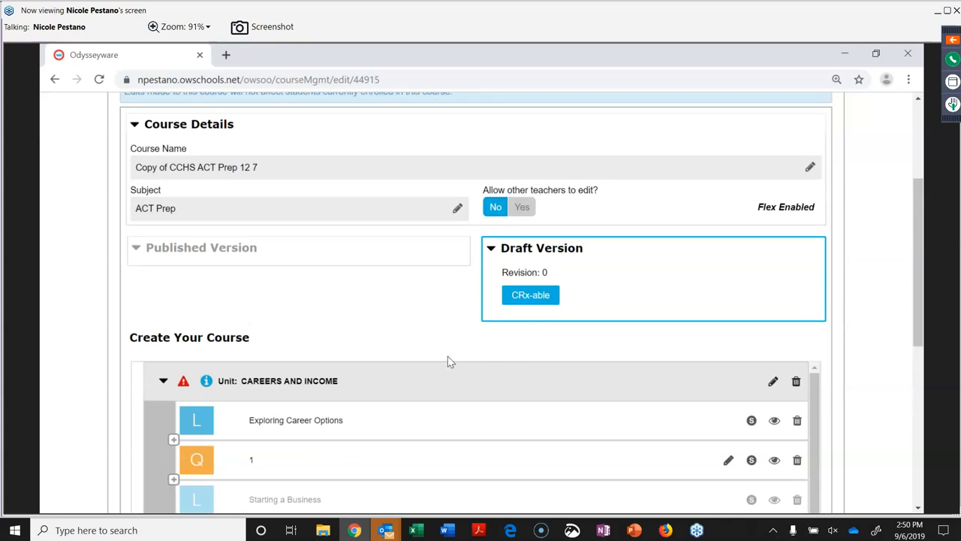
pyautogui.click(163, 383)
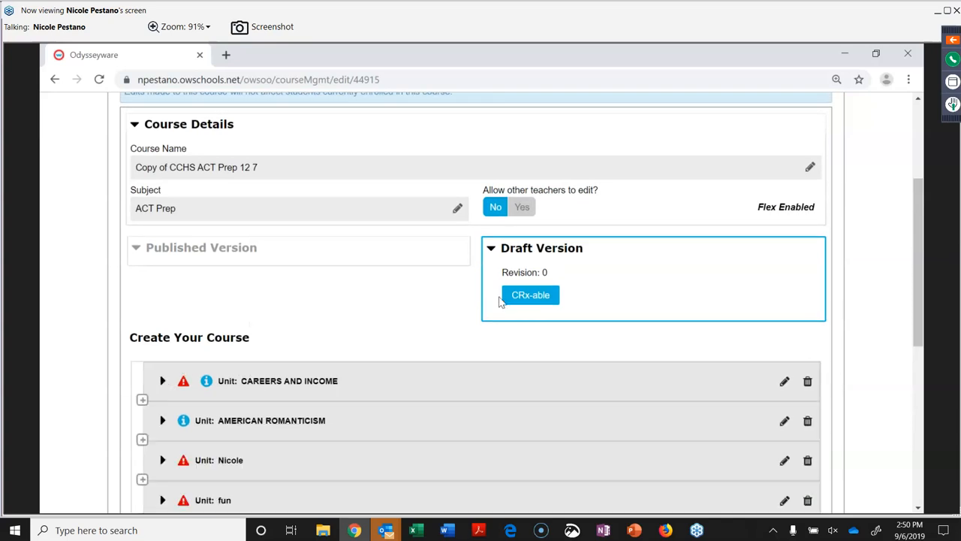
pyautogui.scroll(-5, 264, 406)
pyautogui.scroll(4, 266, 406)
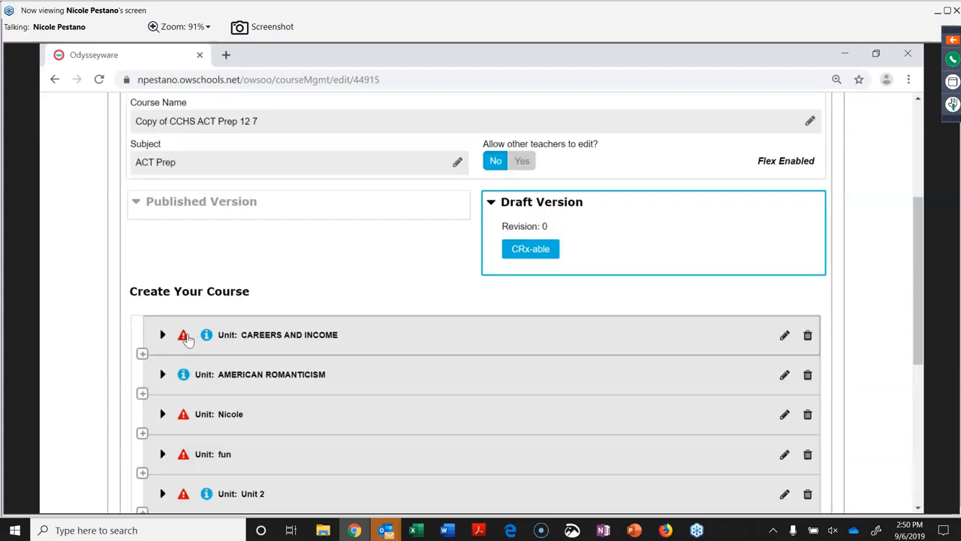
# Read the CAREERS AND INCOME error about the missing alt test CRx needs, then close it.
pyautogui.click(183, 336)
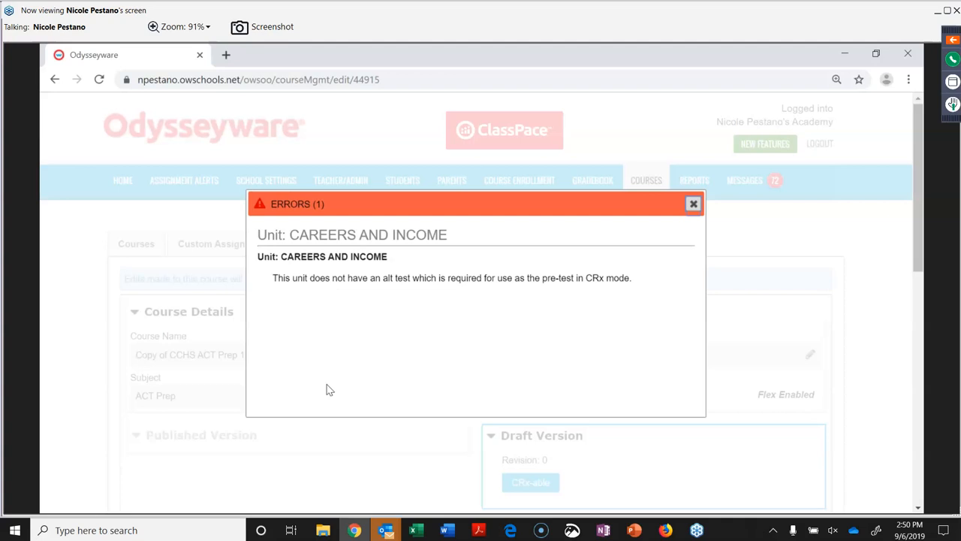
pyautogui.click(694, 205)
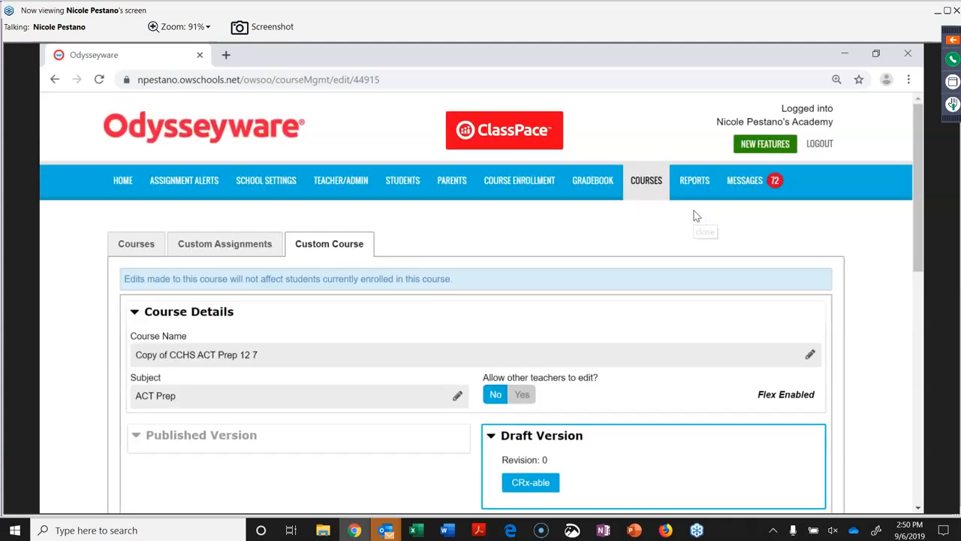
pyautogui.scroll(-10, 696, 333)
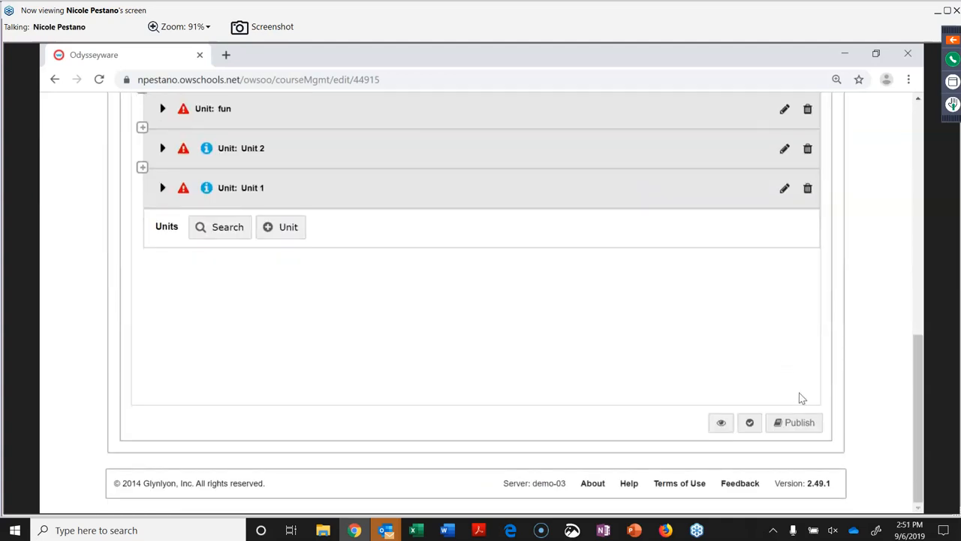
pyautogui.scroll(10, 756, 334)
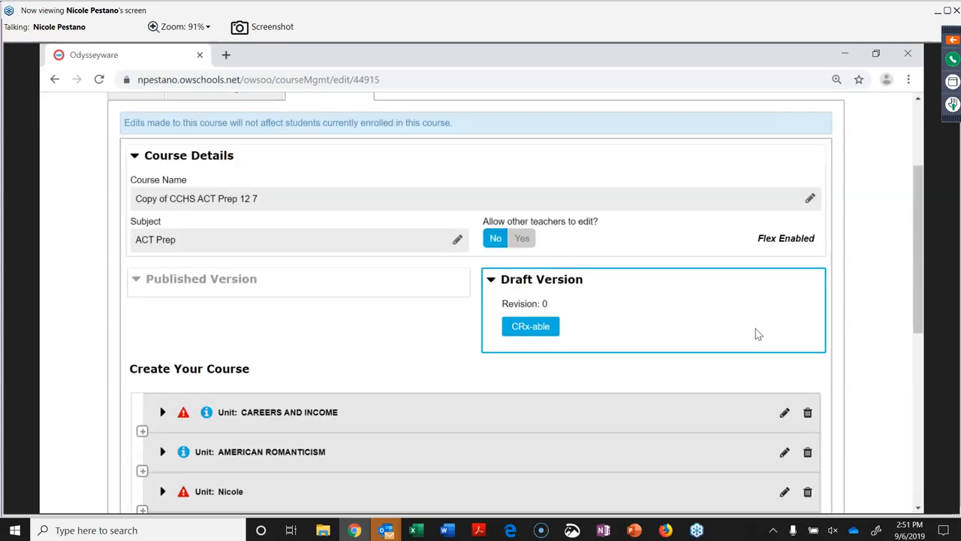
pyautogui.scroll(-2, 755, 328)
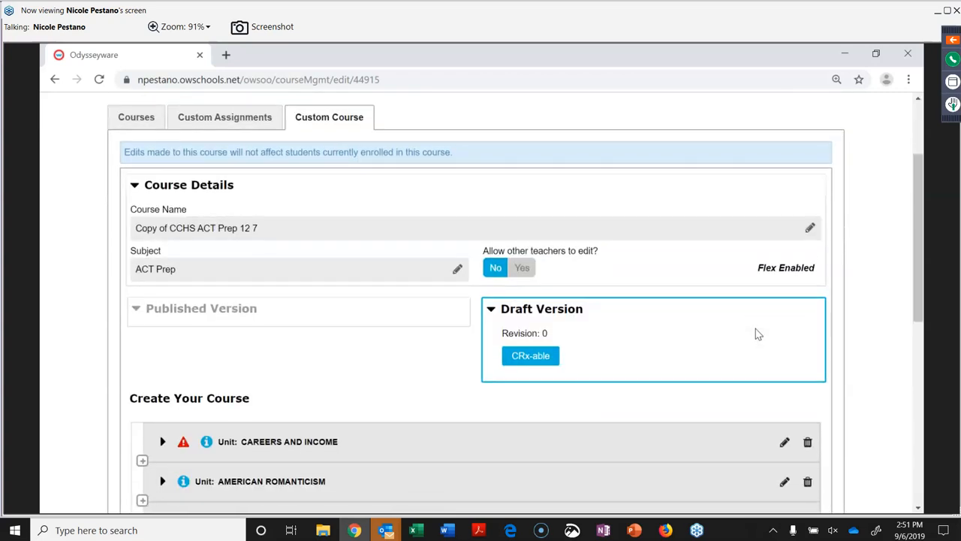
pyautogui.scroll(-2, 750, 315)
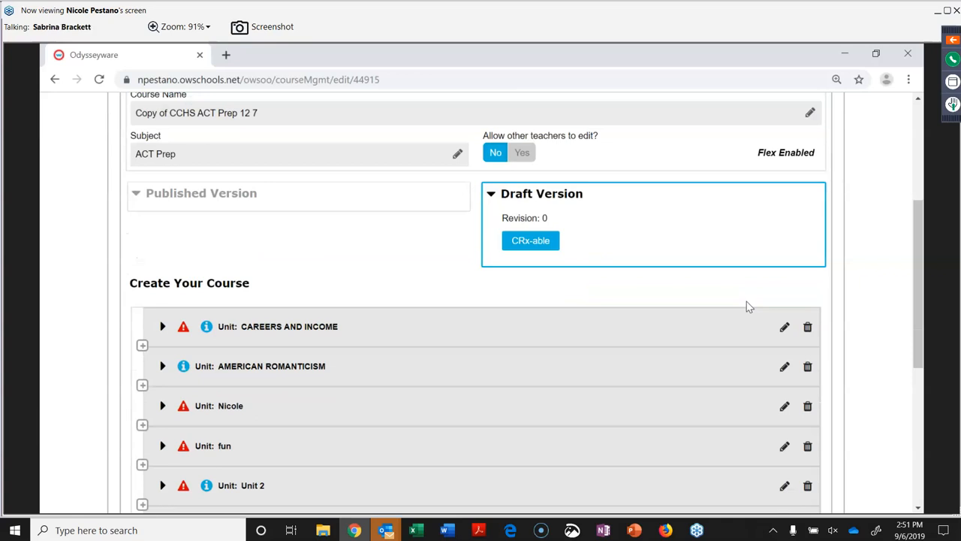
pyautogui.scroll(4, 747, 303)
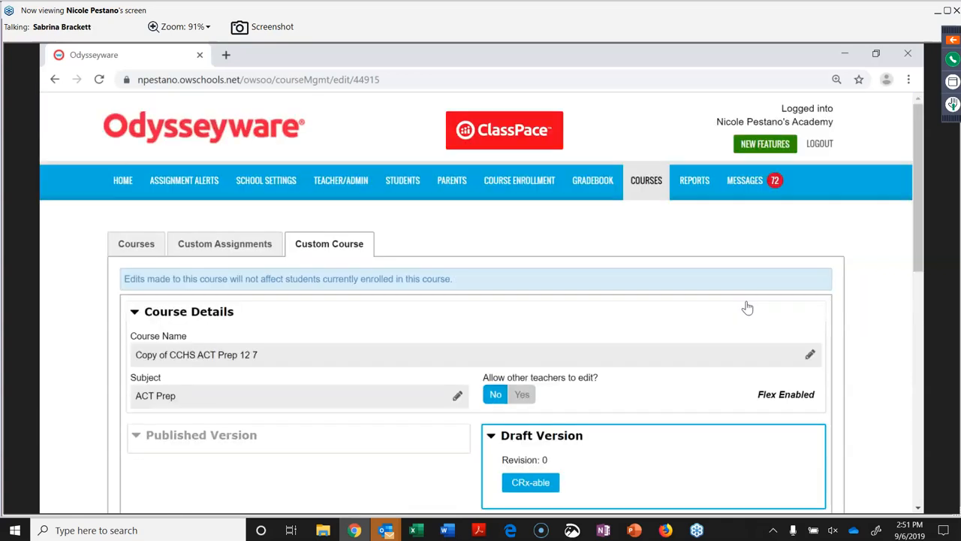
# Go to REPORTS and switch to the Curriculum Reports tab.
pyautogui.click(688, 187)
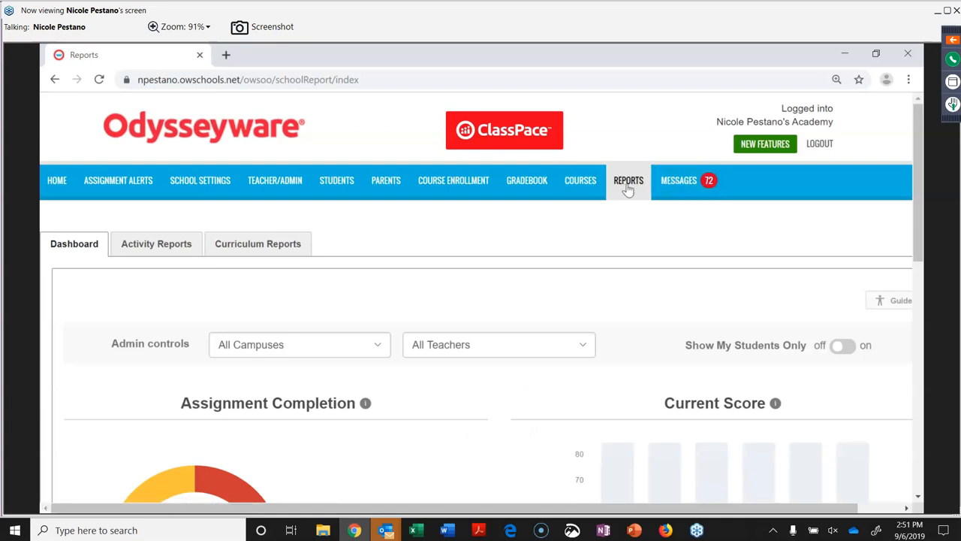
pyautogui.click(261, 245)
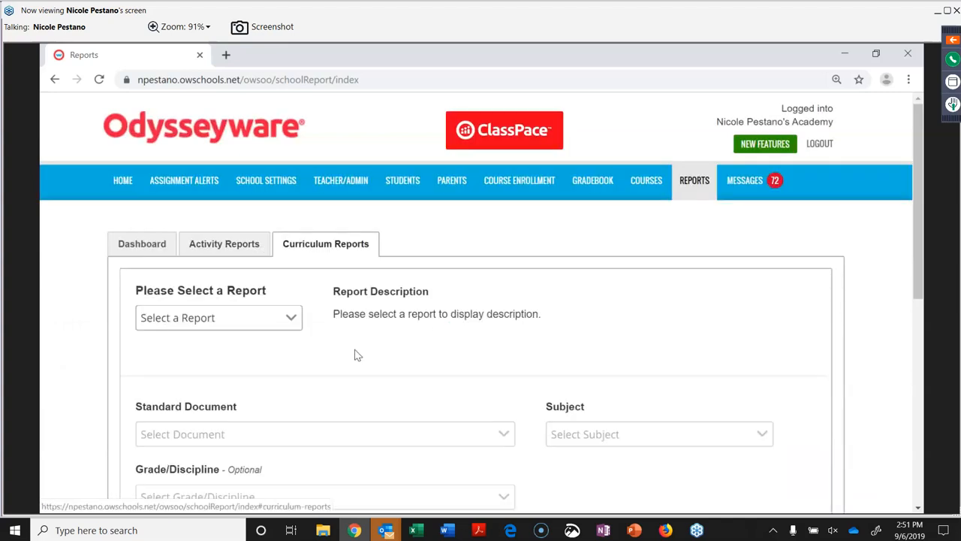
# Choose Content Coverage Report from the report list and review the Standard Document options.
pyautogui.scroll(-3, 353, 354)
pyautogui.scroll(3, 354, 354)
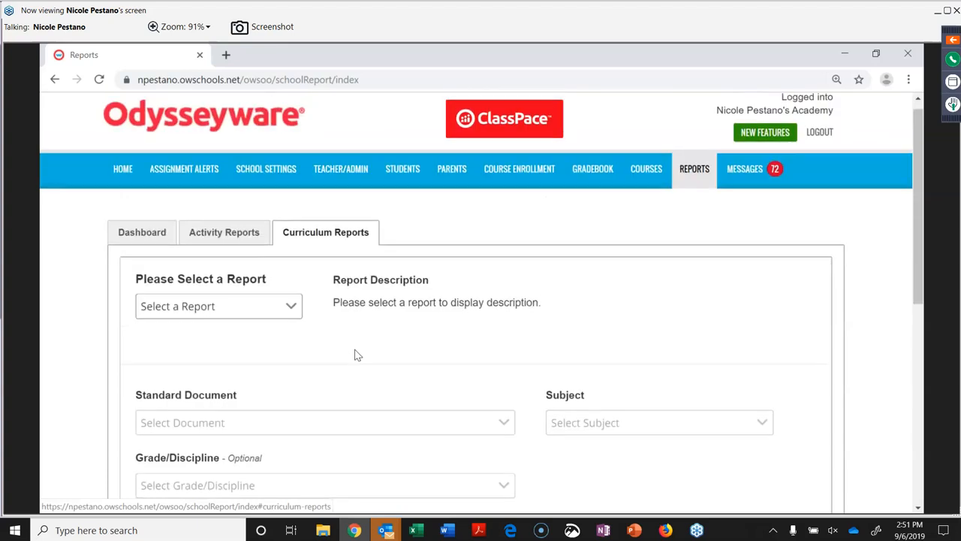
pyautogui.click(292, 307)
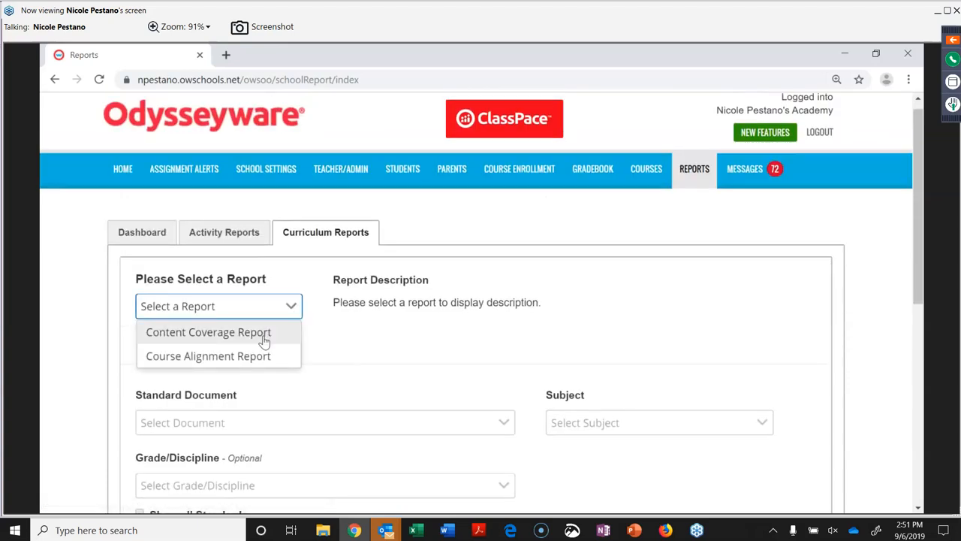
pyautogui.click(264, 336)
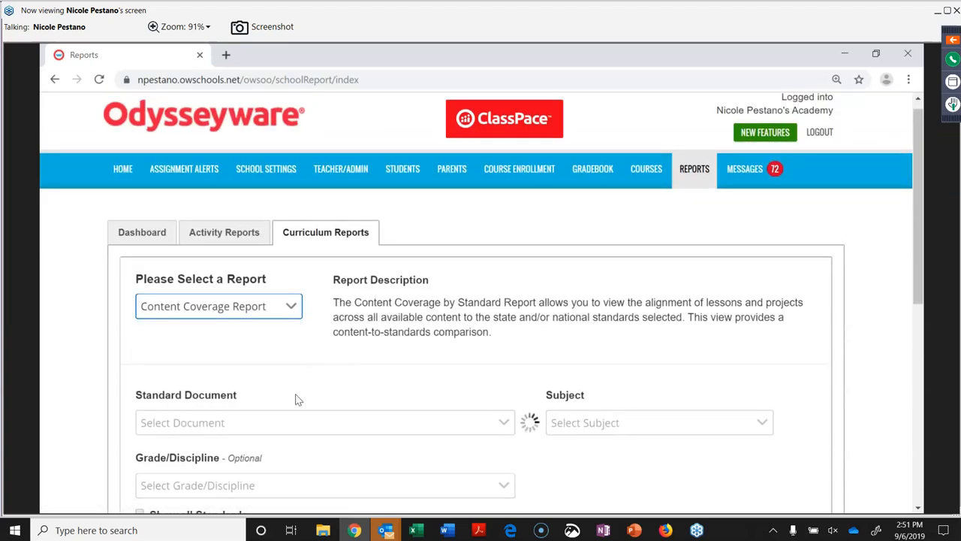
pyautogui.click(504, 424)
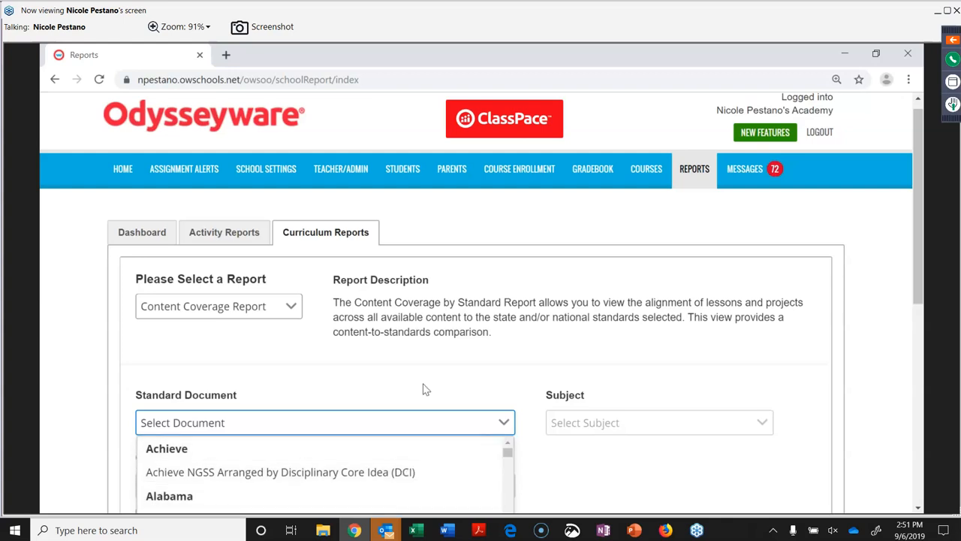
pyautogui.moveTo(425, 388); pyautogui.dragTo(692, 407)
pyautogui.click(690, 407)
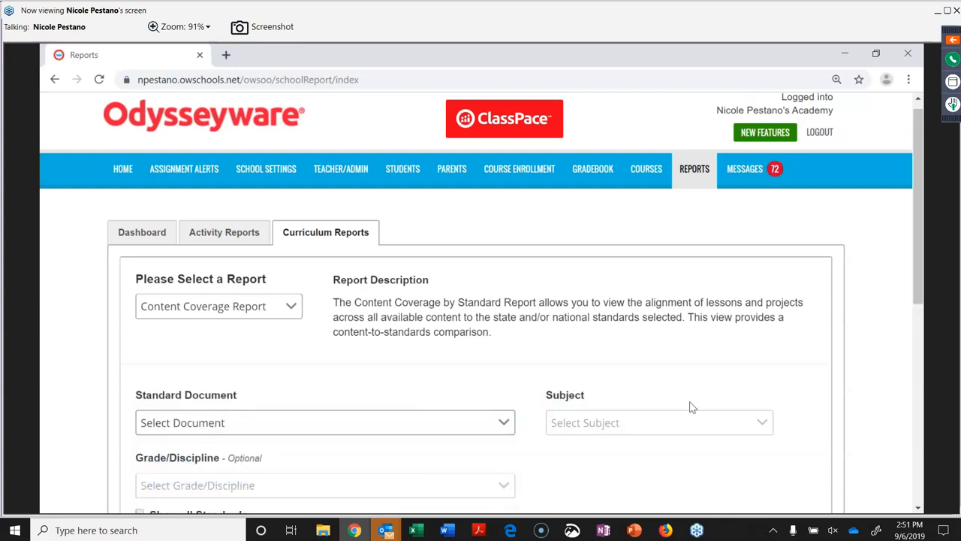
pyautogui.scroll(-4, 689, 406)
pyautogui.scroll(3, 614, 372)
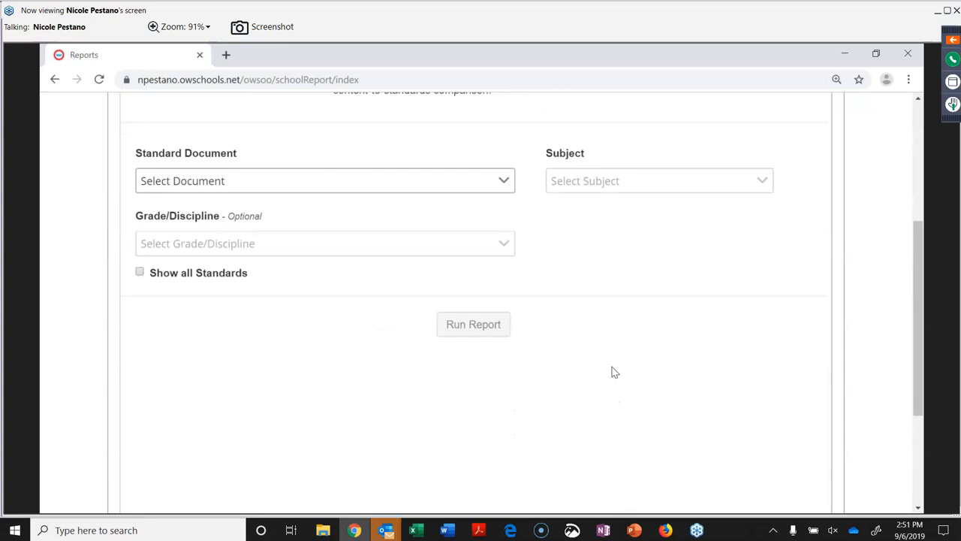
pyautogui.scroll(5, 548, 280)
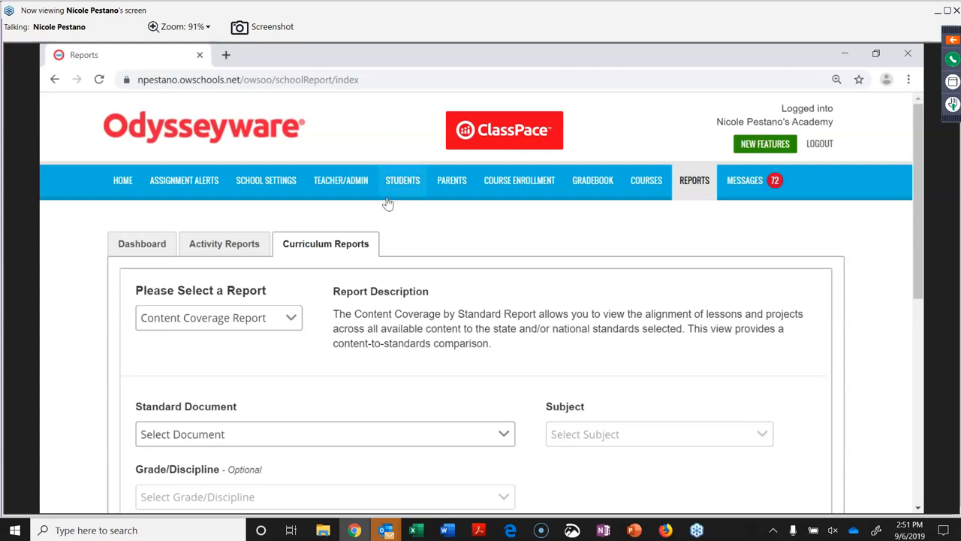
pyautogui.click(216, 244)
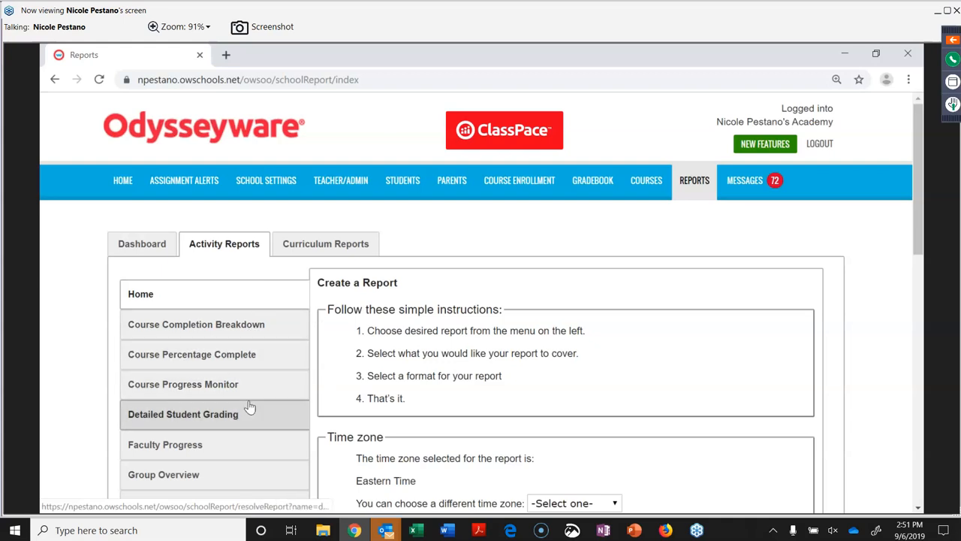
pyautogui.scroll(-4, 250, 406)
pyautogui.scroll(-1, 250, 406)
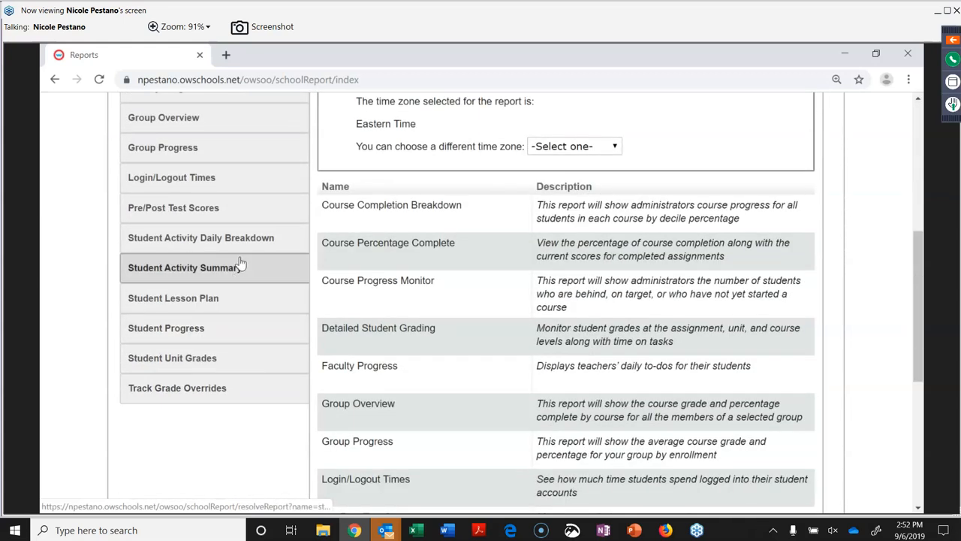
pyautogui.scroll(5, 241, 263)
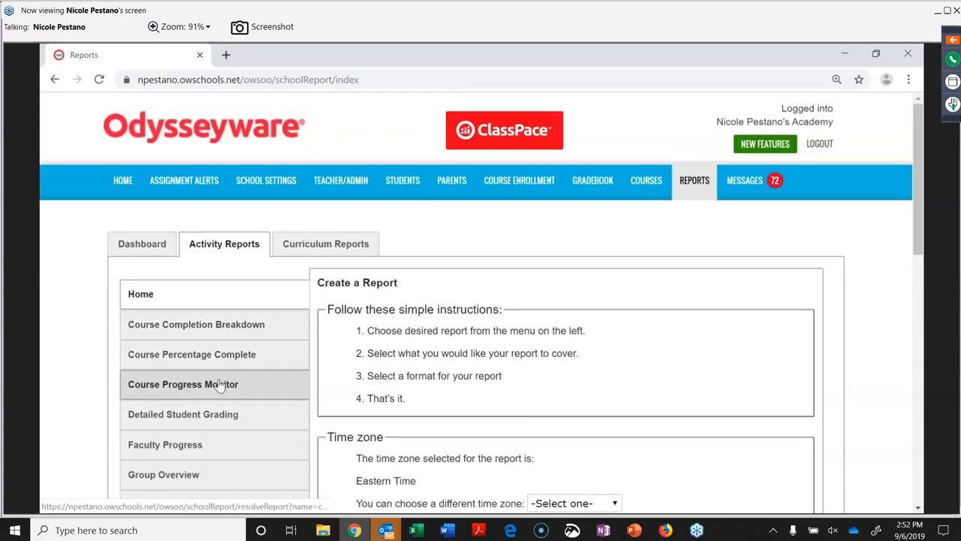
pyautogui.scroll(-4, 219, 385)
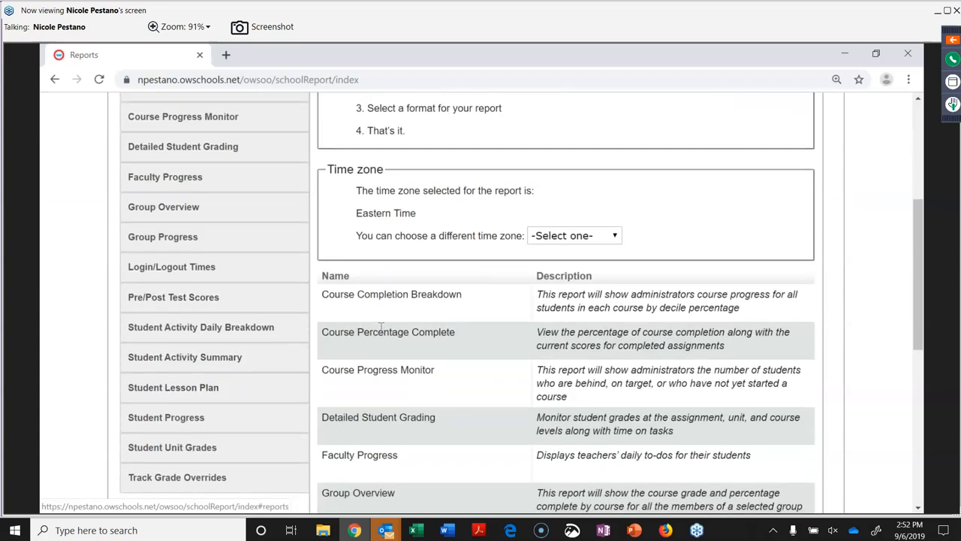
pyautogui.scroll(-2, 382, 327)
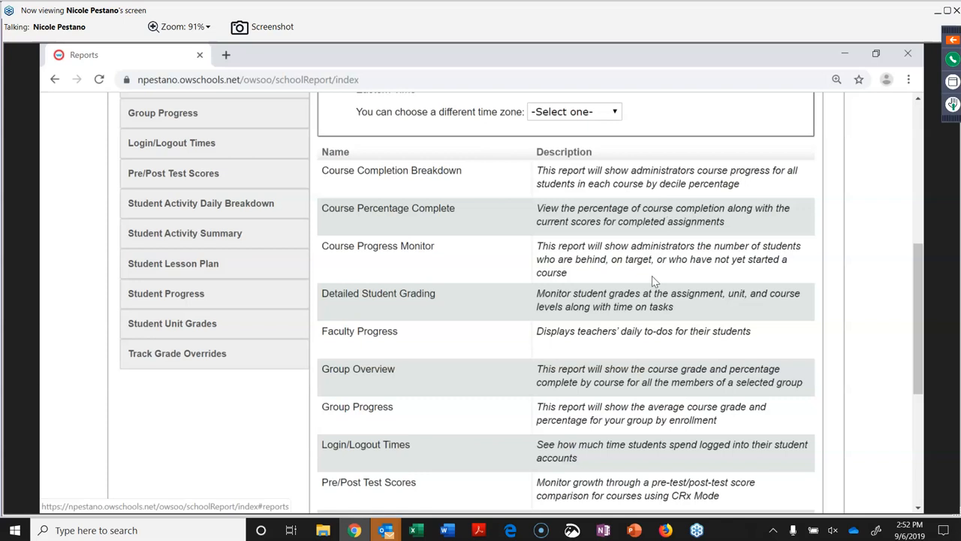
pyautogui.scroll(-4, 653, 281)
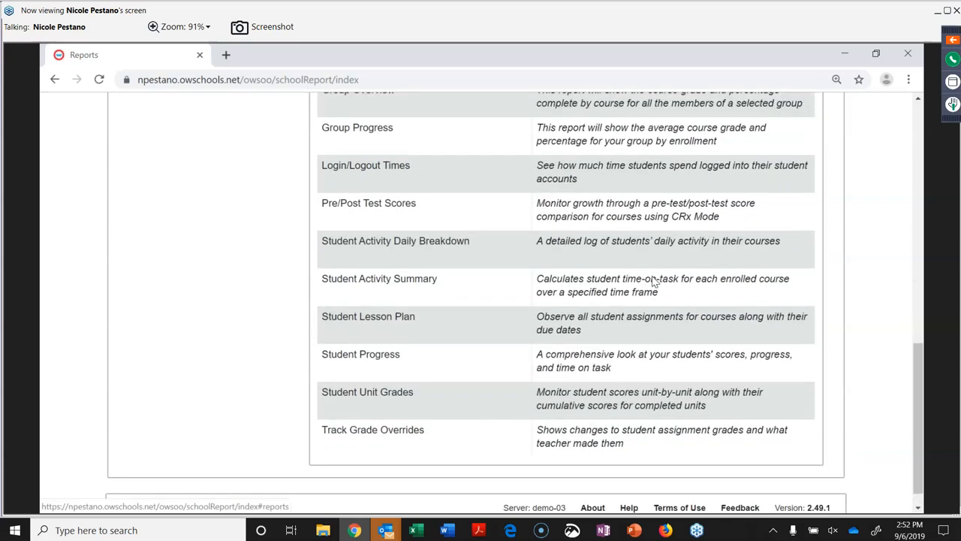
pyautogui.scroll(7, 653, 280)
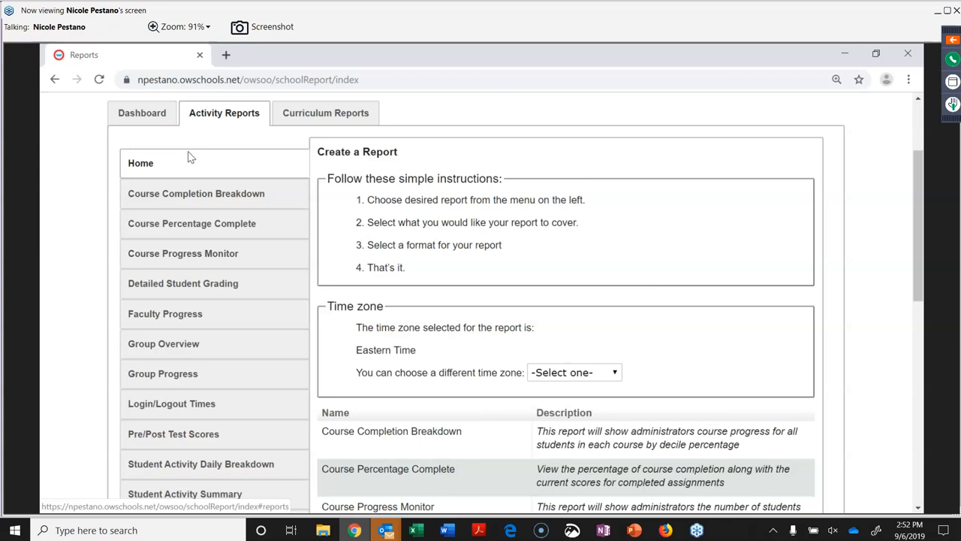
# Open the Dashboard, glance at the All Campuses and All Teachers filters, and scroll to the charts.
pyautogui.click(143, 114)
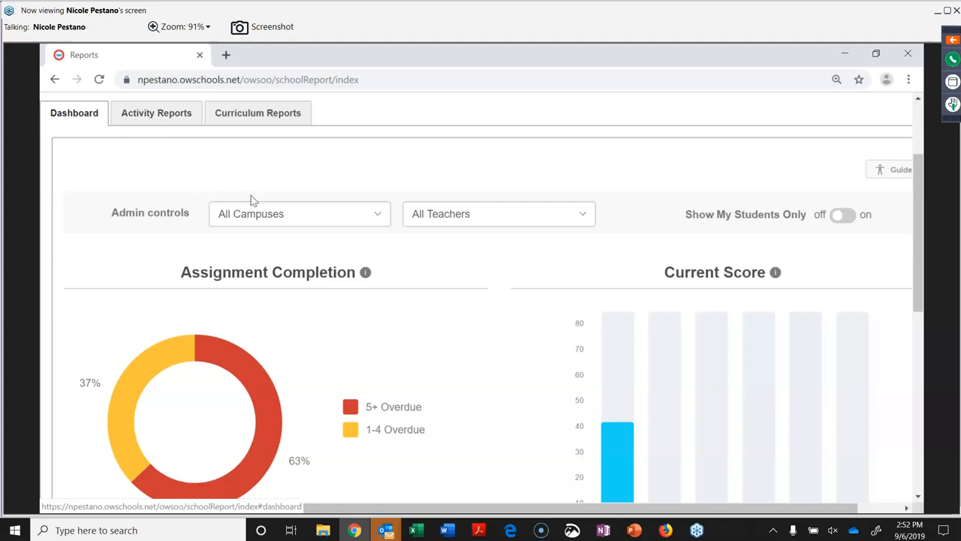
pyautogui.scroll(-1, 276, 259)
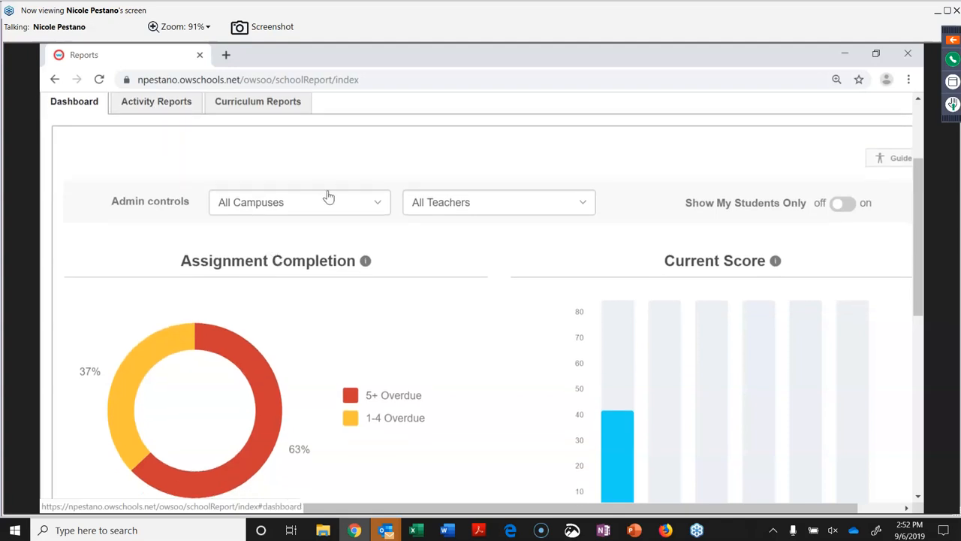
pyautogui.click(377, 207)
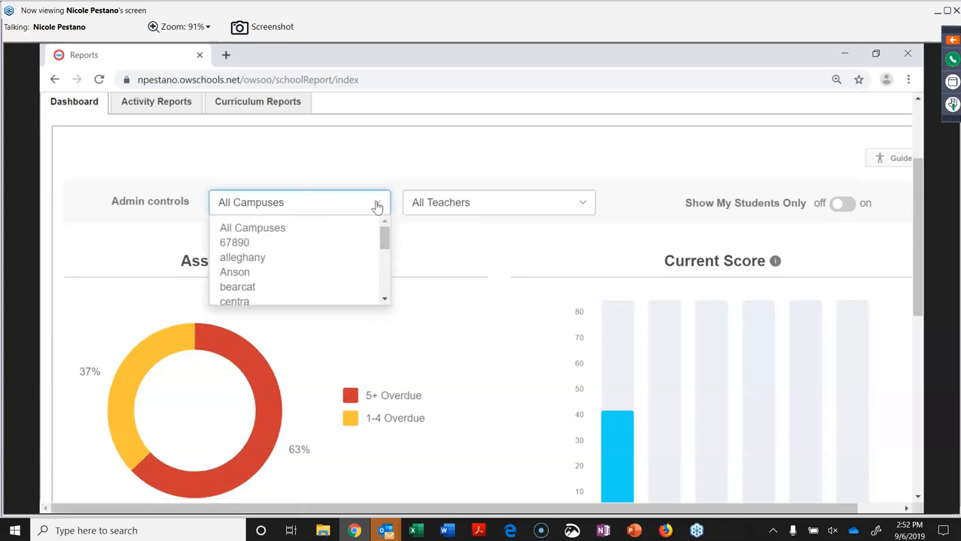
pyautogui.click(378, 208)
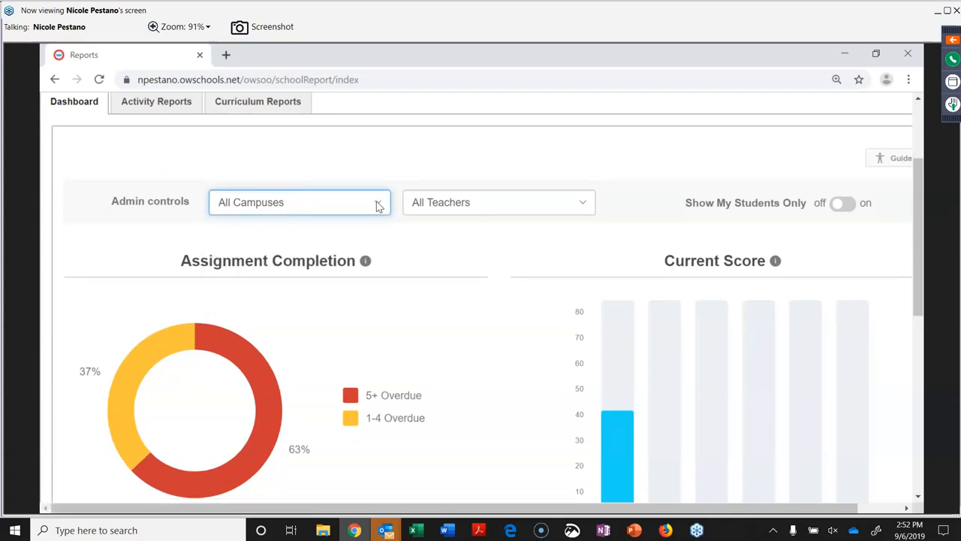
pyautogui.click(584, 205)
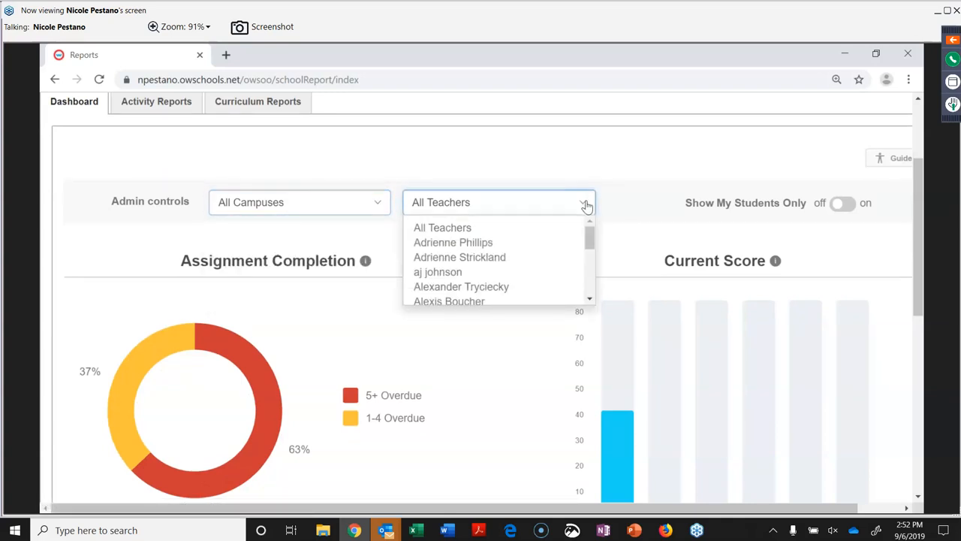
pyautogui.click(633, 184)
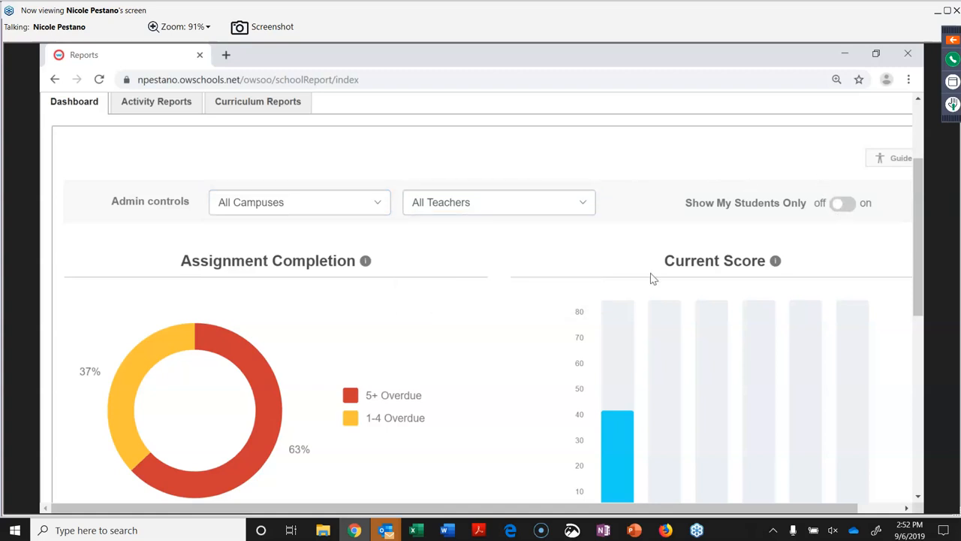
pyautogui.scroll(-3, 653, 278)
pyautogui.scroll(1, 653, 278)
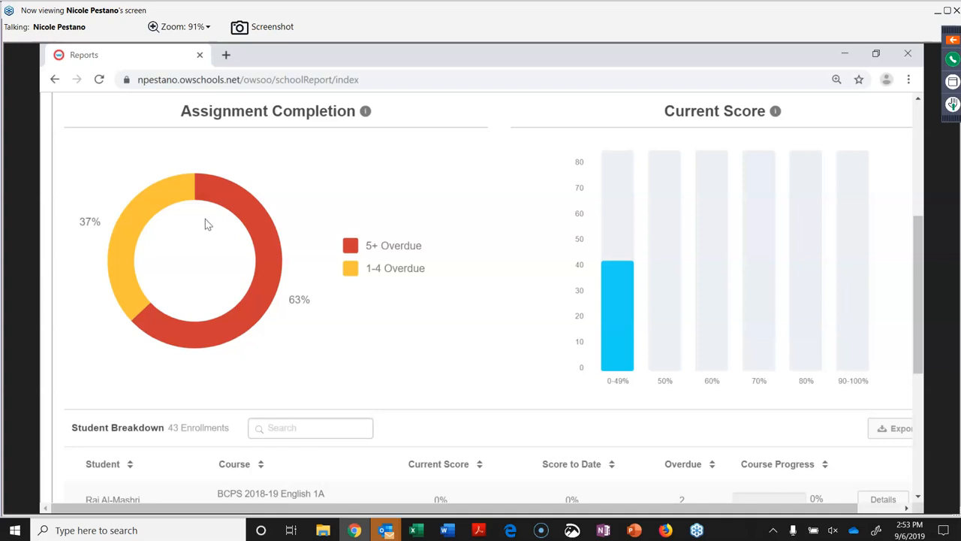
pyautogui.click(237, 205)
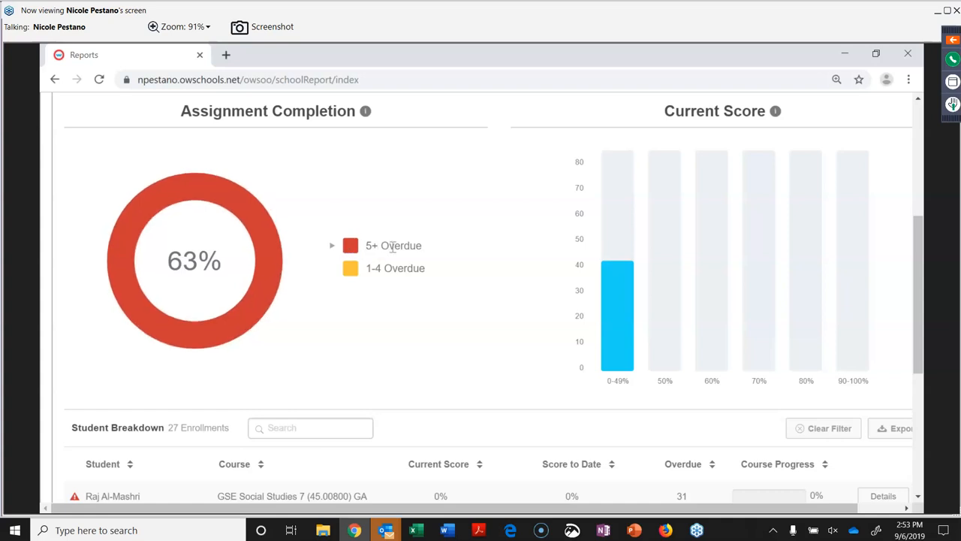
pyautogui.moveTo(623, 328)
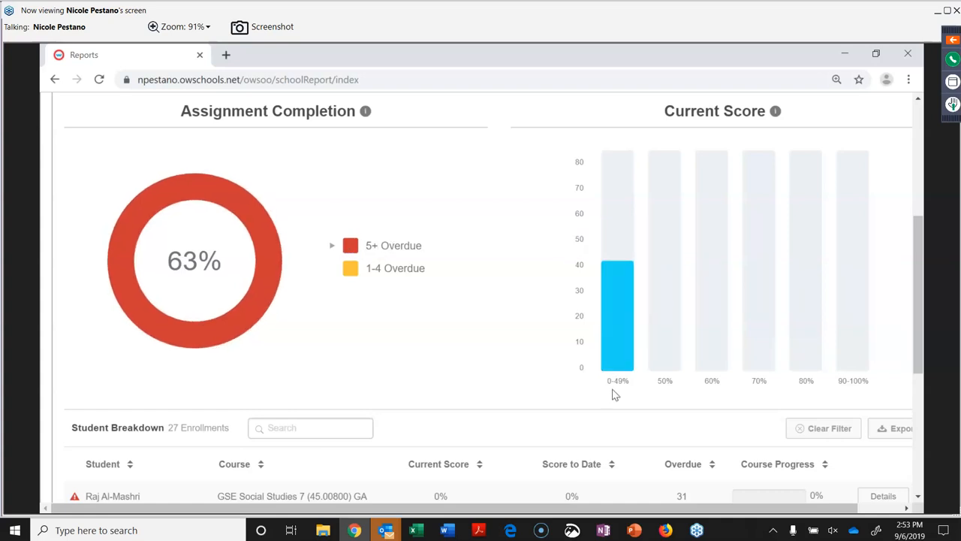
pyautogui.scroll(-5, 614, 393)
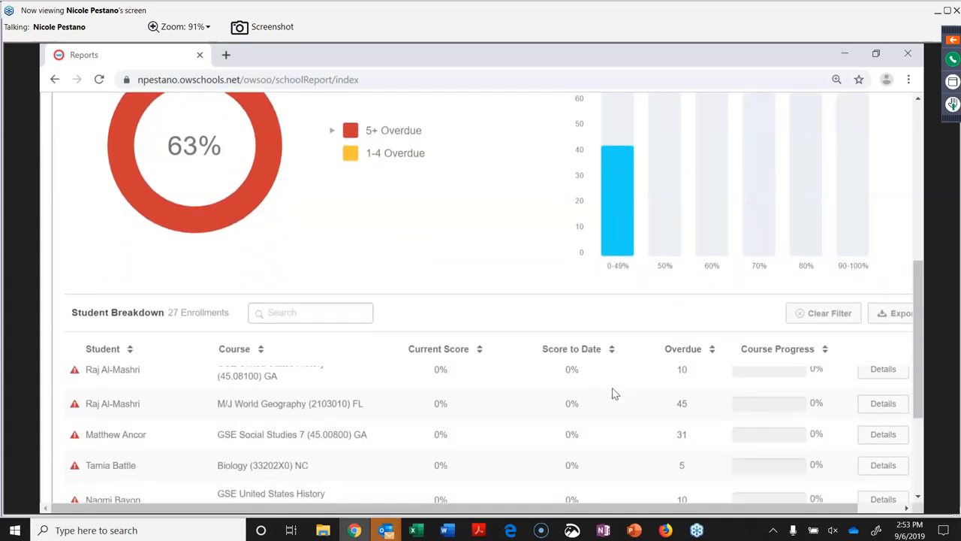
pyautogui.scroll(-1, 614, 394)
pyautogui.scroll(-2, 563, 298)
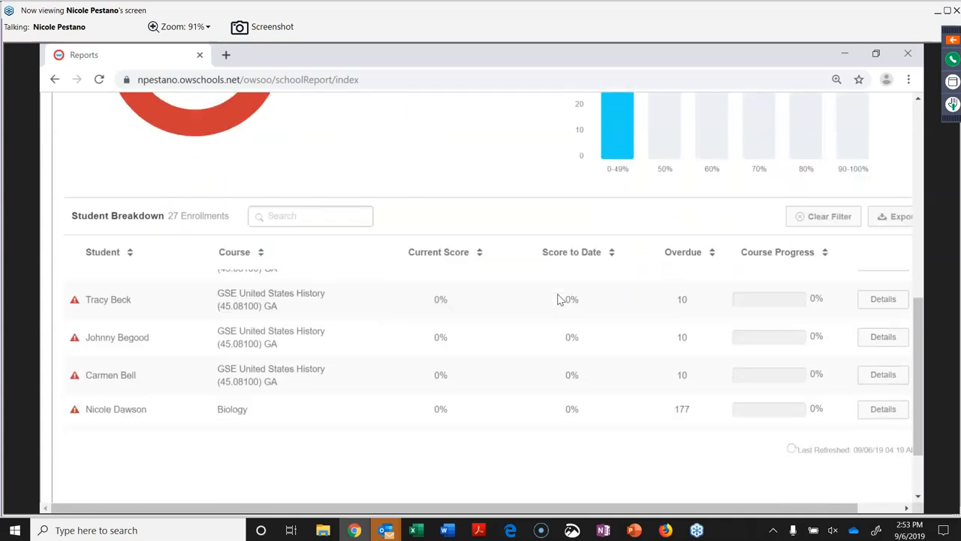
pyautogui.scroll(2, 460, 328)
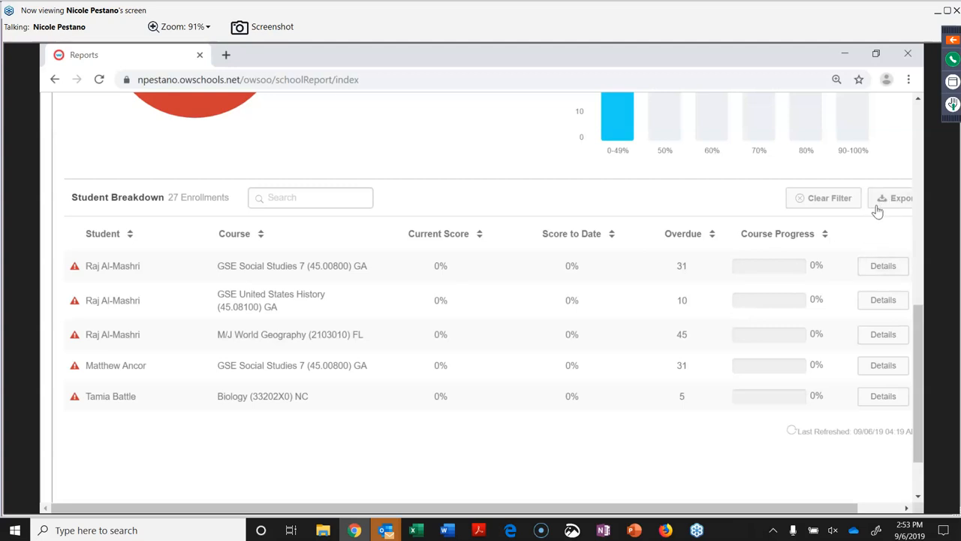
pyautogui.click(823, 201)
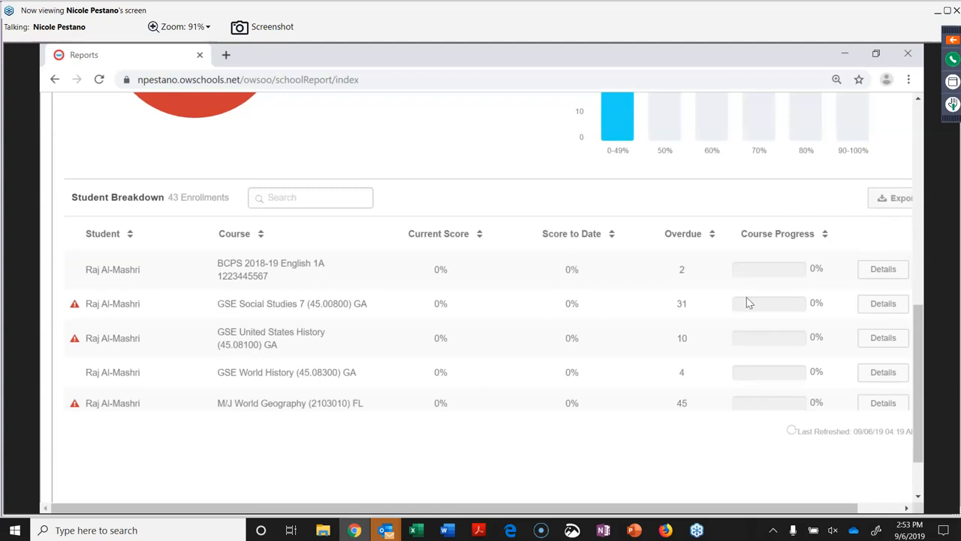
# Open the student detail report for the second enrollment in the table.
pyautogui.click(869, 307)
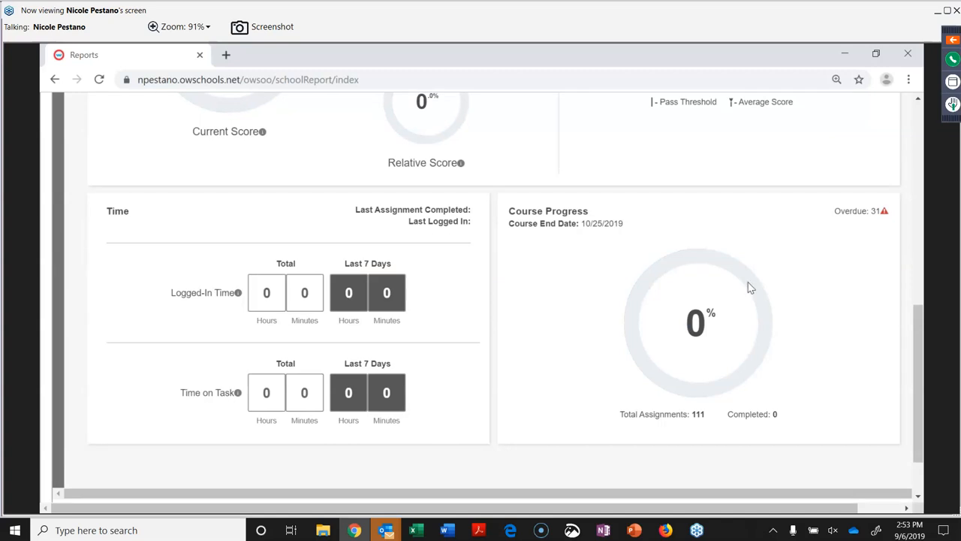
pyautogui.scroll(4, 749, 287)
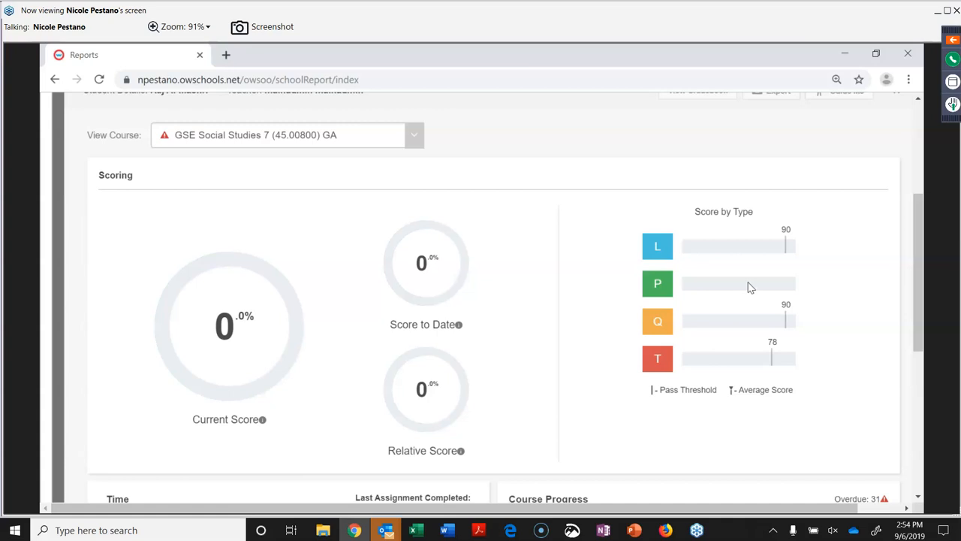
pyautogui.scroll(3, 748, 287)
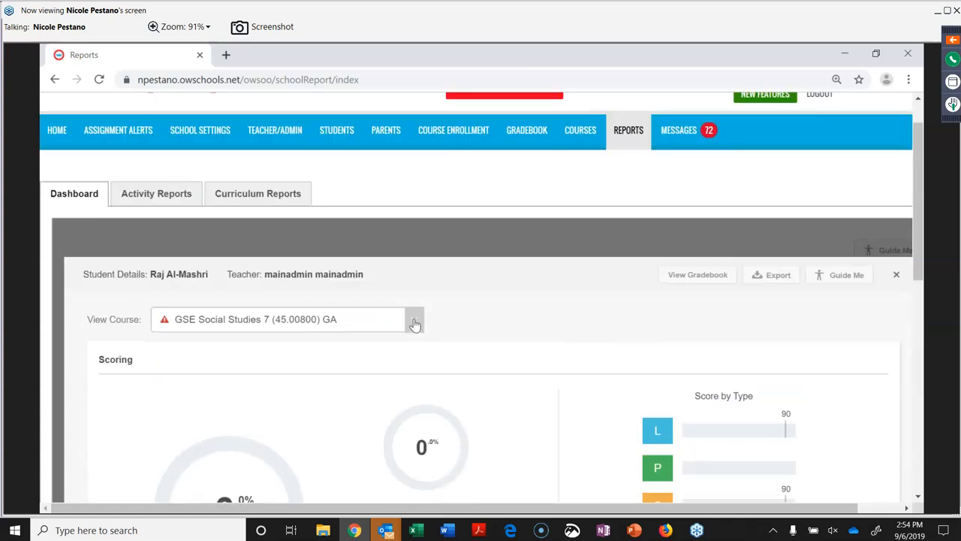
# Switch View Course to GSE World History (45.08300) GA, which shows all scores at 0%.
pyautogui.click(415, 322)
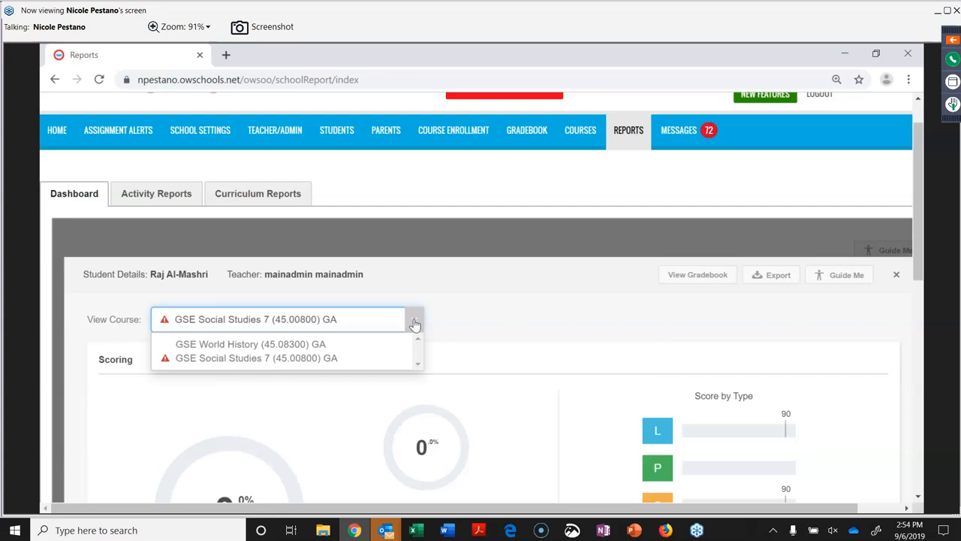
pyautogui.click(345, 345)
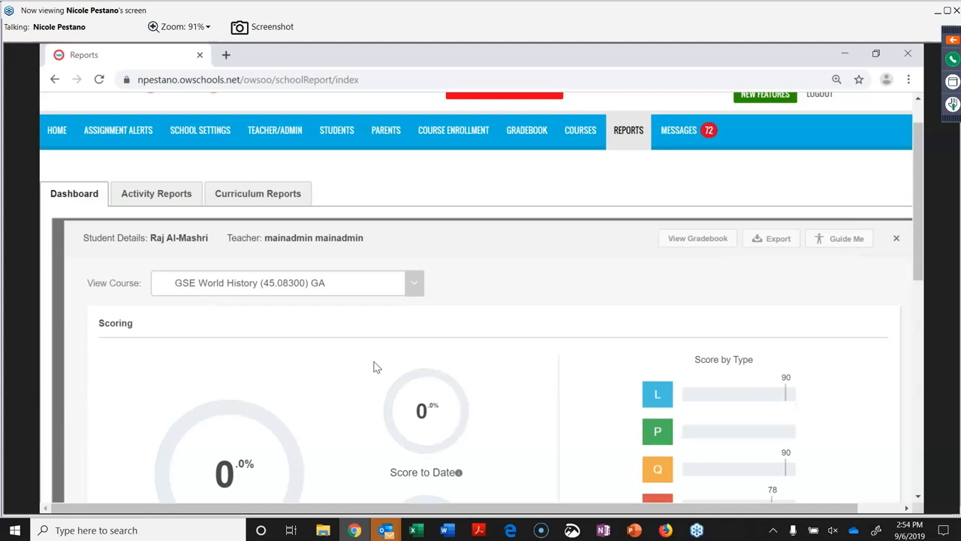
pyautogui.scroll(-4, 470, 297)
pyautogui.scroll(2, 470, 296)
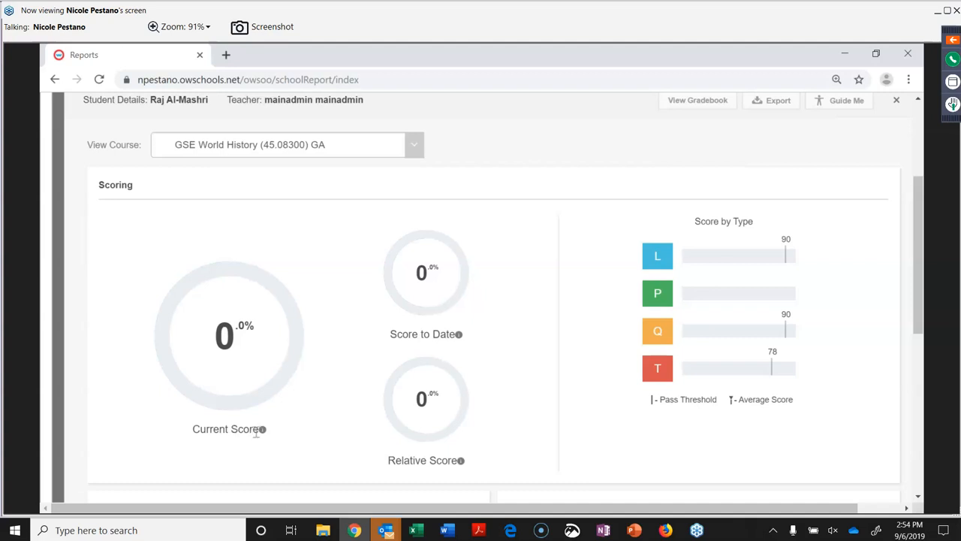
pyautogui.moveTo(263, 434)
pyautogui.moveTo(460, 339)
pyautogui.scroll(-2, 365, 338)
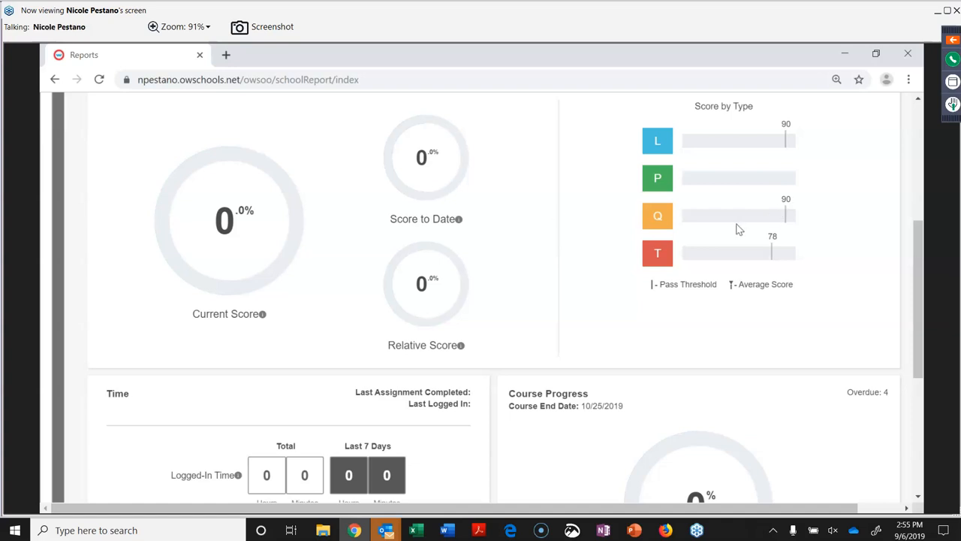
pyautogui.scroll(1, 738, 228)
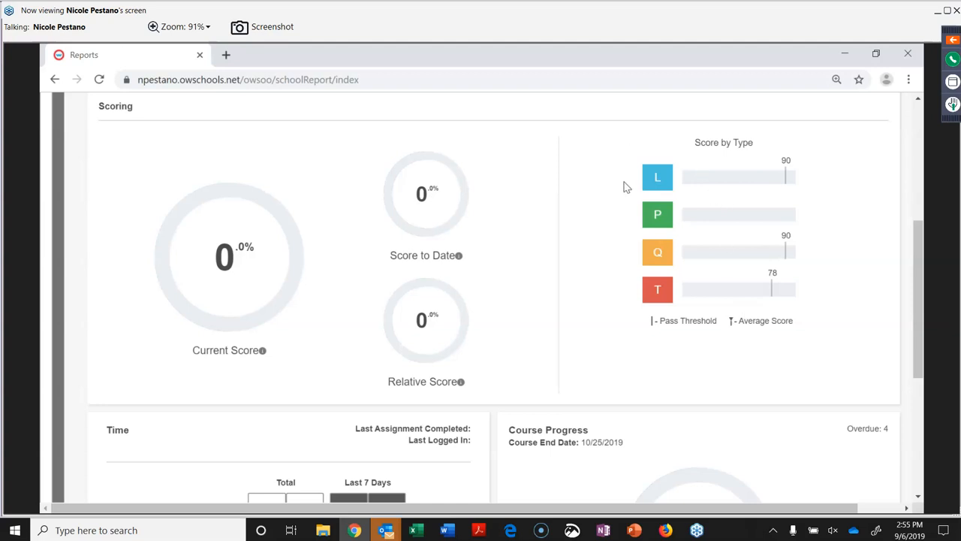
pyautogui.moveTo(646, 299)
pyautogui.moveTo(654, 250)
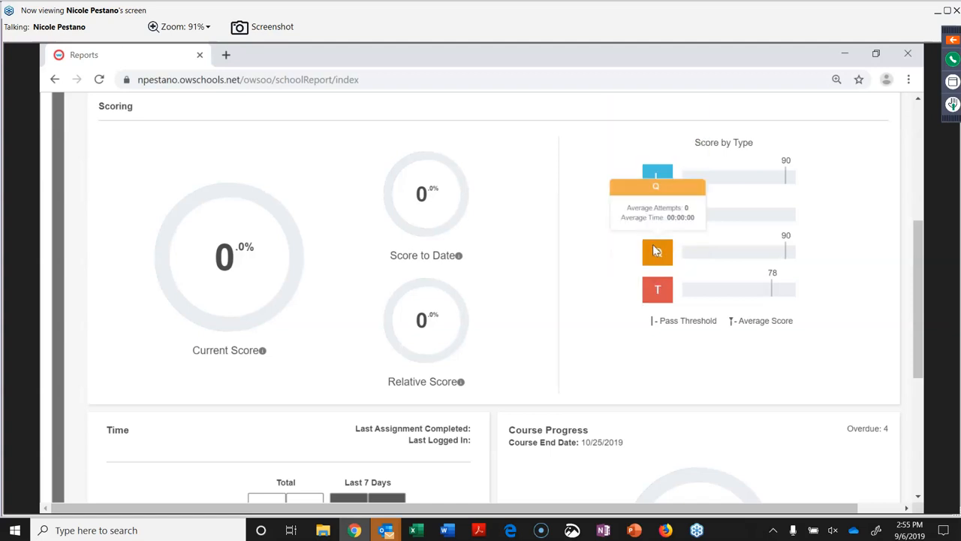
pyautogui.moveTo(654, 180)
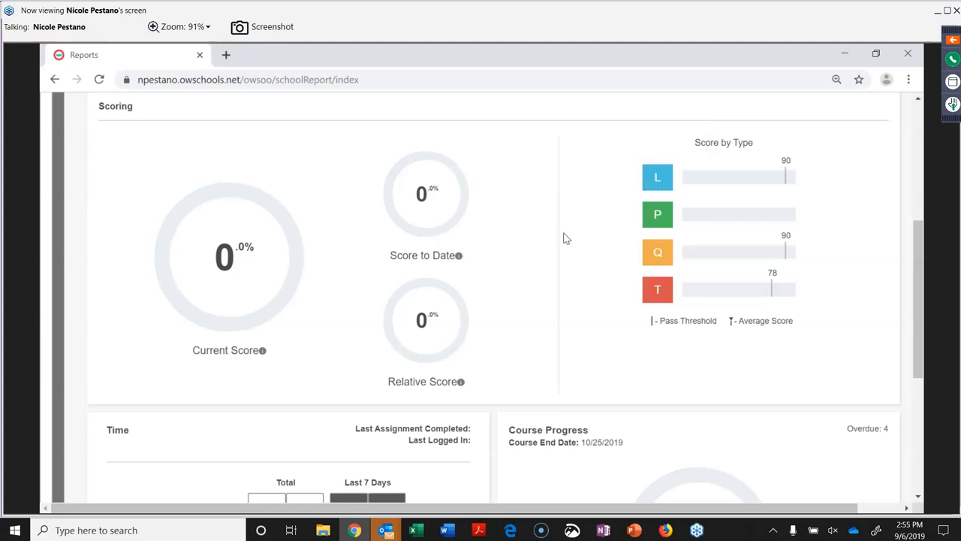
pyautogui.scroll(-1, 534, 291)
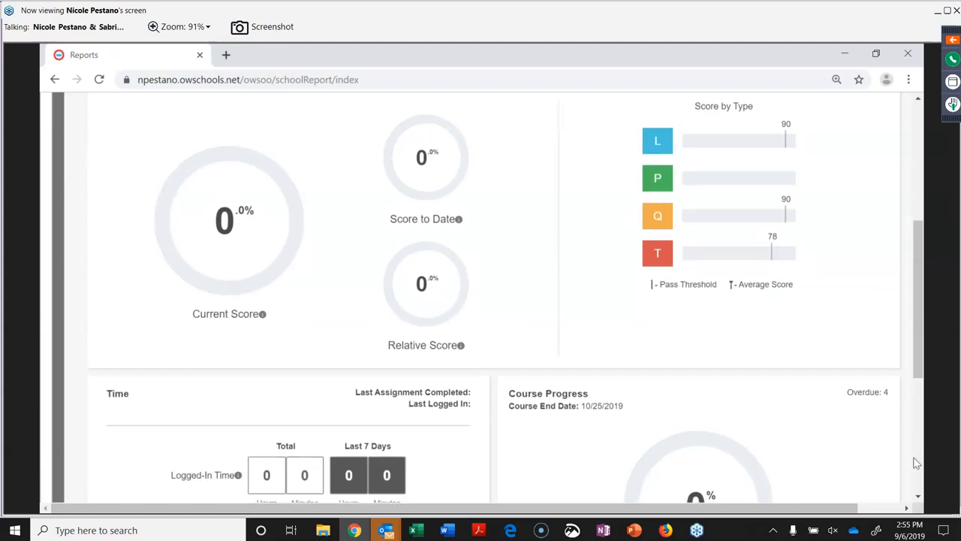
pyautogui.scroll(-4, 919, 501)
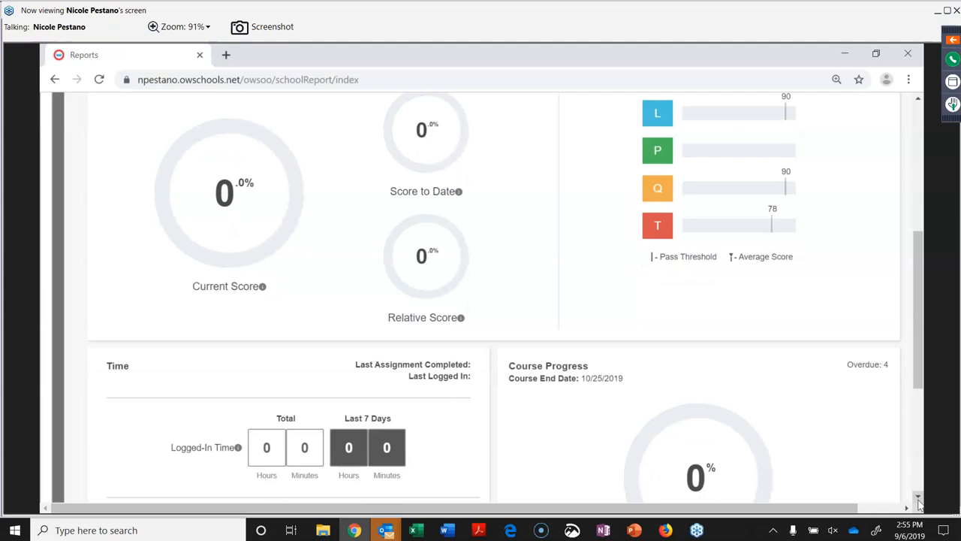
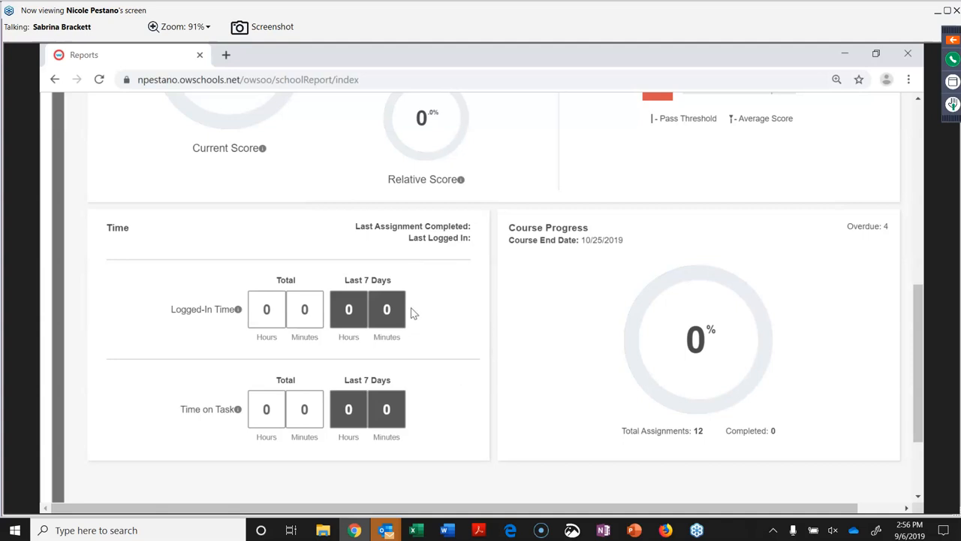
# Look over the GSE World History details (0% scores, 0 of 12 assignments) and return to the Reports dashboard.
pyautogui.scroll(1, 415, 284)
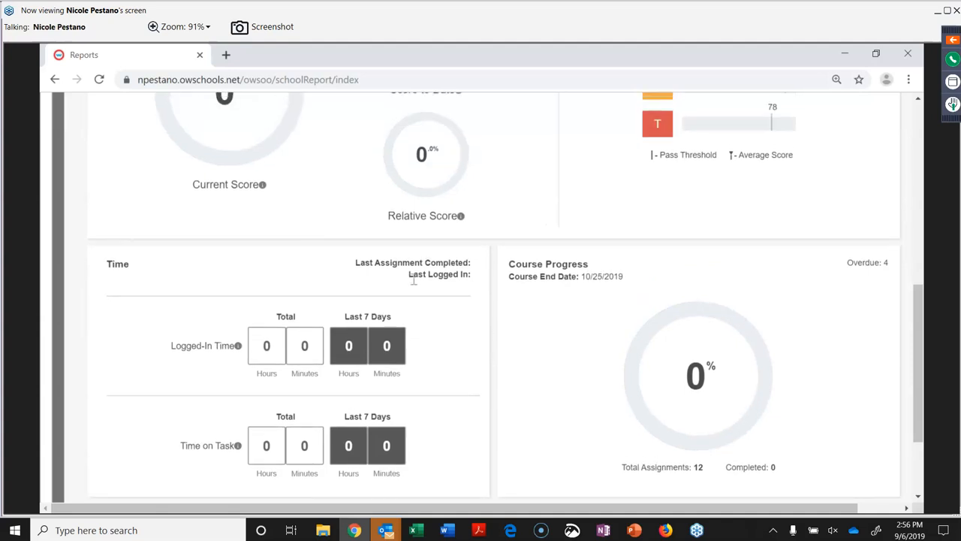
pyautogui.scroll(-1, 414, 283)
pyautogui.scroll(5, 415, 286)
pyautogui.scroll(-3, 416, 286)
pyautogui.scroll(4, 415, 286)
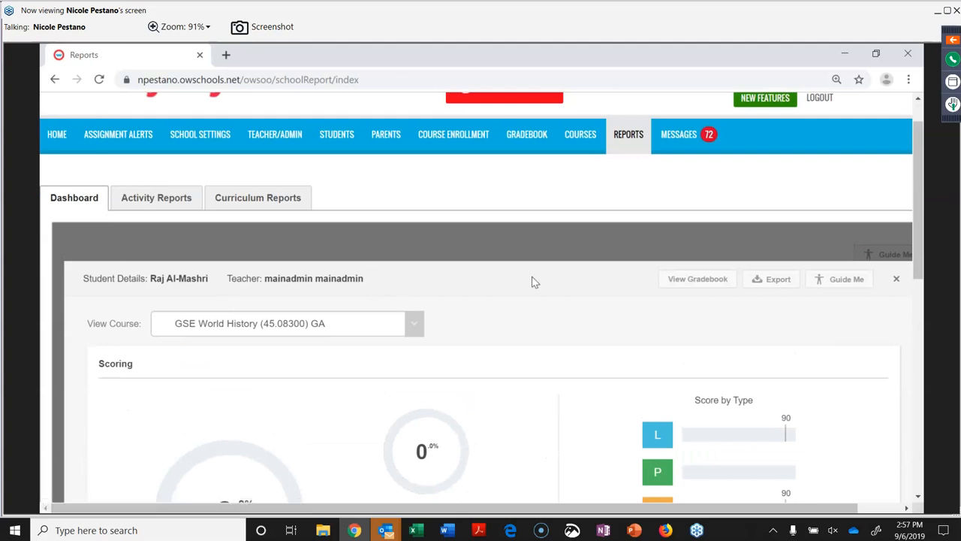
pyautogui.click(630, 139)
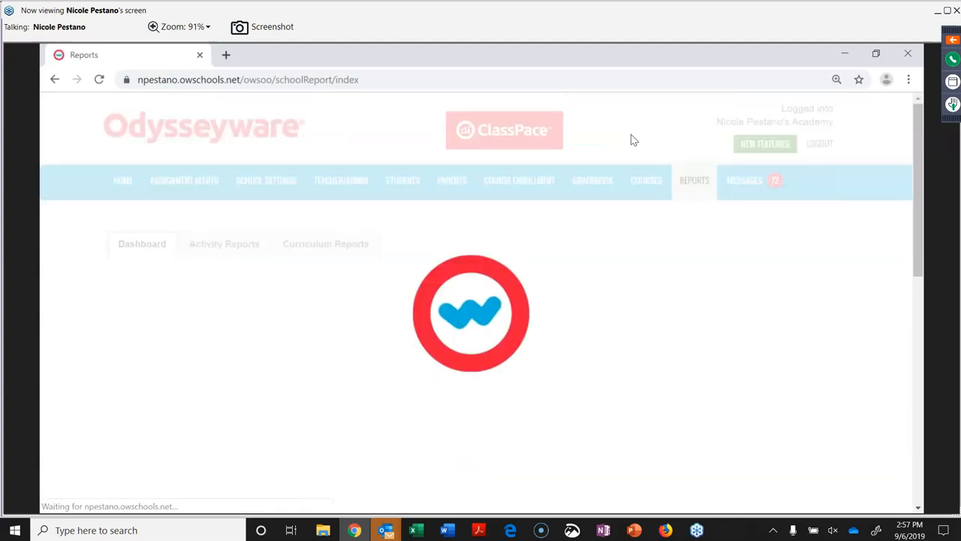
# Open the detail report for the first Student Breakdown row, the BCPS 2018-19 English 1A enrollment.
pyautogui.scroll(-5, 530, 273)
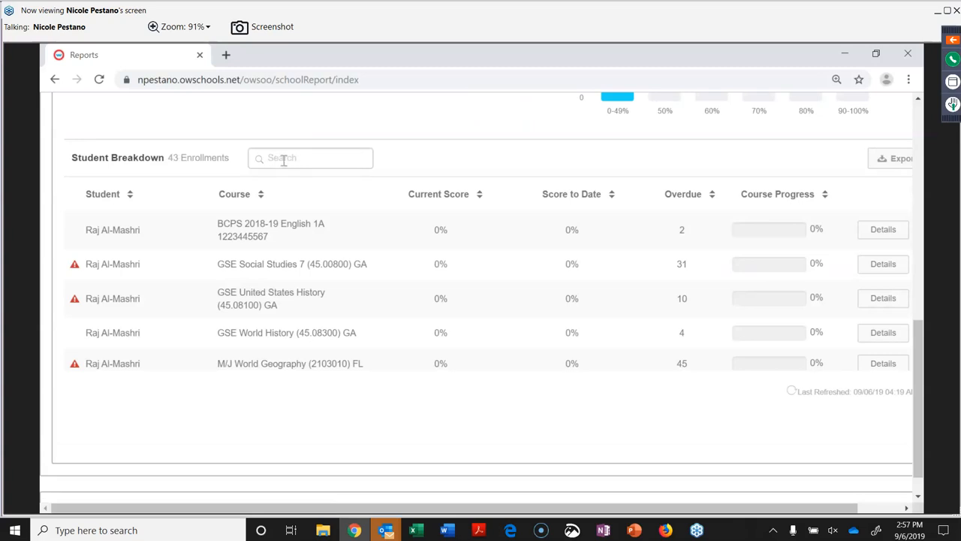
pyautogui.click(882, 229)
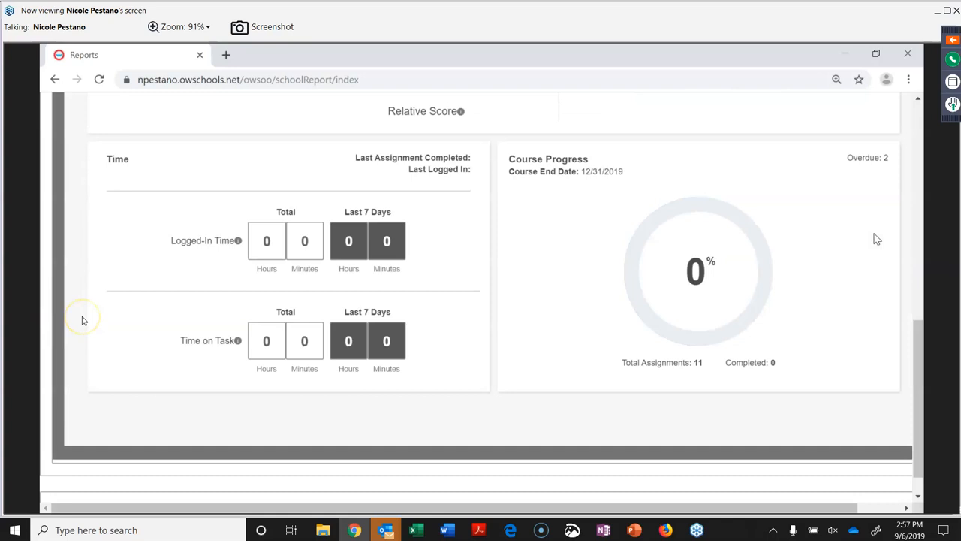
pyautogui.scroll(10, 877, 239)
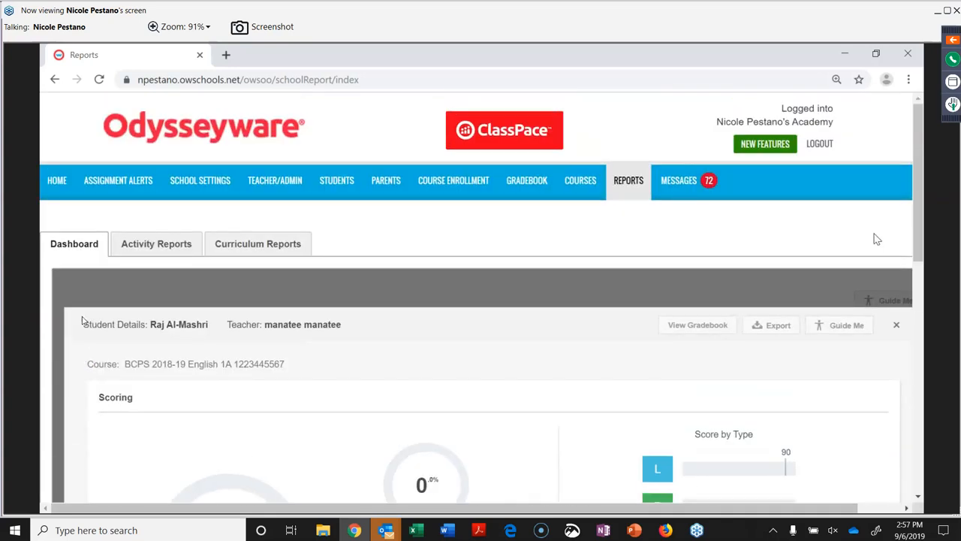
pyautogui.scroll(-2, 877, 239)
pyautogui.scroll(-1, 877, 239)
pyautogui.scroll(-1, 877, 239)
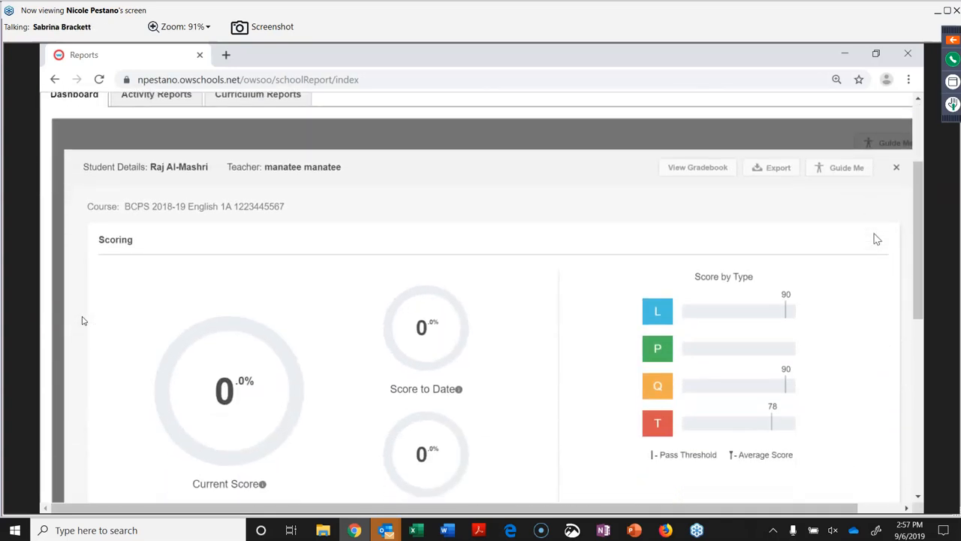
pyautogui.scroll(-1, 876, 238)
pyautogui.scroll(-4, 877, 239)
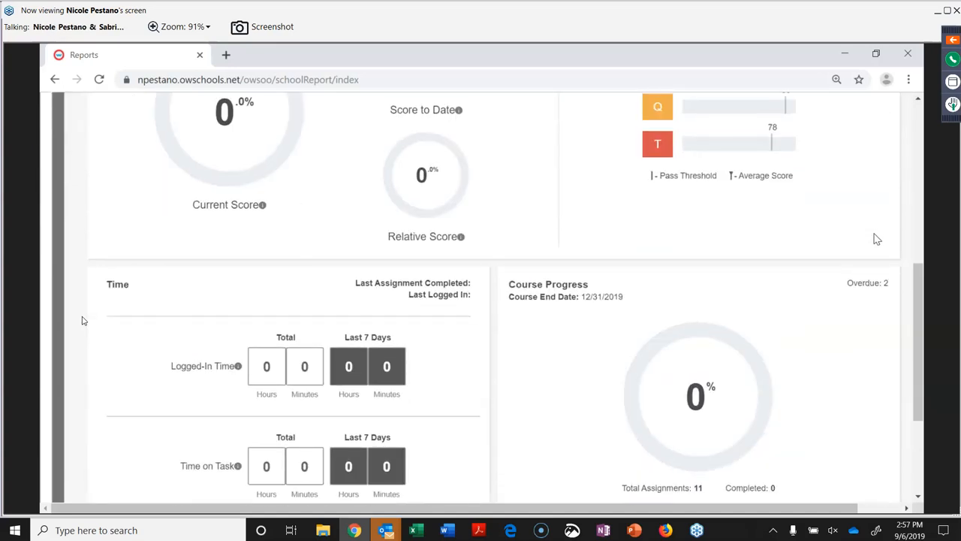
# Review its 0% progress, 0 of 11 assignments and 2 overdue, then return to Reports.
pyautogui.scroll(3, 877, 238)
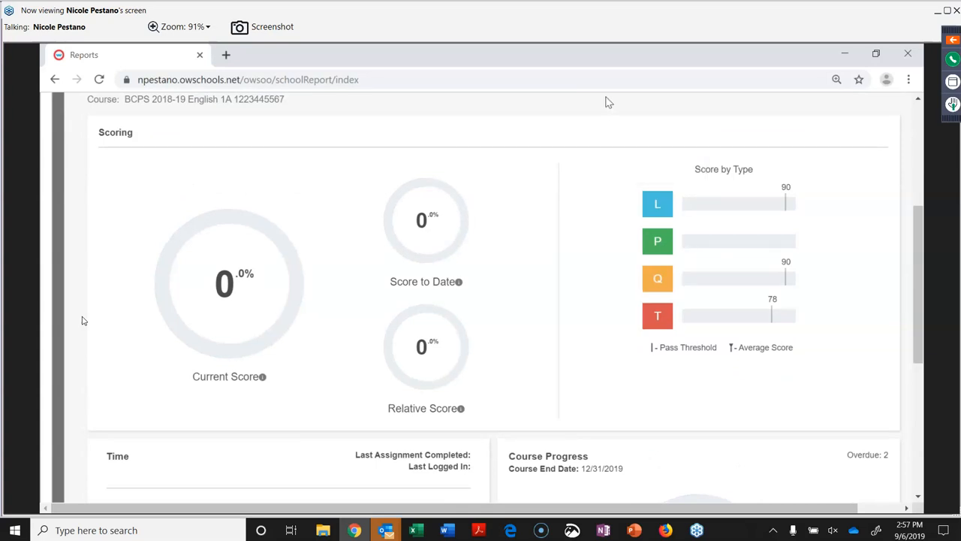
pyautogui.scroll(3, 558, 162)
pyautogui.scroll(2, 450, 180)
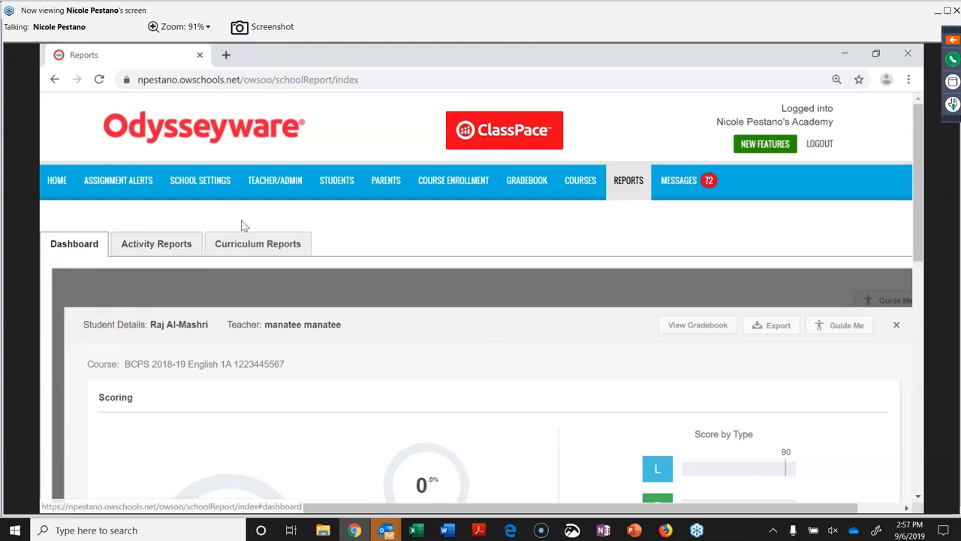
pyautogui.scroll(-1, 362, 292)
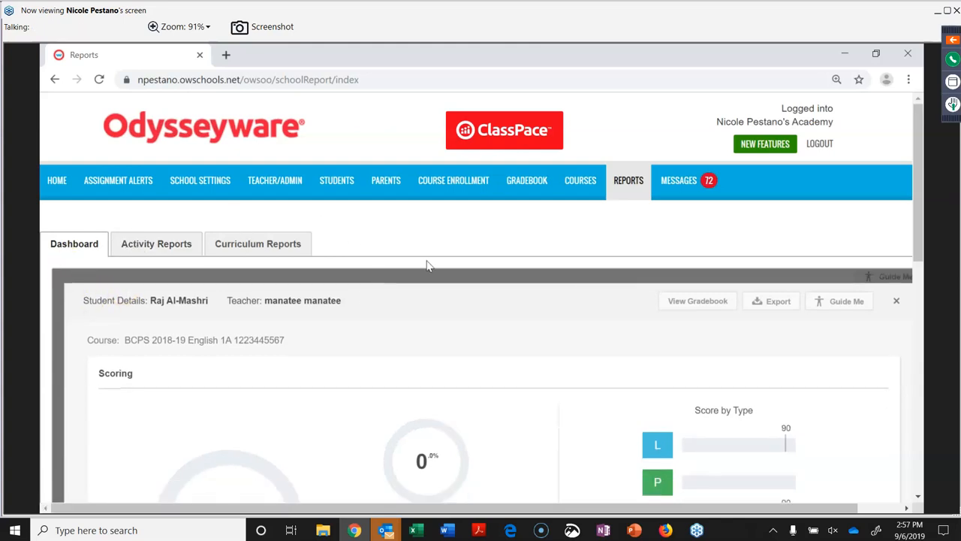
pyautogui.scroll(-10, 425, 264)
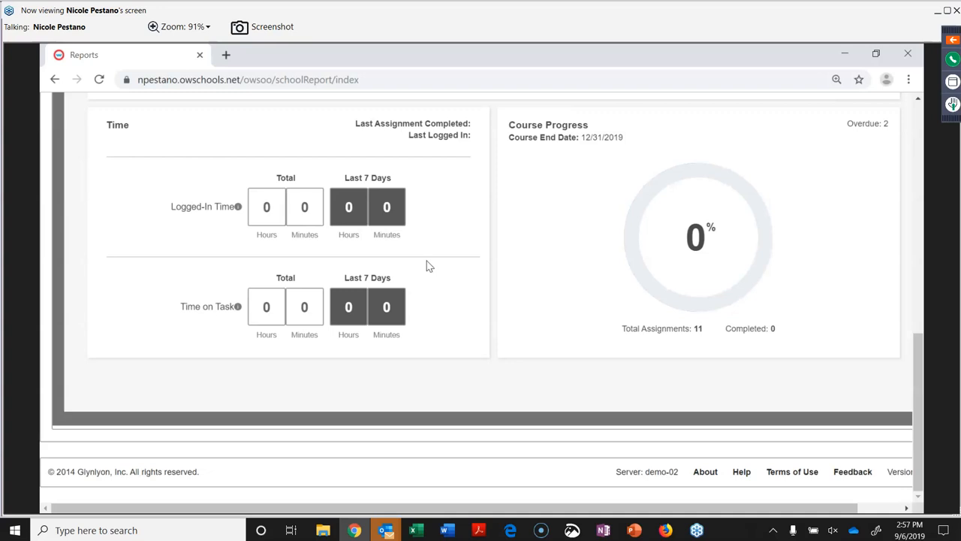
pyautogui.scroll(15, 738, 215)
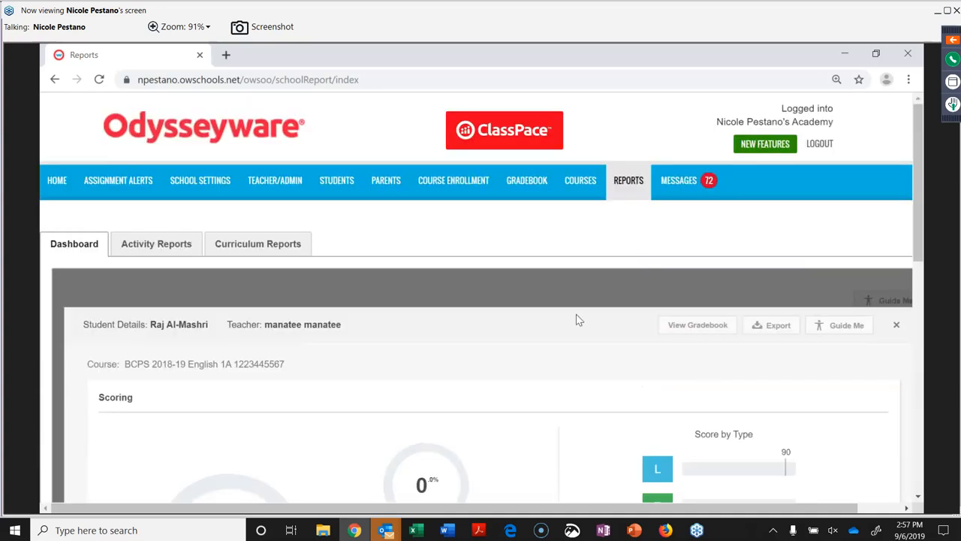
pyautogui.click(628, 182)
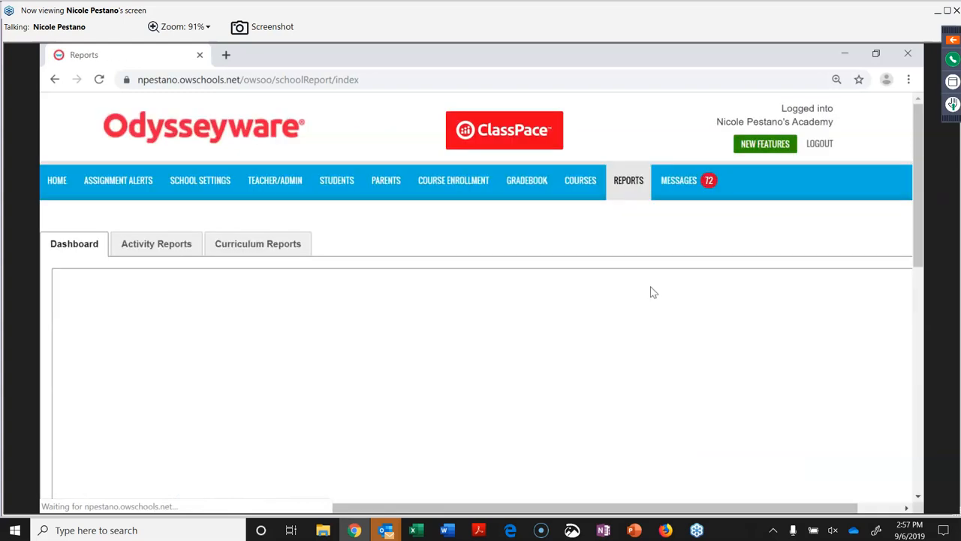
pyautogui.scroll(-10, 652, 293)
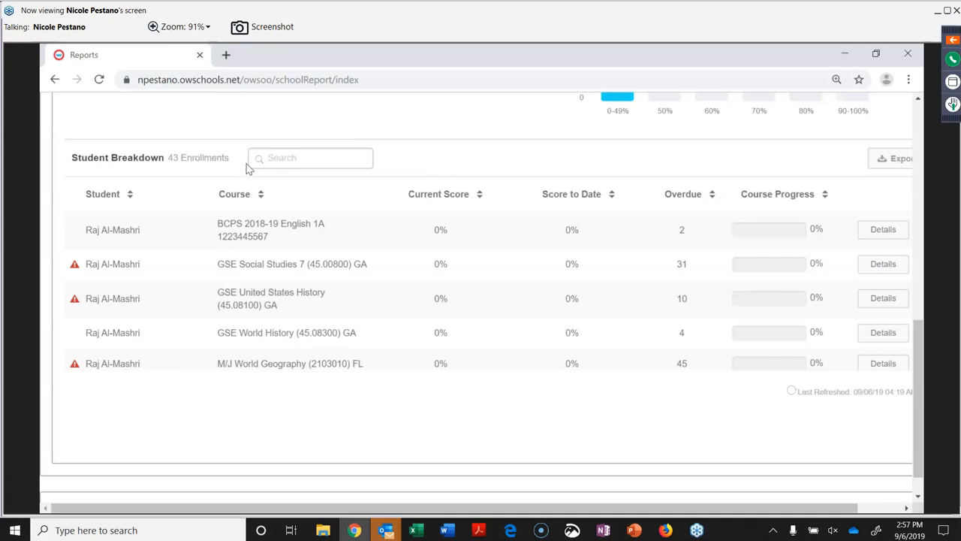
pyautogui.scroll(3, 474, 152)
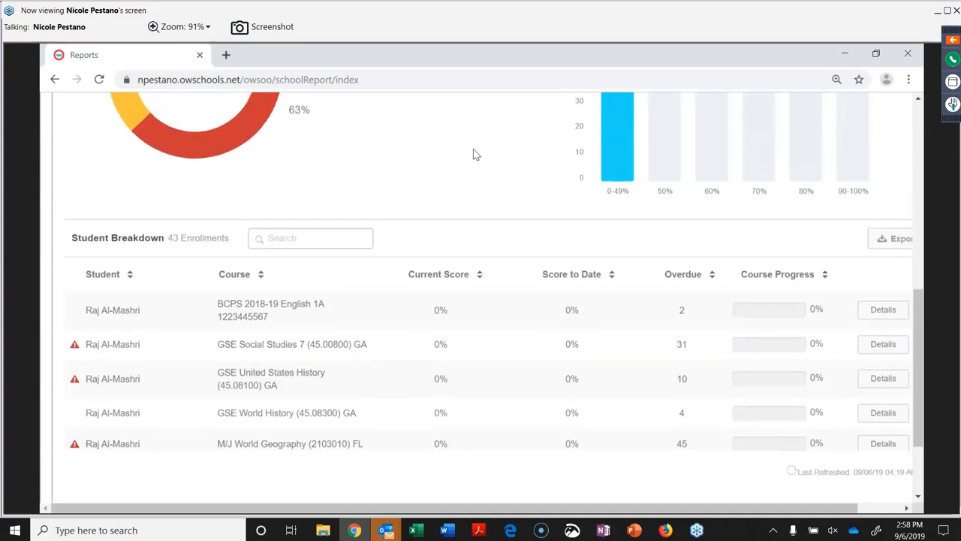
pyautogui.scroll(3, 473, 153)
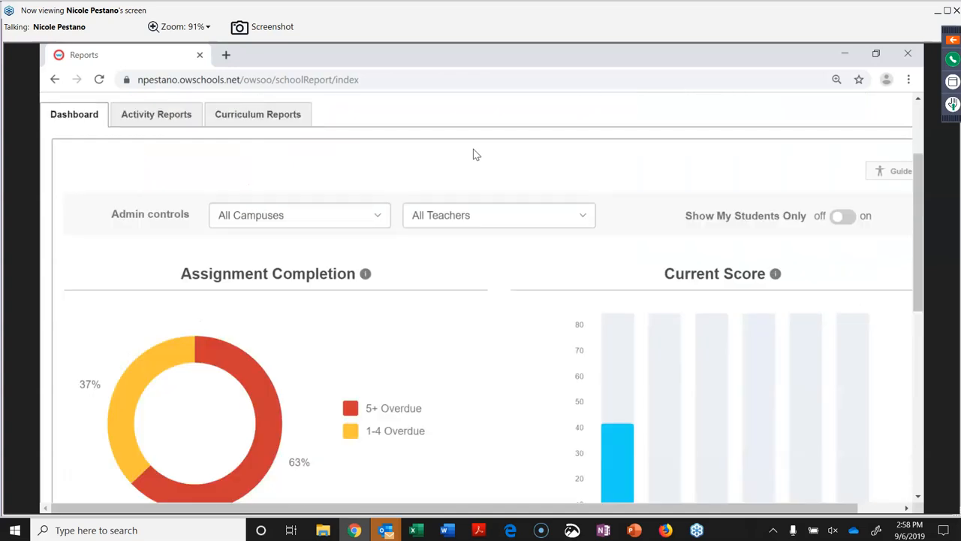
pyautogui.scroll(1, 388, 236)
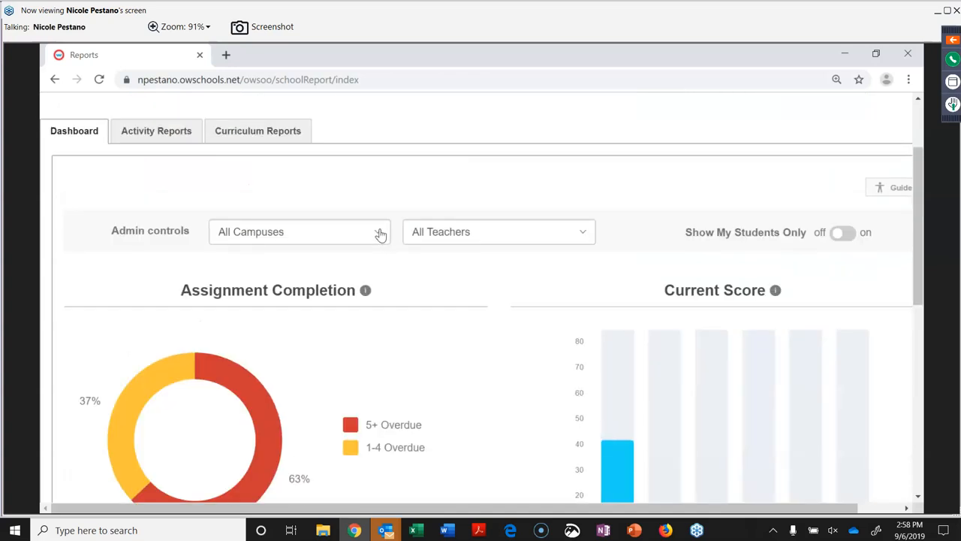
pyautogui.click(380, 234)
pyautogui.click(586, 236)
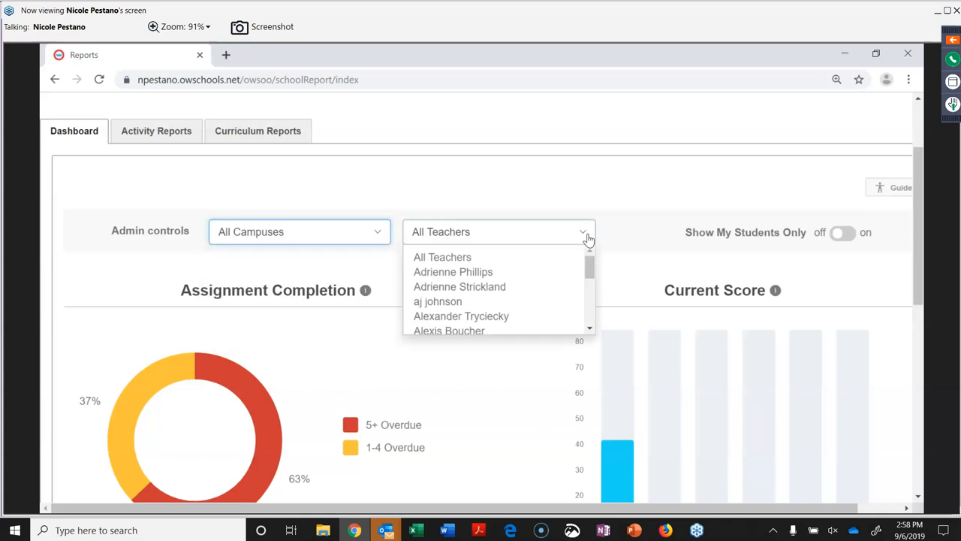
pyautogui.scroll(-5, 548, 302)
pyautogui.scroll(-10, 547, 301)
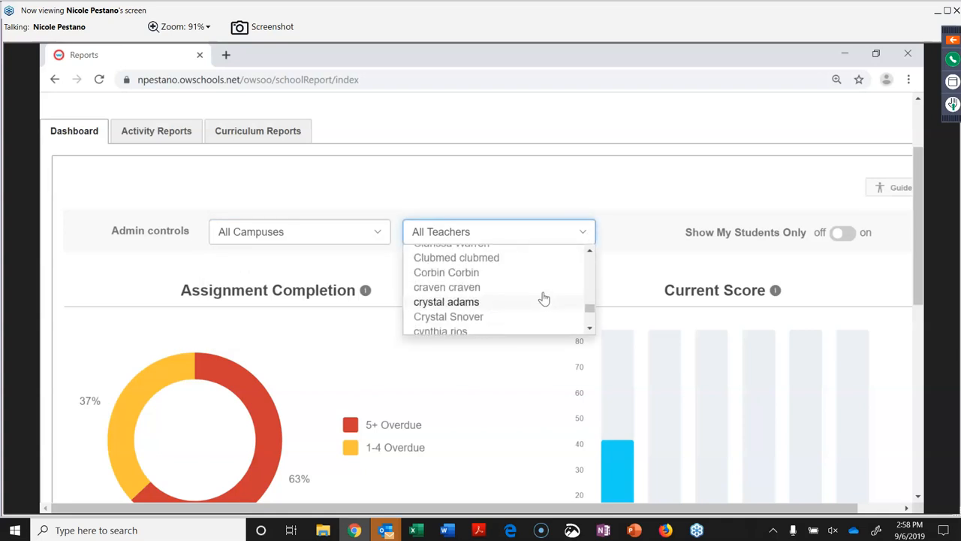
pyautogui.click(436, 331)
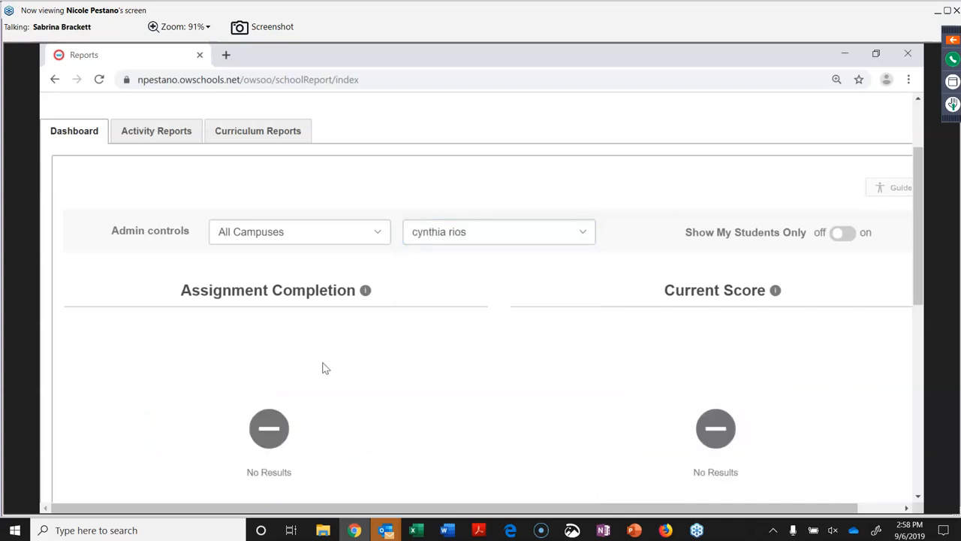
pyautogui.click(587, 235)
pyautogui.click(524, 262)
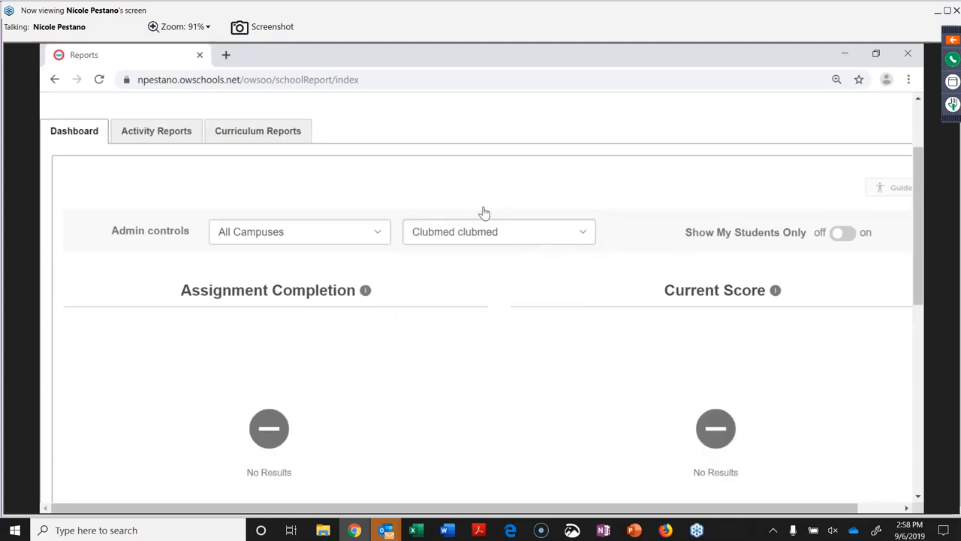
pyautogui.click(133, 129)
pyautogui.click(133, 129)
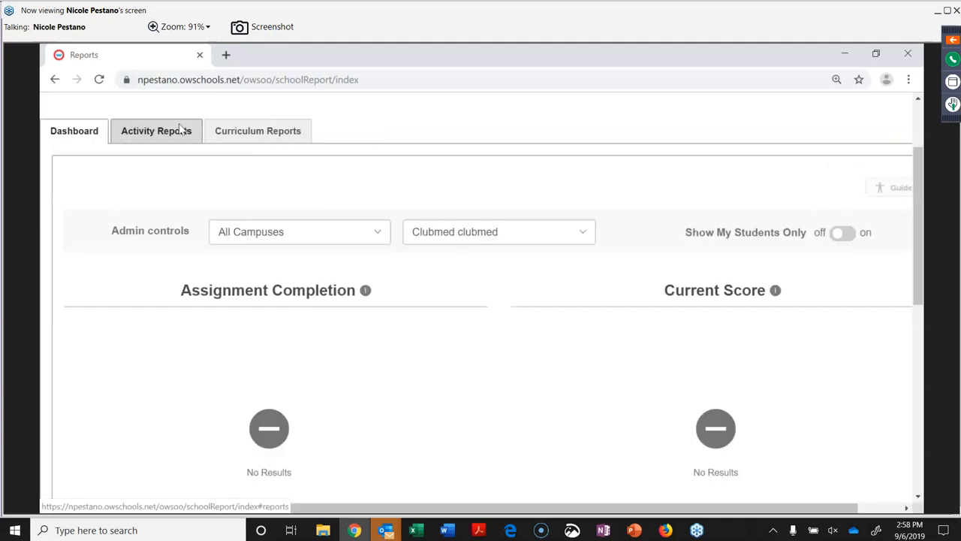
pyautogui.scroll(-10, 172, 378)
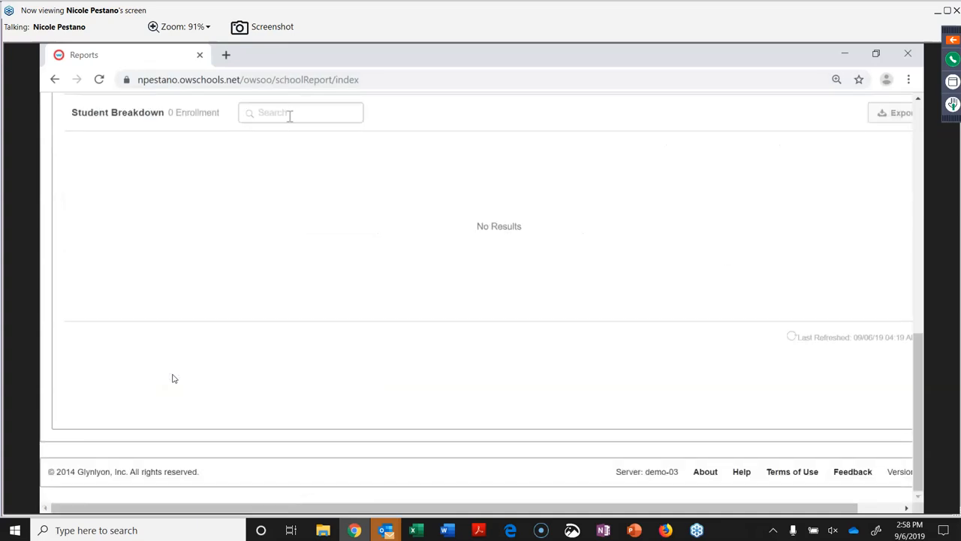
pyautogui.scroll(10, 289, 115)
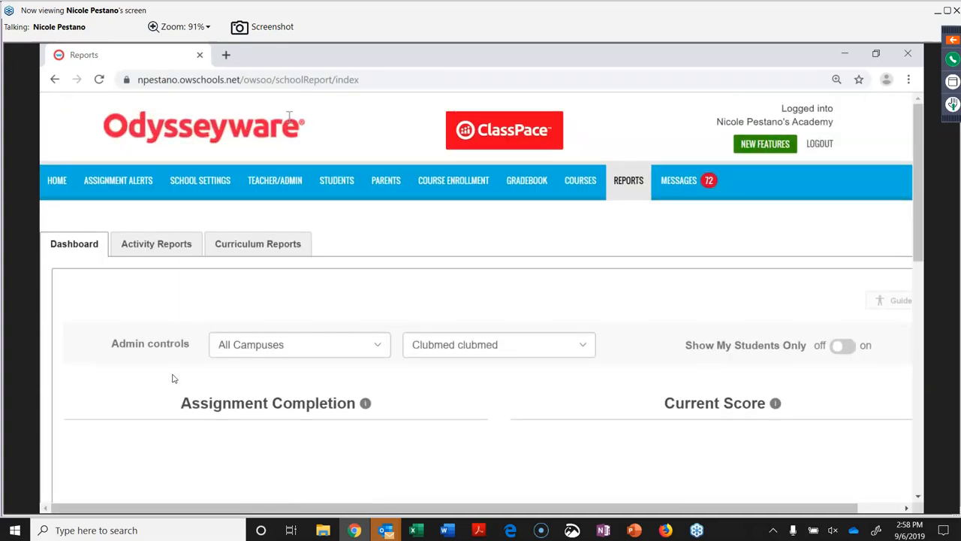
# Switch the dashboard's teacher filter to All Teachers.
pyautogui.click(580, 343)
pyautogui.scroll(15, 559, 375)
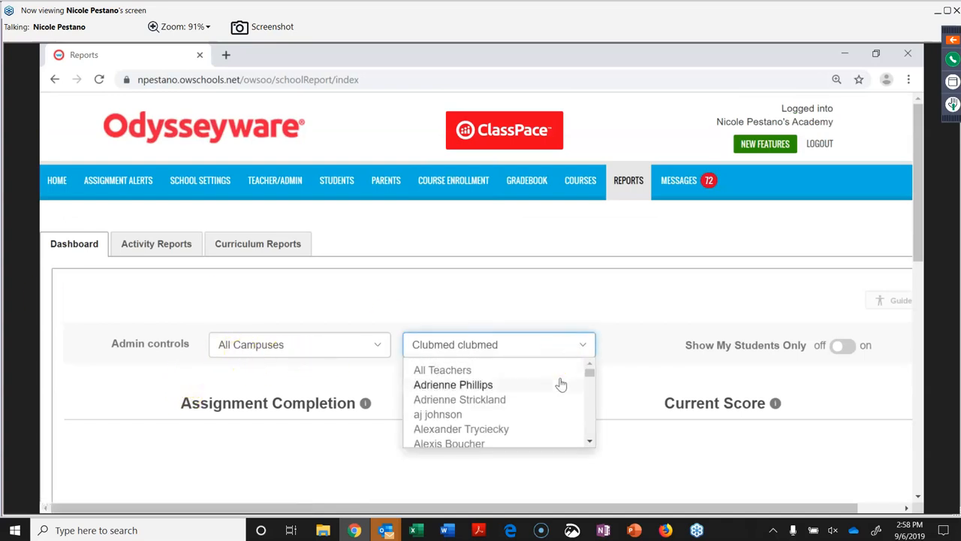
pyautogui.click(542, 367)
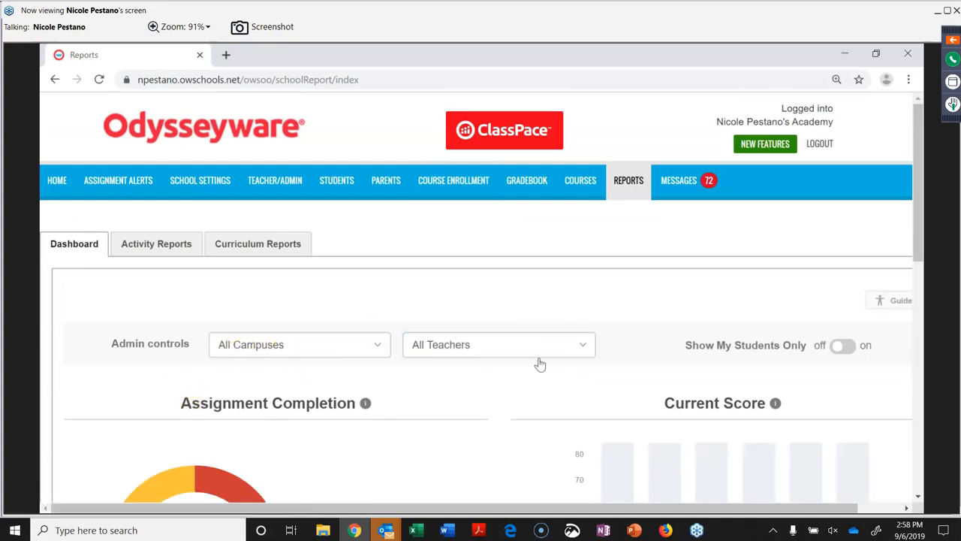
pyautogui.scroll(-4, 525, 390)
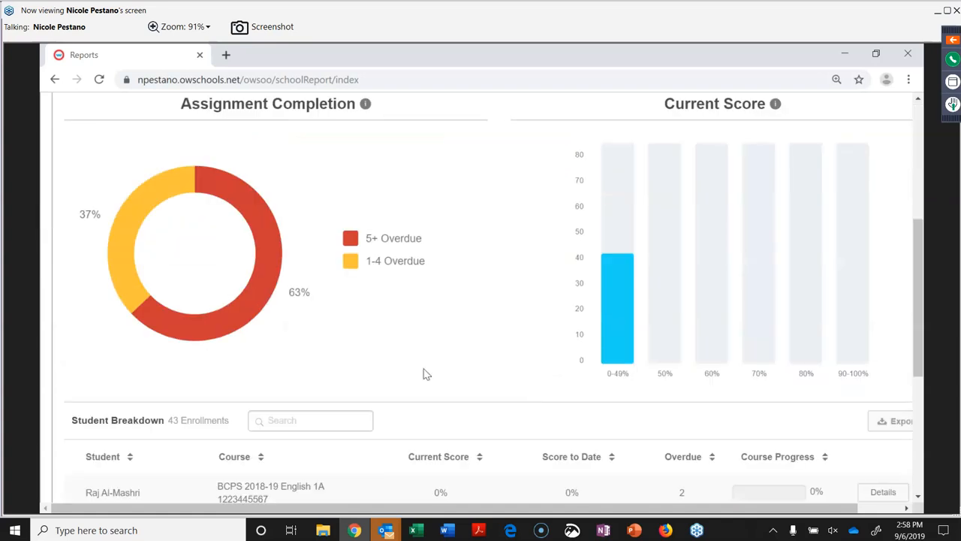
# Filter the breakdown to 5+ Overdue, then clear it to show the full 63% / 37% split.
pyautogui.click(262, 279)
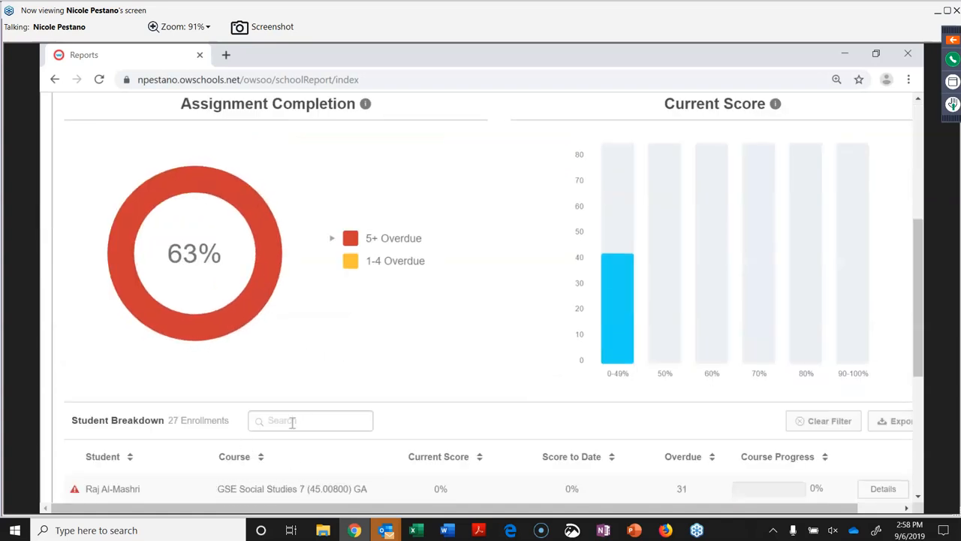
pyautogui.moveTo(225, 326)
pyautogui.click(828, 421)
pyautogui.scroll(-2, 396, 448)
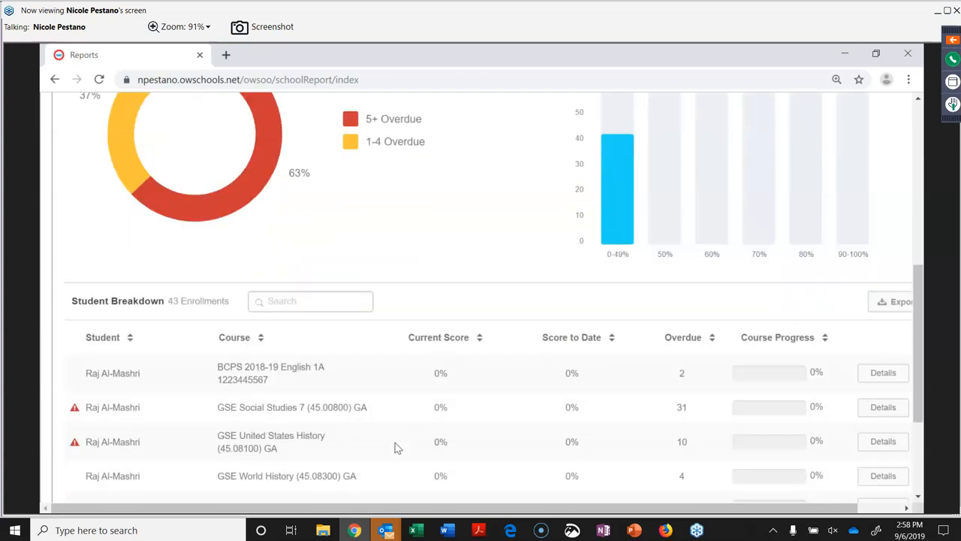
pyautogui.scroll(-3, 395, 445)
pyautogui.scroll(5, 396, 445)
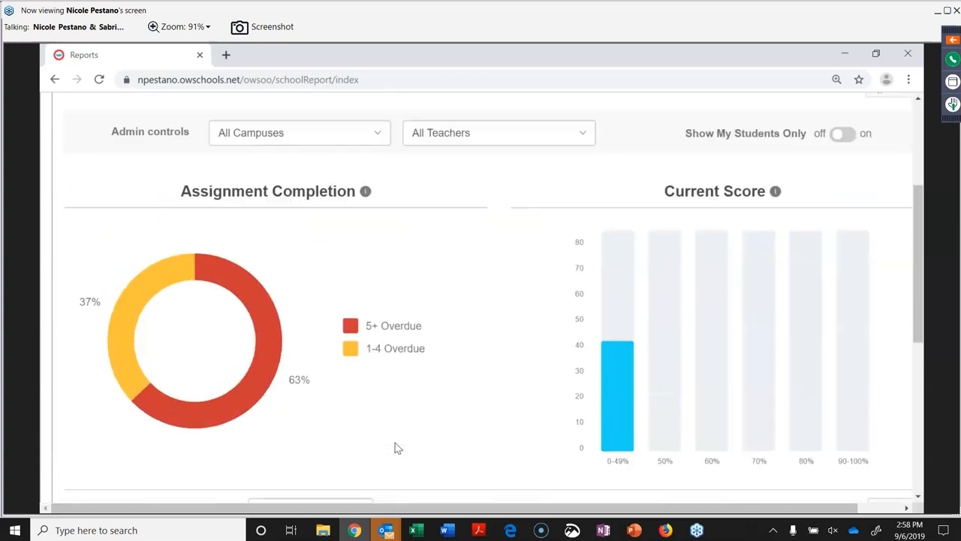
pyautogui.scroll(3, 397, 448)
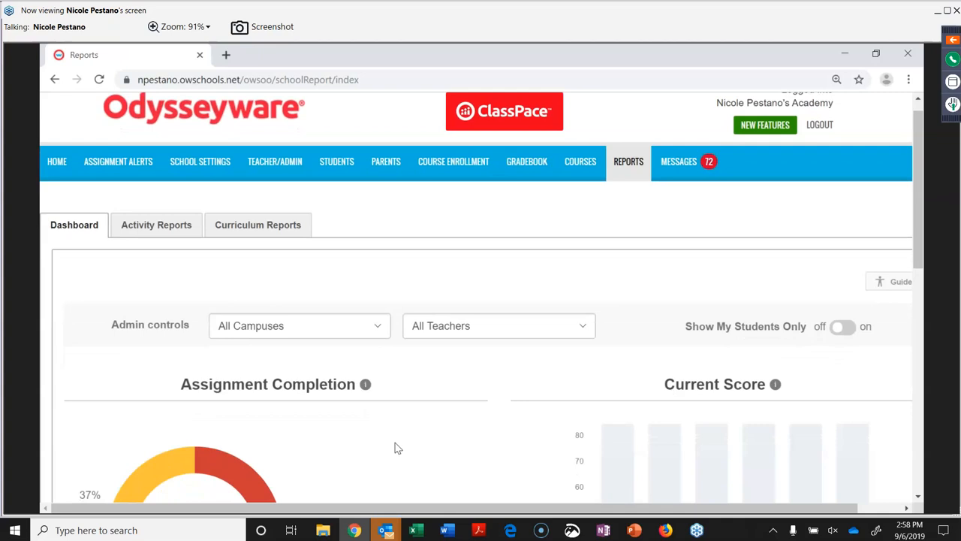
# In the Gradebook, list the chosen student's active enrollments and open their report options.
pyautogui.scroll(-1, 397, 447)
pyautogui.click(535, 150)
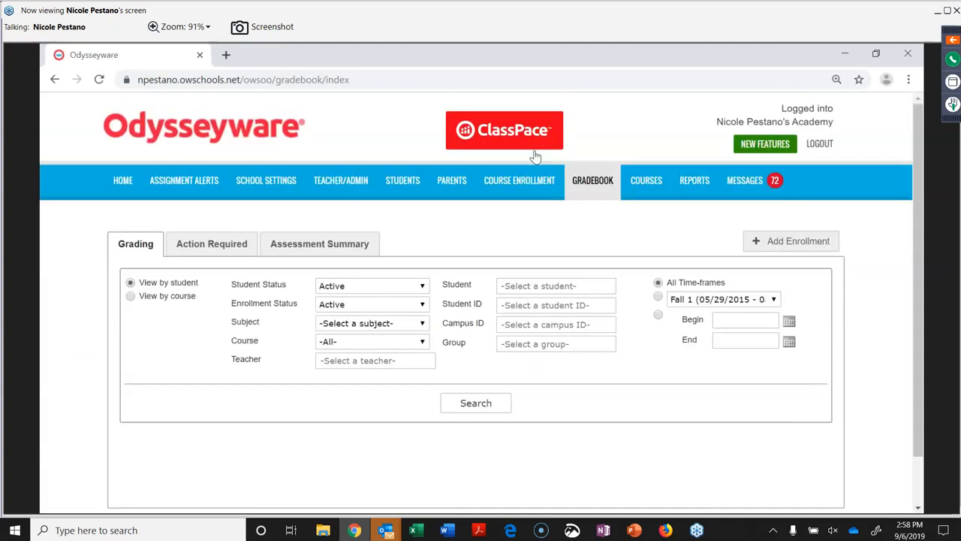
pyautogui.click(540, 285)
pyautogui.write('nie')
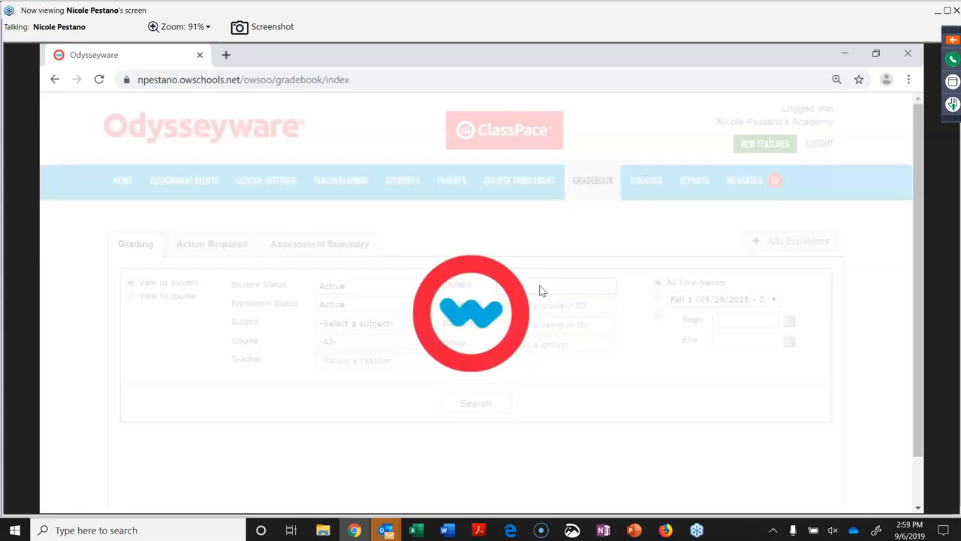
pyautogui.click(551, 336)
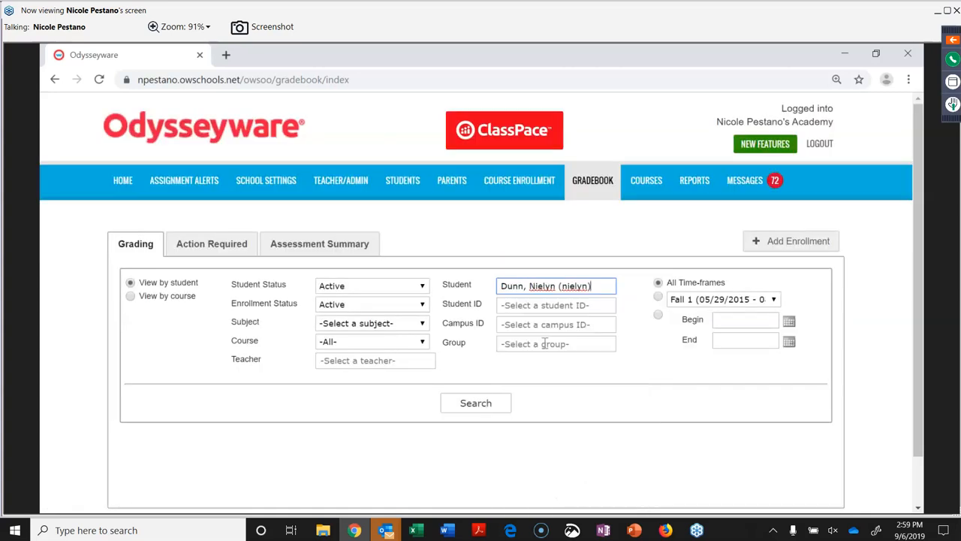
pyautogui.click(467, 409)
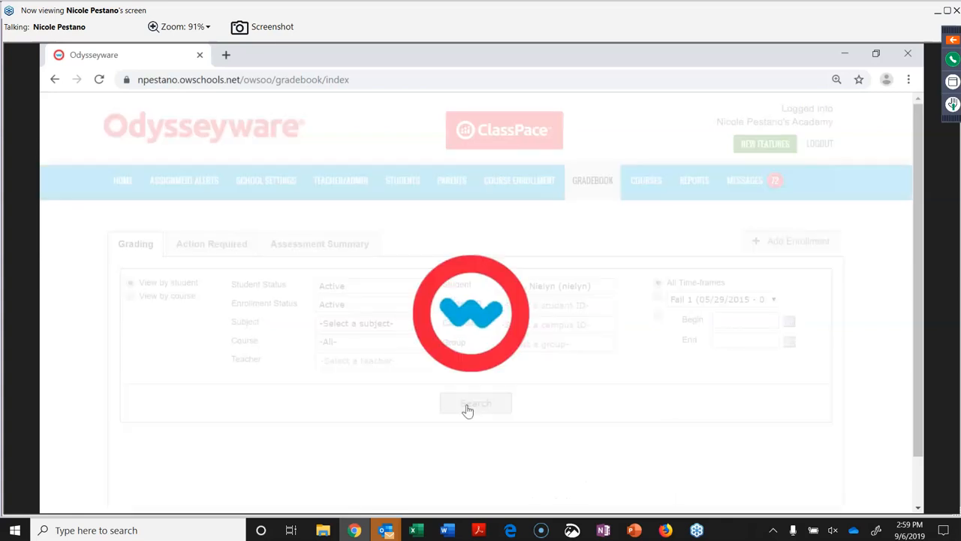
pyautogui.scroll(-2, 543, 456)
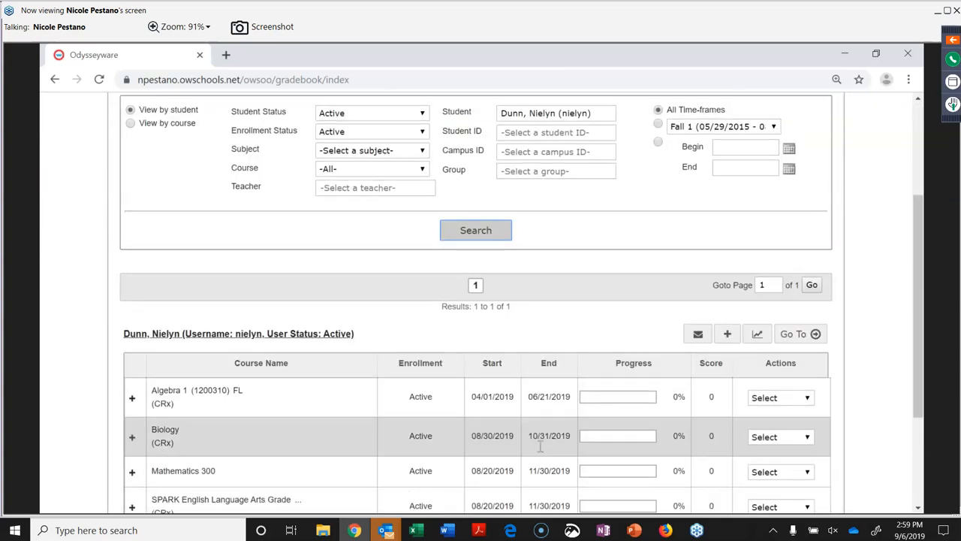
pyautogui.click(756, 338)
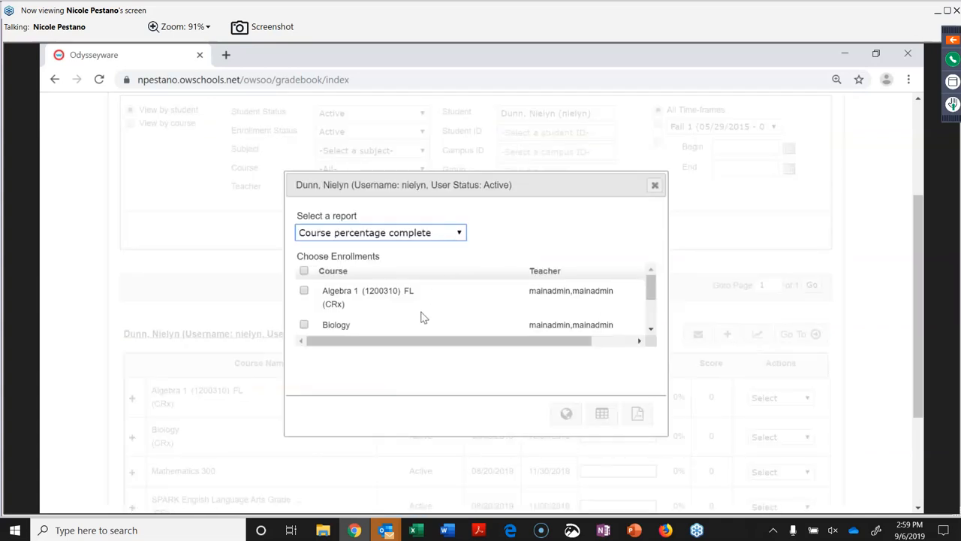
# Generate a Detailed student grading report for Algebra 1 and Biology as a web page.
pyautogui.scroll(-2, 422, 315)
pyautogui.scroll(3, 423, 316)
pyautogui.click(456, 235)
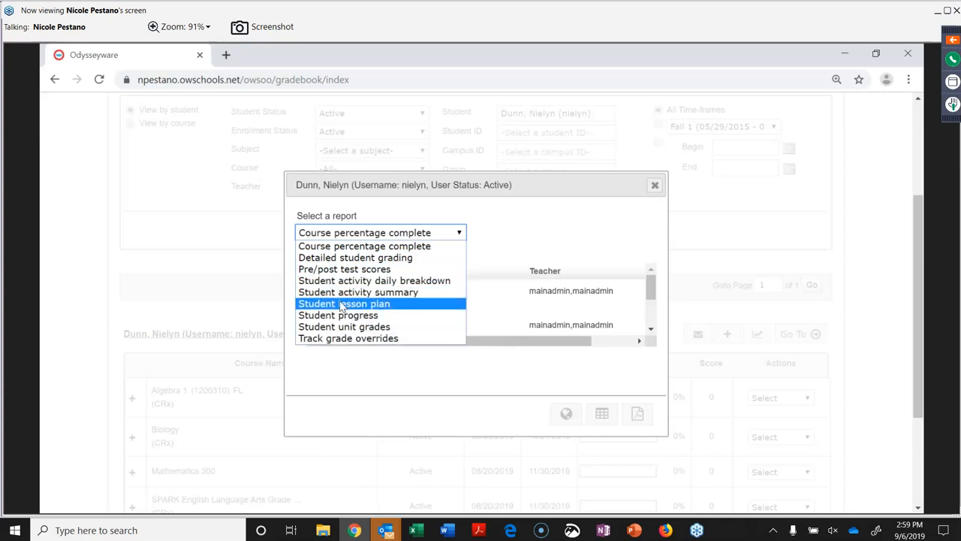
pyautogui.click(327, 259)
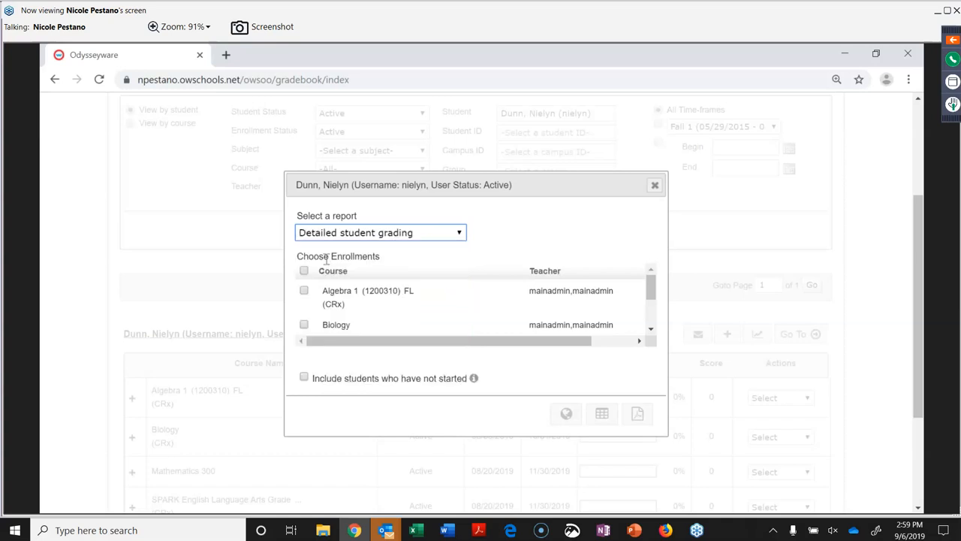
pyautogui.click(304, 292)
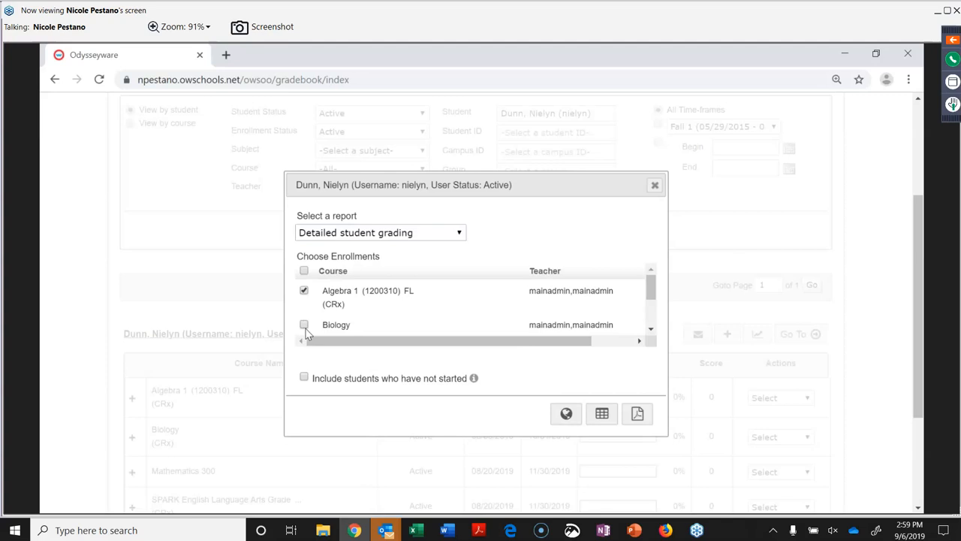
pyautogui.click(566, 414)
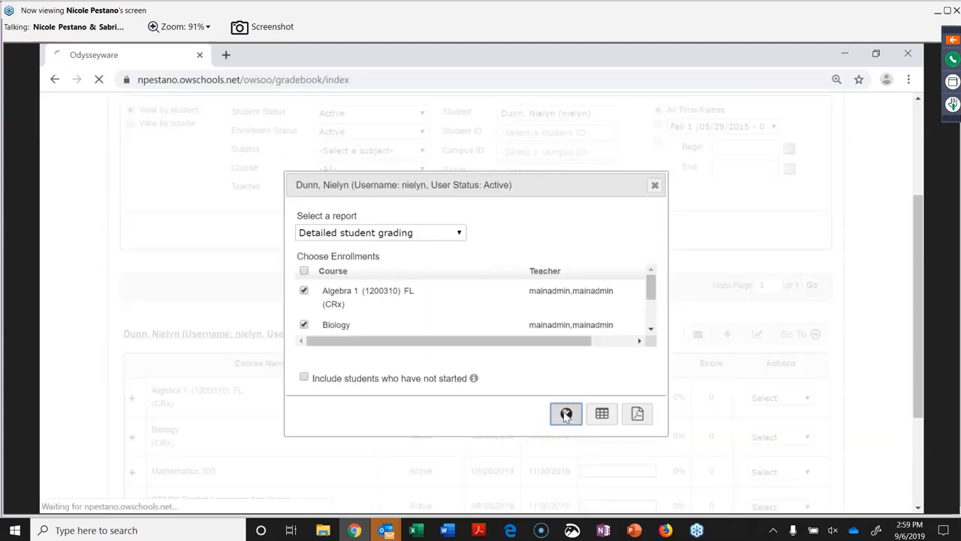
# Close the student report window and go back to the Reports section.
pyautogui.click(654, 191)
pyautogui.scroll(3, 676, 225)
pyautogui.click(695, 190)
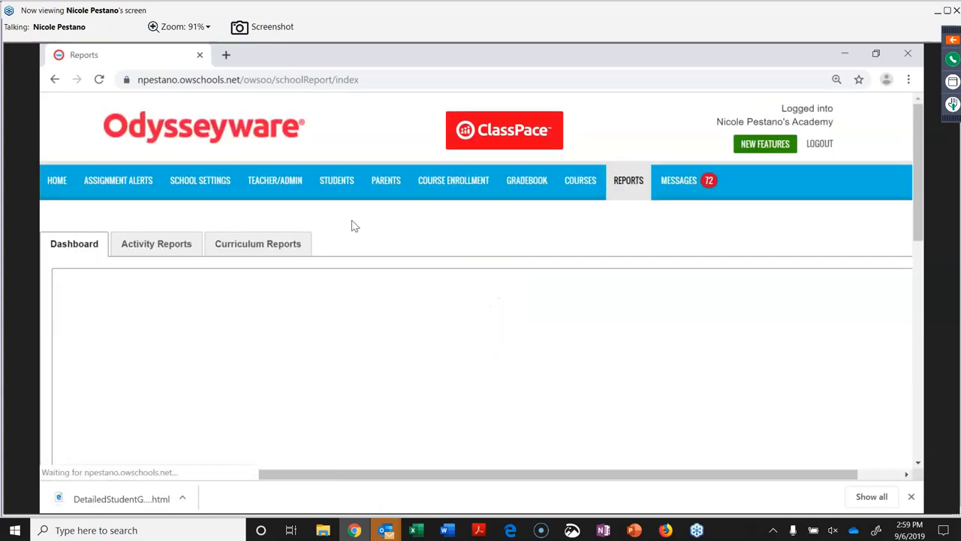
# Show Activity Reports and read through the available report types and their descriptions.
pyautogui.click(172, 244)
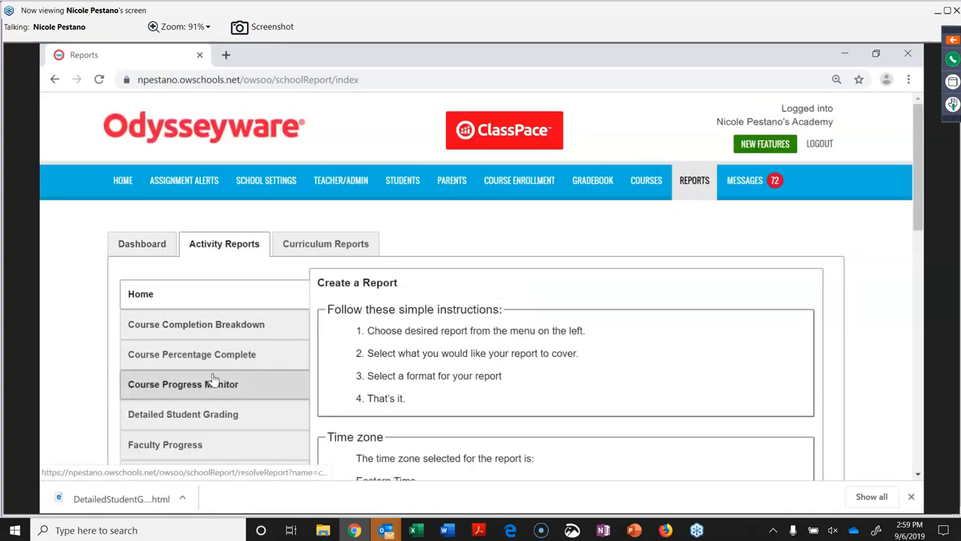
pyautogui.scroll(-1, 214, 375)
pyautogui.scroll(-3, 214, 379)
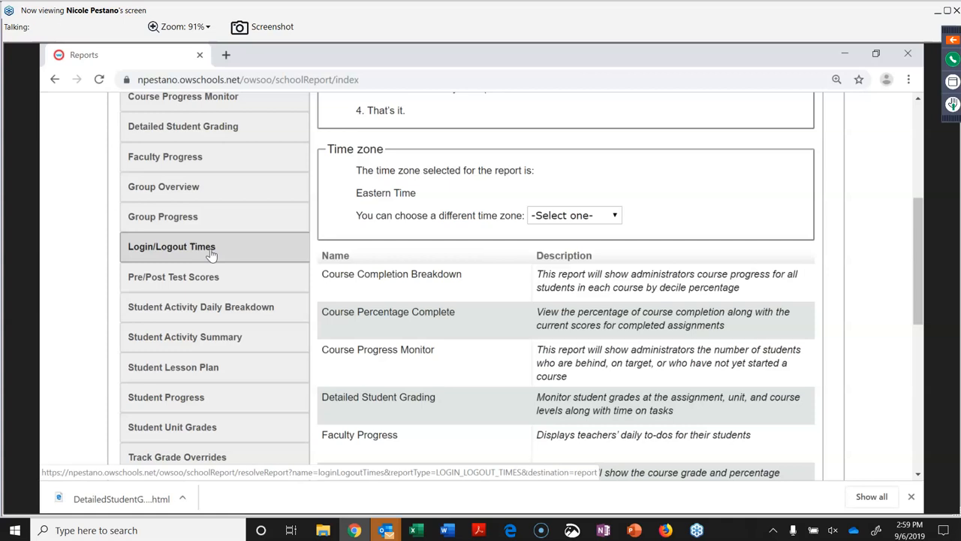
pyautogui.scroll(-6, 563, 390)
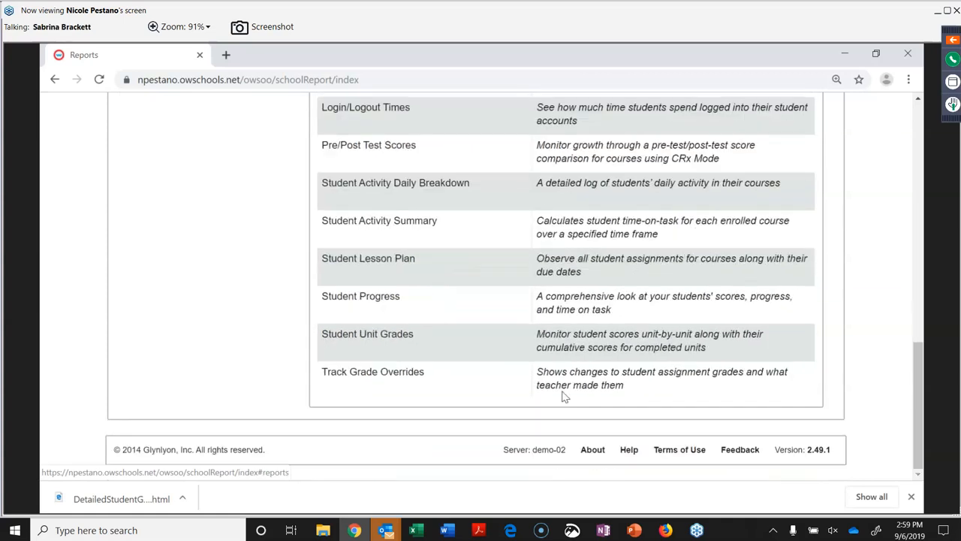
pyautogui.scroll(10, 563, 396)
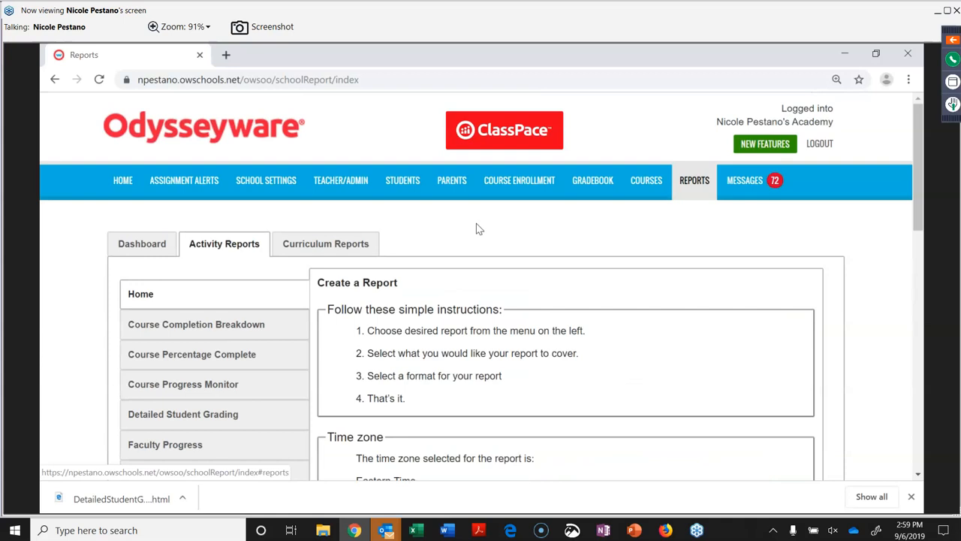
# From the Dashboard's Student Breakdown, open the first English 1A enrollment's details.
pyautogui.click(142, 241)
pyautogui.scroll(-4, 473, 388)
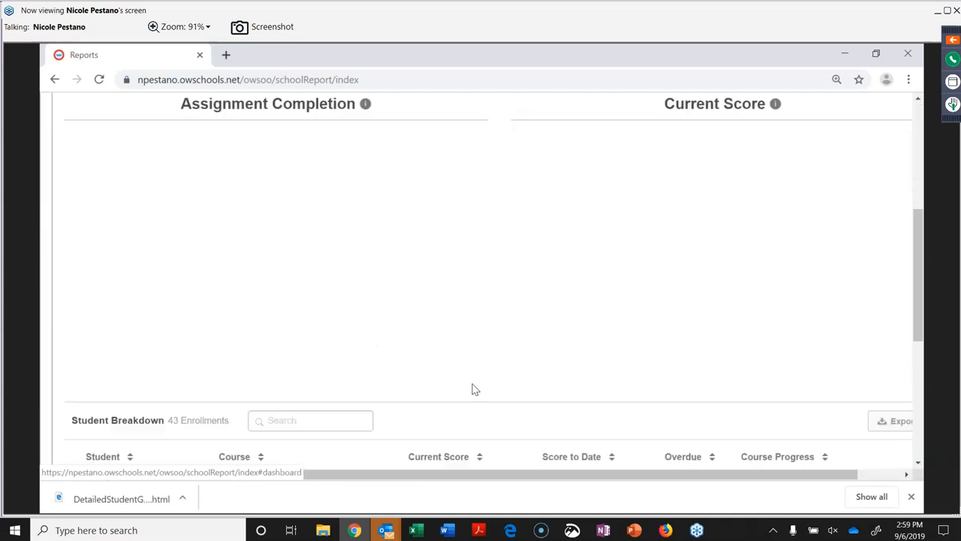
pyautogui.scroll(-5, 475, 388)
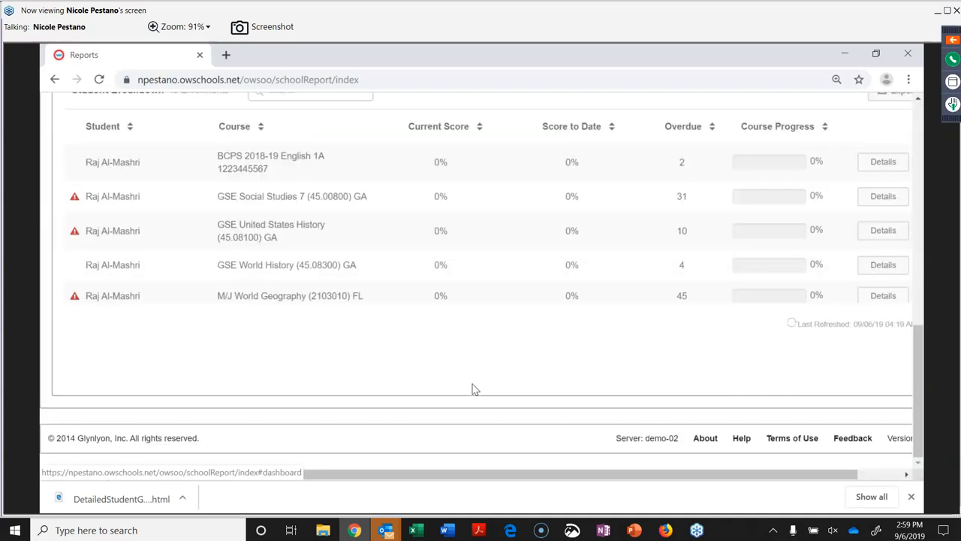
pyautogui.click(871, 164)
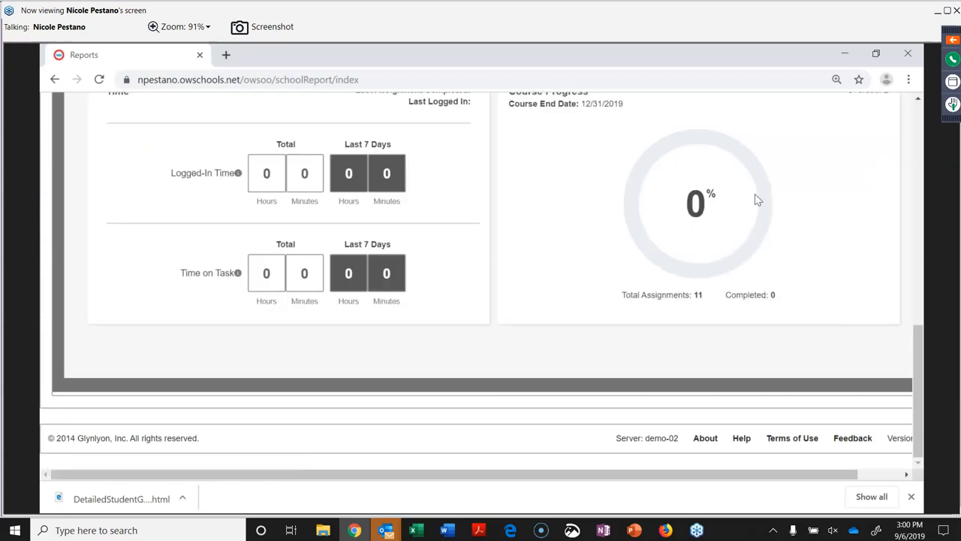
pyautogui.scroll(1, 757, 200)
# Check the Course Percentage Complete PDF showing two courses at 100%, then return to the browser.
pyautogui.hotkey('alt', 'Tab')
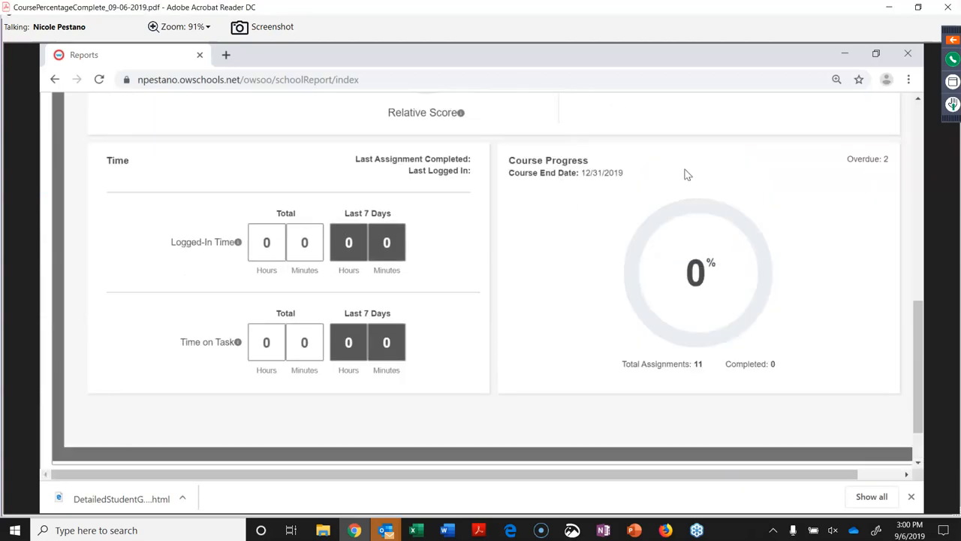
pyautogui.click(388, 473)
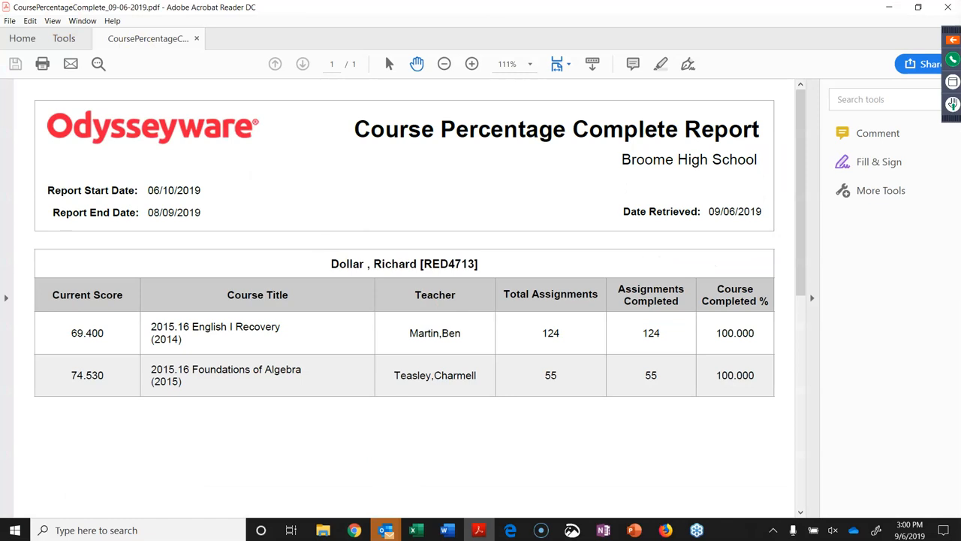
pyautogui.hotkey('alt', 'Tab')
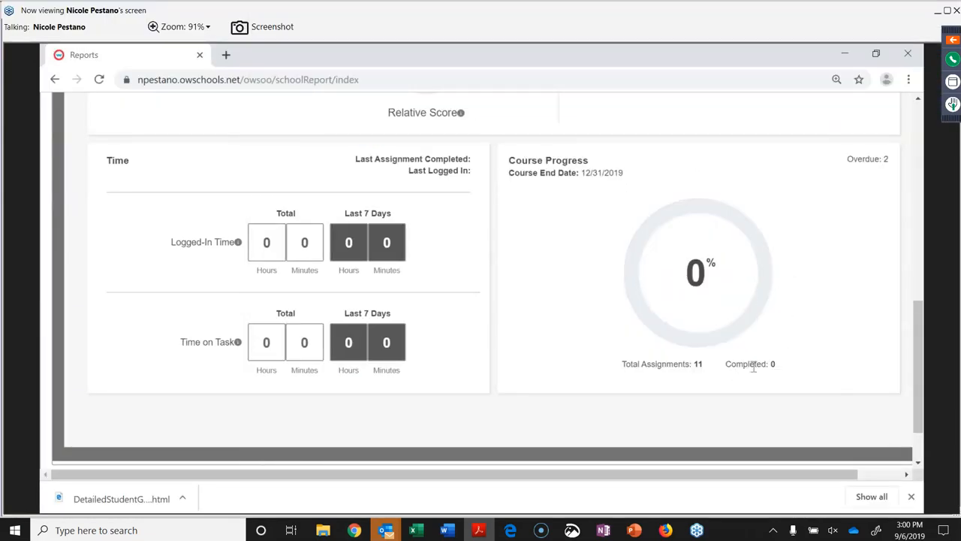
pyautogui.scroll(10, 778, 283)
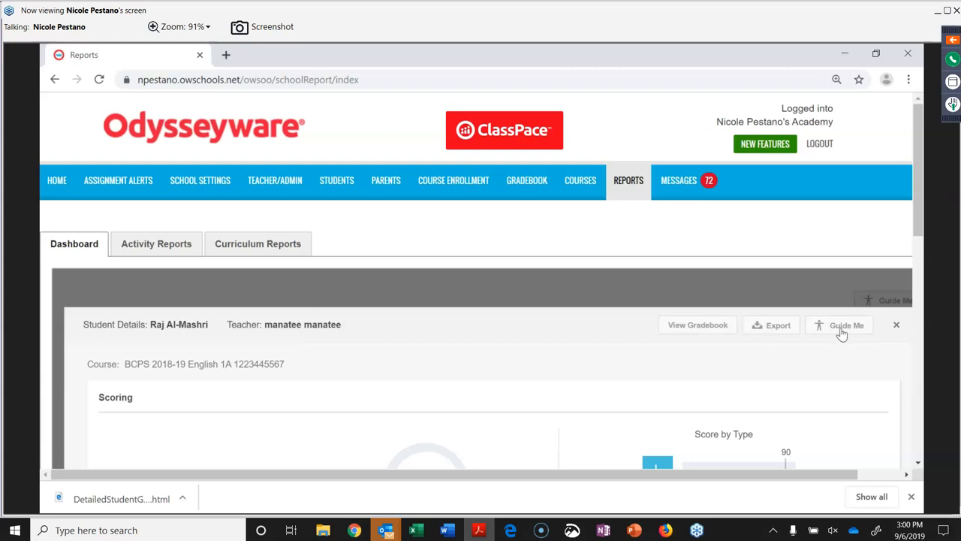
pyautogui.scroll(-1, 789, 400)
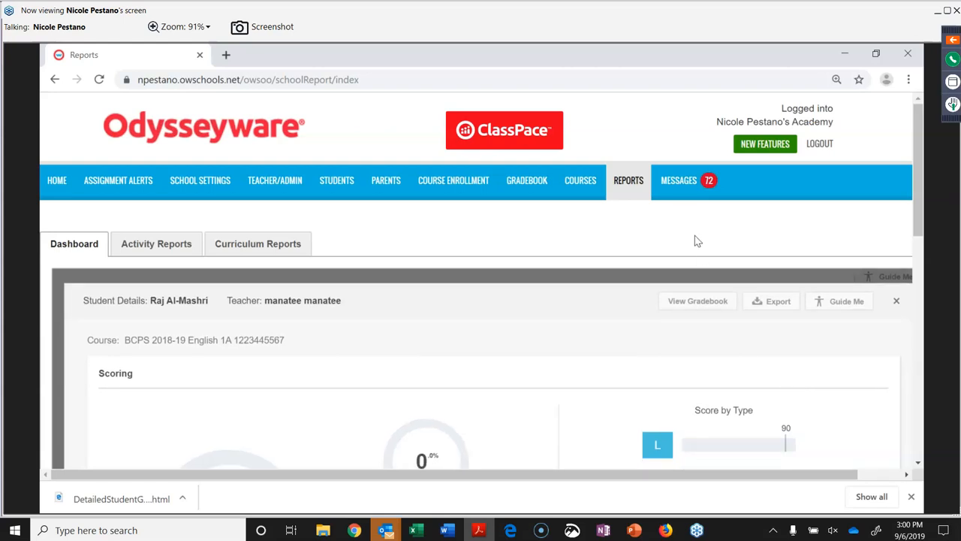
pyautogui.scroll(-5, 694, 240)
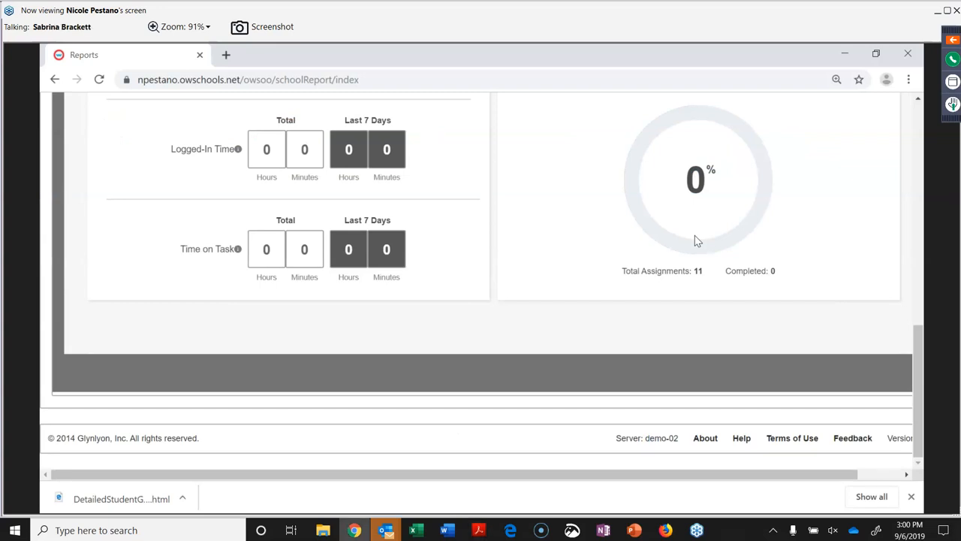
# Go to Help from the footer, then Browse resources to reach the Training Resources knowledgebase.
pyautogui.click(742, 440)
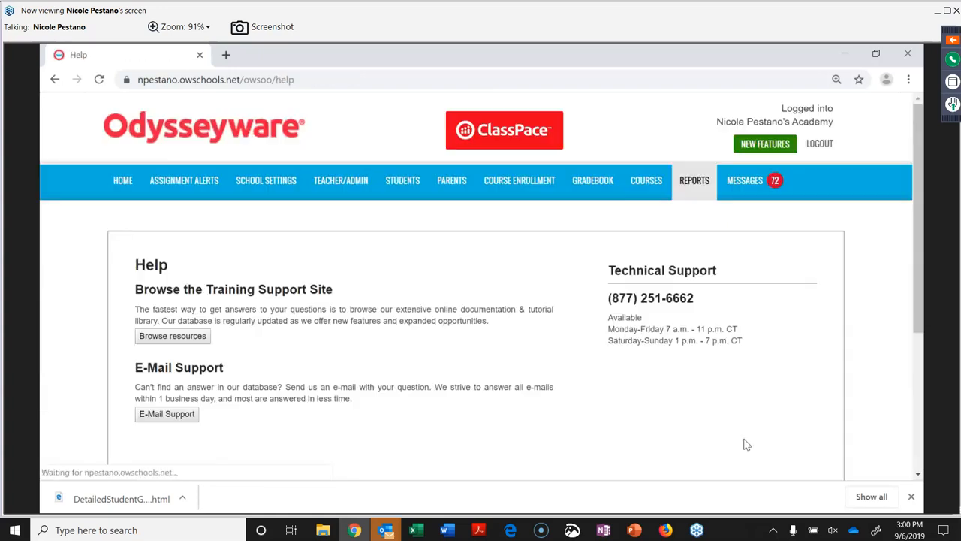
pyautogui.scroll(-3, 681, 397)
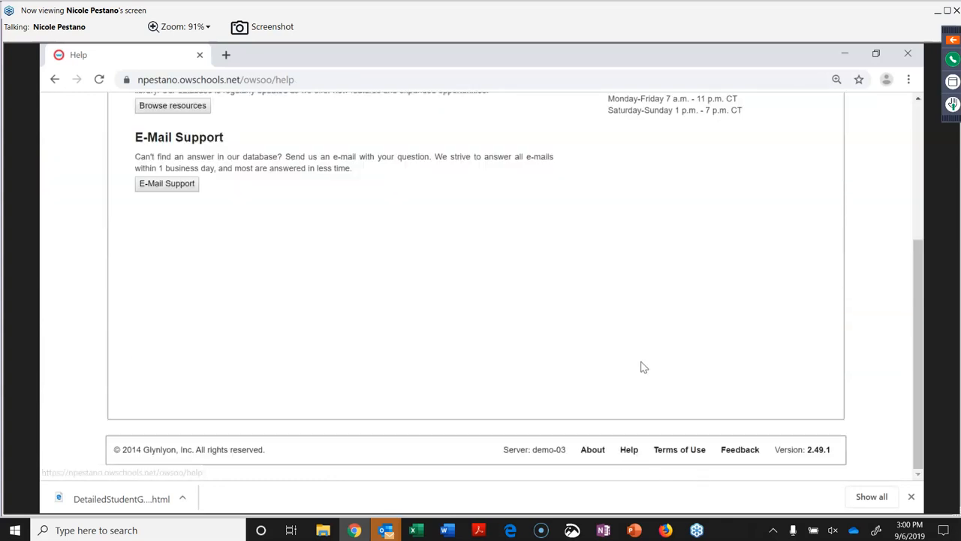
pyautogui.scroll(2, 641, 367)
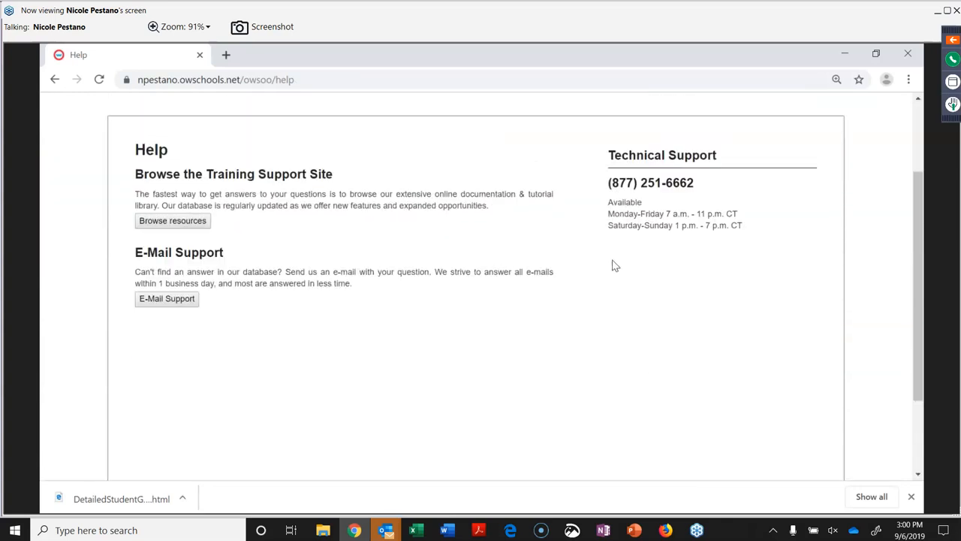
pyautogui.click(175, 222)
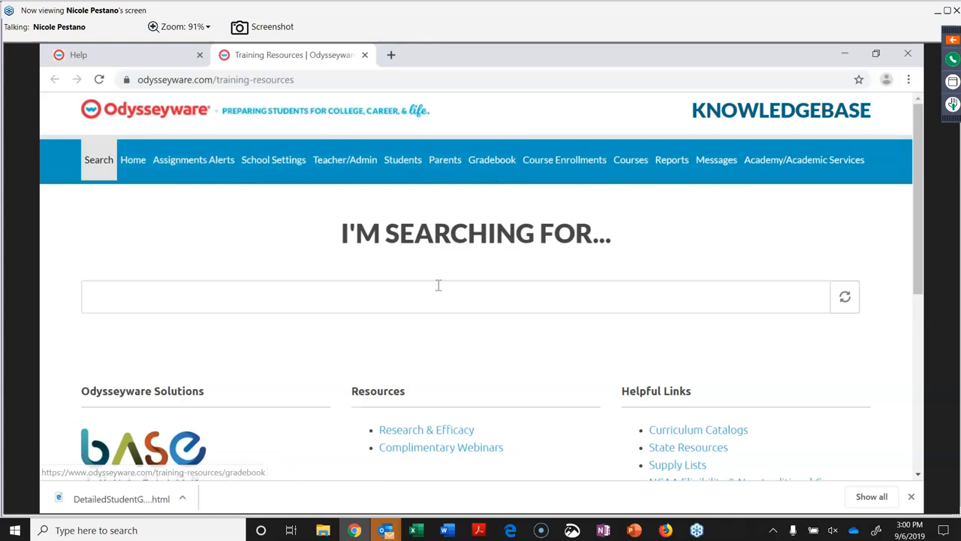
# Browse the Knowledgebase's Home, School Settings, Teacher/Admin and Parents resource pages.
pyautogui.click(142, 161)
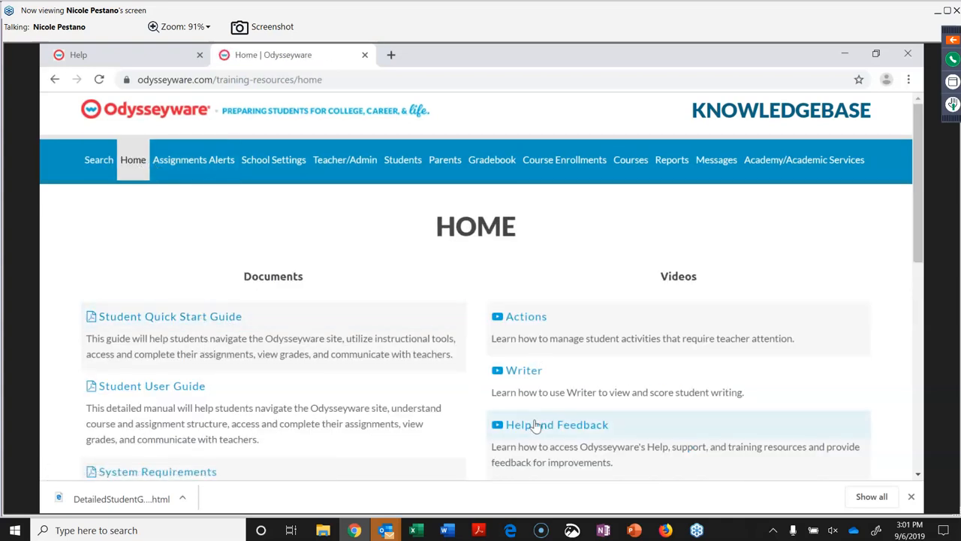
pyautogui.click(275, 160)
pyautogui.click(358, 166)
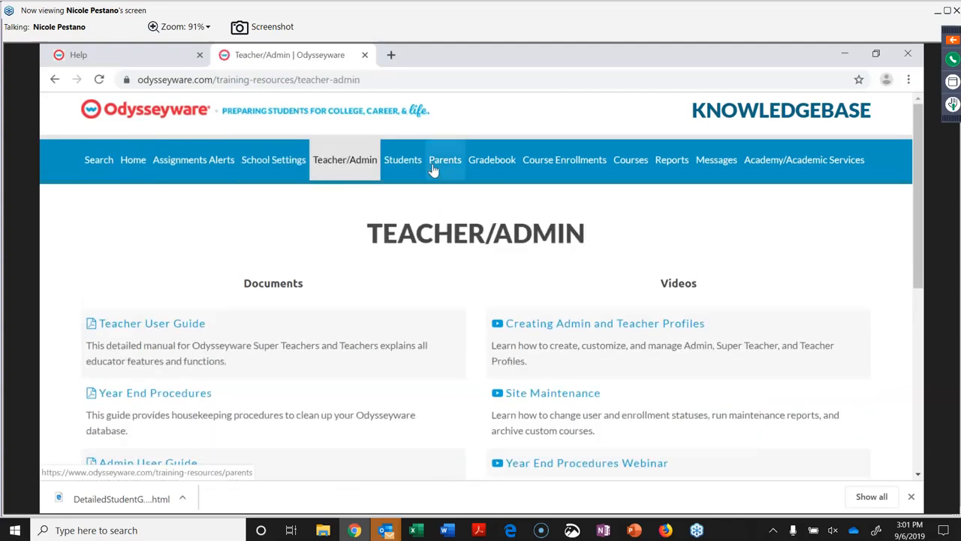
pyautogui.click(433, 170)
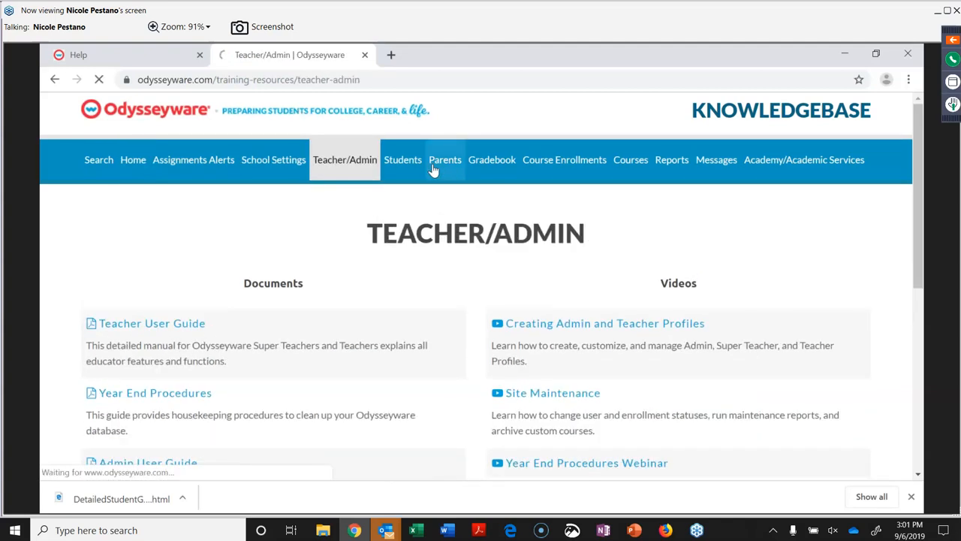